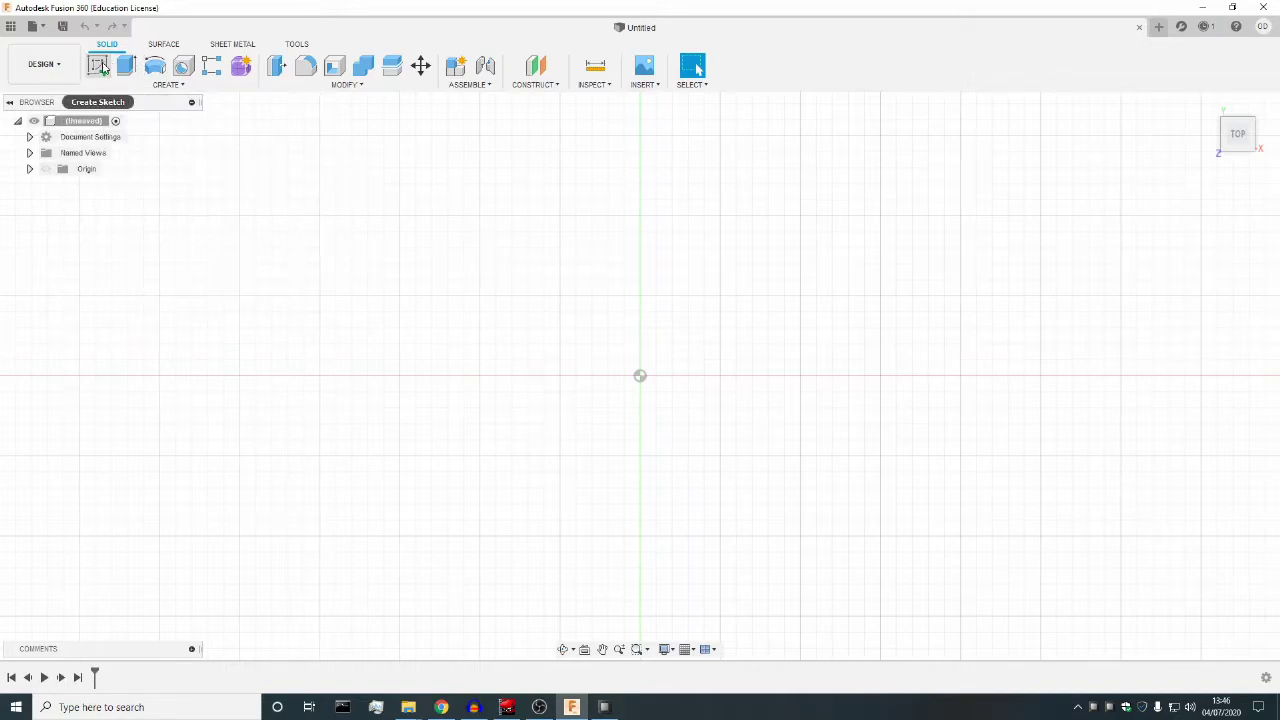
# Delete the stray empty sketch from the timeline and start a new sketch on the XY plane.
pyautogui.click(102, 66)
pyautogui.click(650, 350)
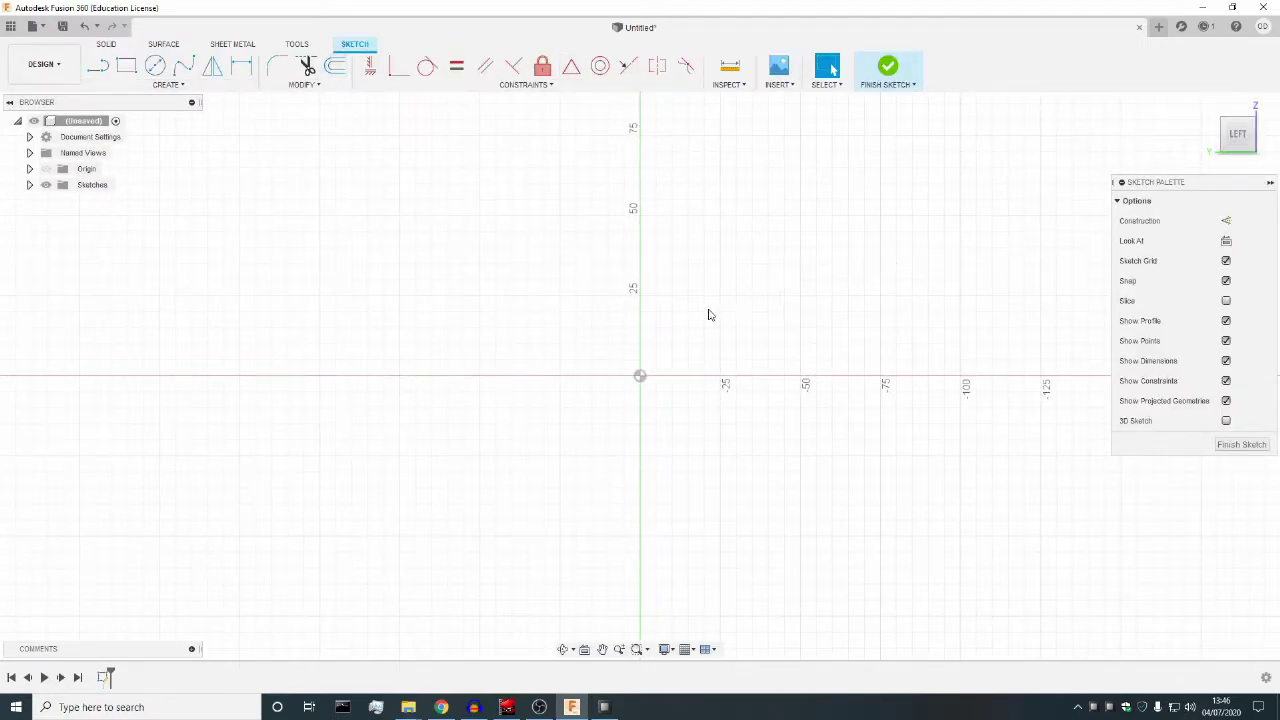
pyautogui.click(893, 78)
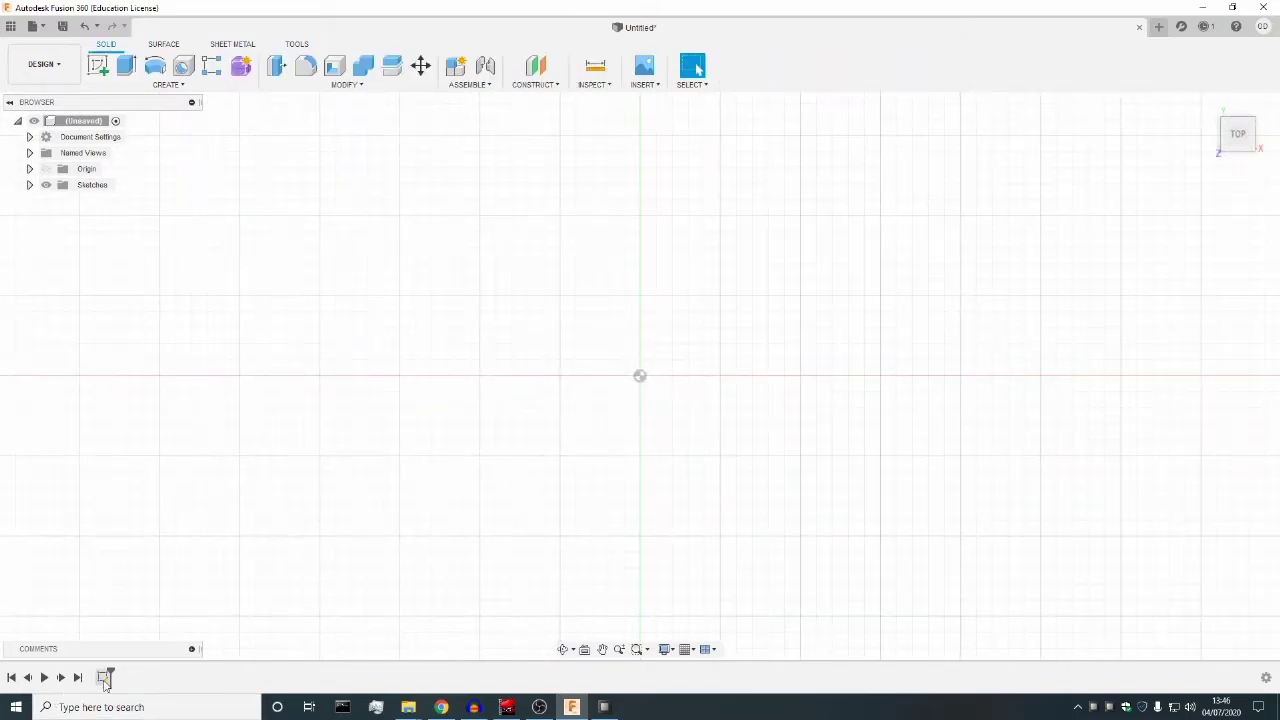
pyautogui.rightClick(105, 680)
pyautogui.click(149, 594)
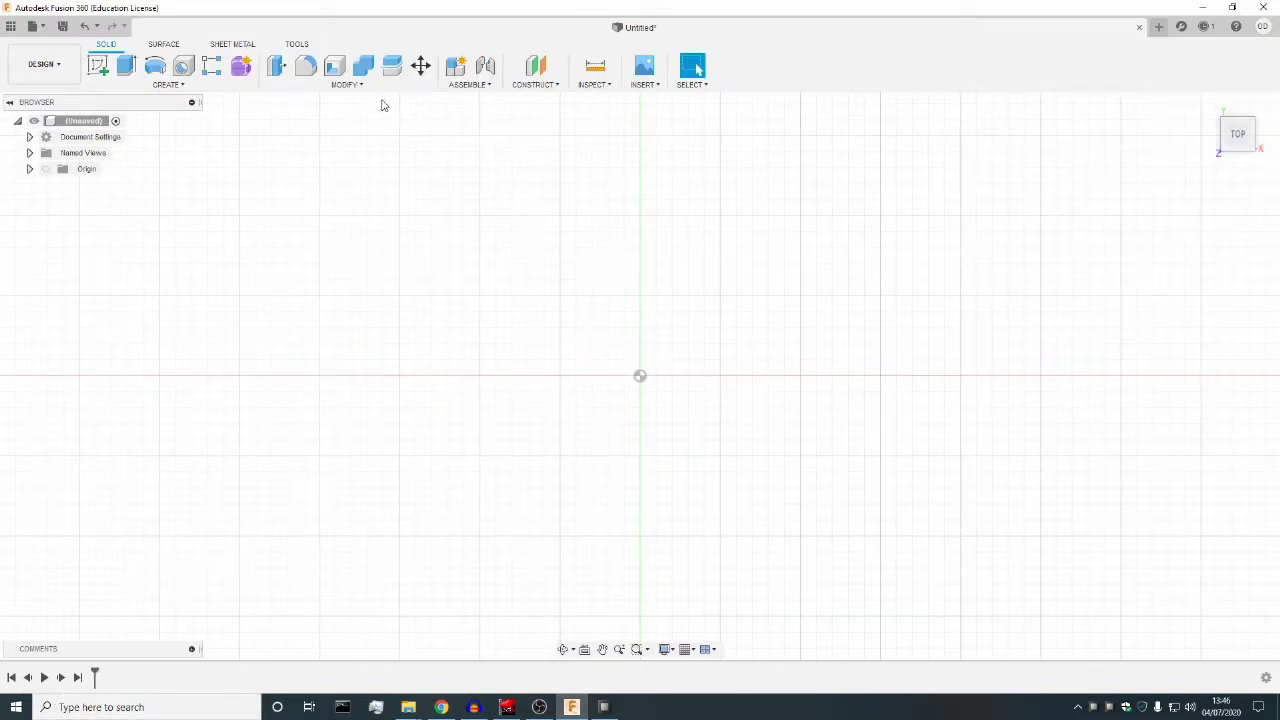
pyautogui.click(97, 65)
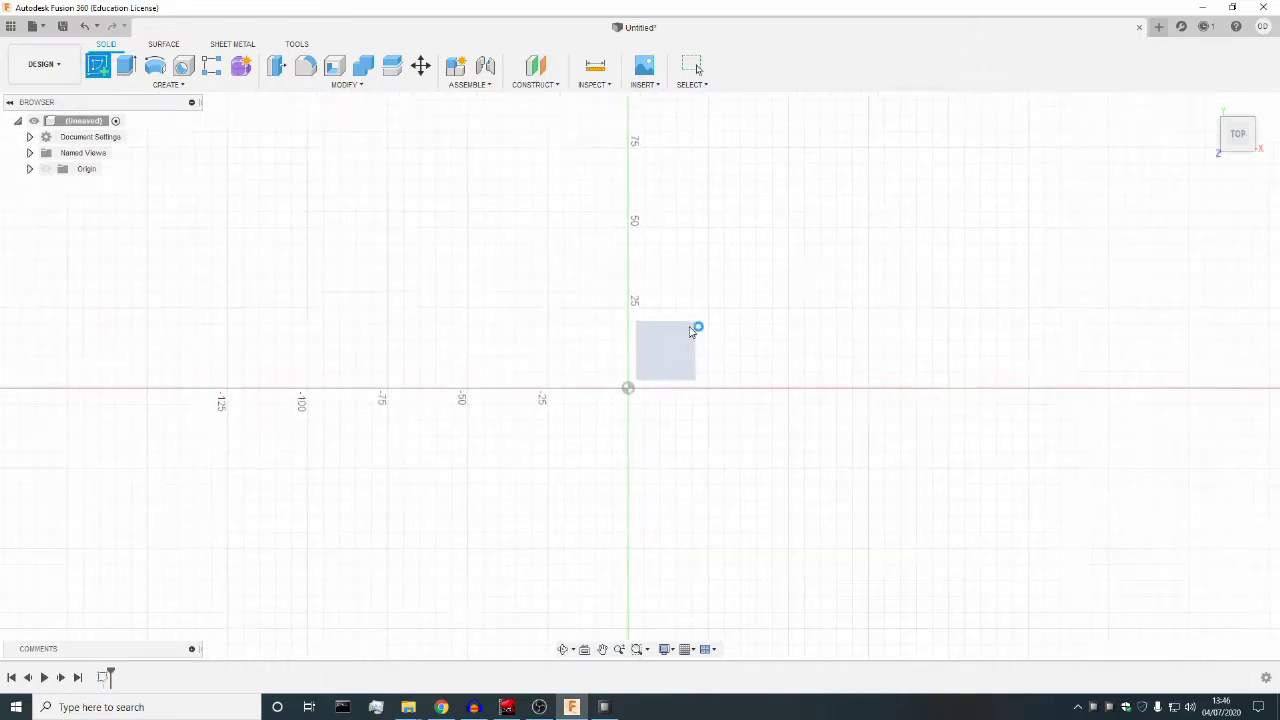
pyautogui.click(690, 331)
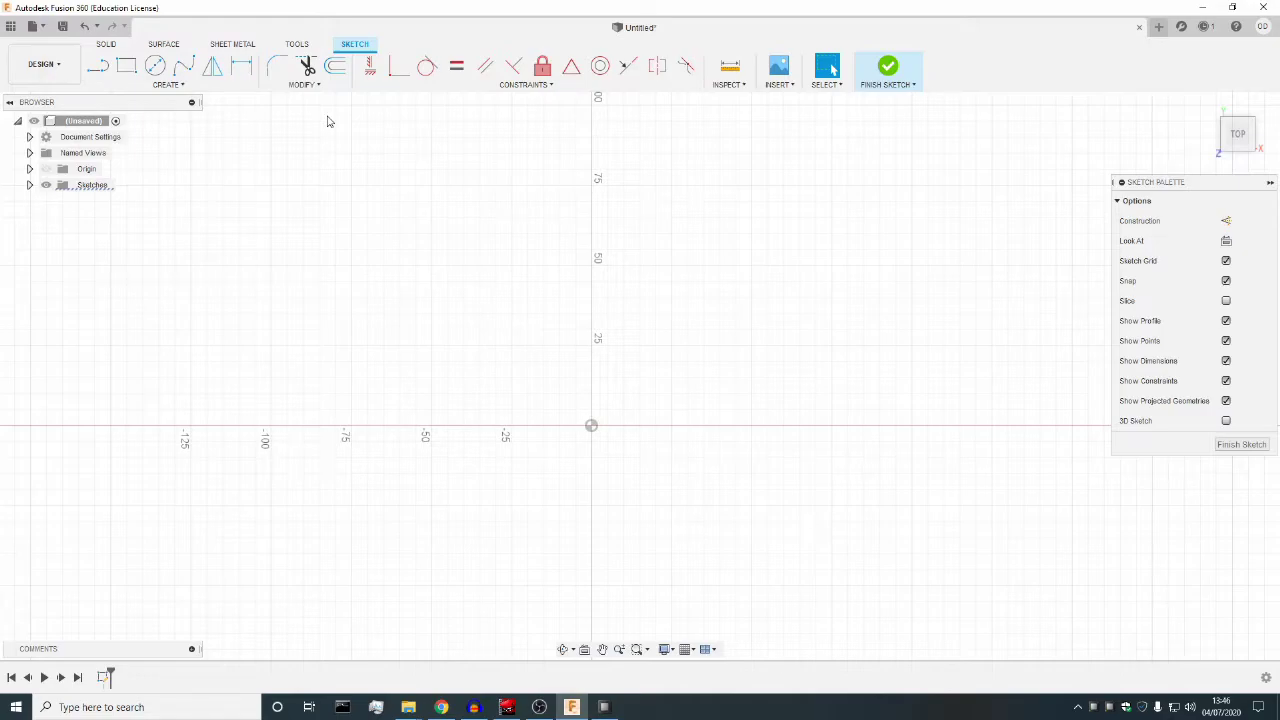
# Draw a 10 mm square 2-point rectangle starting at the origin.
pyautogui.click(126, 66)
pyautogui.click(592, 426)
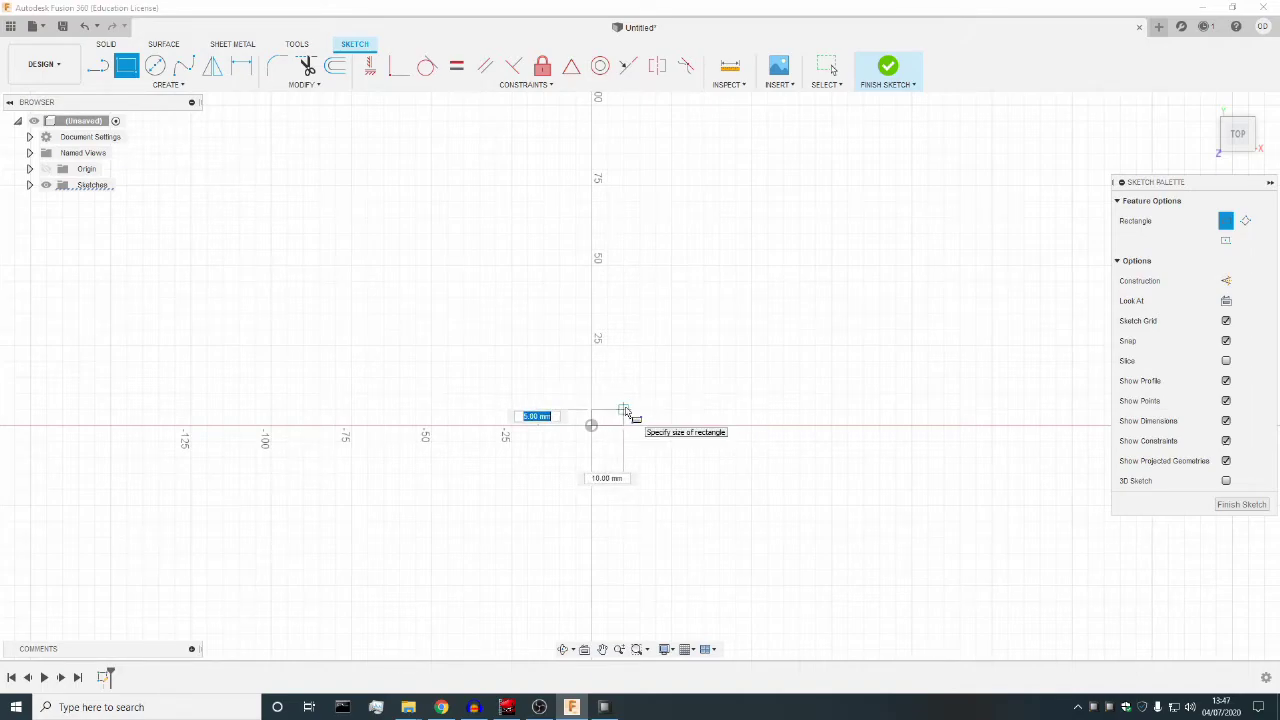
pyautogui.click(625, 410)
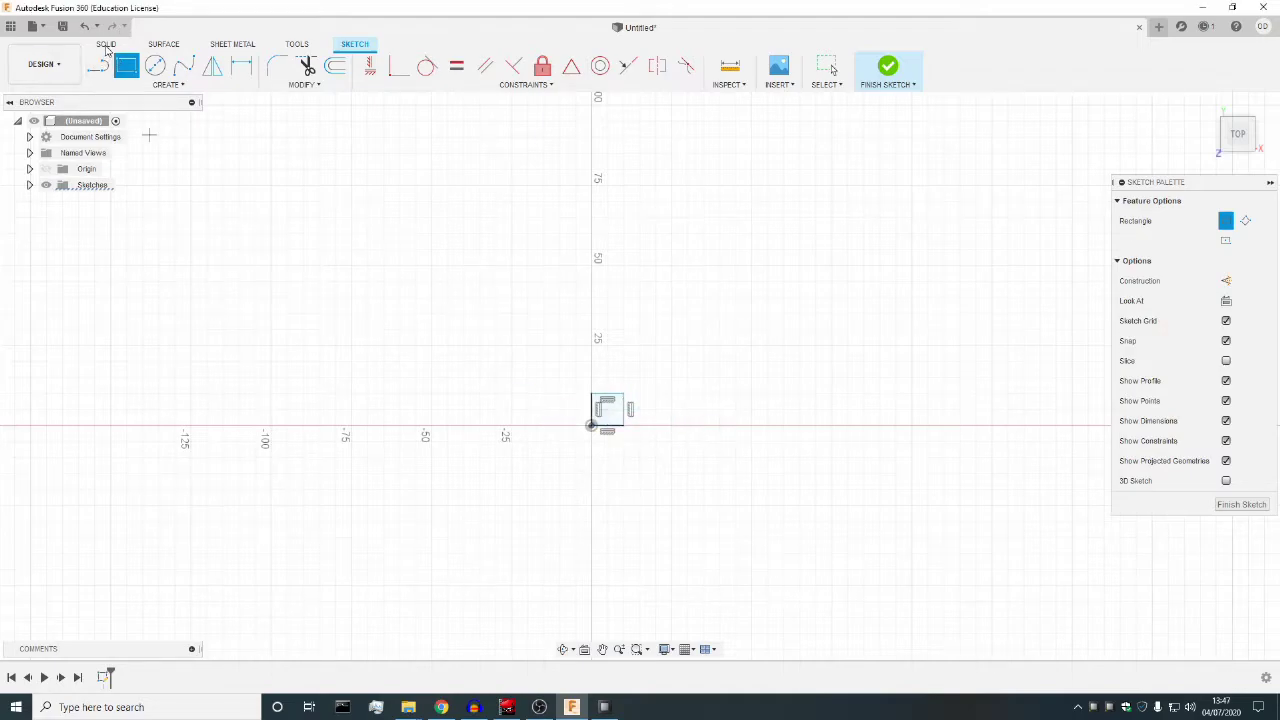
# Extrude the square profile 5 mm into a new solid body.
pyautogui.click(107, 44)
pyautogui.click(126, 65)
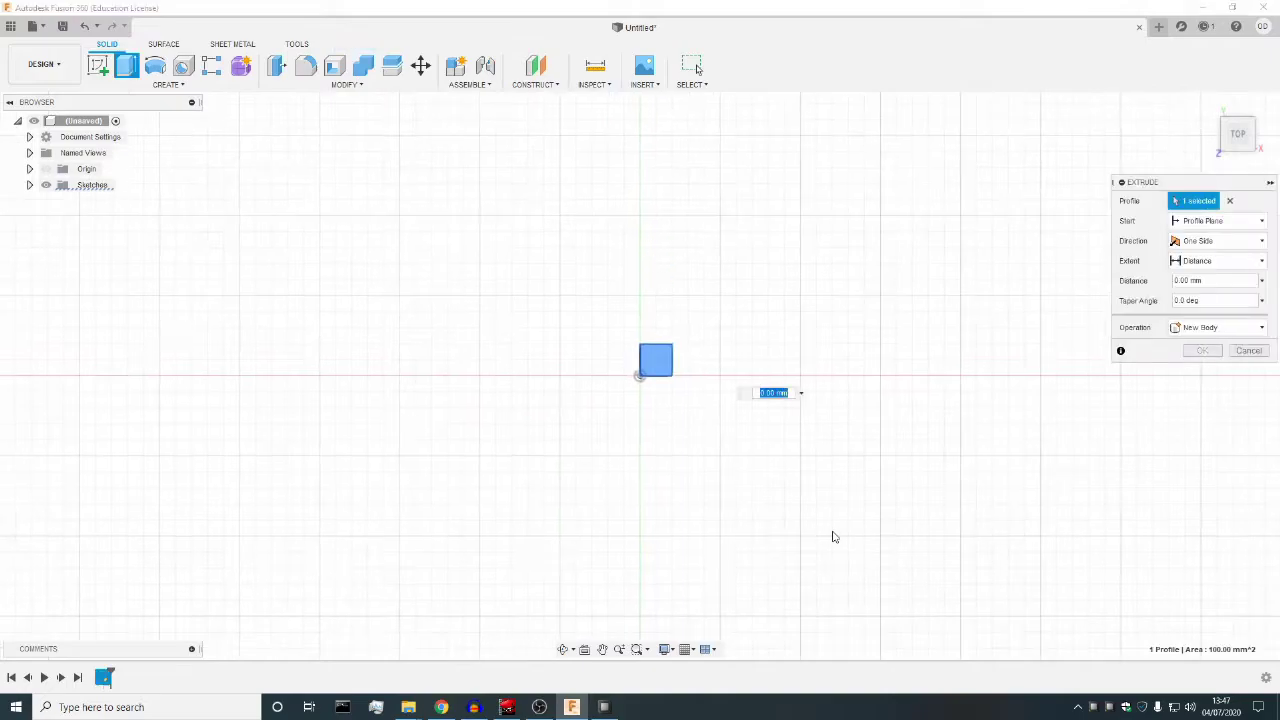
pyautogui.write('5')
pyautogui.press('Return')
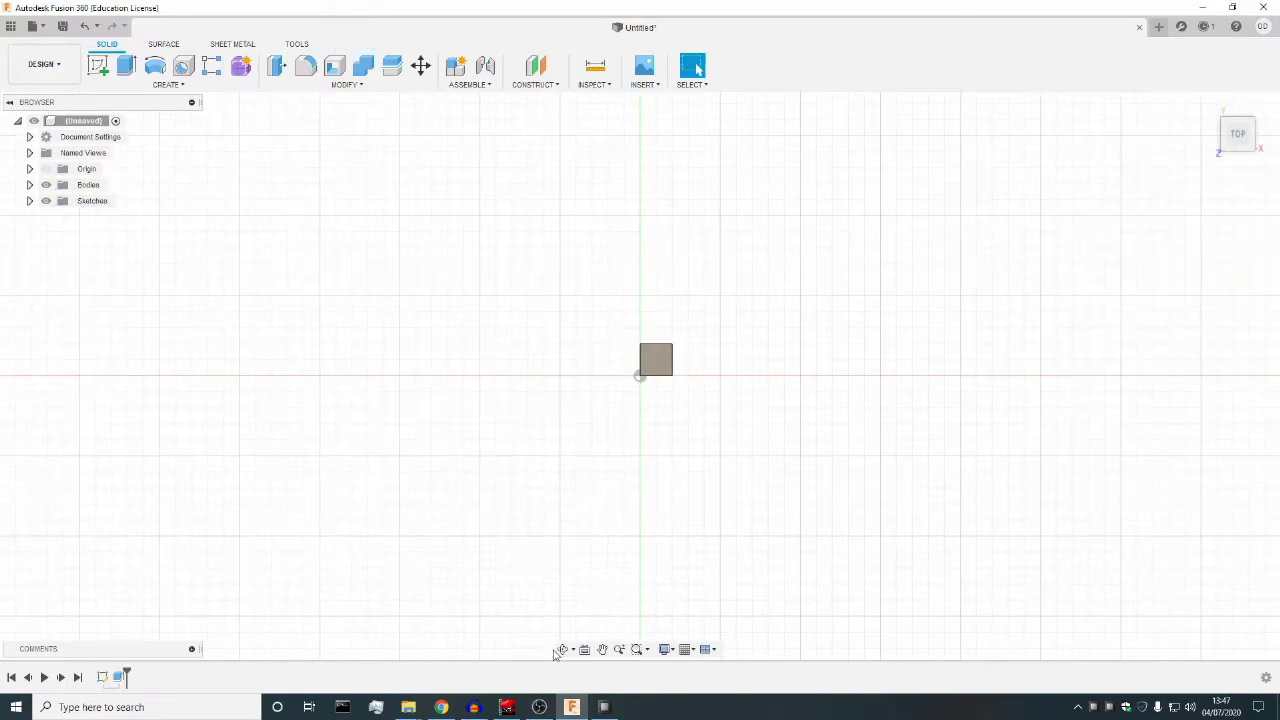
# Orbit the view to see the 5 mm block in 3D.
pyautogui.keyDown('shift'); pyautogui.moveTo(640, 374); pyautogui.dragTo(612, 432, button='middle'); pyautogui.keyUp('shift')
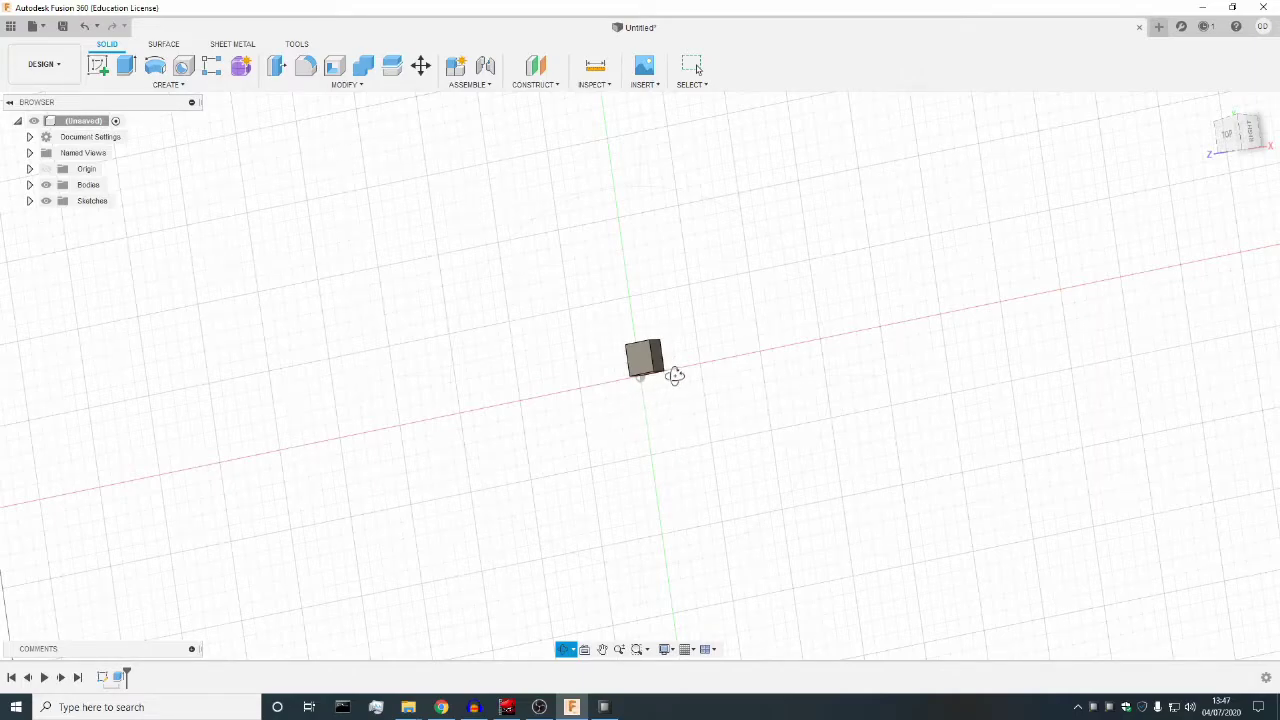
pyautogui.press('Escape')
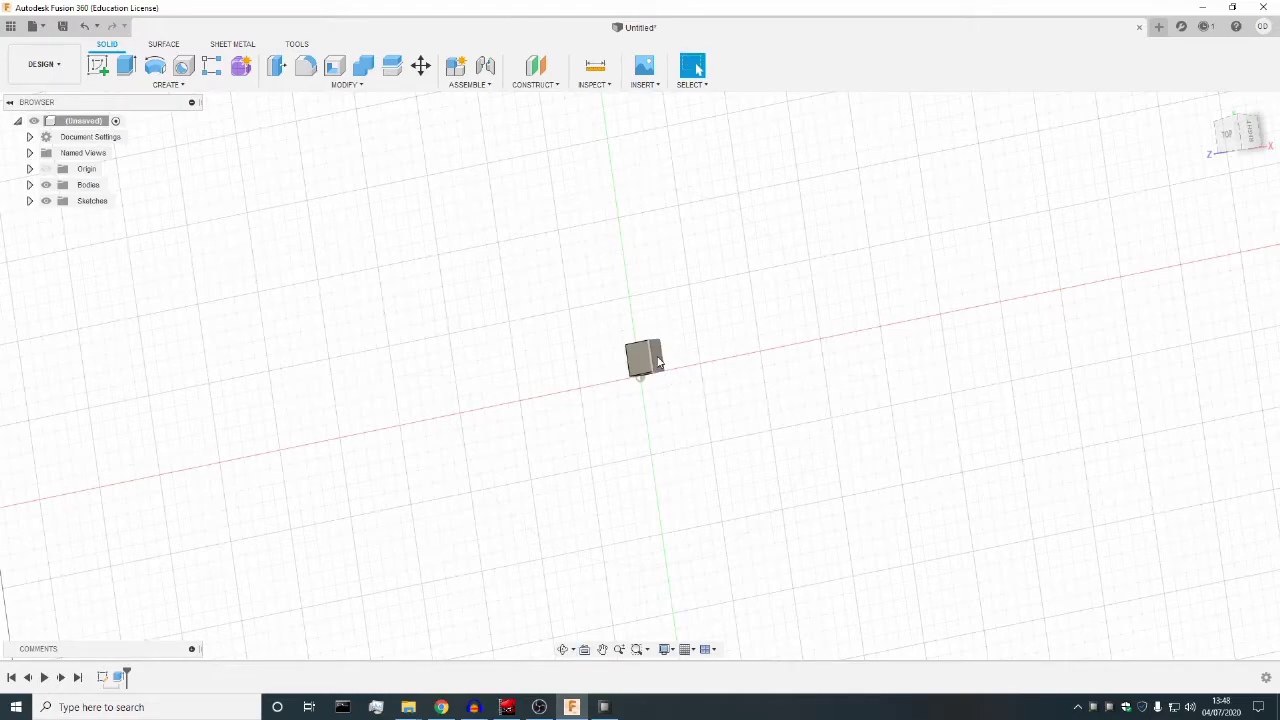
# Start a sketch on the block's side face and draw midpoint-to-midpoint cross lines.
pyautogui.rightClick(658, 362)
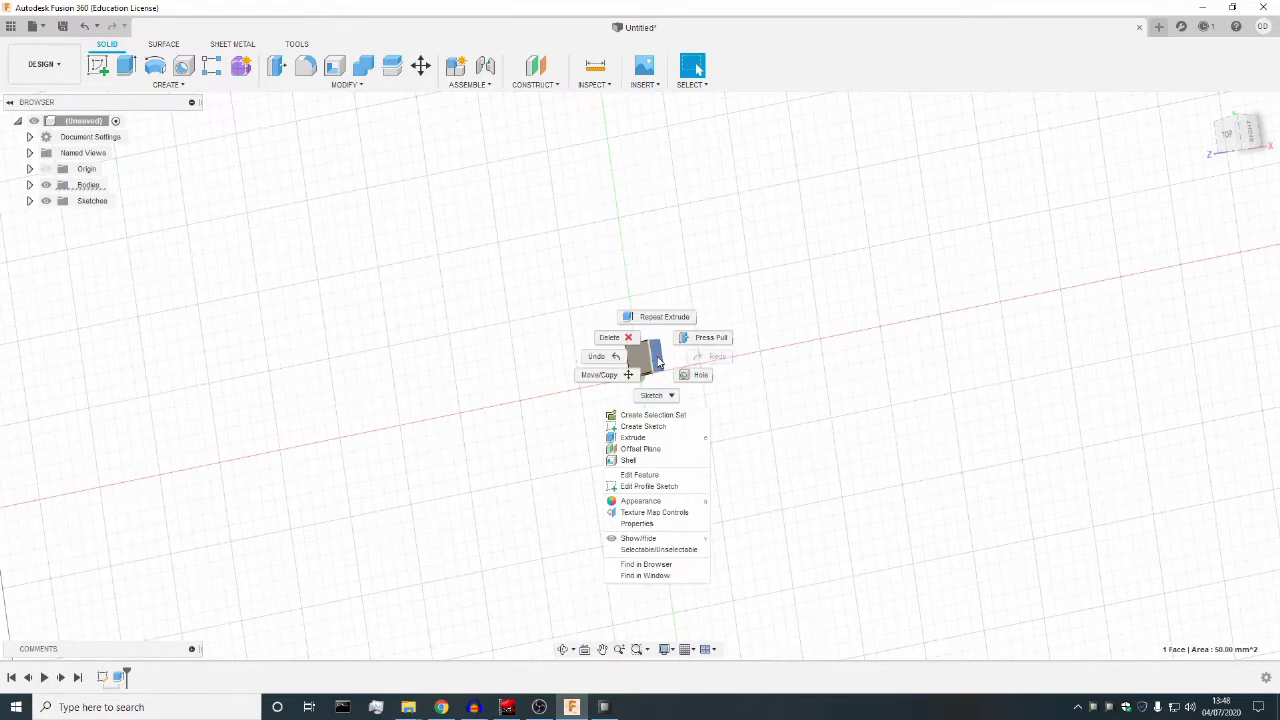
pyautogui.click(640, 426)
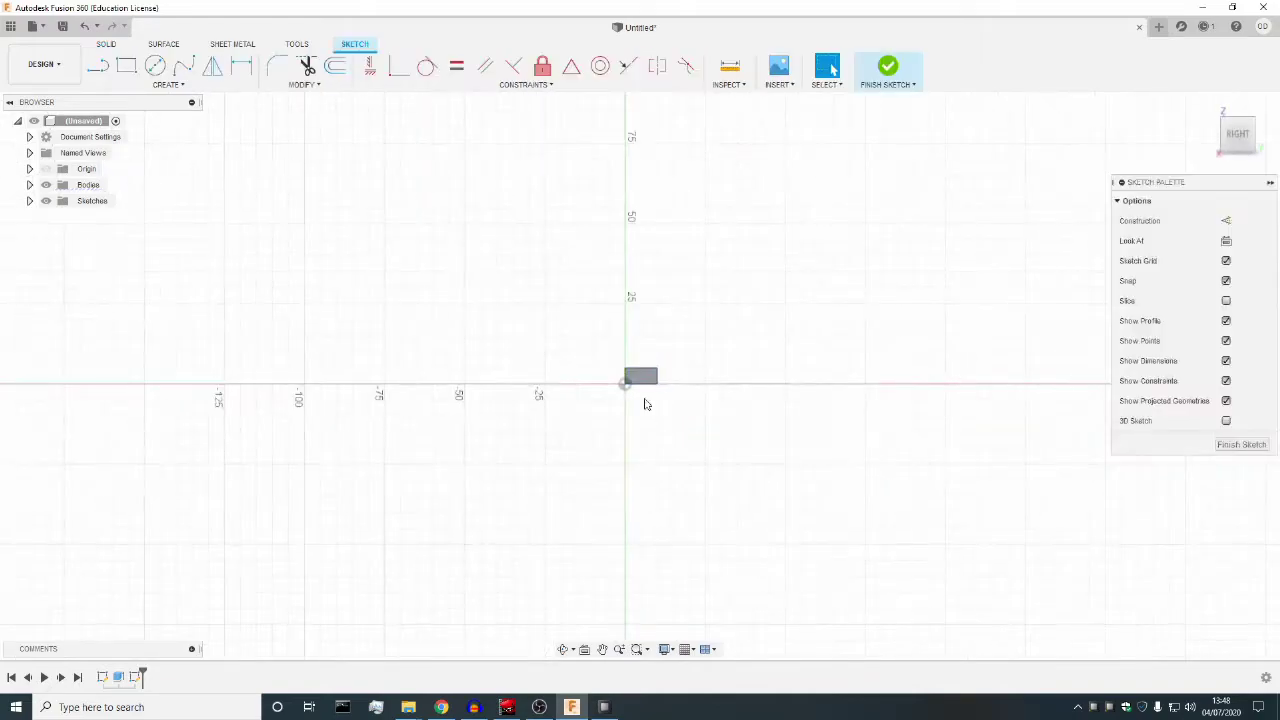
pyautogui.scroll(10, 643, 377)
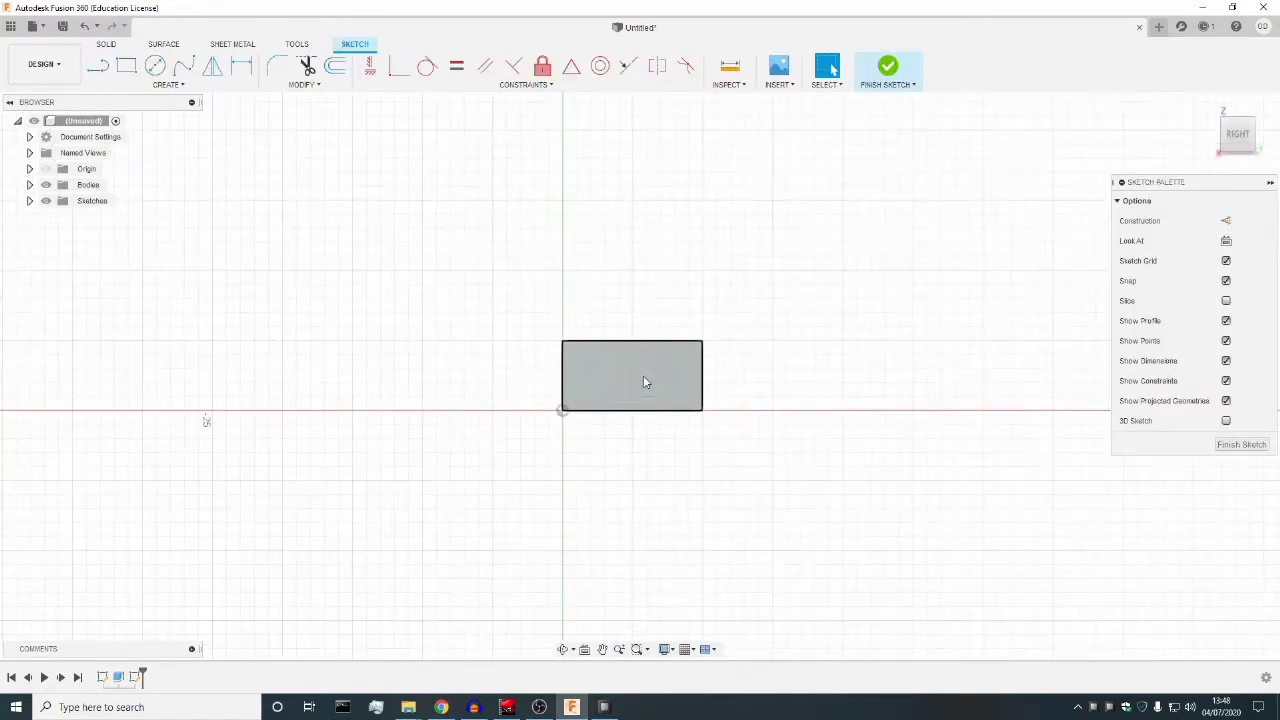
pyautogui.click(97, 65)
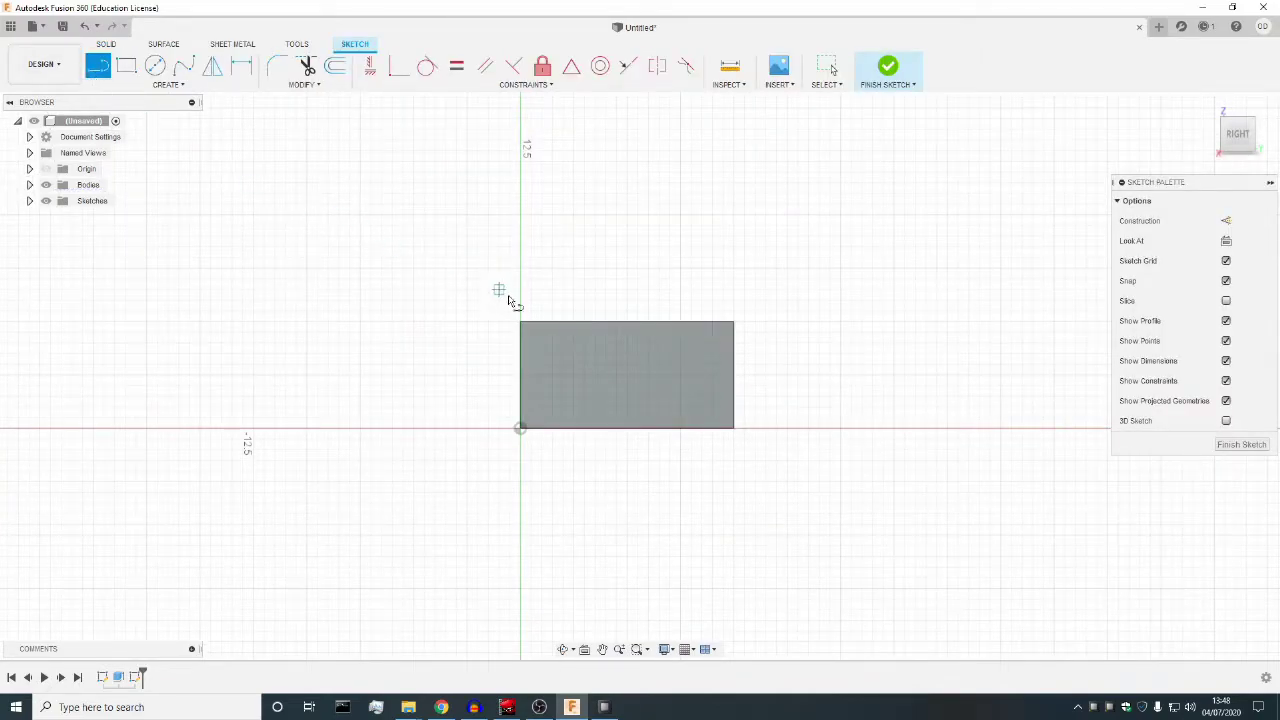
pyautogui.click(628, 322)
pyautogui.doubleClick(628, 430)
pyautogui.write('s')
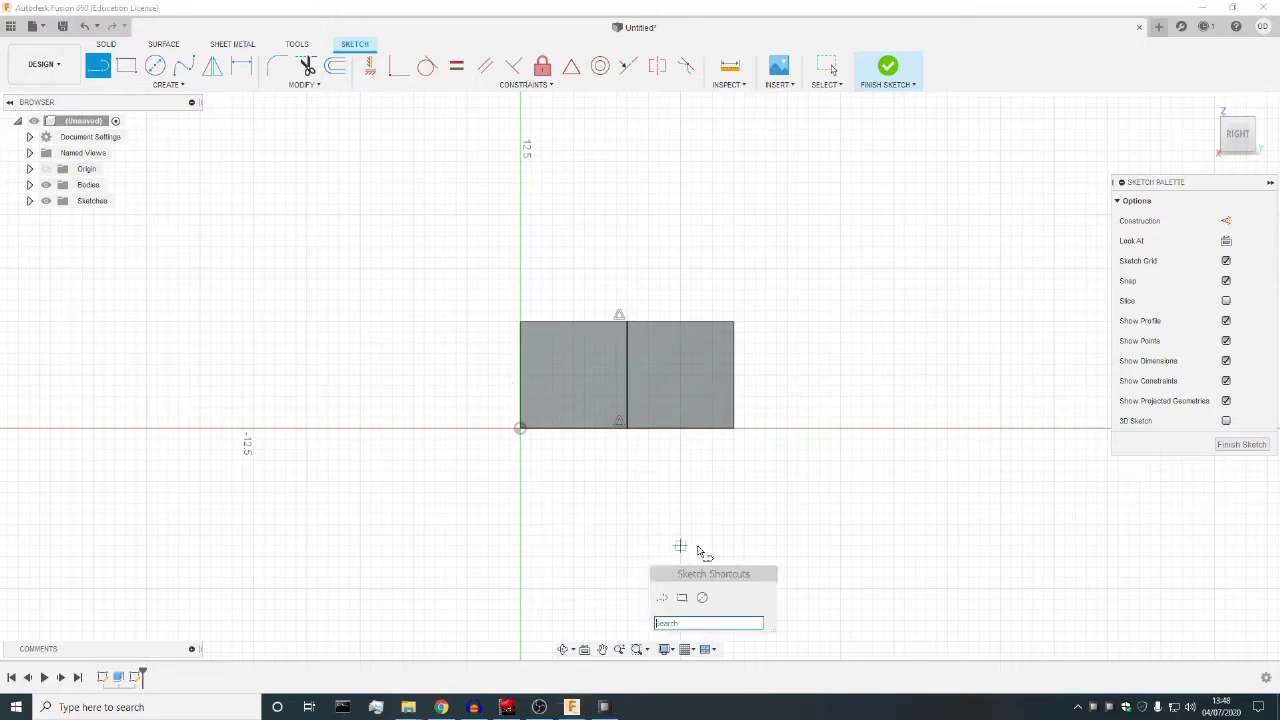
pyautogui.write('cen')
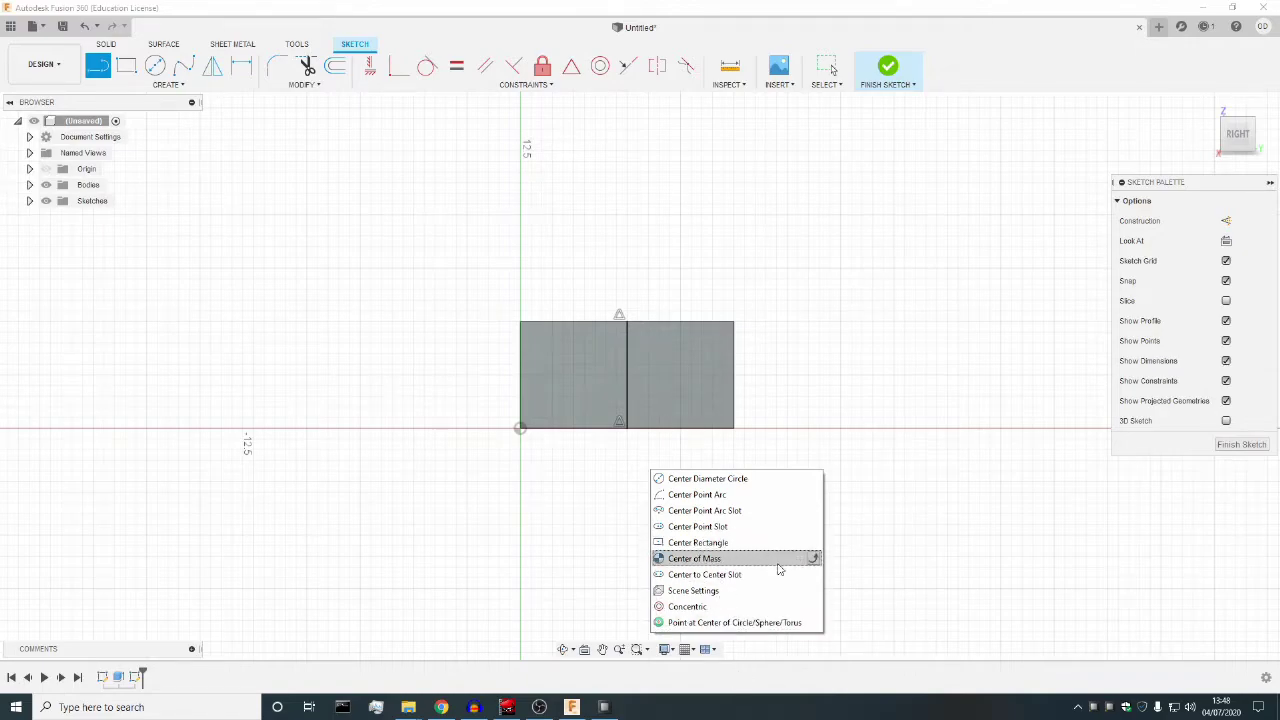
pyautogui.click(790, 510)
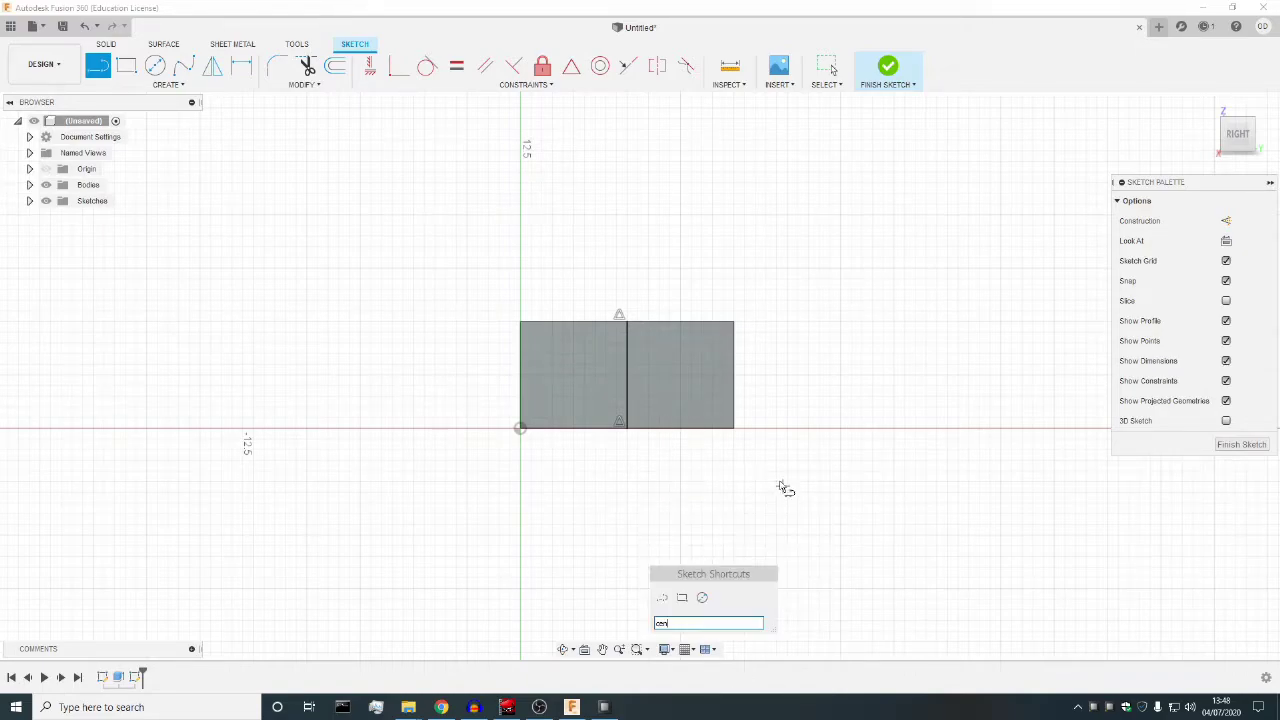
pyautogui.click(521, 376)
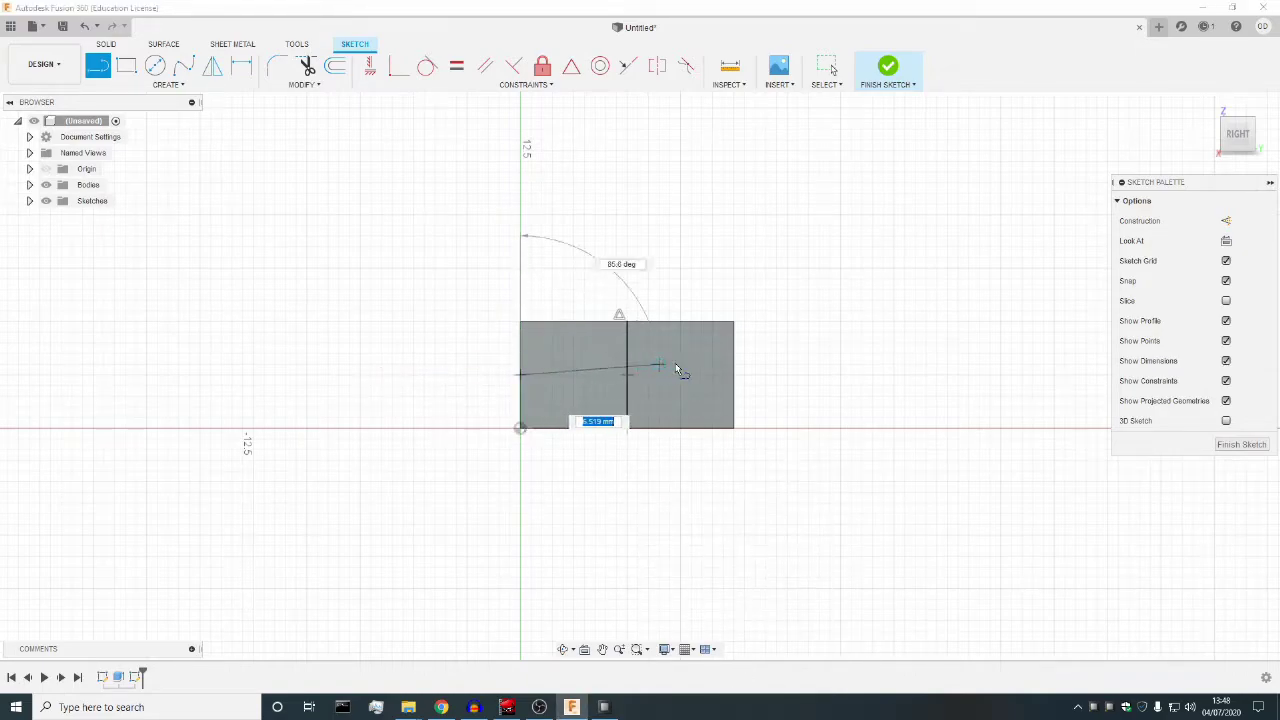
pyautogui.click(736, 378)
pyautogui.press('Escape')
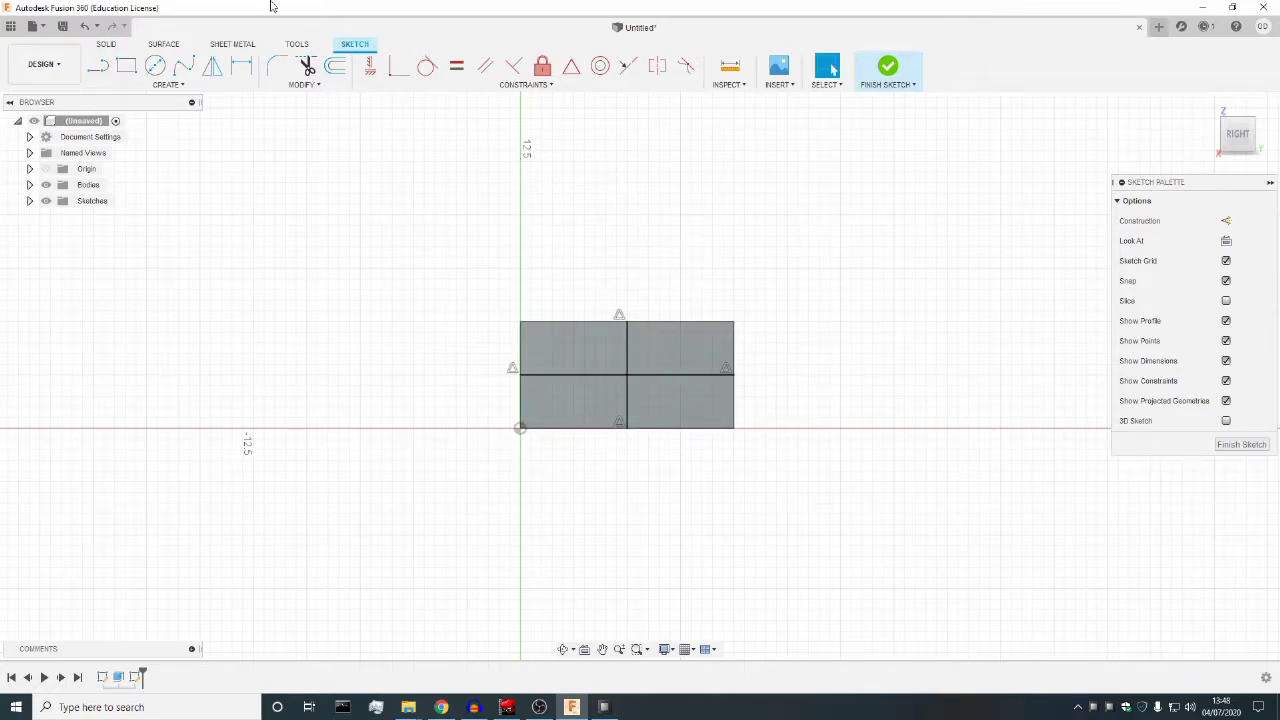
# Draw a circle at the lines' crossing and dimension it to 3.8 mm diameter.
pyautogui.click(155, 68)
pyautogui.click(627, 375)
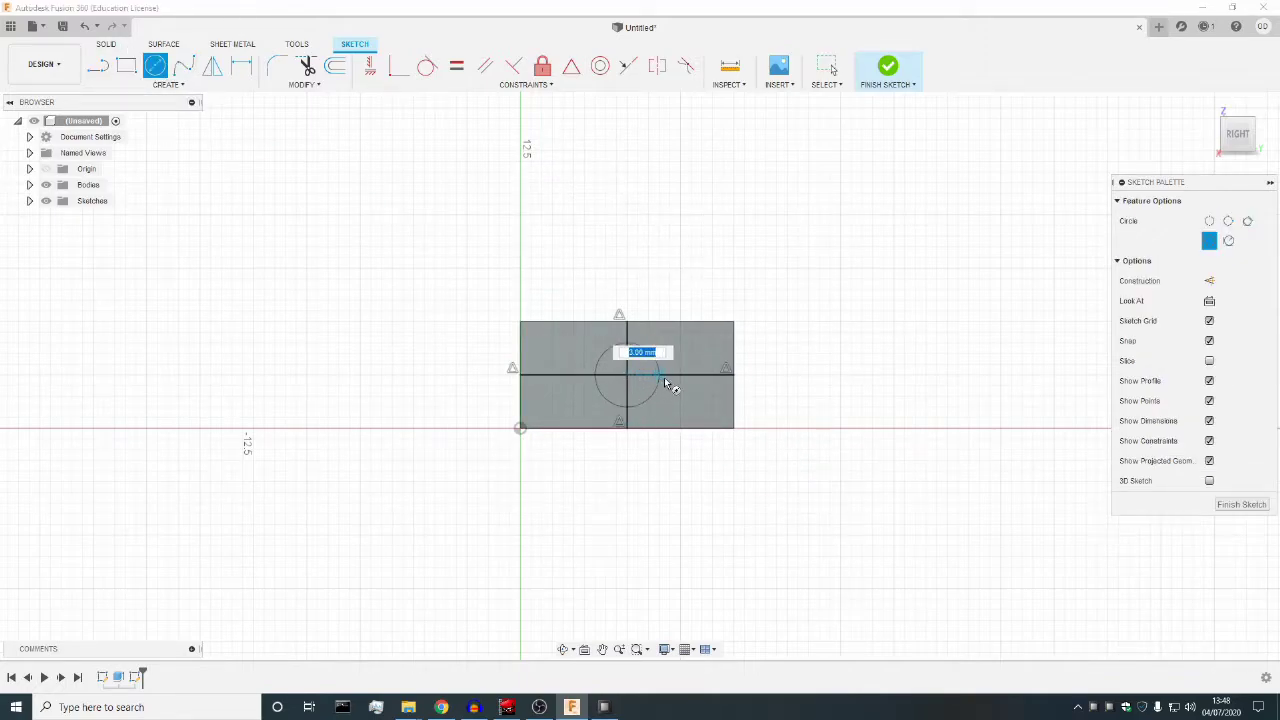
pyautogui.click(669, 377)
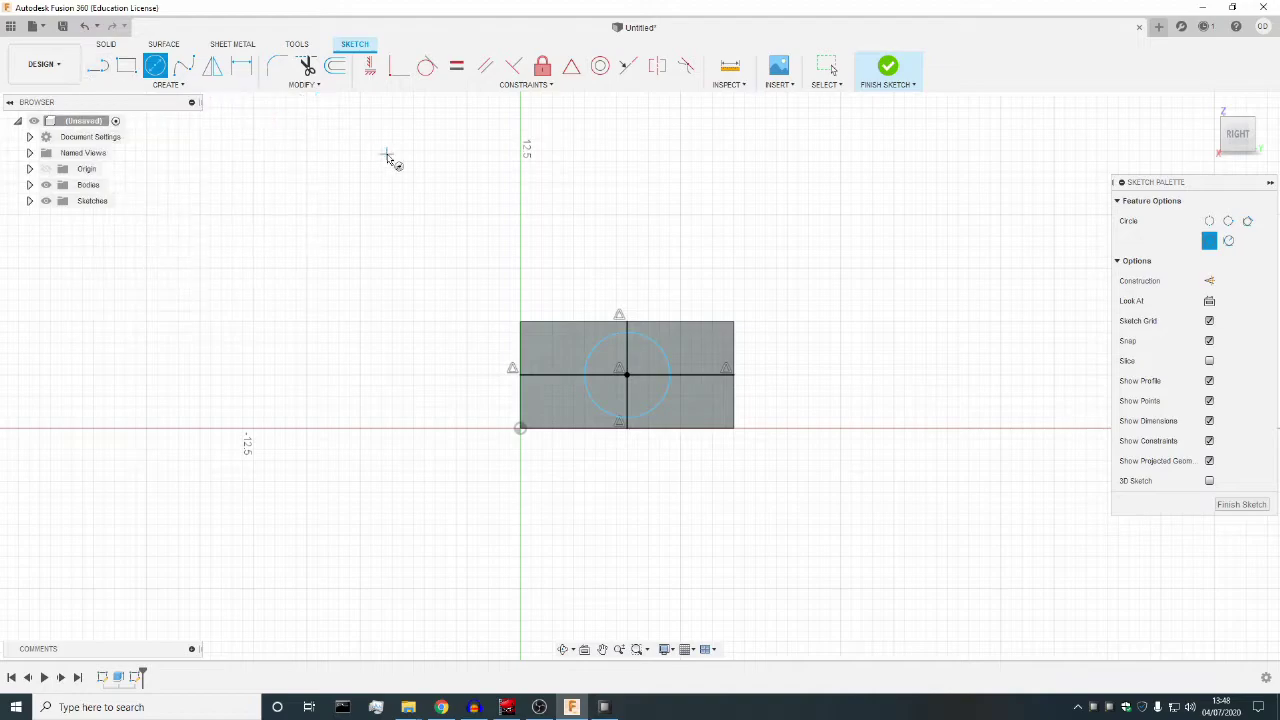
pyautogui.click(241, 67)
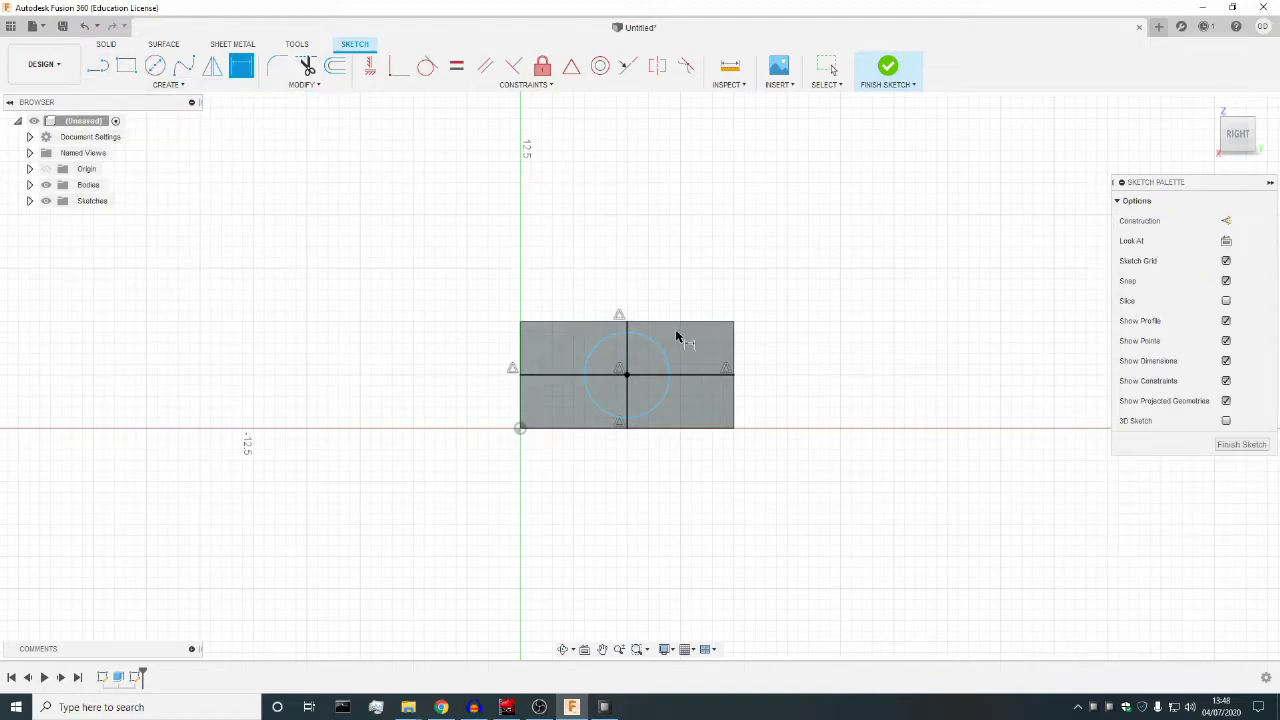
pyautogui.click(657, 346)
pyautogui.click(670, 278)
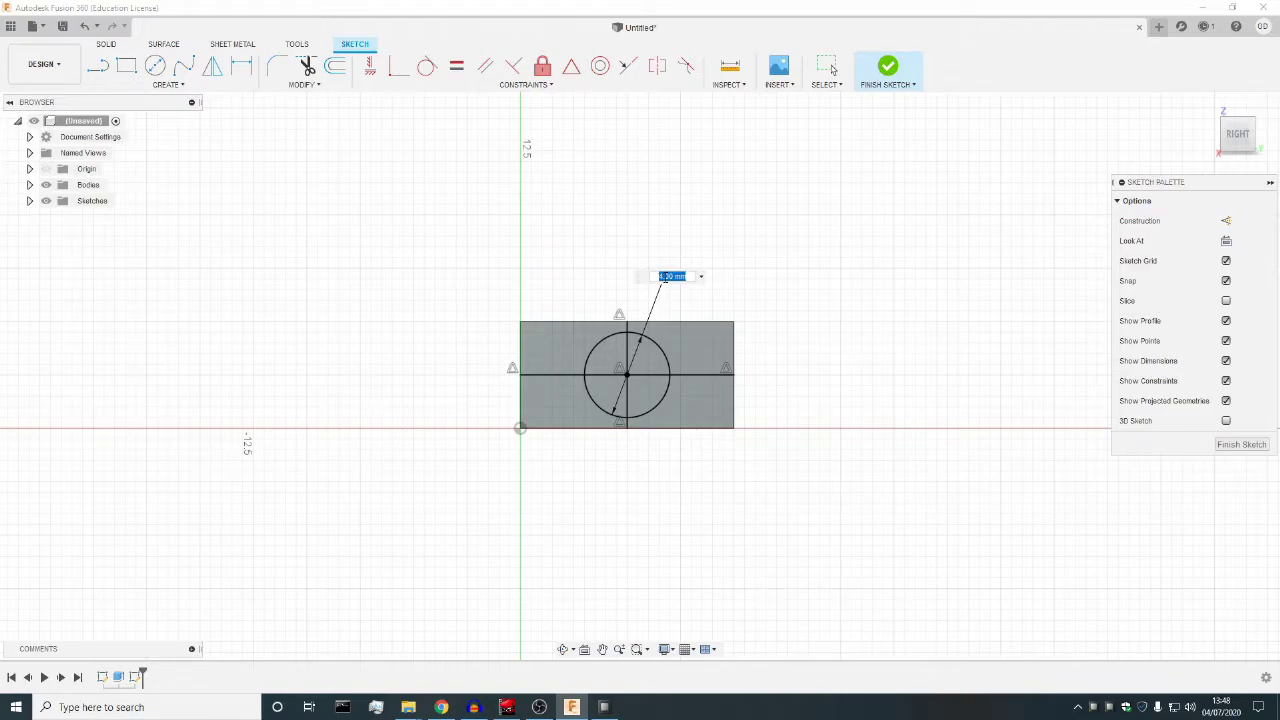
pyautogui.write('3.8')
pyautogui.press('Return')
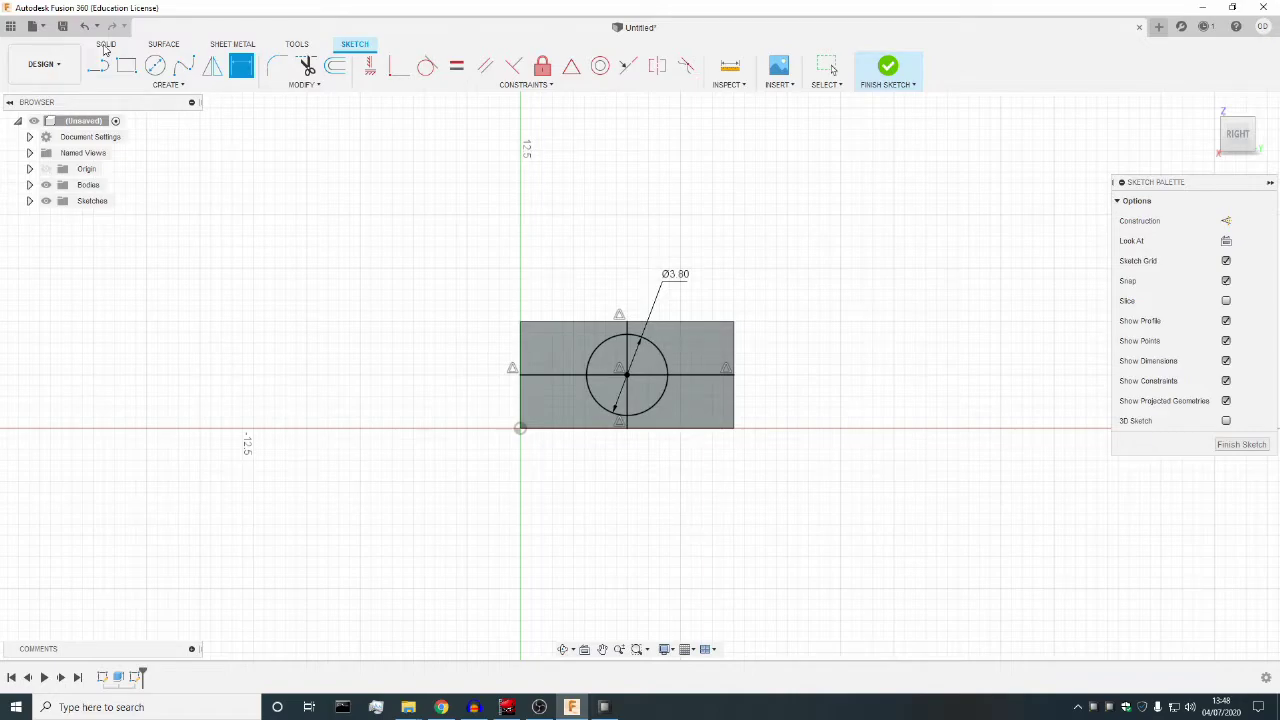
# Orbit the view to see the circle sketch on the side face in 3D.
pyautogui.click(563, 650)
pyautogui.moveTo(701, 387)
pyautogui.mouseDown()
pyautogui.moveTo(699, 492)
pyautogui.moveTo(704, 428)
pyautogui.mouseUp()
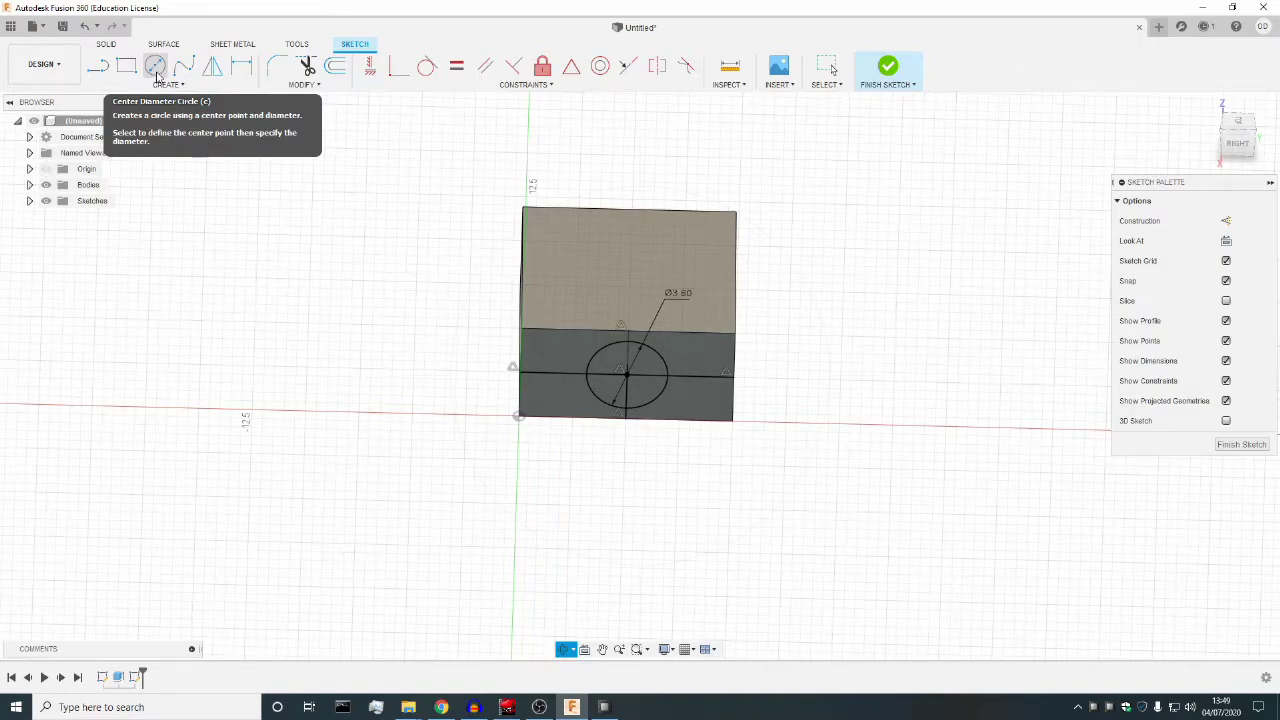
# Select the four circle quarters for an extrusion, then cancel that attempt.
pyautogui.click(106, 45)
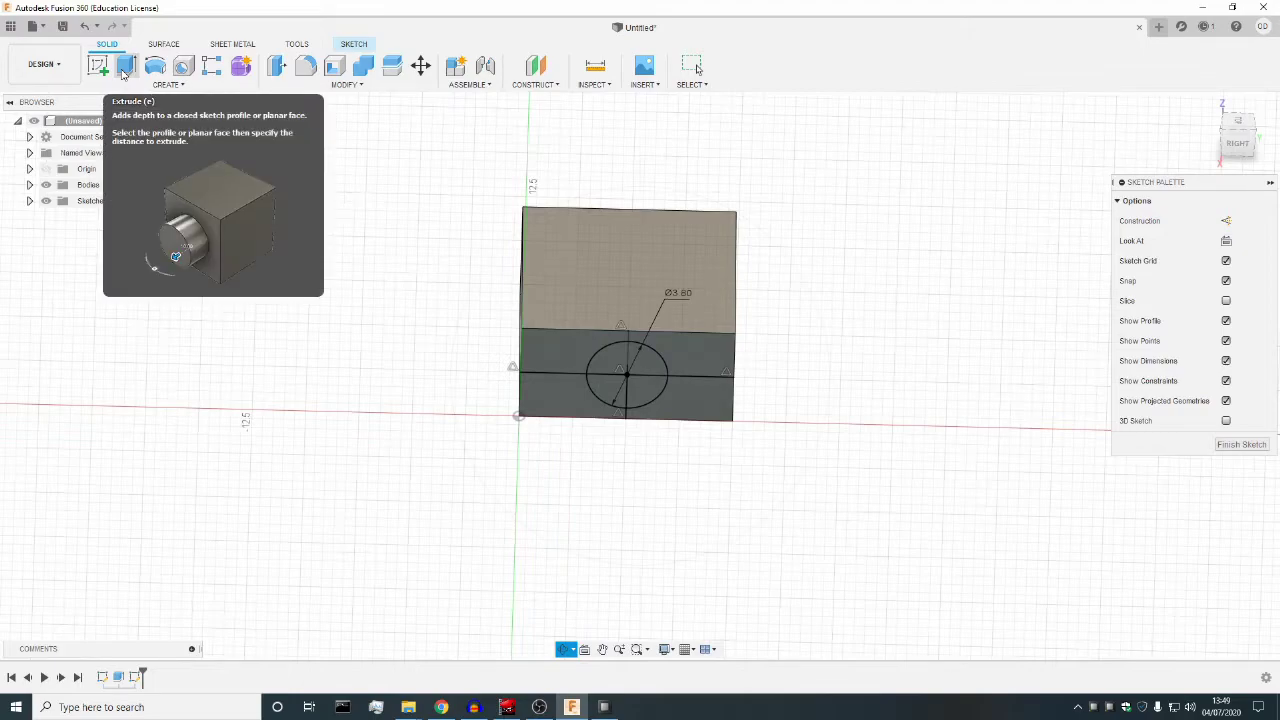
pyautogui.click(124, 72)
pyautogui.click(650, 368)
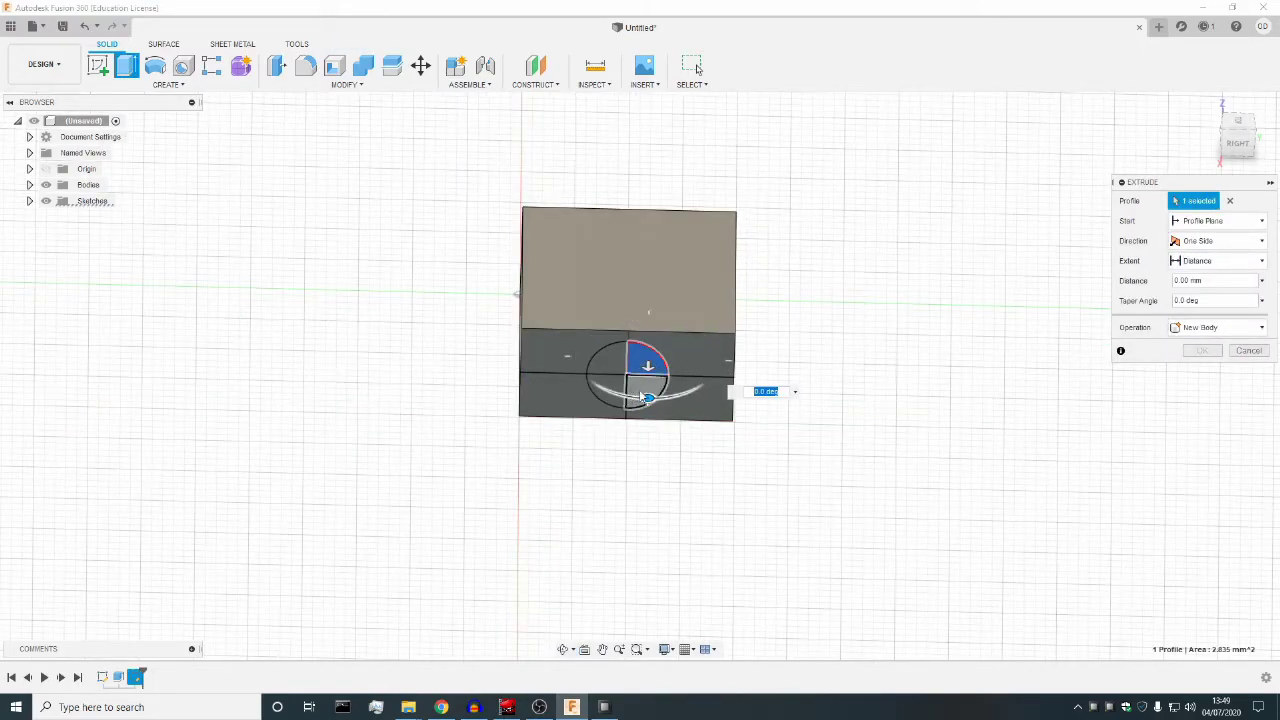
pyautogui.click(645, 393)
pyautogui.click(605, 392)
pyautogui.click(605, 358)
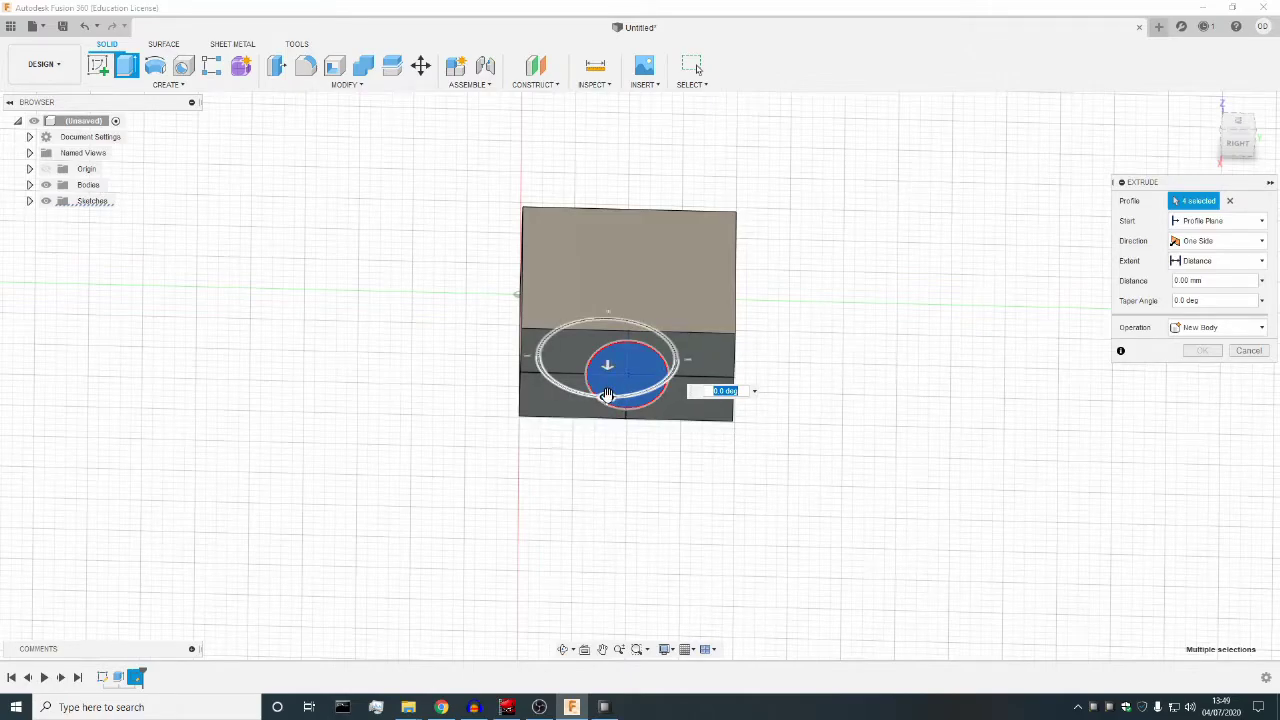
pyautogui.press('Escape')
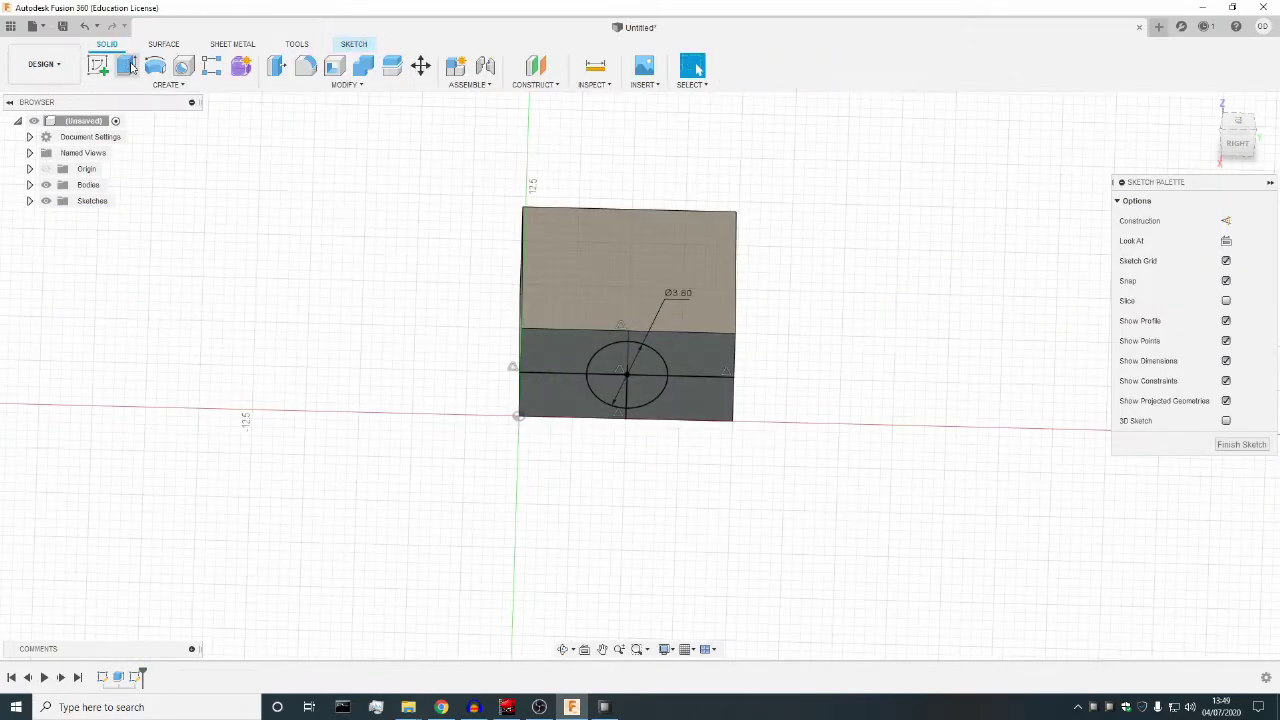
# Extrude all four circle quarters 8 mm into a cylinder joined to the block.
pyautogui.click(131, 67)
pyautogui.click(650, 358)
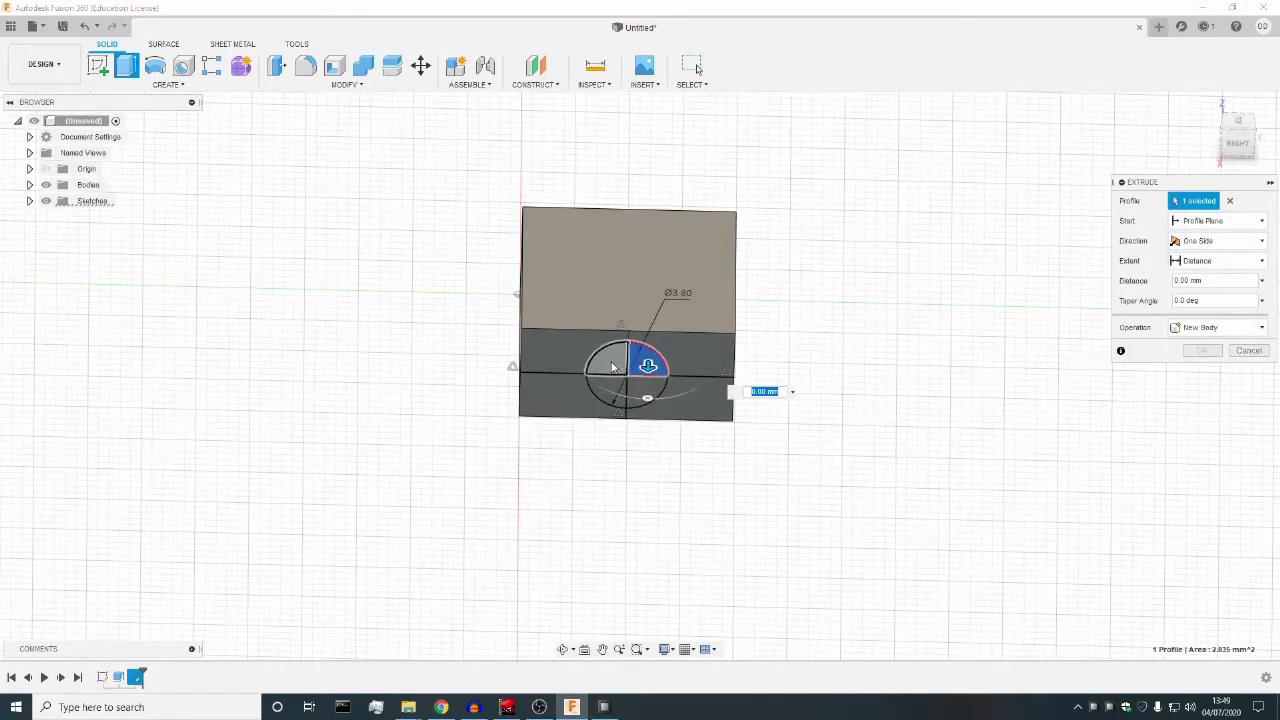
pyautogui.click(613, 367)
pyautogui.click(608, 388)
pyautogui.click(643, 390)
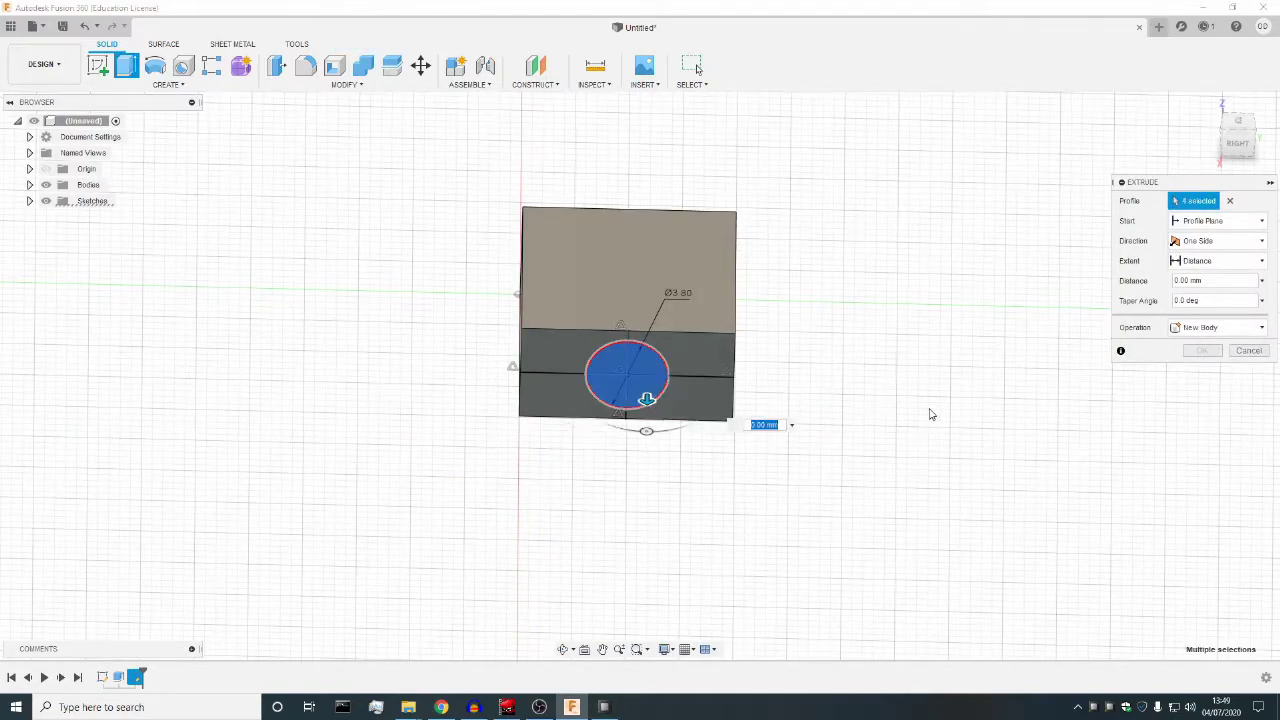
pyautogui.write('8')
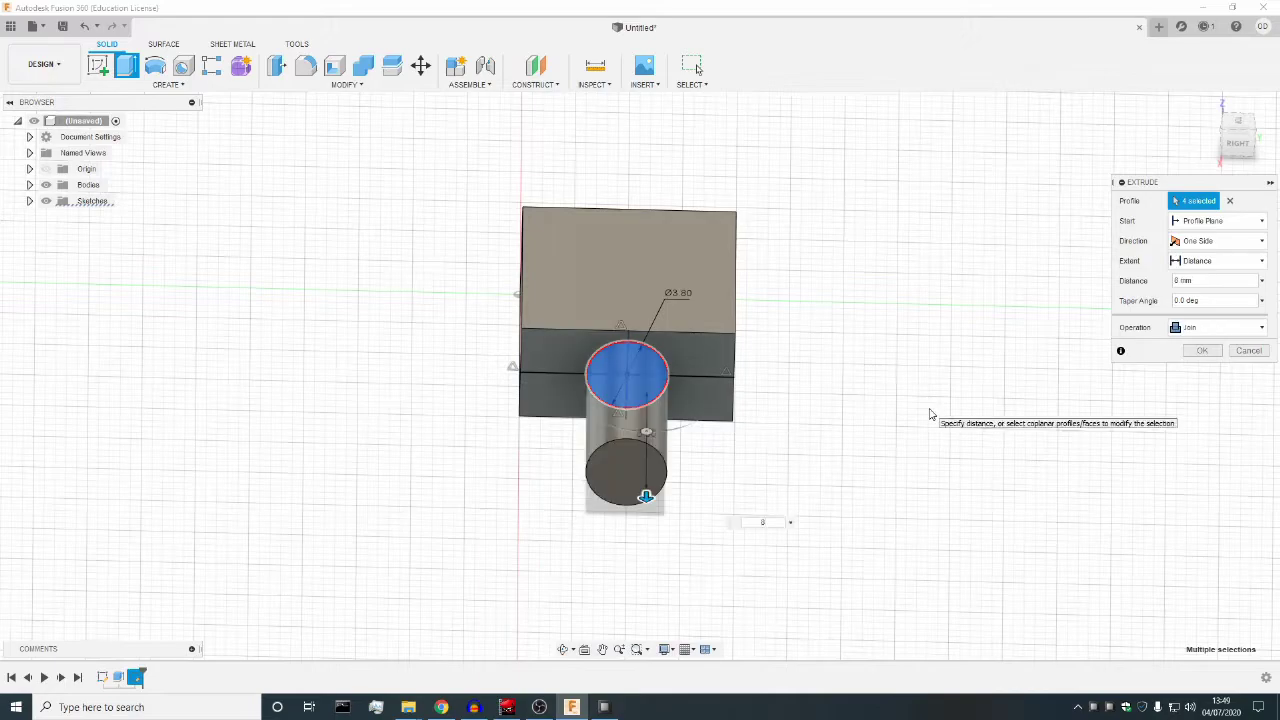
pyautogui.press('Return')
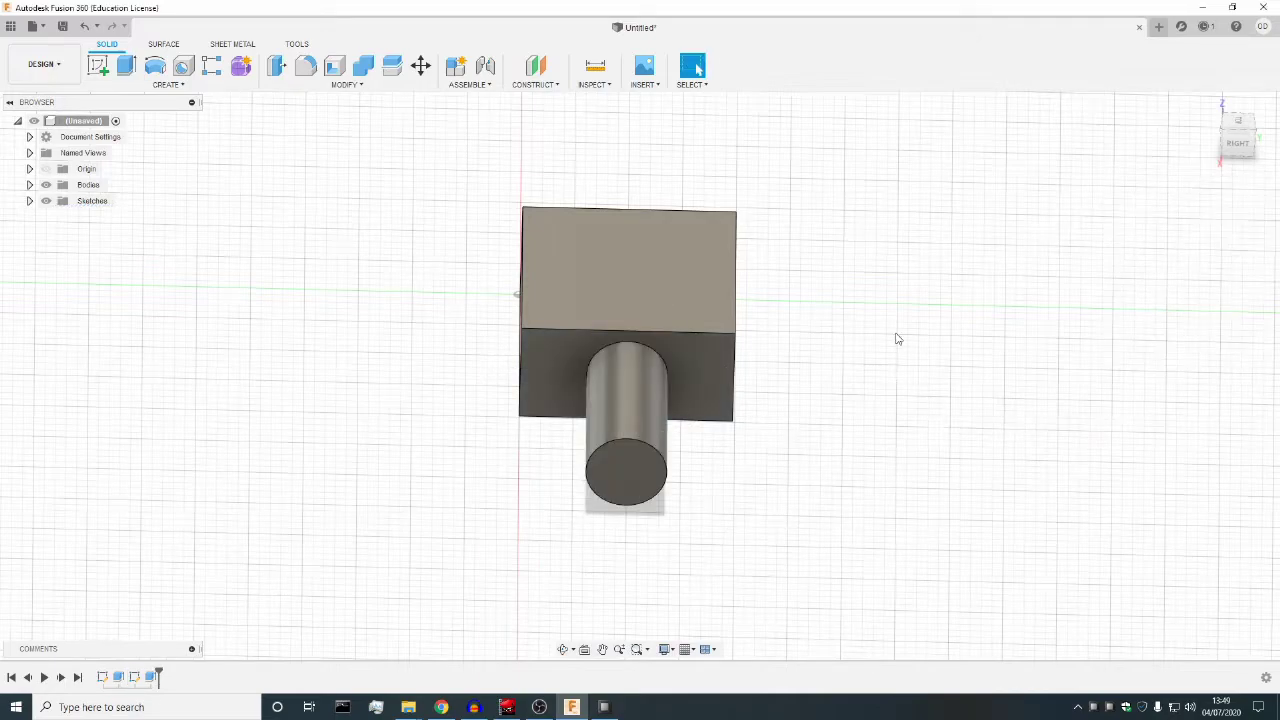
# Chamfer the cylinder's end edge.
pyautogui.press('s')
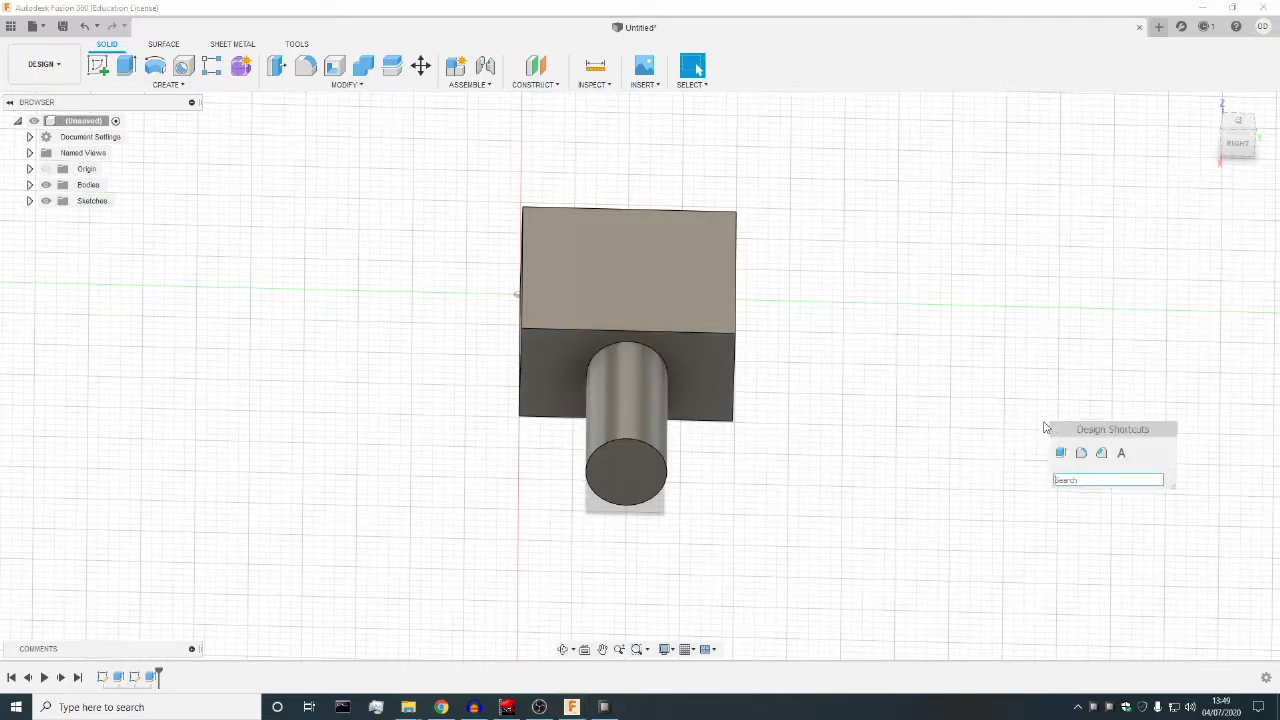
pyautogui.click(1101, 452)
pyautogui.click(662, 460)
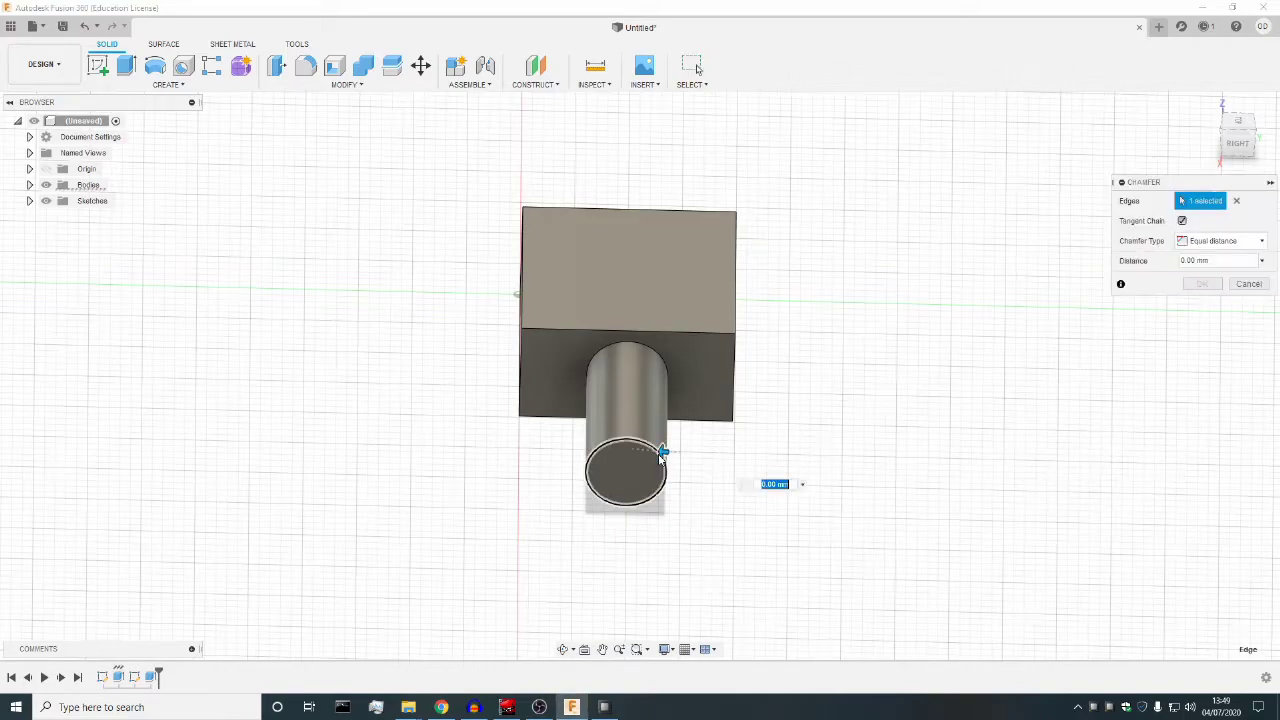
pyautogui.press('Return')
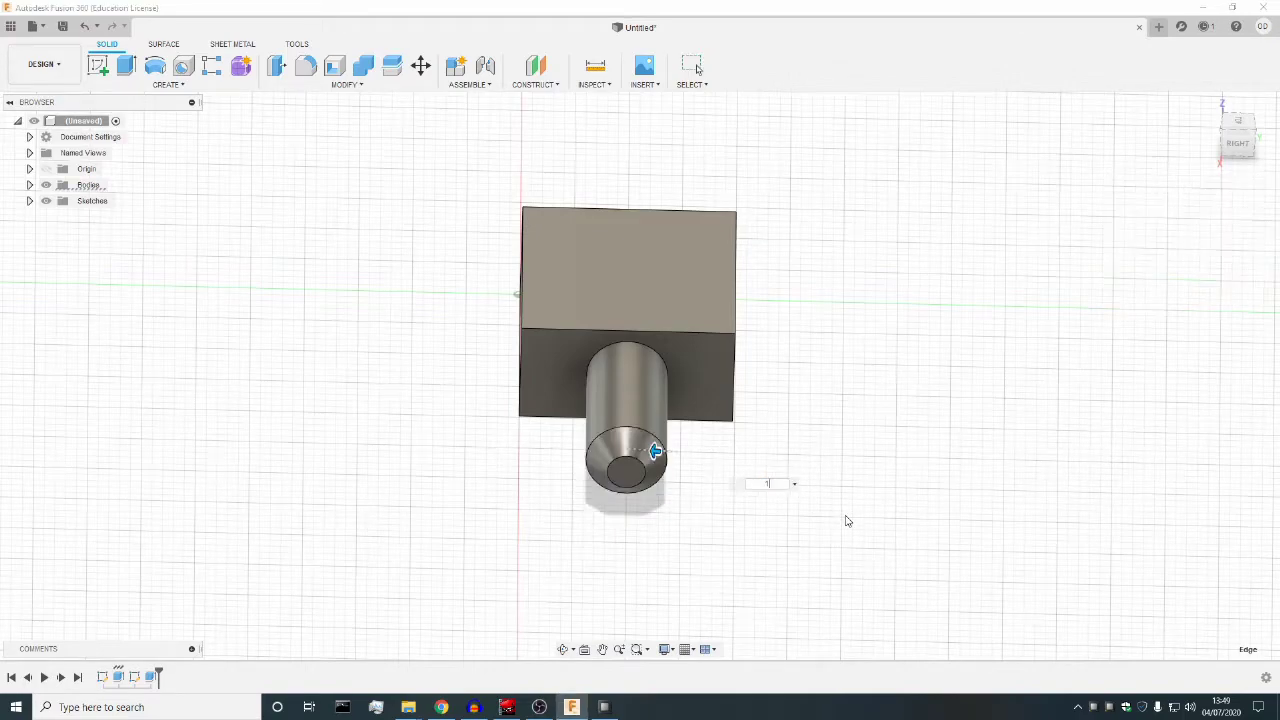
# Start a sketch on the block's opposite end face and draw a vertical dividing line.
pyautogui.click(564, 650)
pyautogui.moveTo(640, 400); pyautogui.dragTo(760, 420)
pyautogui.click(692, 66)
pyautogui.rightClick(565, 369)
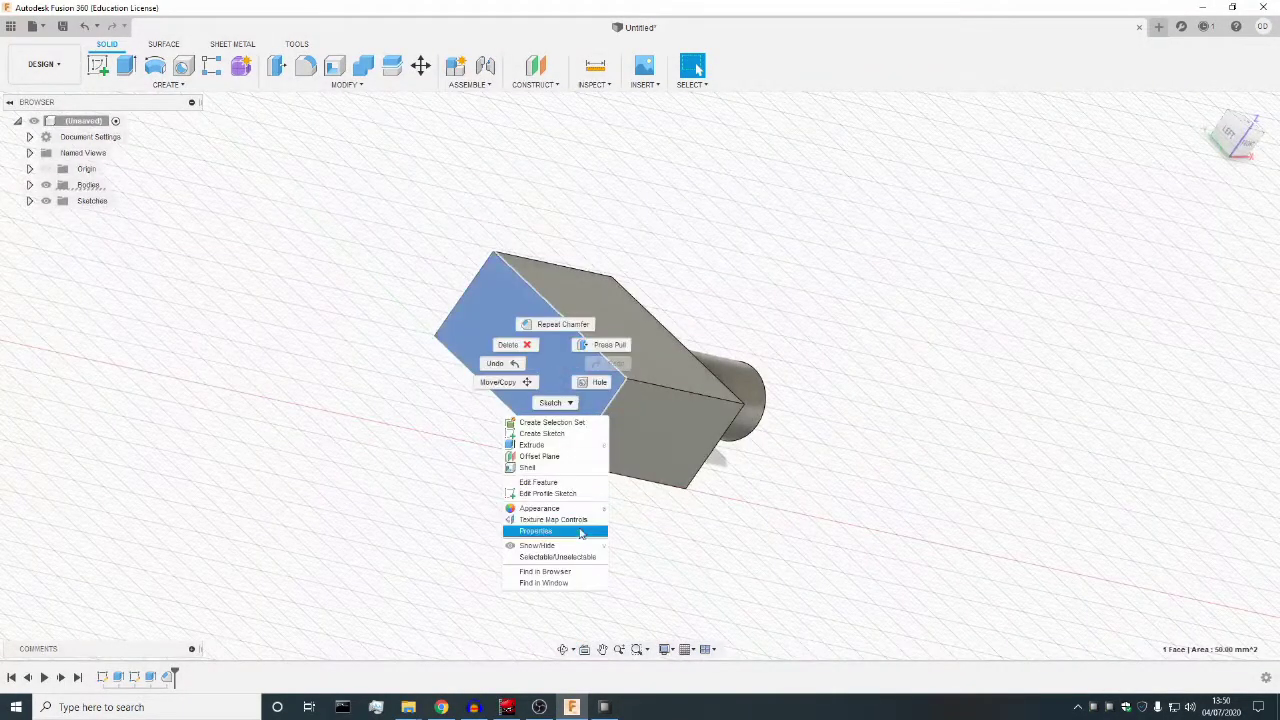
pyautogui.click(567, 440)
pyautogui.press('l')
pyautogui.click(553, 291)
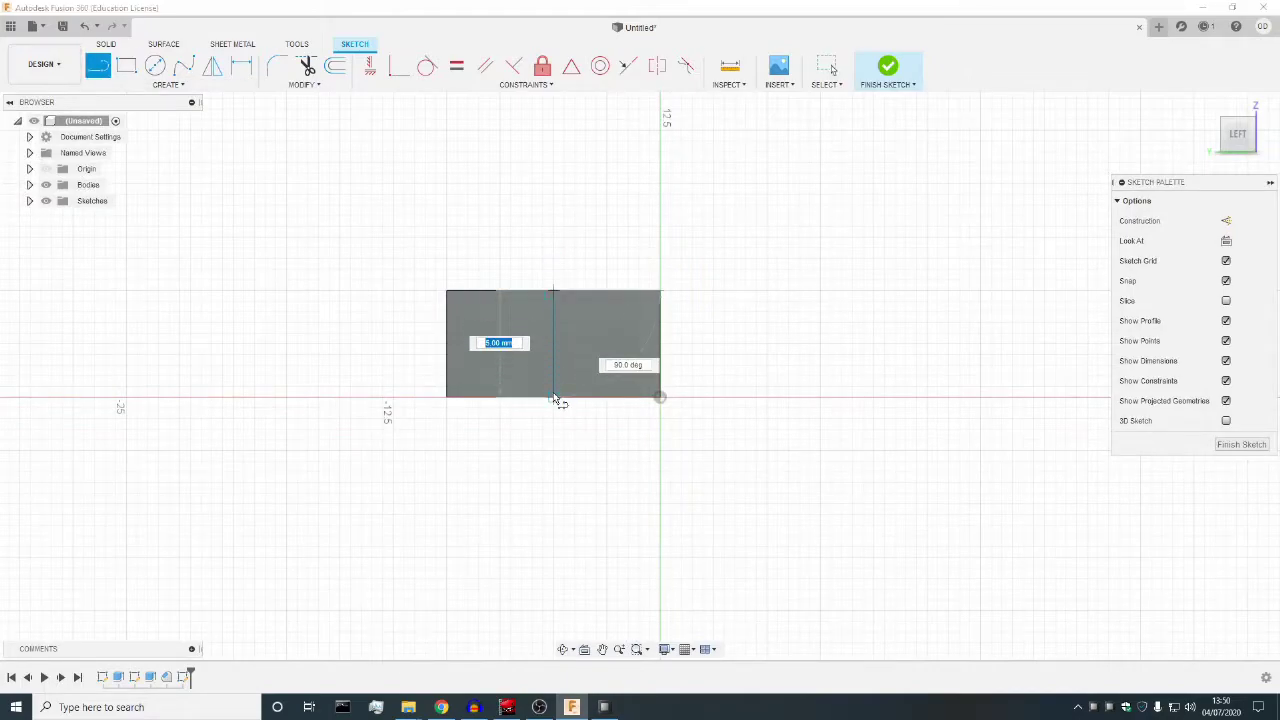
pyautogui.click(553, 397)
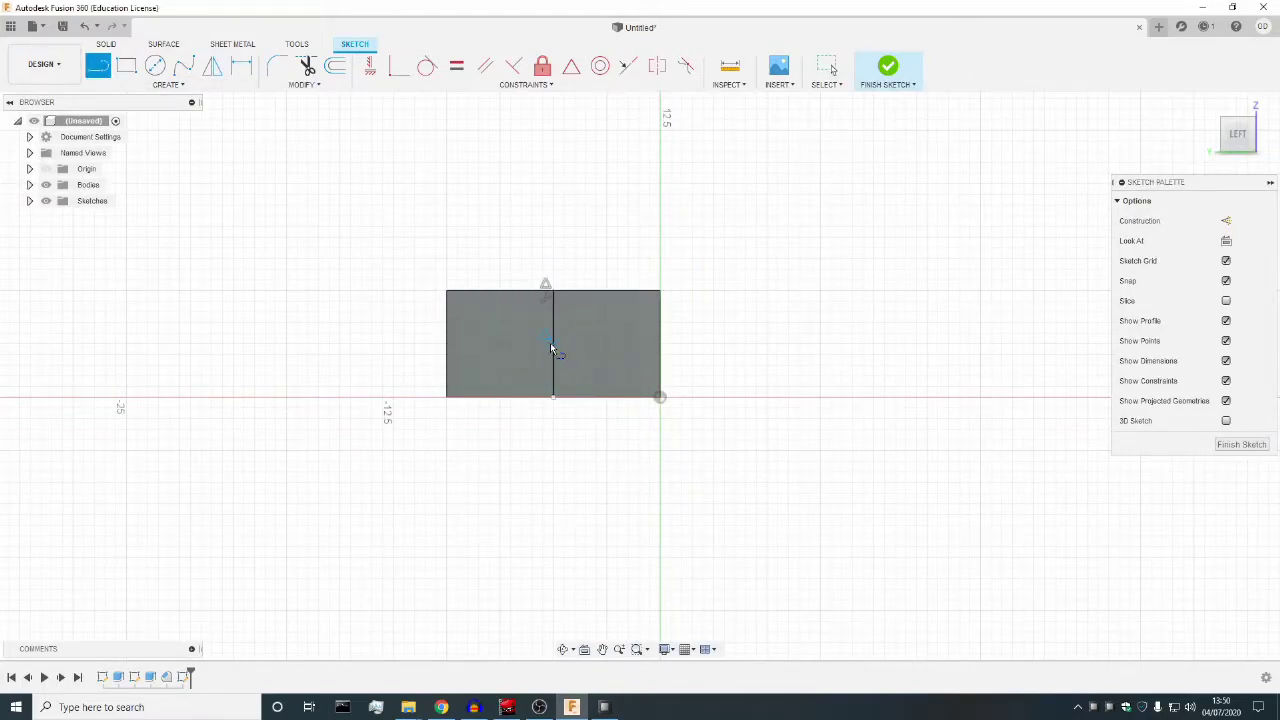
# Draw a circle centred on the line and dimension it to 3.80 mm diameter.
pyautogui.press('c')
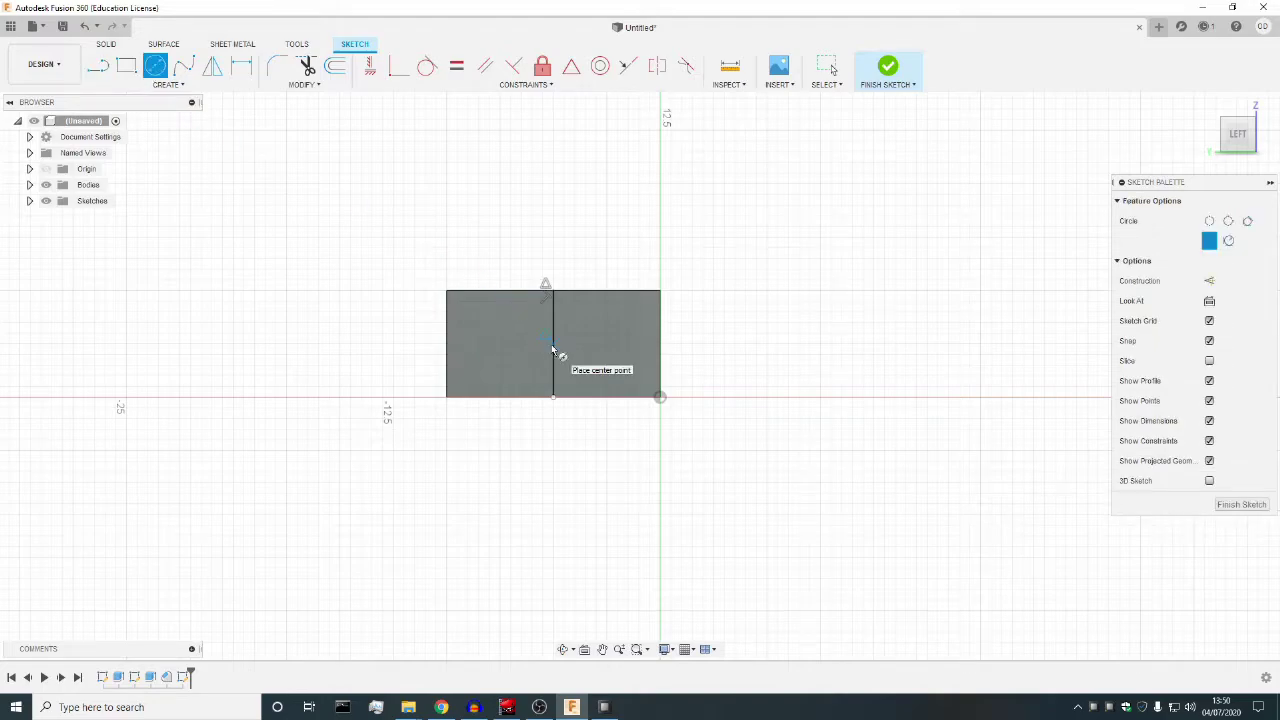
pyautogui.click(553, 344)
pyautogui.click(598, 343)
pyautogui.click(241, 66)
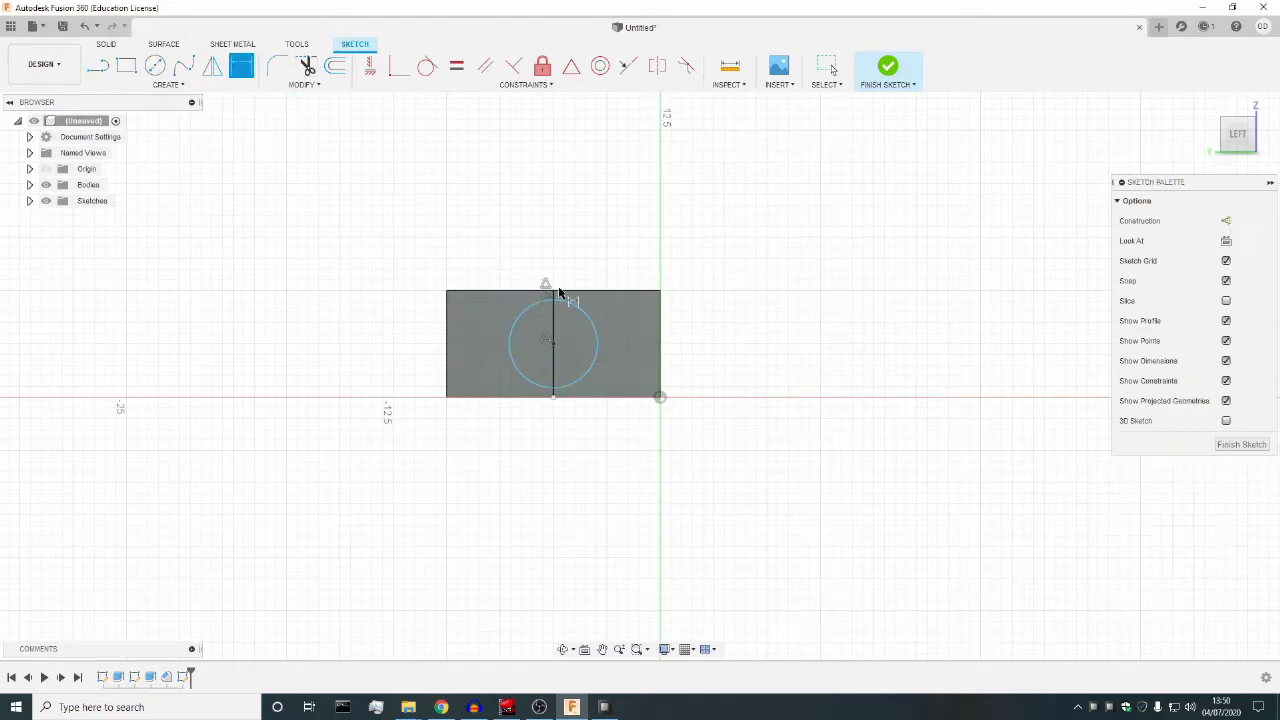
pyautogui.click(583, 314)
pyautogui.click(594, 246)
pyautogui.write('3.8')
pyautogui.press('Return')
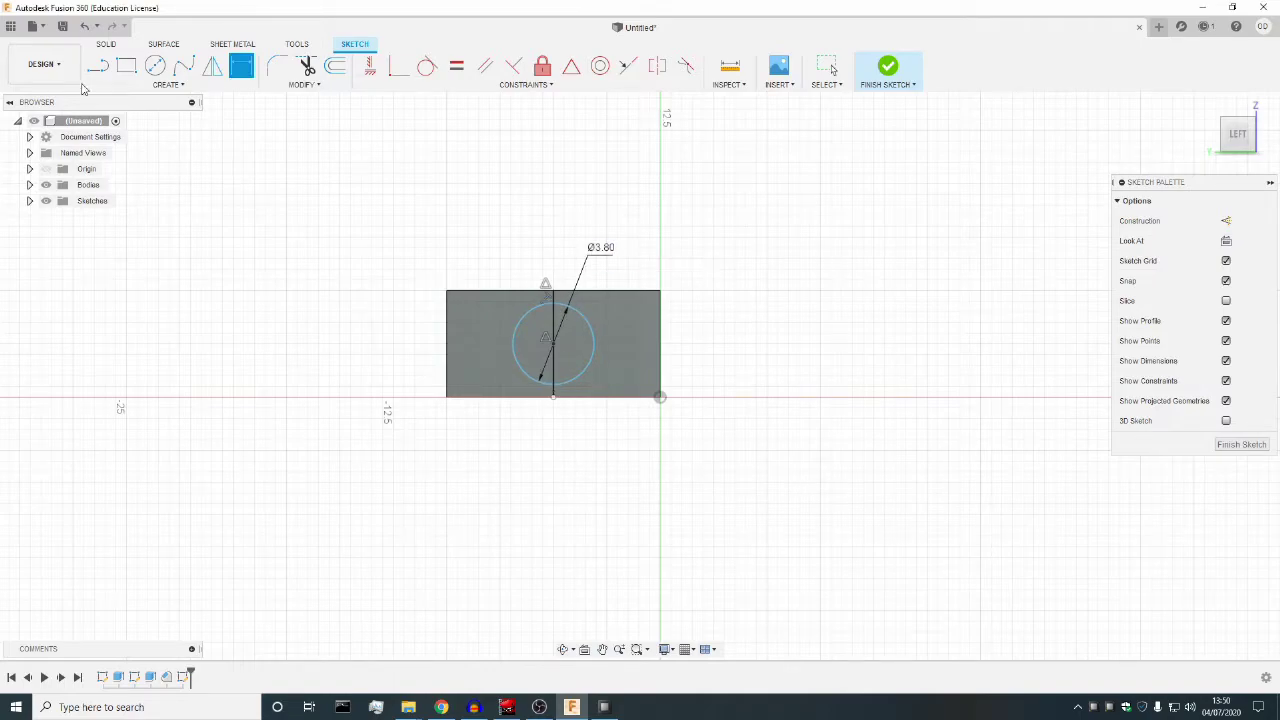
# Extrude both circle halves 5 mm into a second cylinder.
pyautogui.click(107, 44)
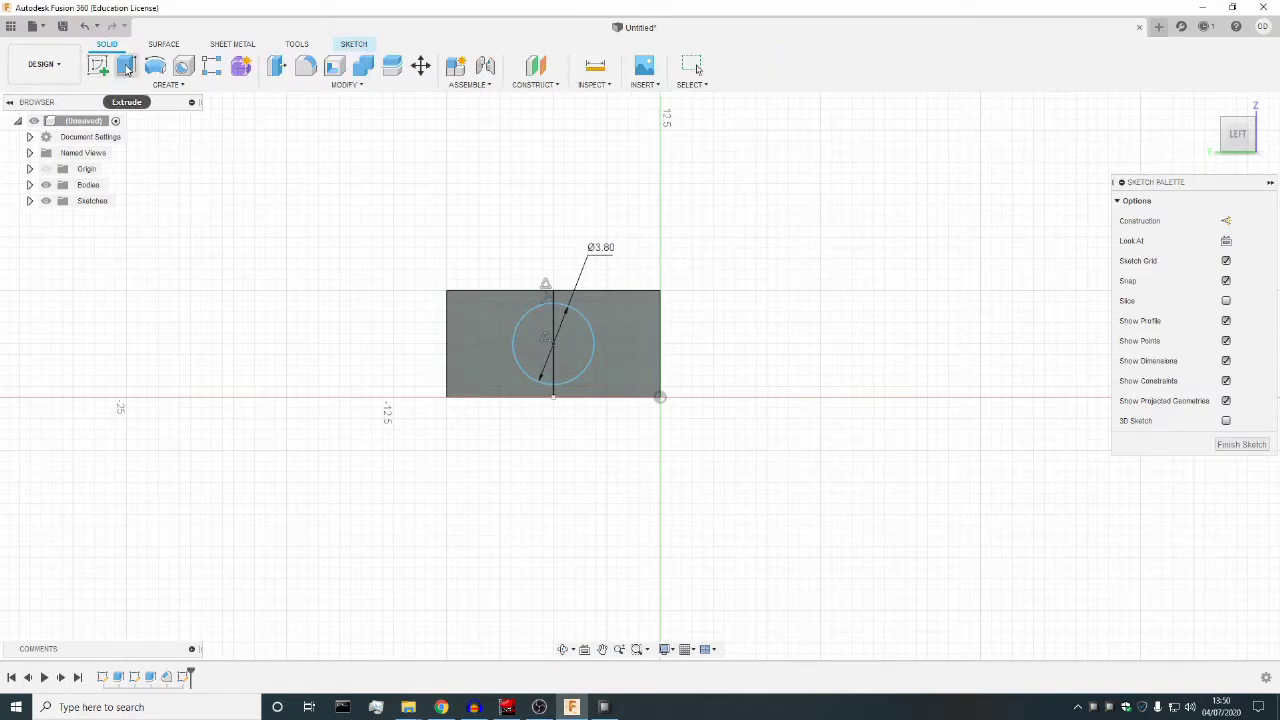
pyautogui.click(126, 66)
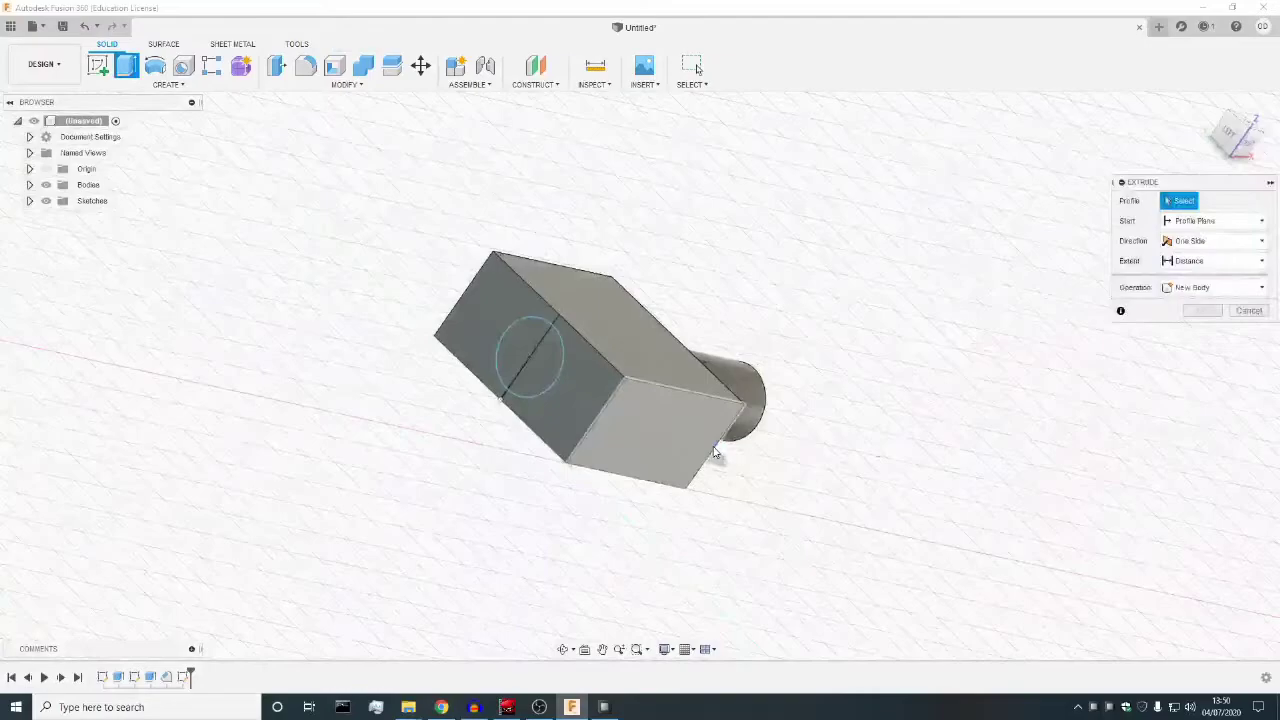
pyautogui.click(512, 348)
pyautogui.click(535, 368)
pyautogui.write('5')
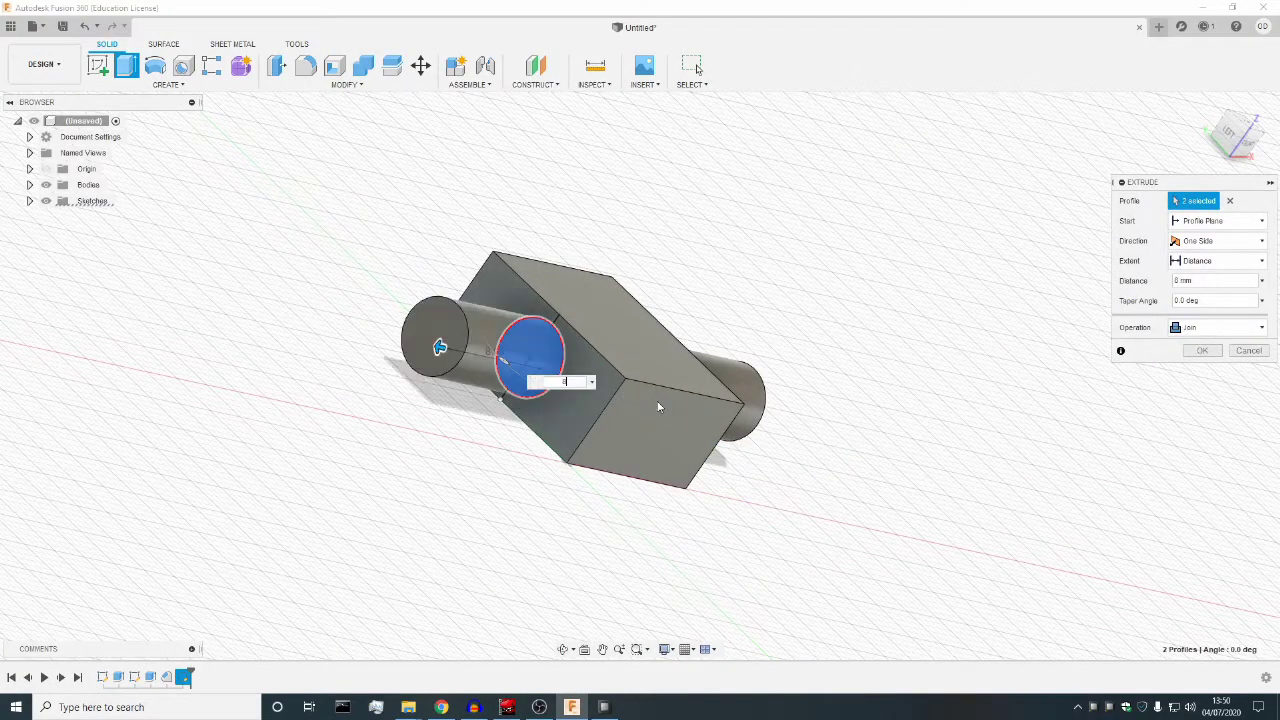
pyautogui.press('Return')
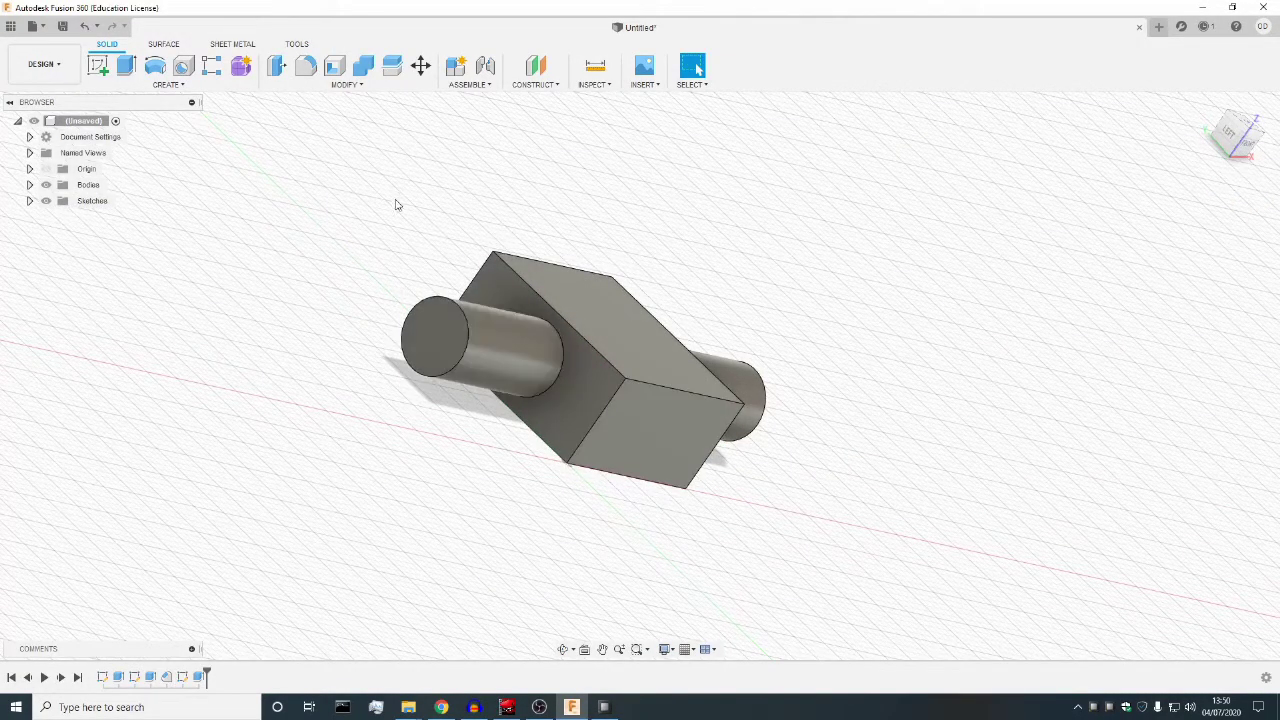
# Chamfer the second cylinder's end edge by 1 mm.
pyautogui.press('s')
pyautogui.click(452, 231)
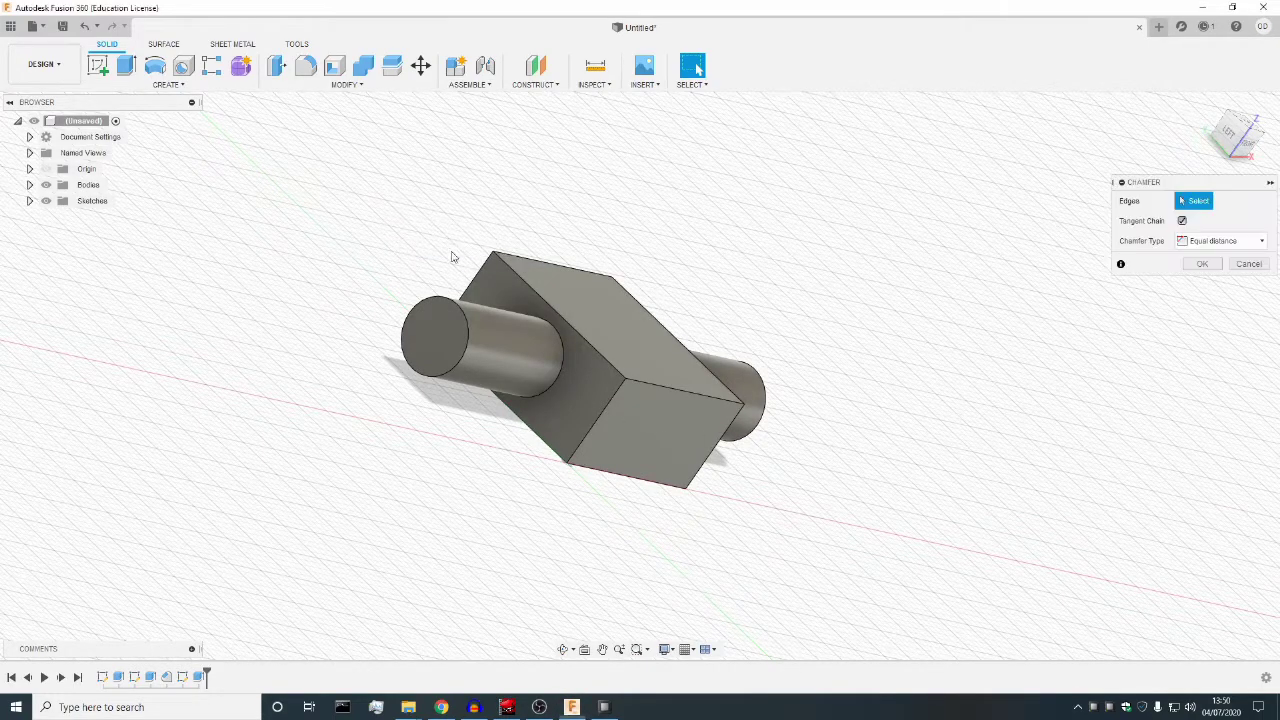
pyautogui.click(464, 322)
pyautogui.write('1')
pyautogui.press('Return')
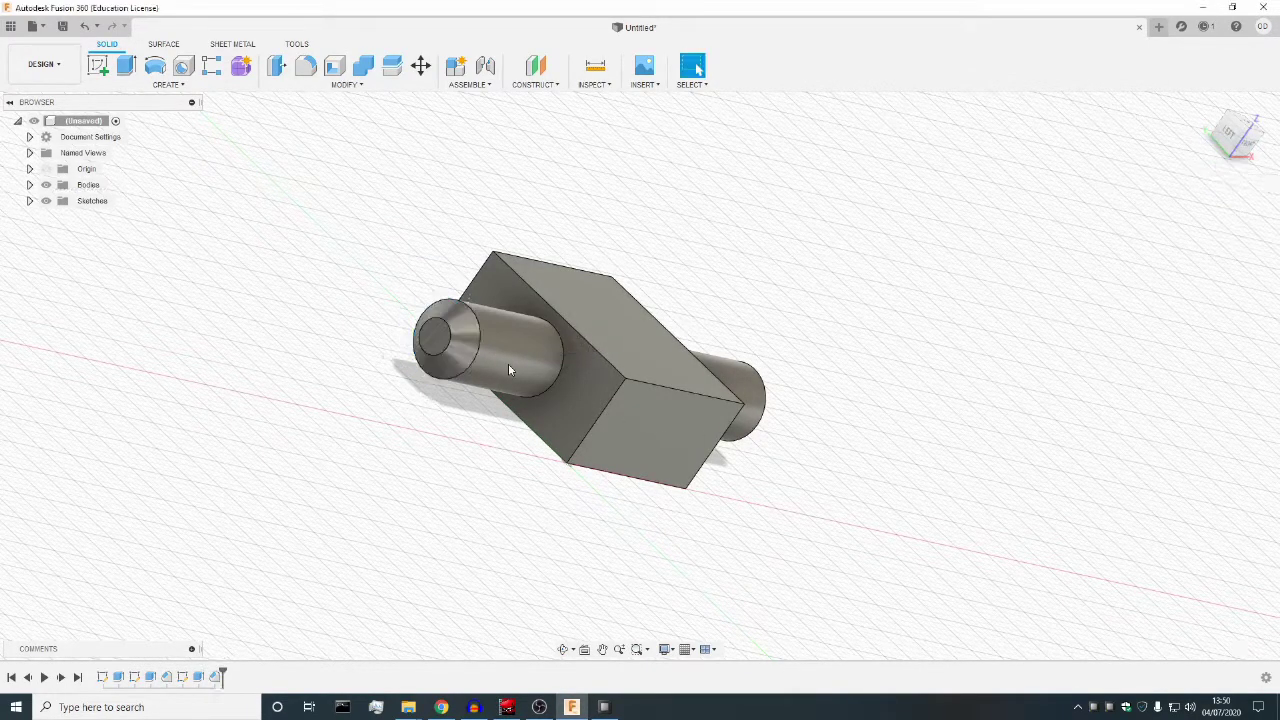
pyautogui.click(563, 649)
pyautogui.moveTo(661, 475); pyautogui.dragTo(607, 463)
# Fillet the block's left, right, lower and top-left edges with a 1 mm radius.
pyautogui.click(306, 65)
pyautogui.click(531, 367)
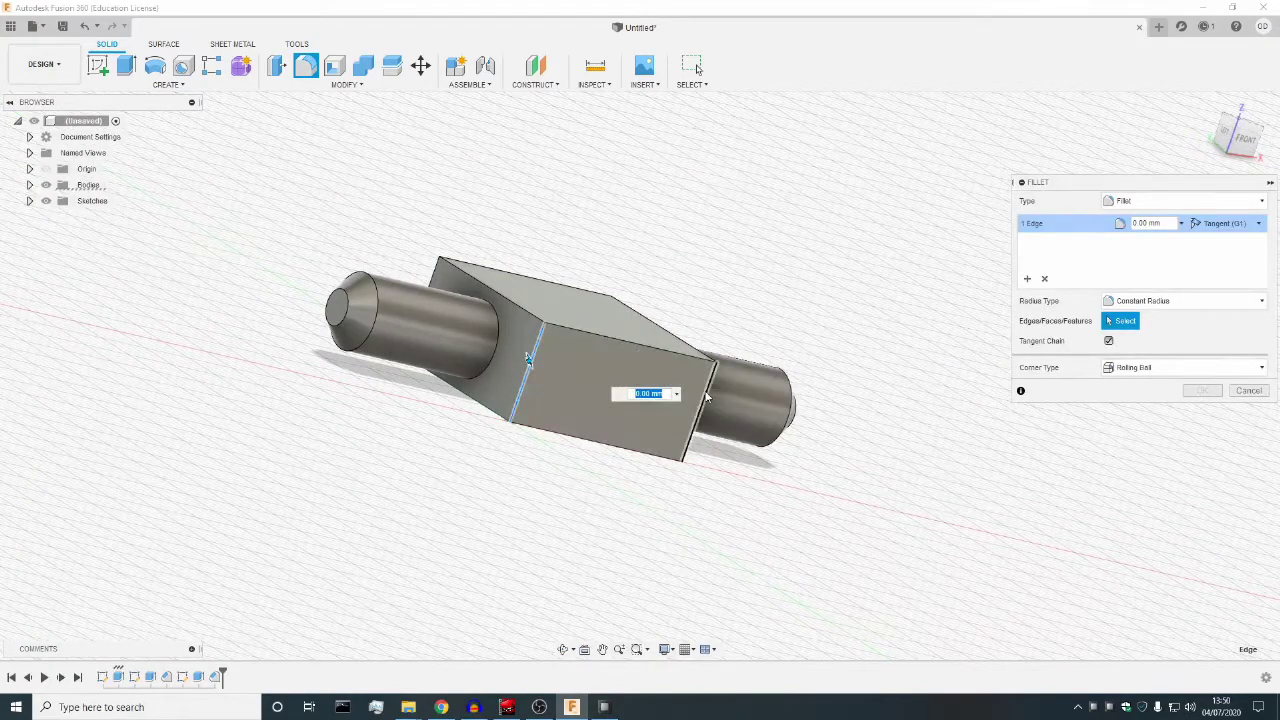
pyautogui.click(706, 398)
pyautogui.click(563, 649)
pyautogui.moveTo(354, 460); pyautogui.dragTo(460, 523)
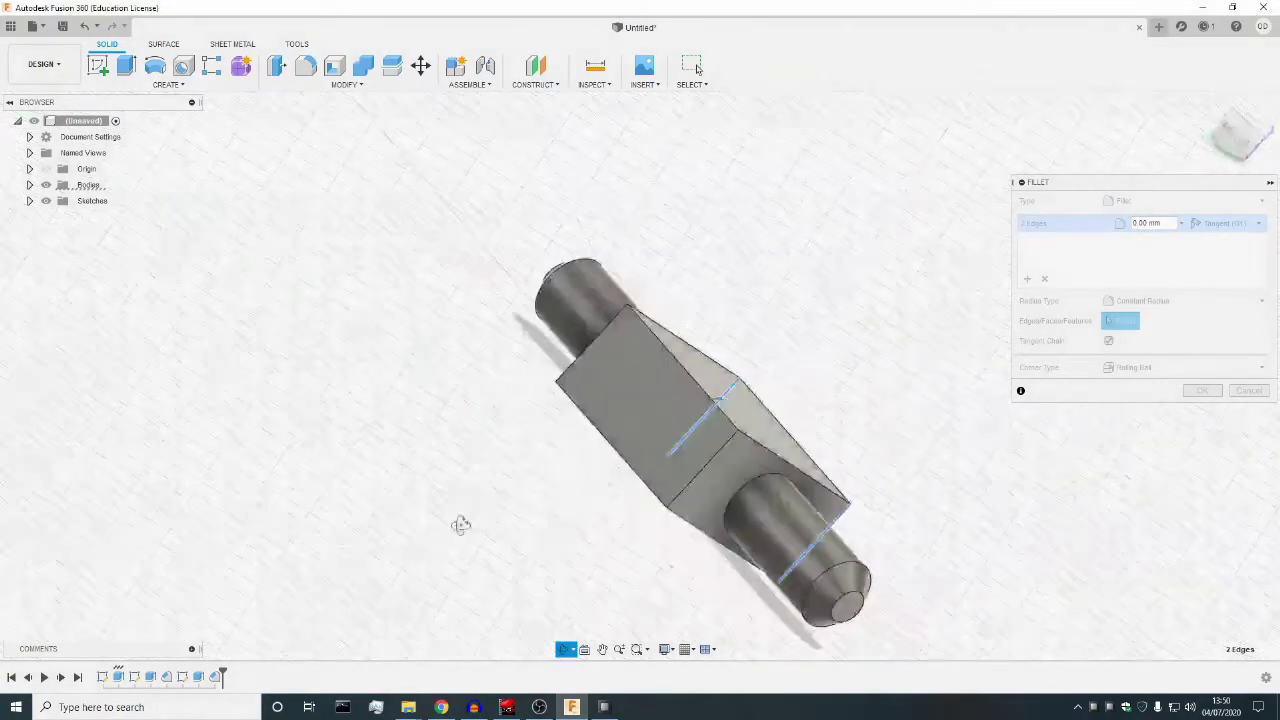
pyautogui.press('Escape')
pyautogui.click(706, 464)
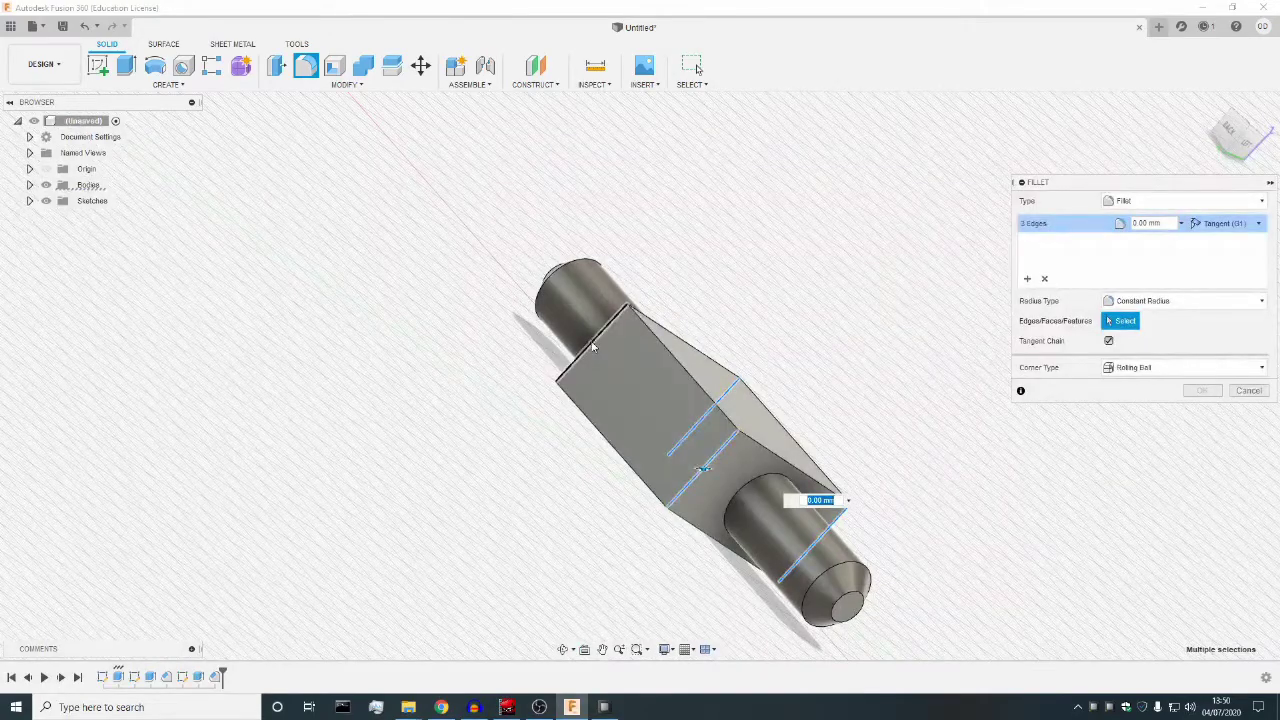
pyautogui.click(592, 342)
pyautogui.write('1')
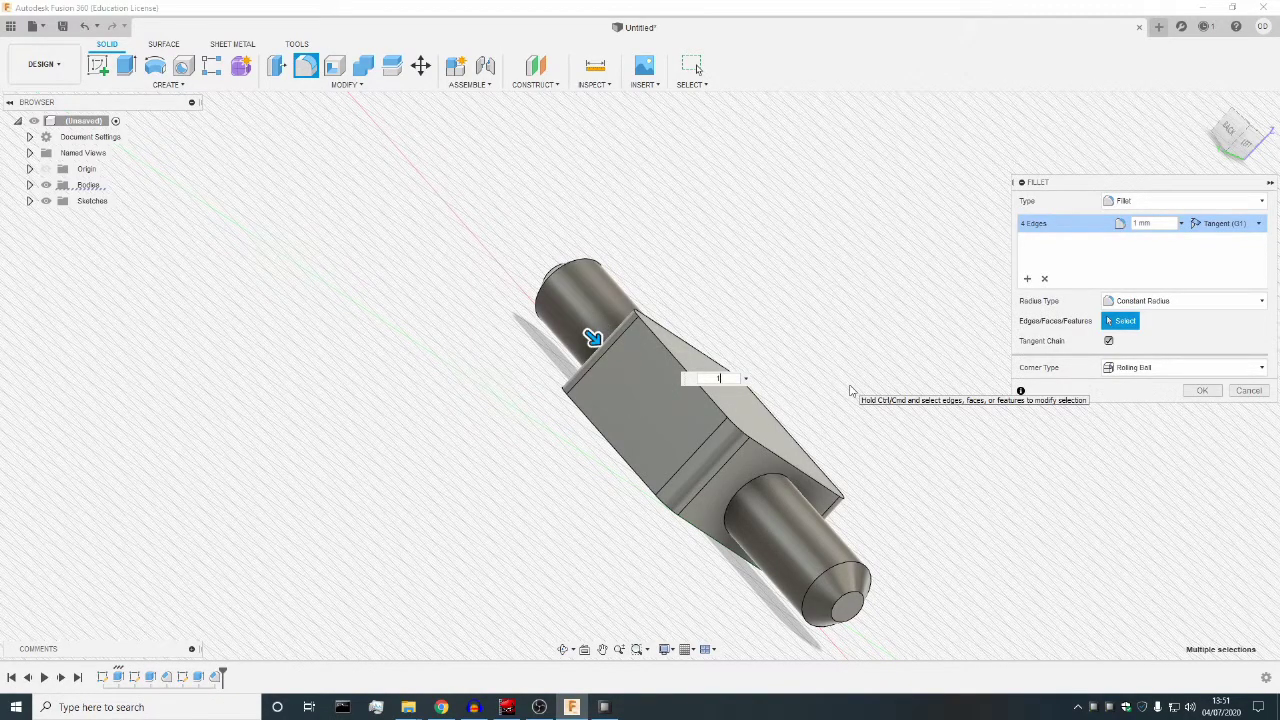
pyautogui.press('Return')
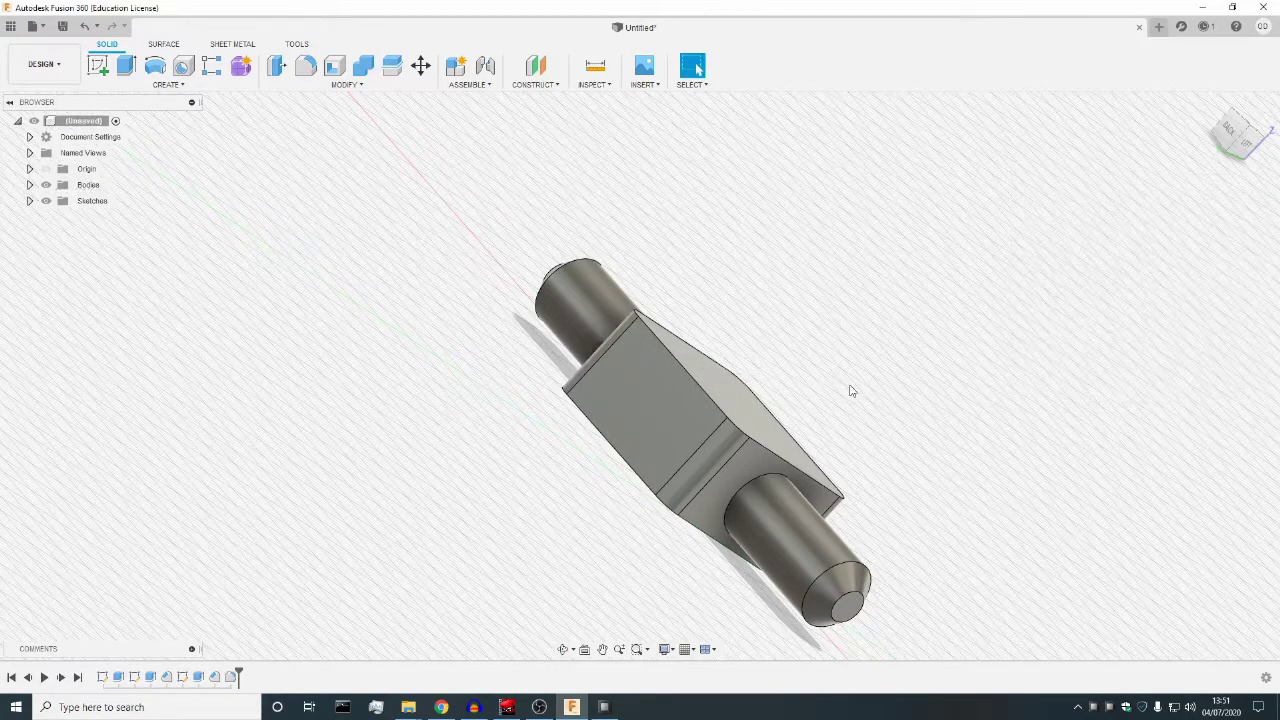
pyautogui.click(566, 649)
pyautogui.moveTo(786, 406); pyautogui.dragTo(726, 540)
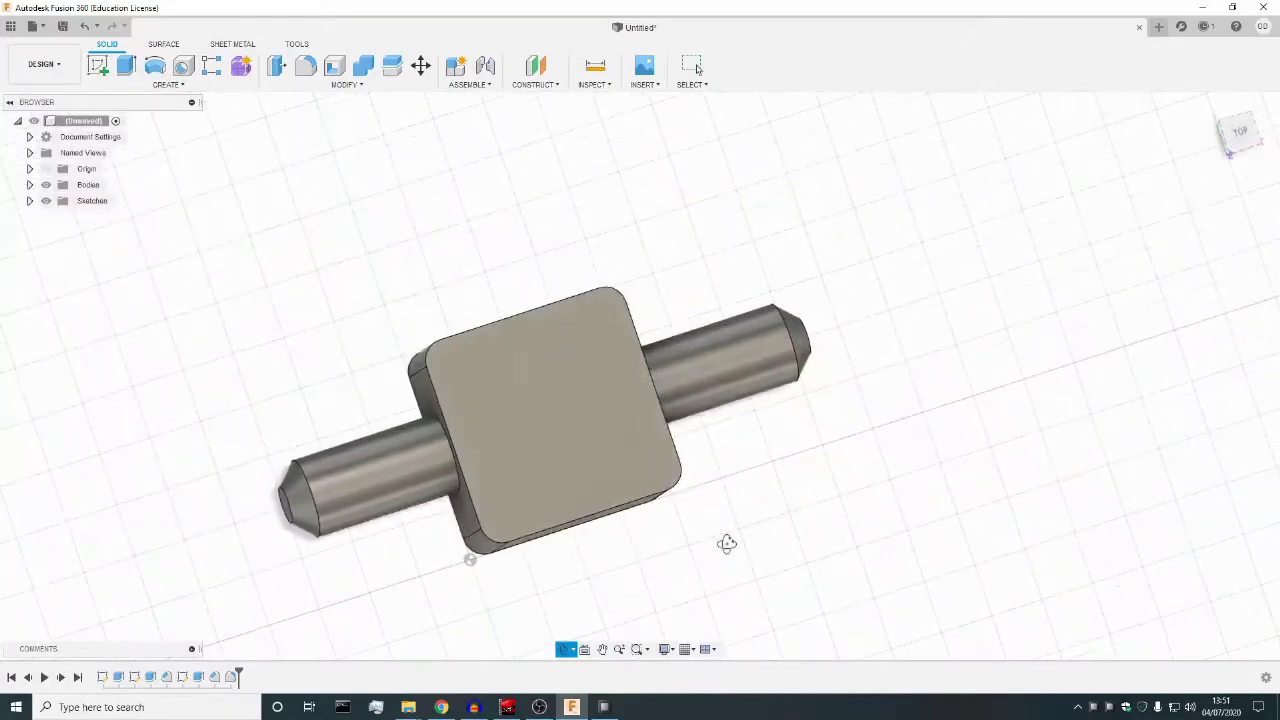
# View the model from the top and start a sketch on the block's square top face.
pyautogui.click(1246, 146)
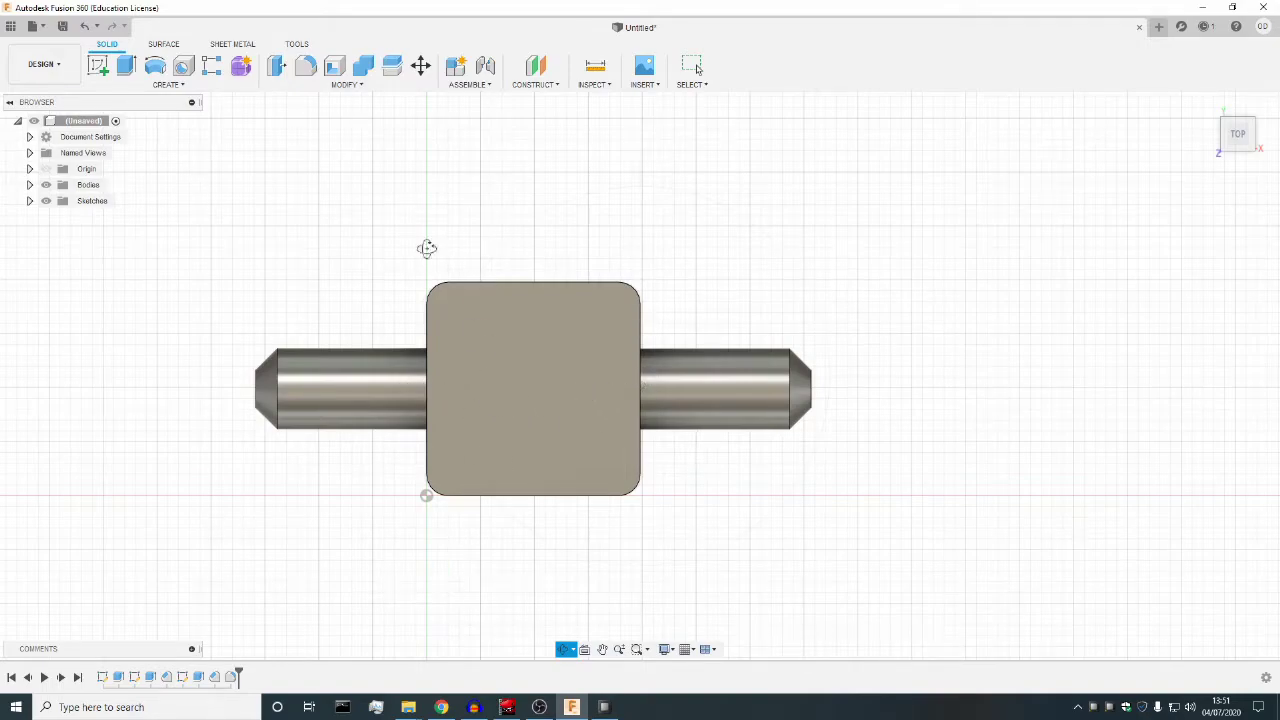
pyautogui.click(97, 65)
pyautogui.click(526, 358)
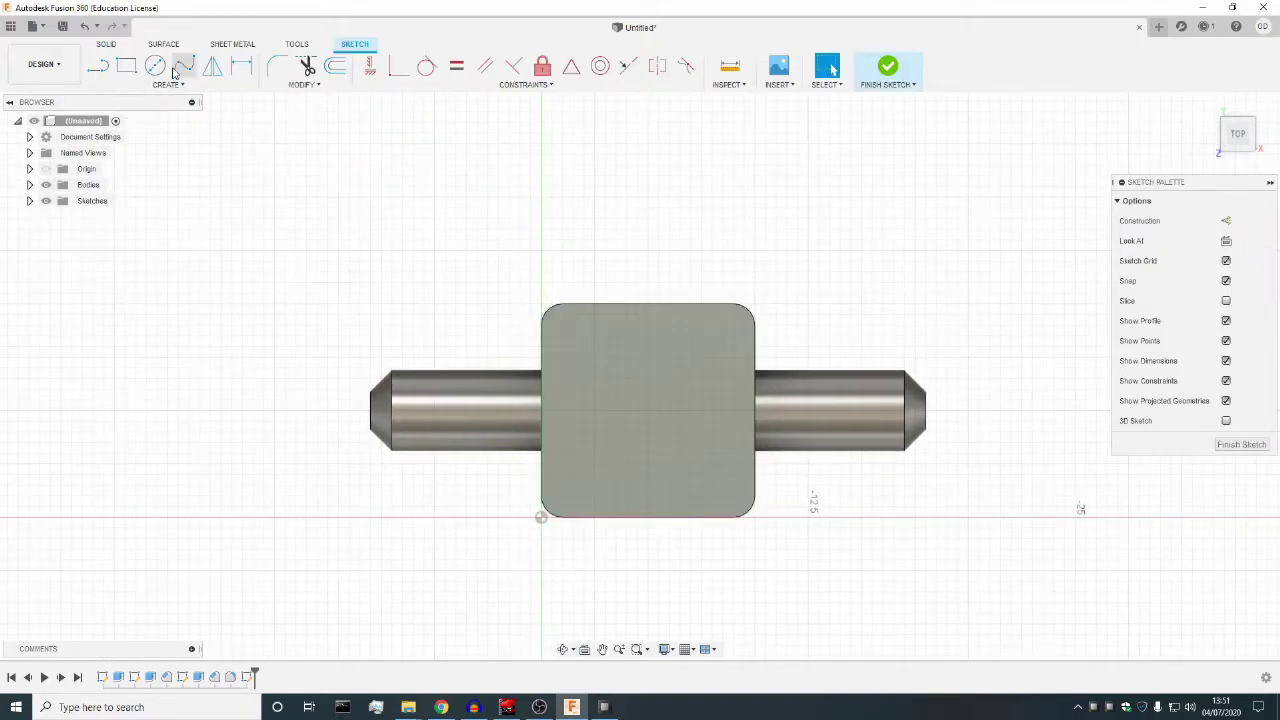
# Draw a 10 mm diameter circle at the top face centre and start extruding it.
pyautogui.click(155, 66)
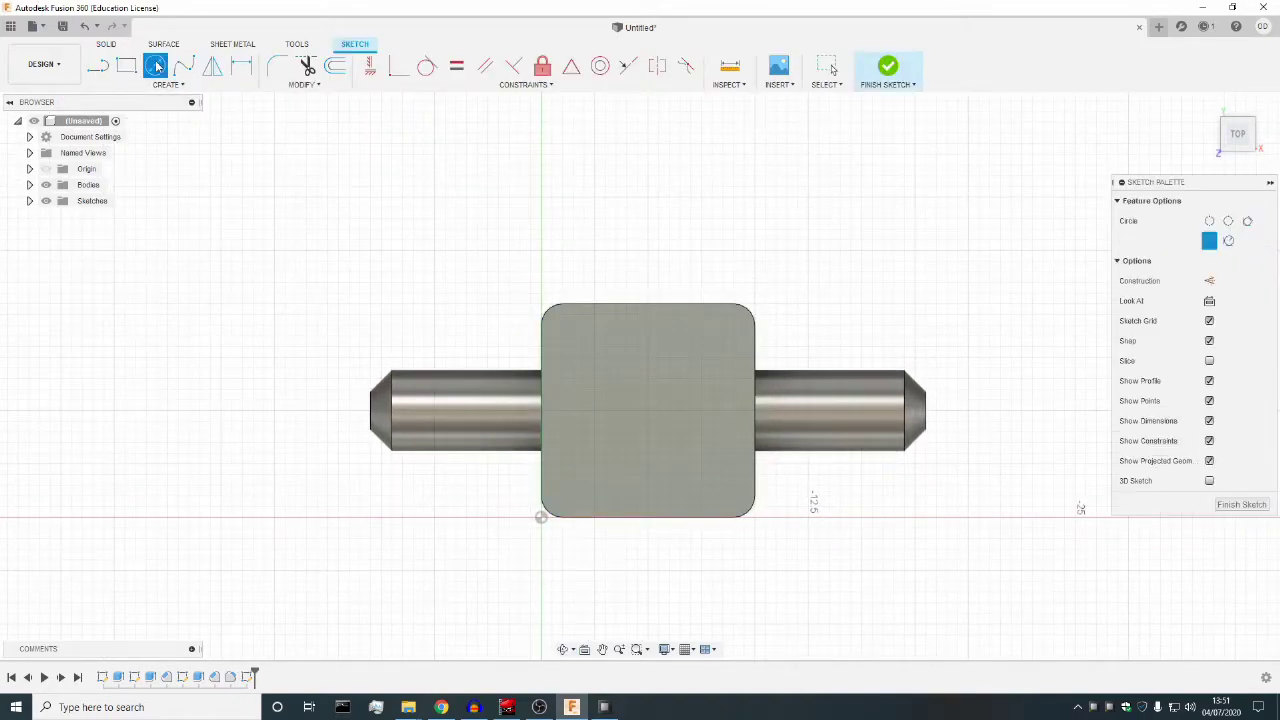
pyautogui.click(648, 411)
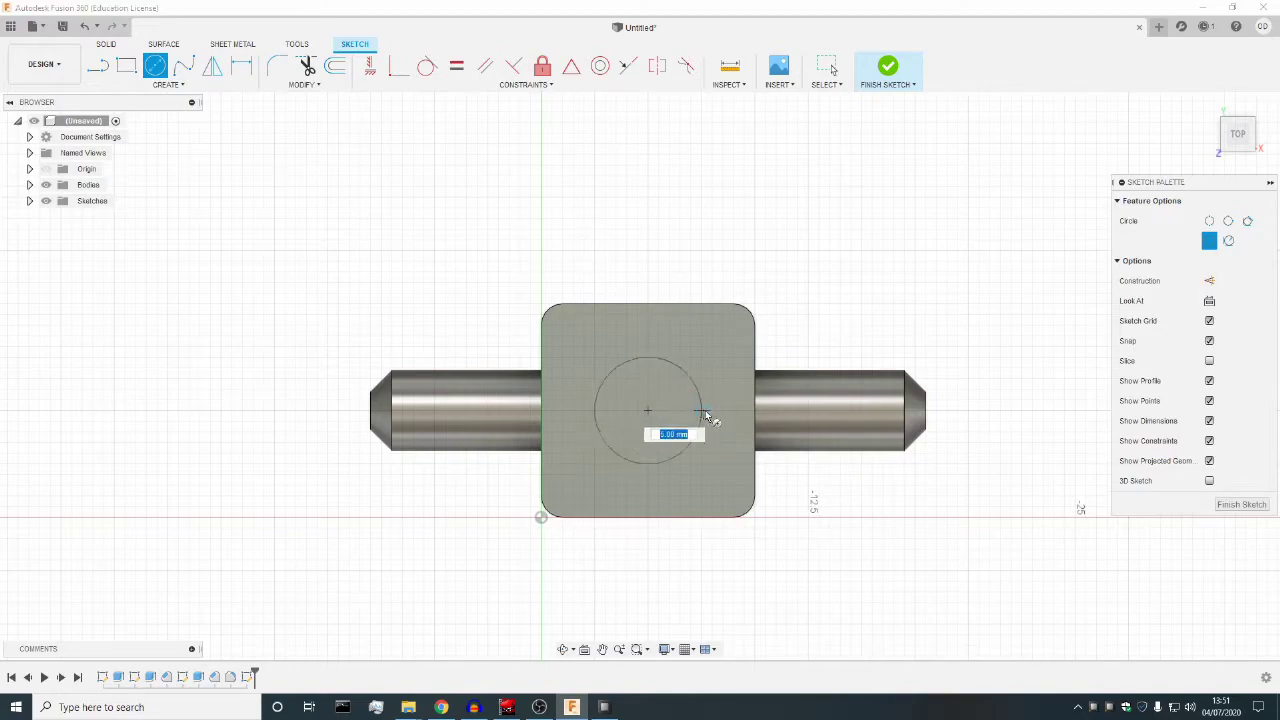
pyautogui.click(757, 417)
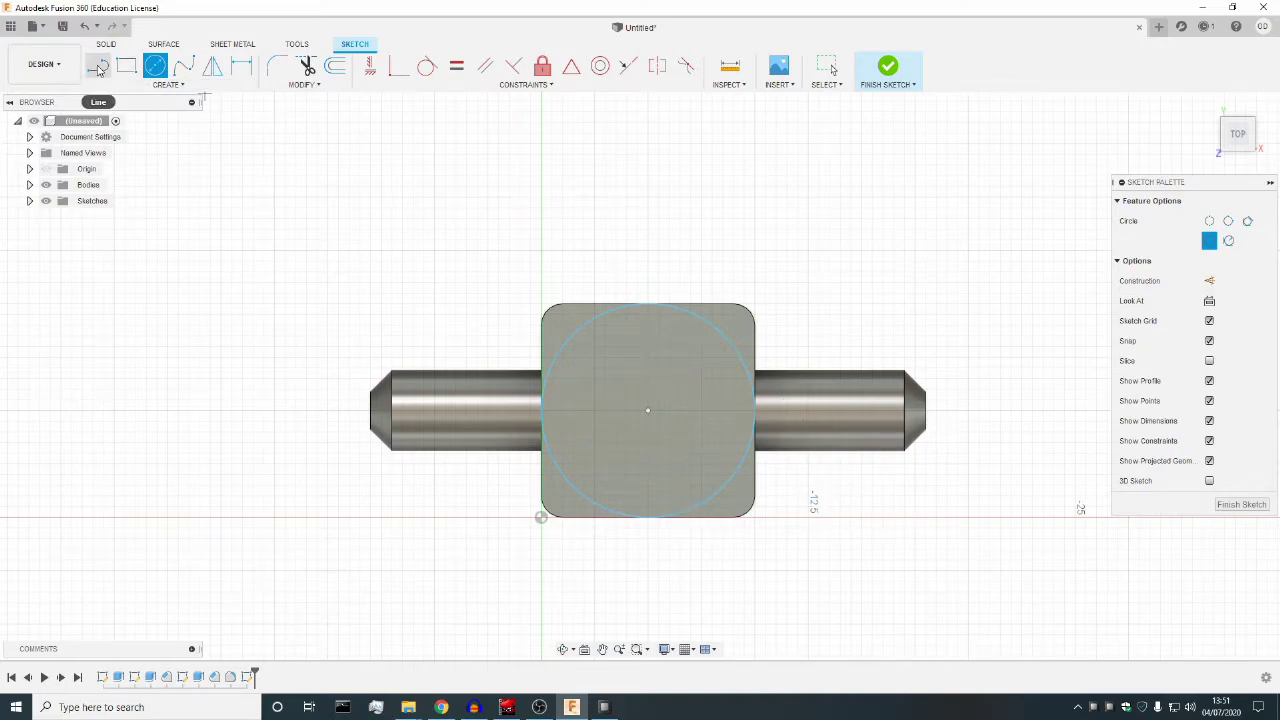
pyautogui.click(106, 44)
pyautogui.click(126, 66)
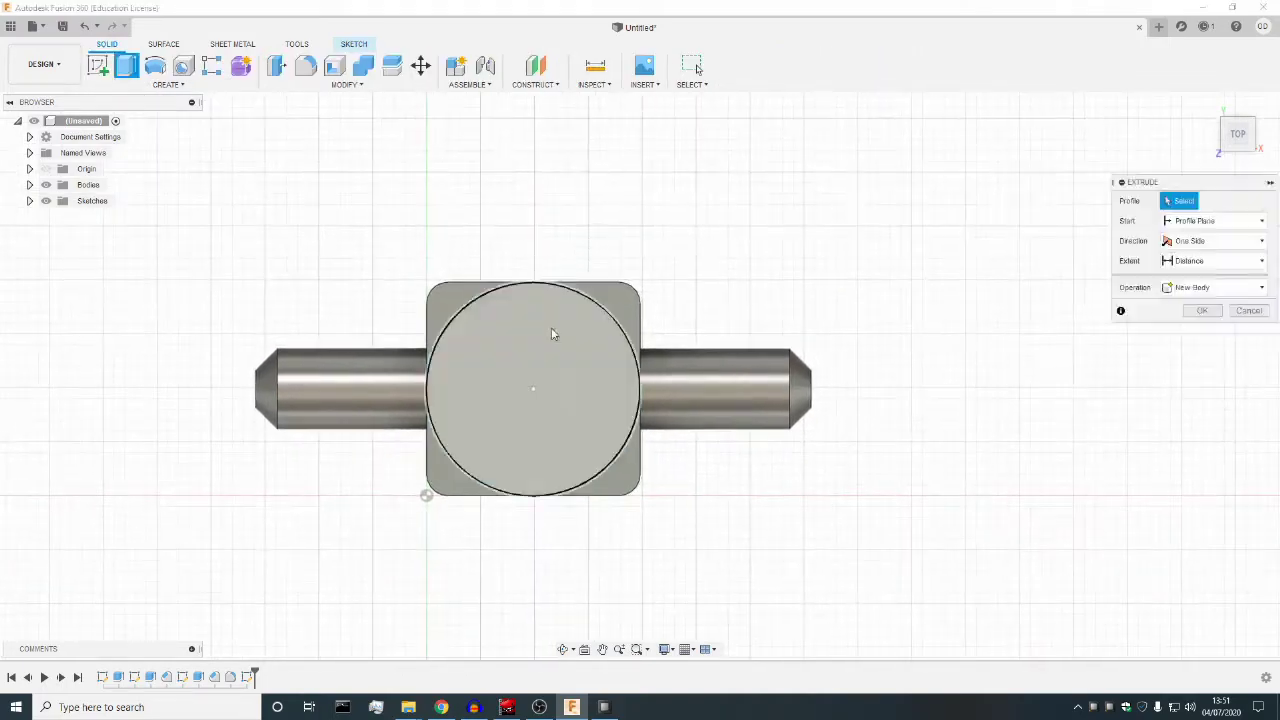
# Preview a 10 mm extrusion of the circle and orbit to check it in 3D.
pyautogui.click(551, 345)
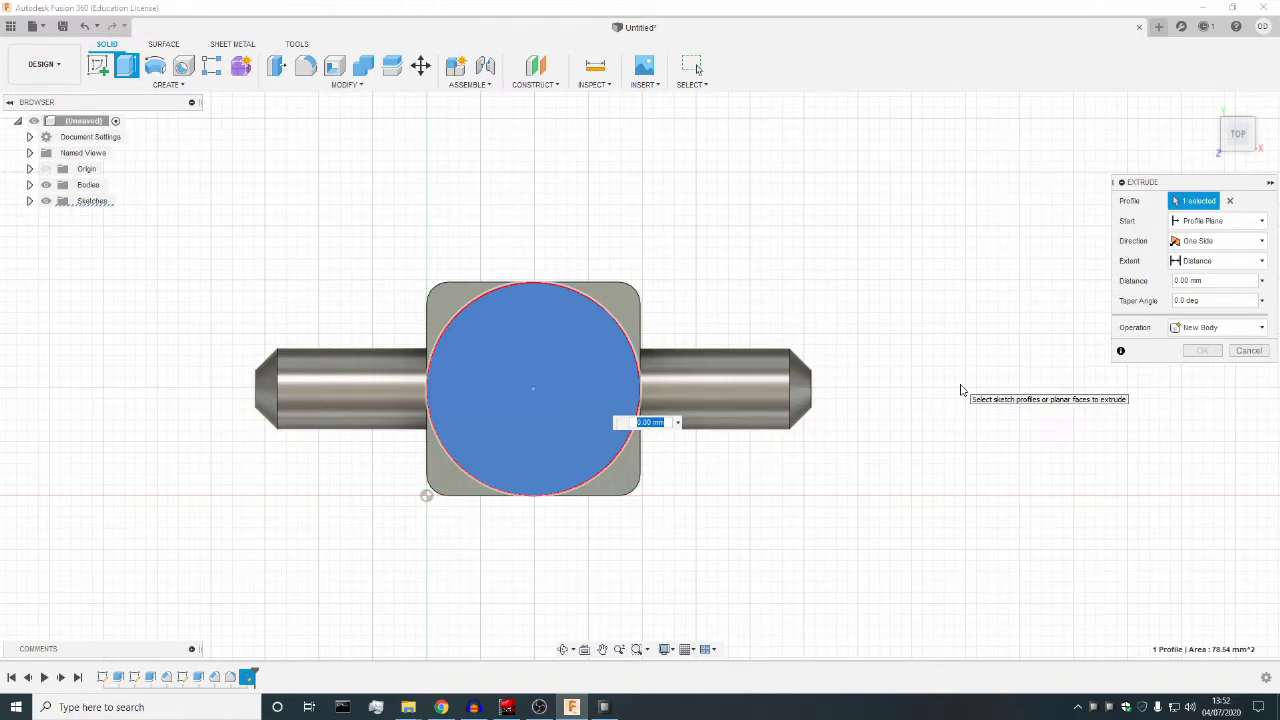
pyautogui.write('10')
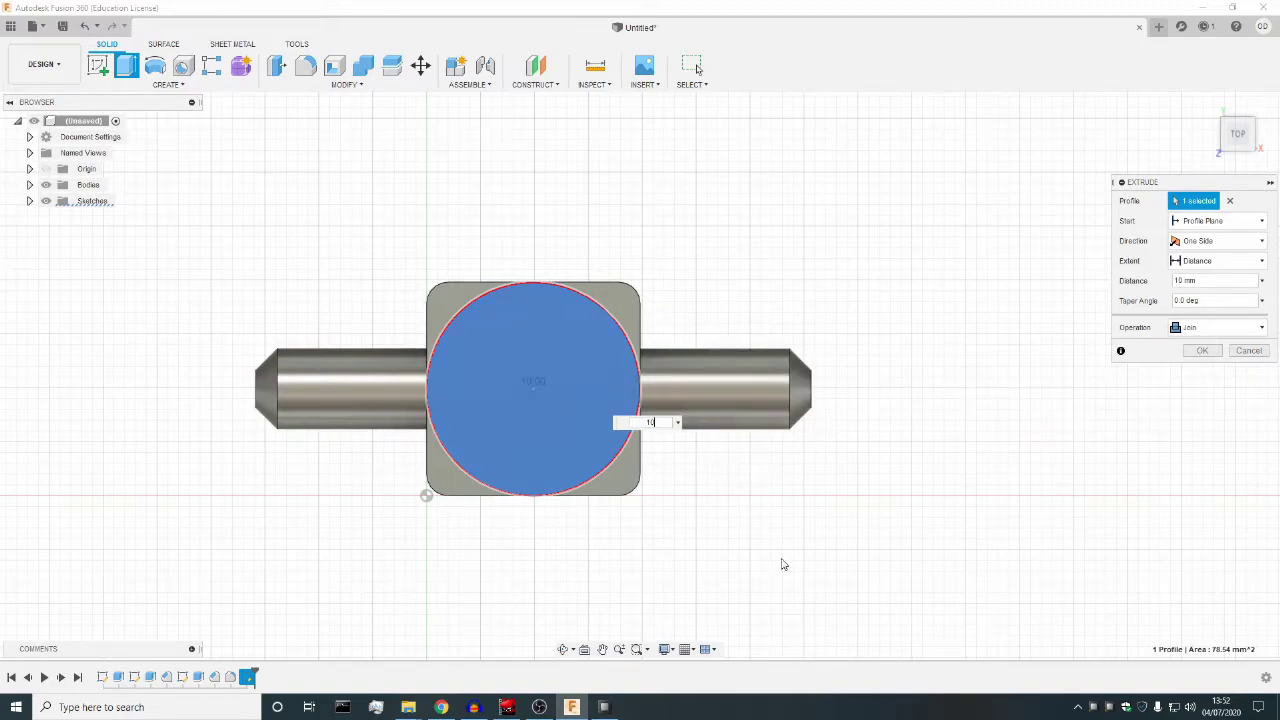
pyautogui.click(563, 649)
pyautogui.moveTo(657, 537); pyautogui.dragTo(618, 547)
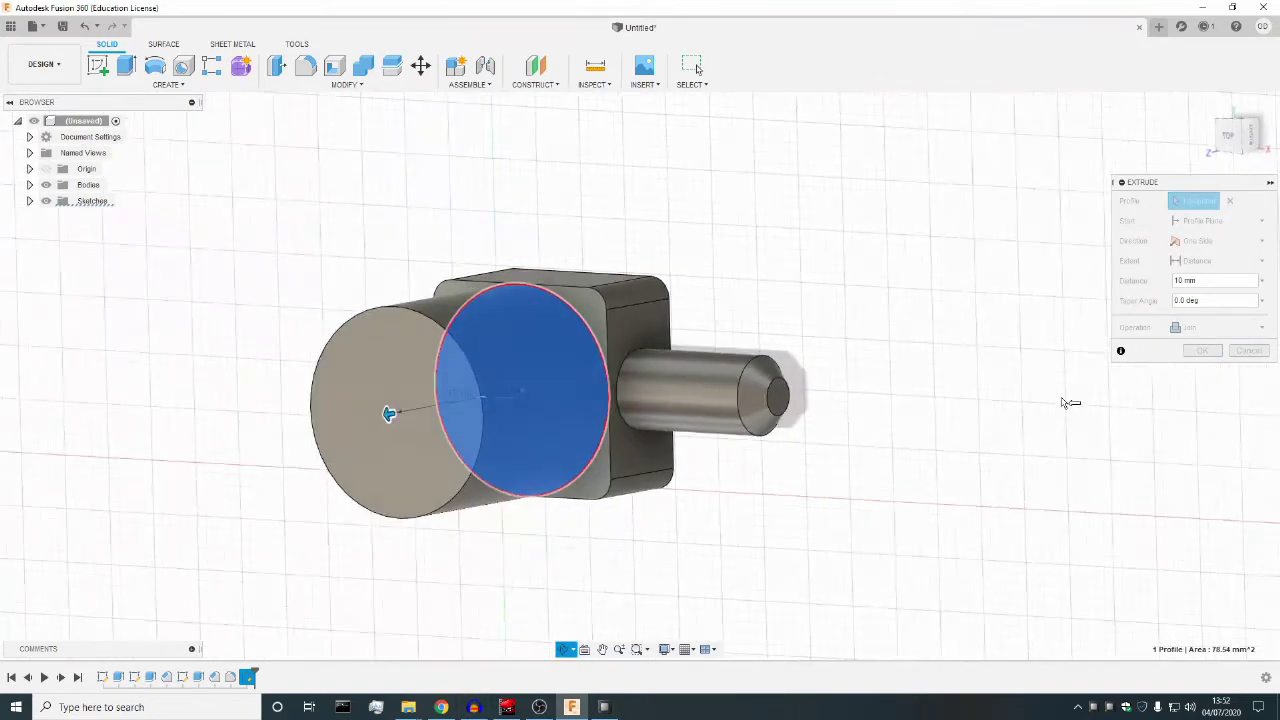
pyautogui.press('Escape')
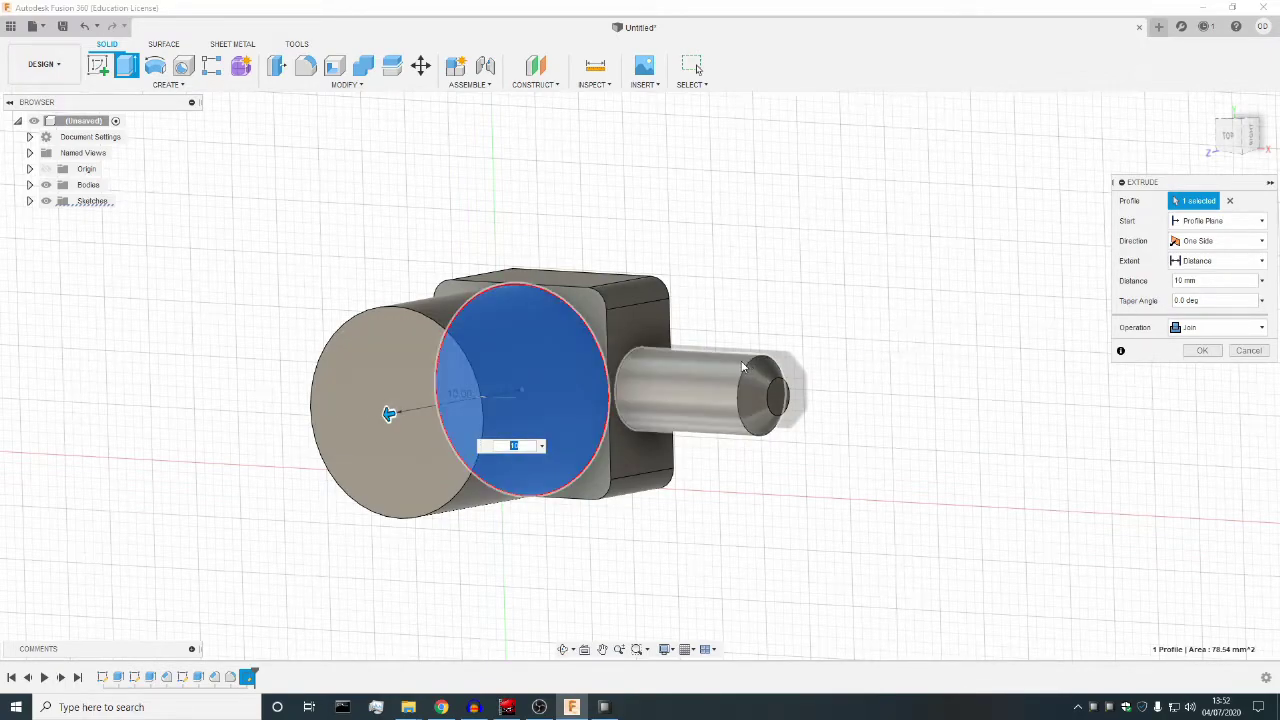
# Redo the extrusion, extruding the circle 10 mm into a cylinder, and orbit to inspect it.
pyautogui.click(1200, 349)
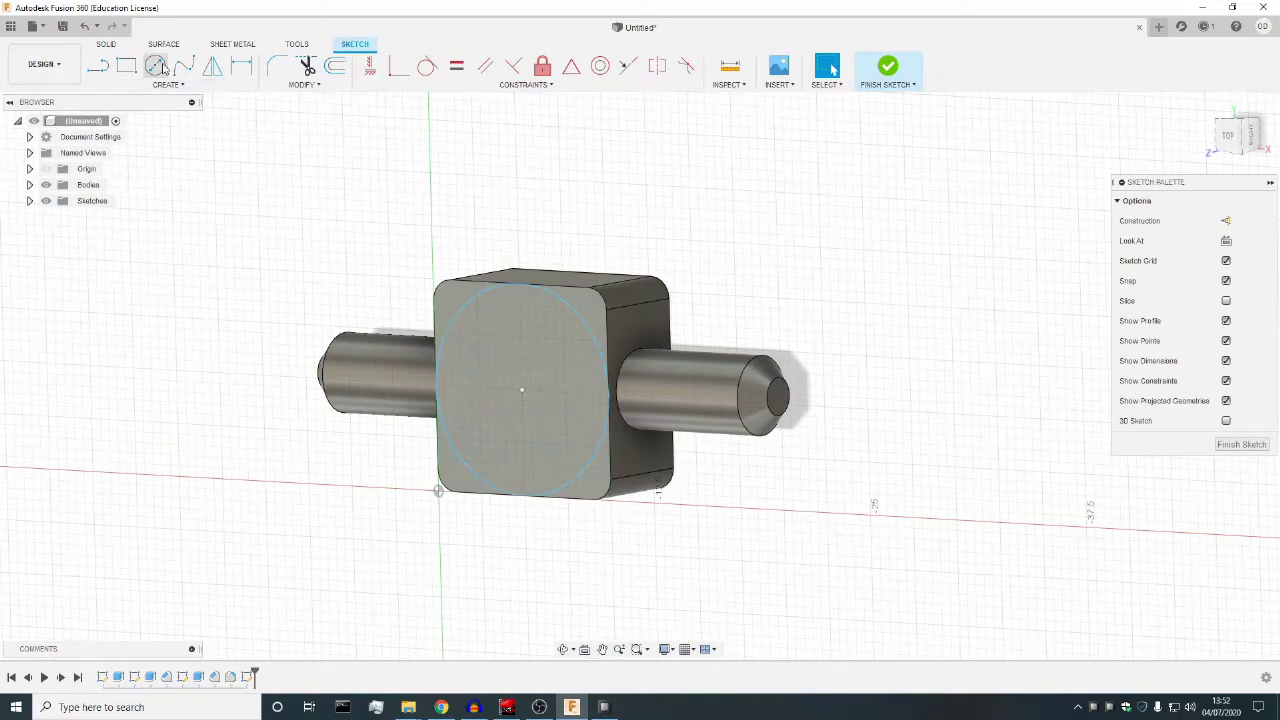
pyautogui.press('e')
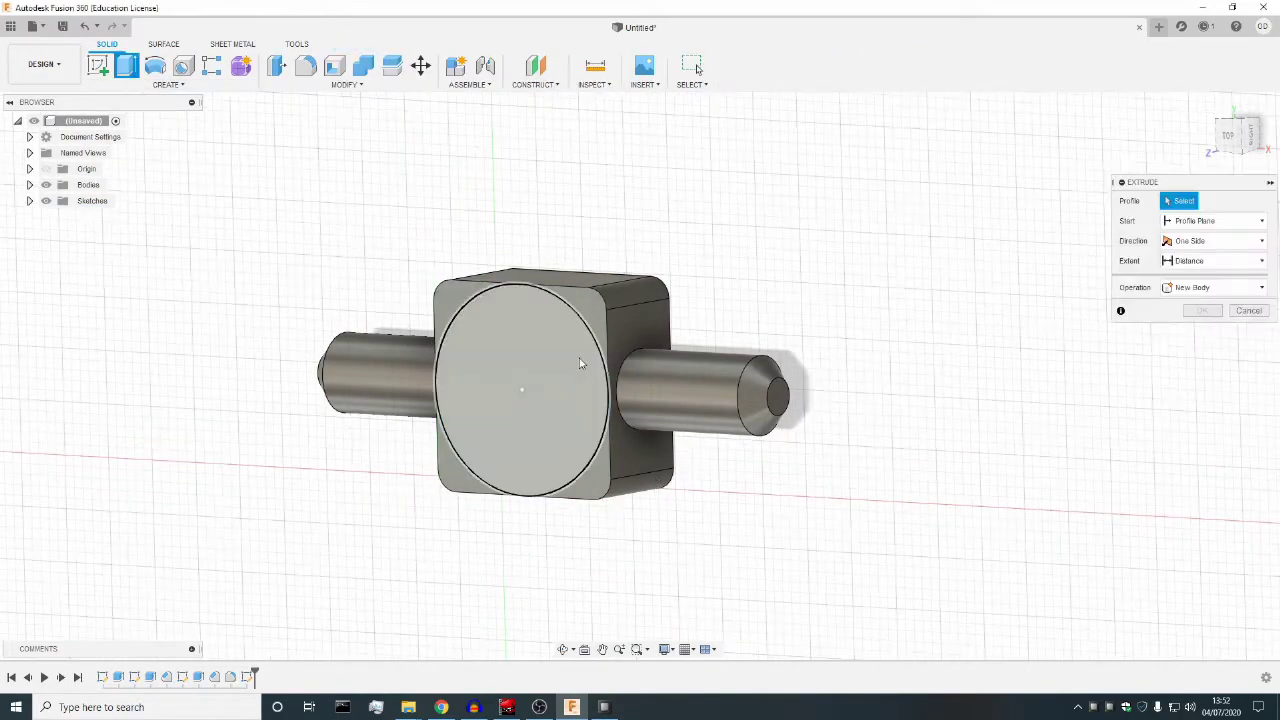
pyautogui.click(578, 360)
pyautogui.write('1')
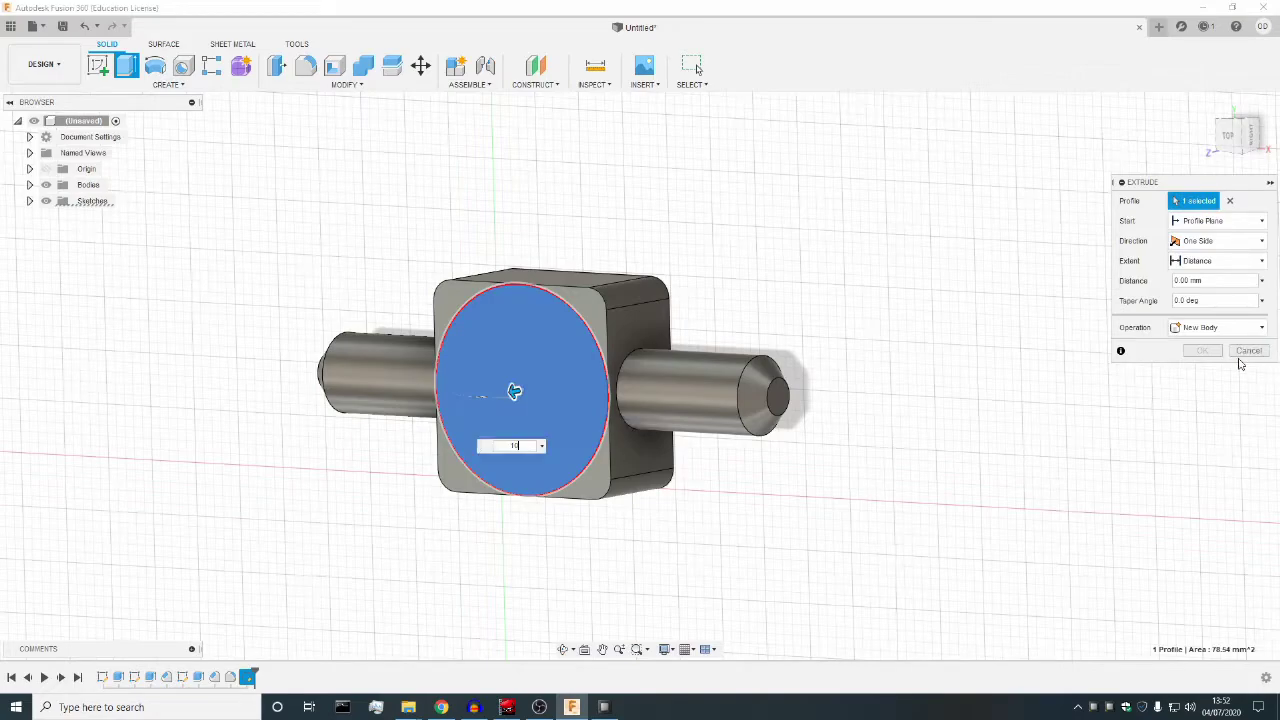
pyautogui.write('0')
pyautogui.press('Return')
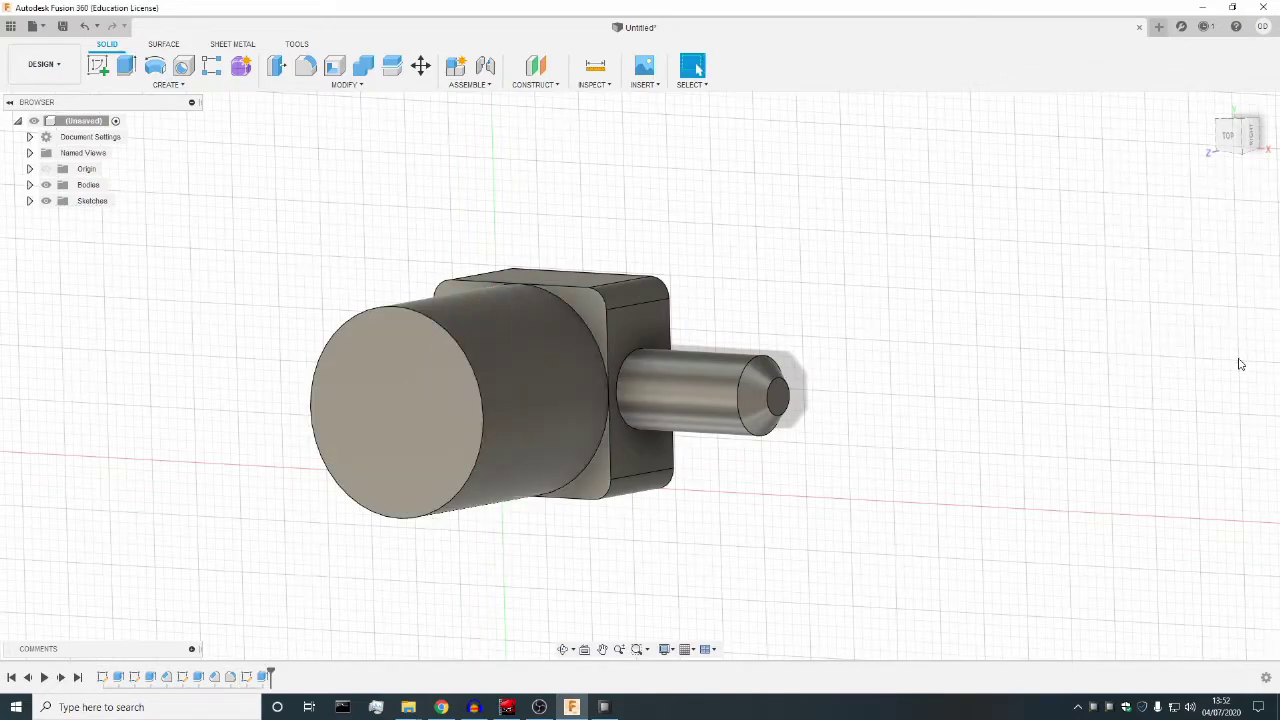
pyautogui.click(564, 649)
pyautogui.moveTo(640, 540); pyautogui.dragTo(760, 465)
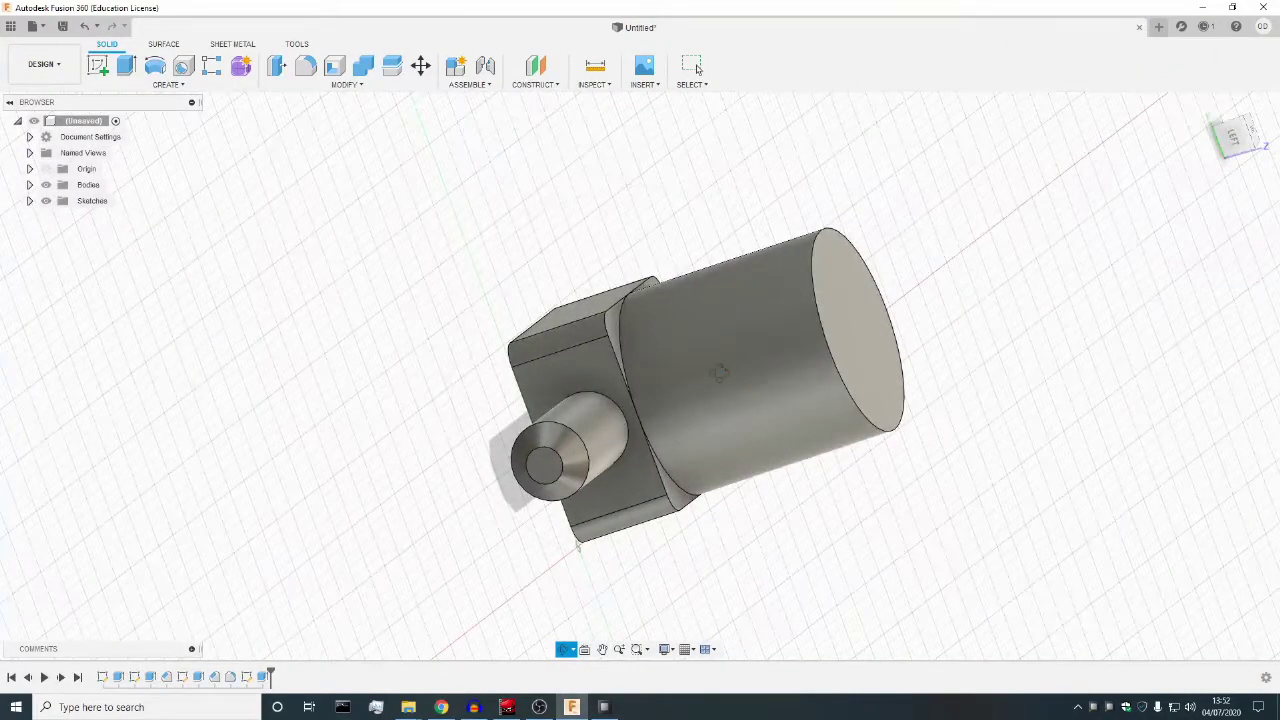
# Orbit to look at the filleted block and its pegs from above.
pyautogui.click(697, 68)
pyautogui.click(563, 650)
pyautogui.moveTo(675, 518); pyautogui.dragTo(615, 380)
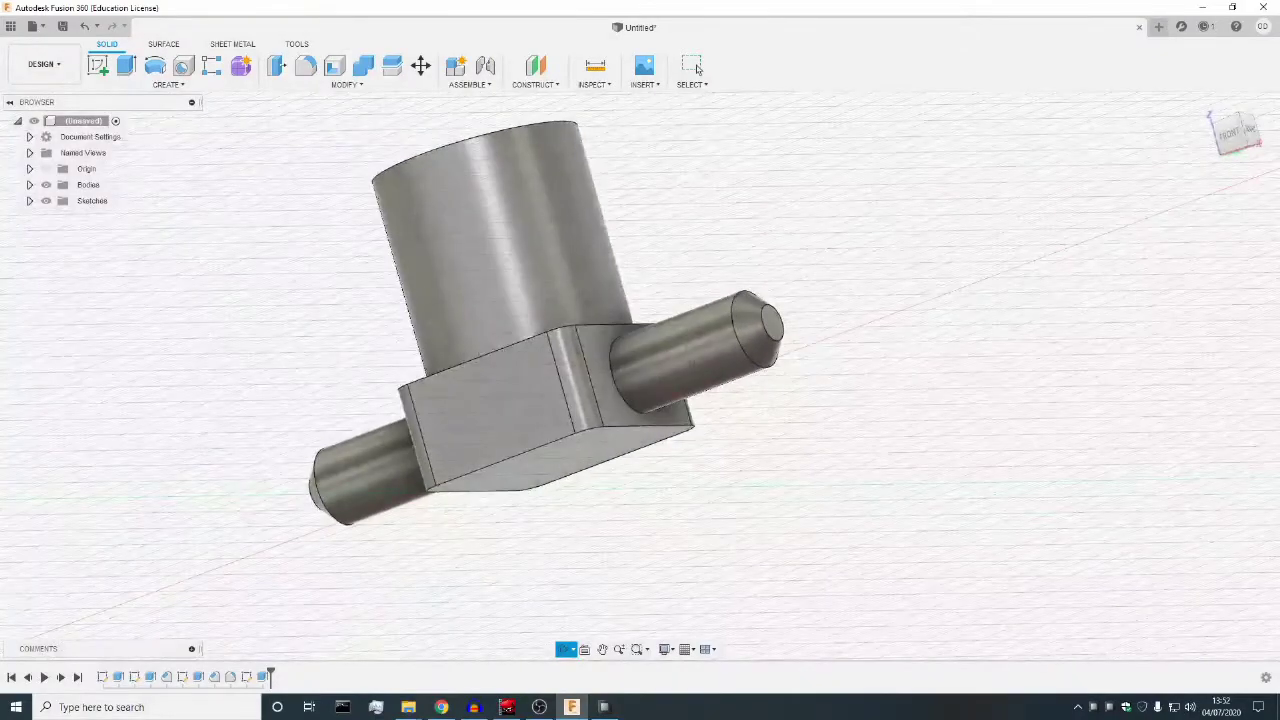
pyautogui.press('Escape')
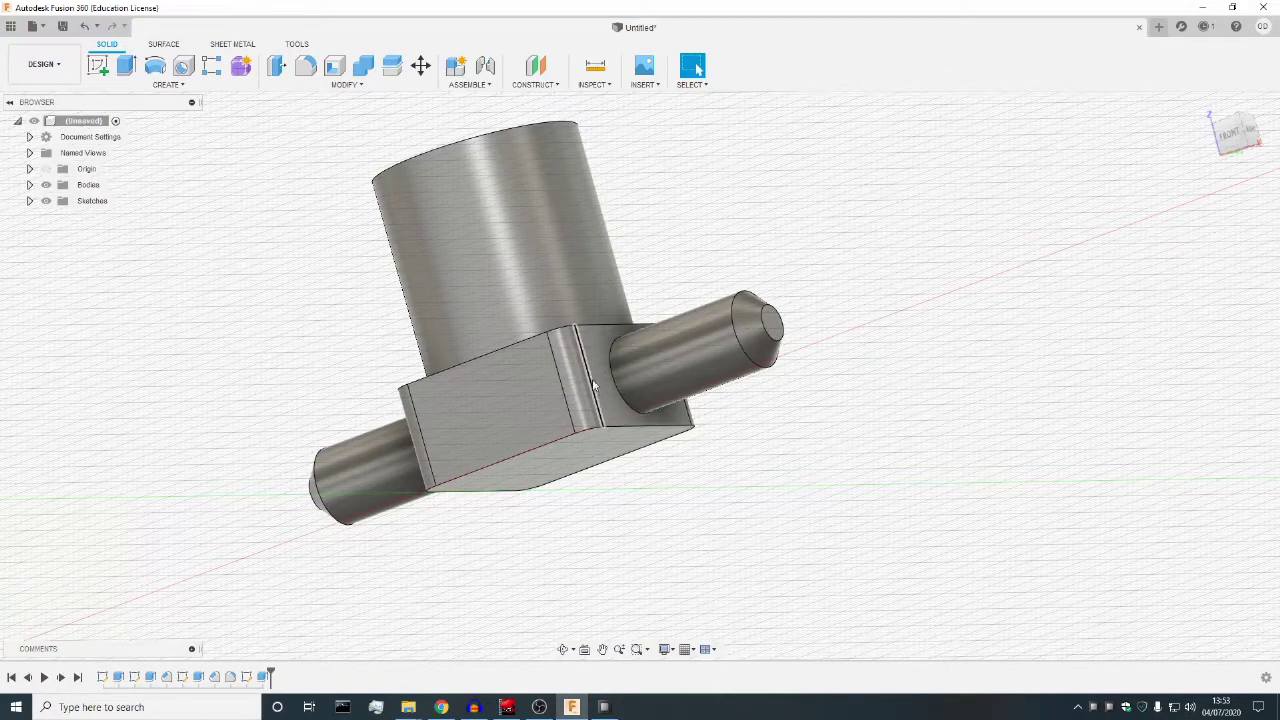
# Orbit to a near-top view of the part, then bring up the File menu.
pyautogui.click(563, 649)
pyautogui.moveTo(575, 600); pyautogui.dragTo(746, 329)
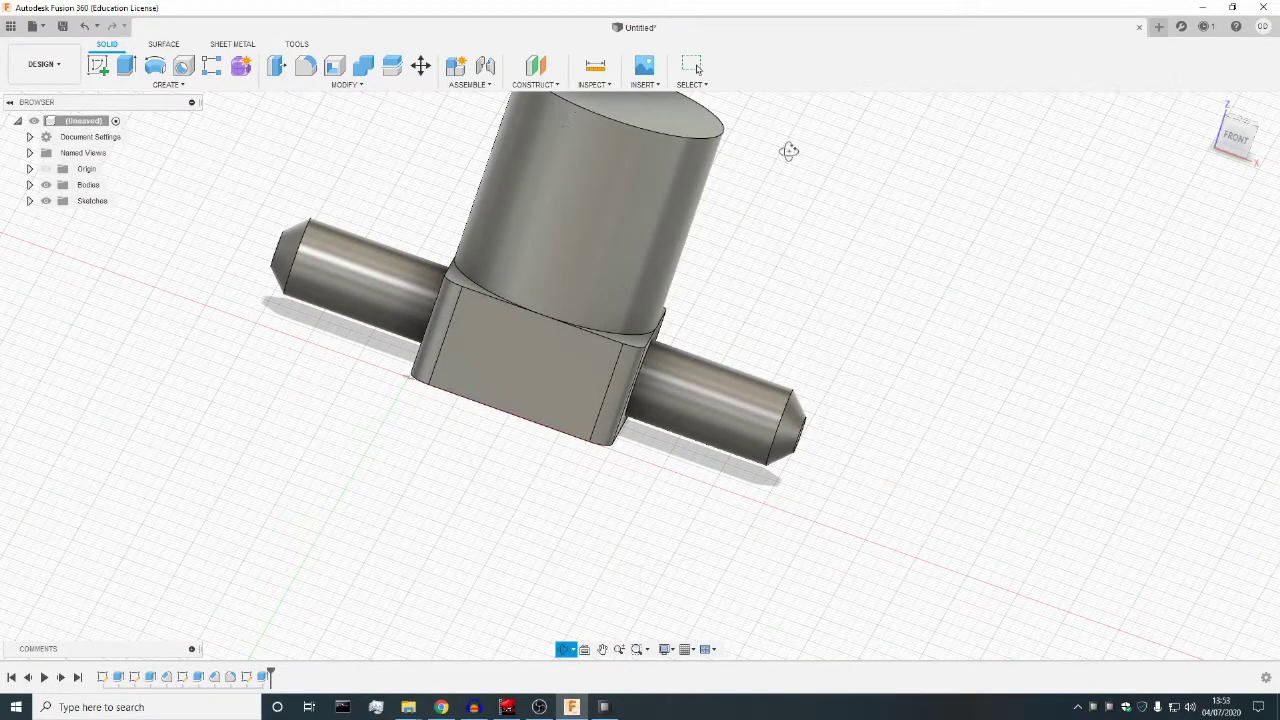
pyautogui.moveTo(789, 152); pyautogui.dragTo(745, 202)
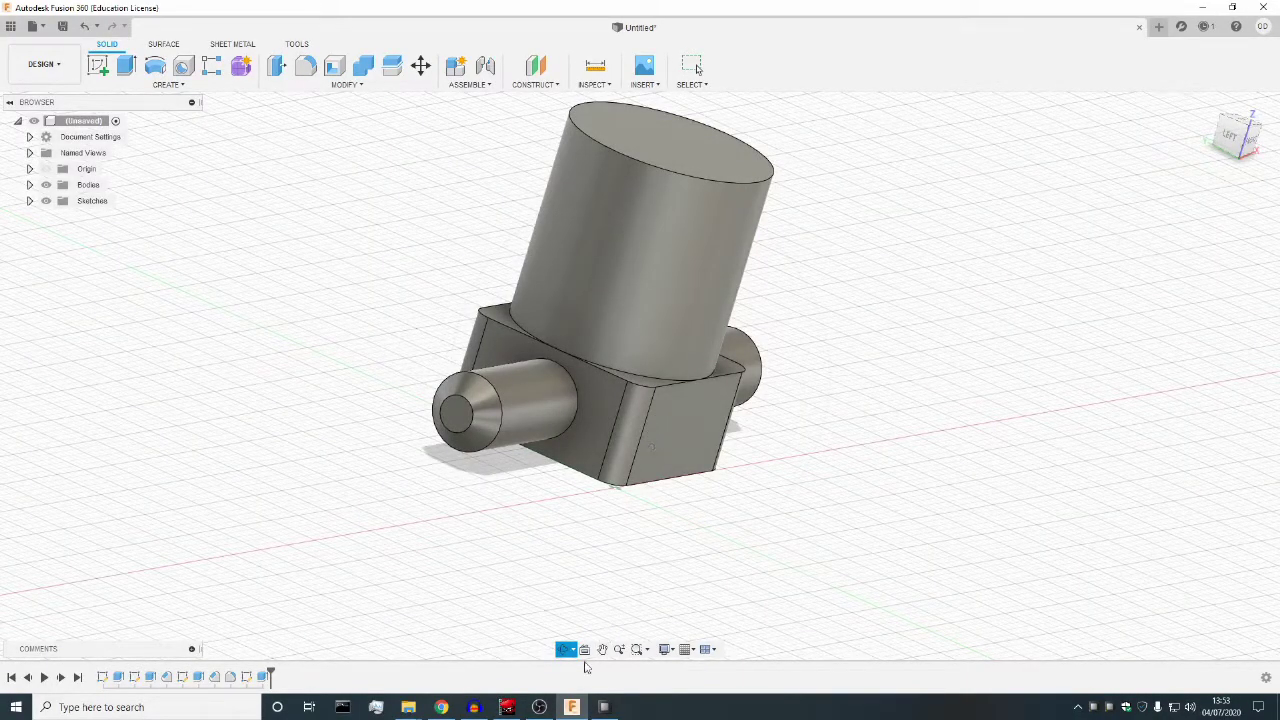
pyautogui.click(32, 28)
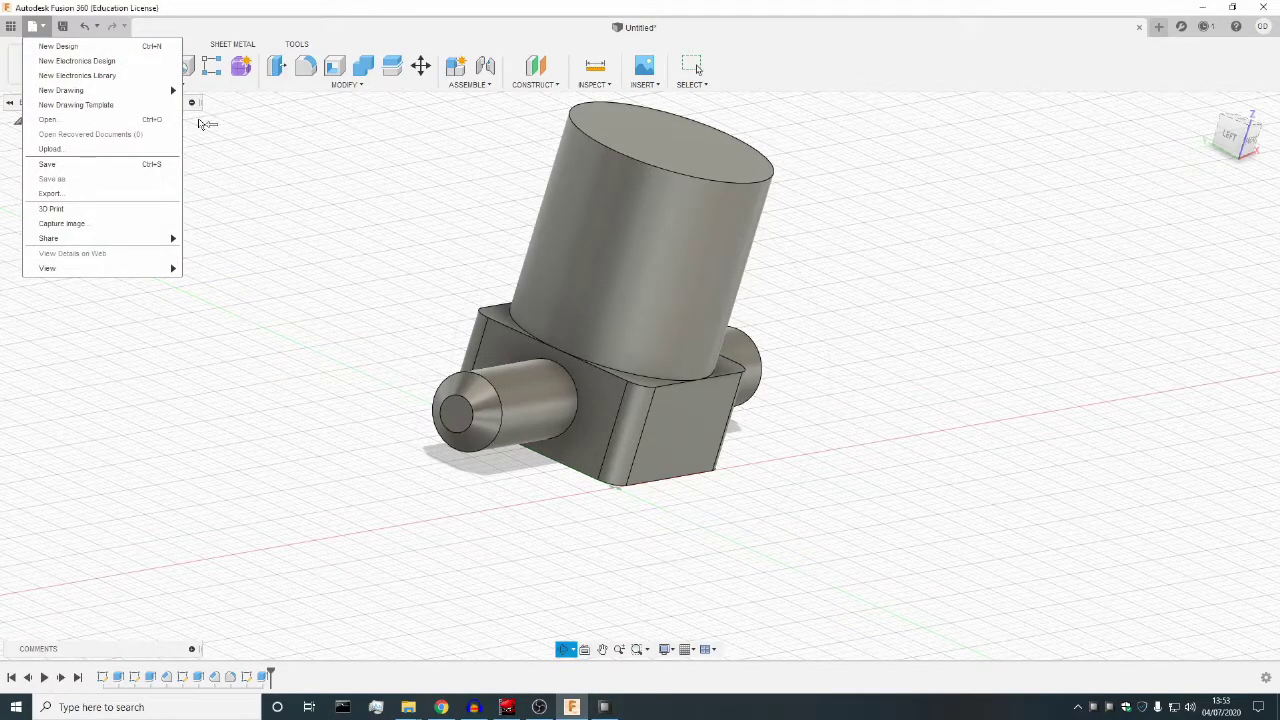
# Create new design Untitled(1), check the original tab, then view the new design from the top.
pyautogui.click(108, 47)
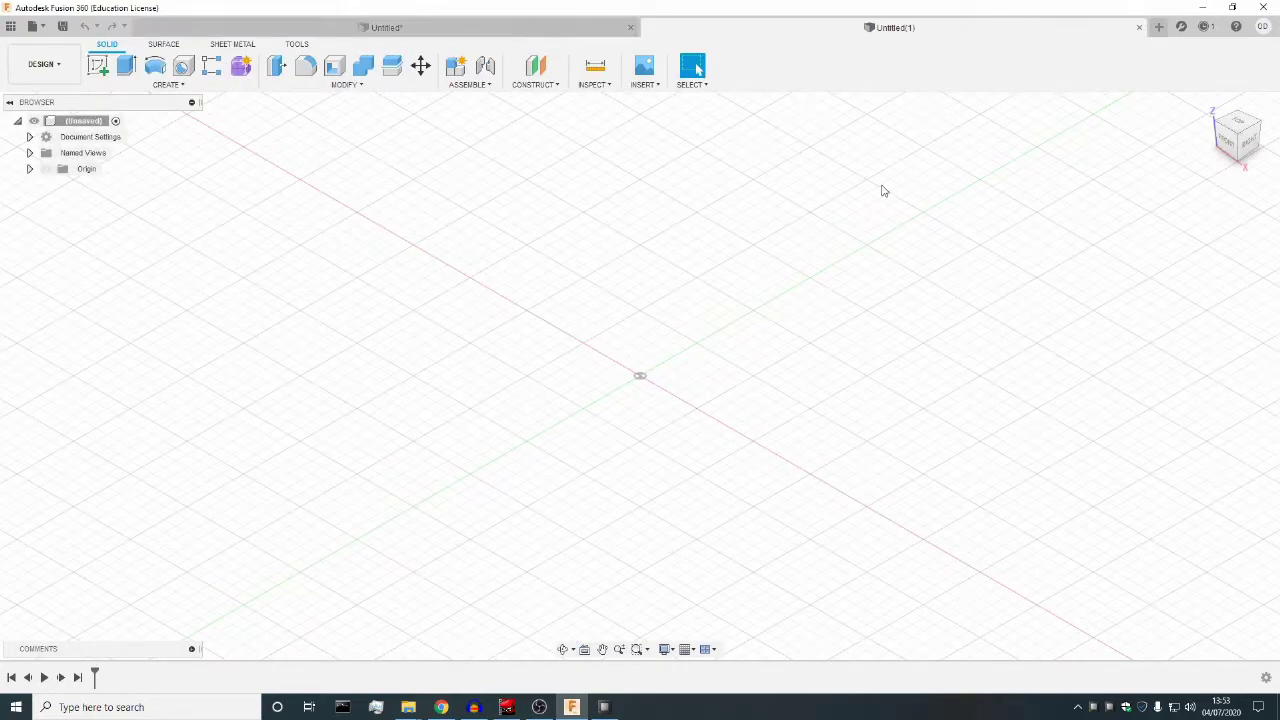
pyautogui.click(478, 27)
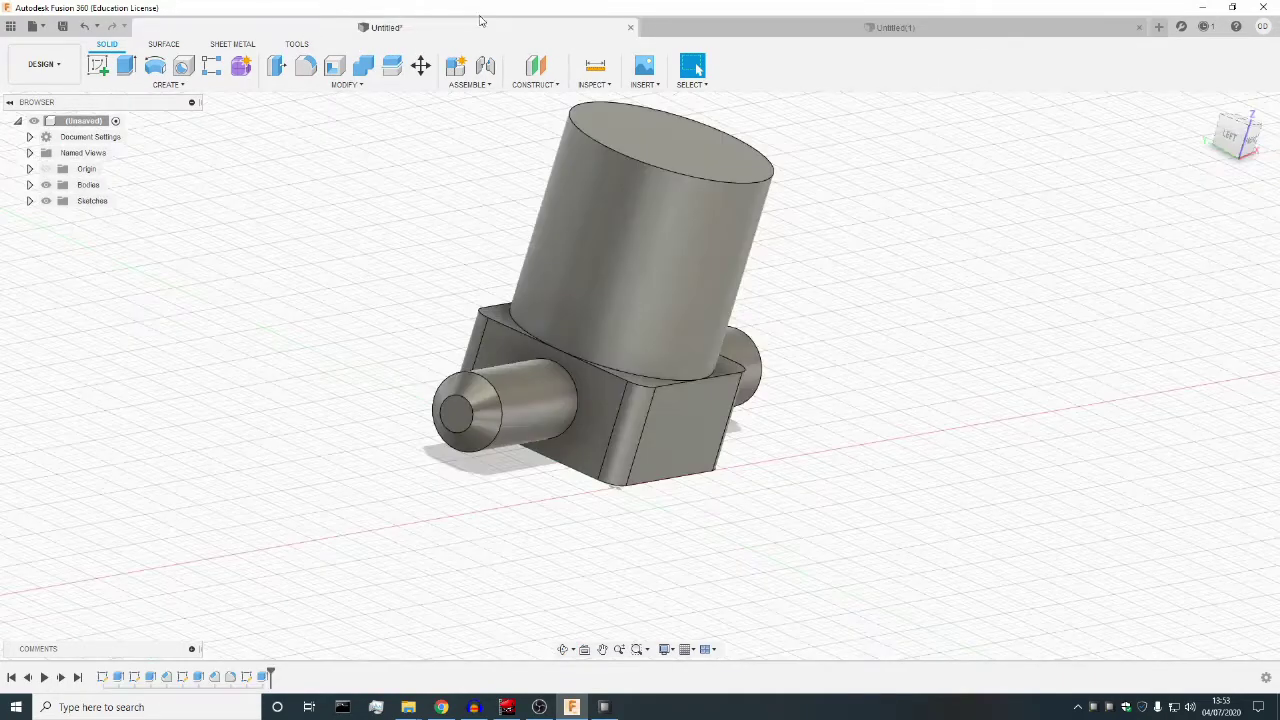
pyautogui.click(910, 32)
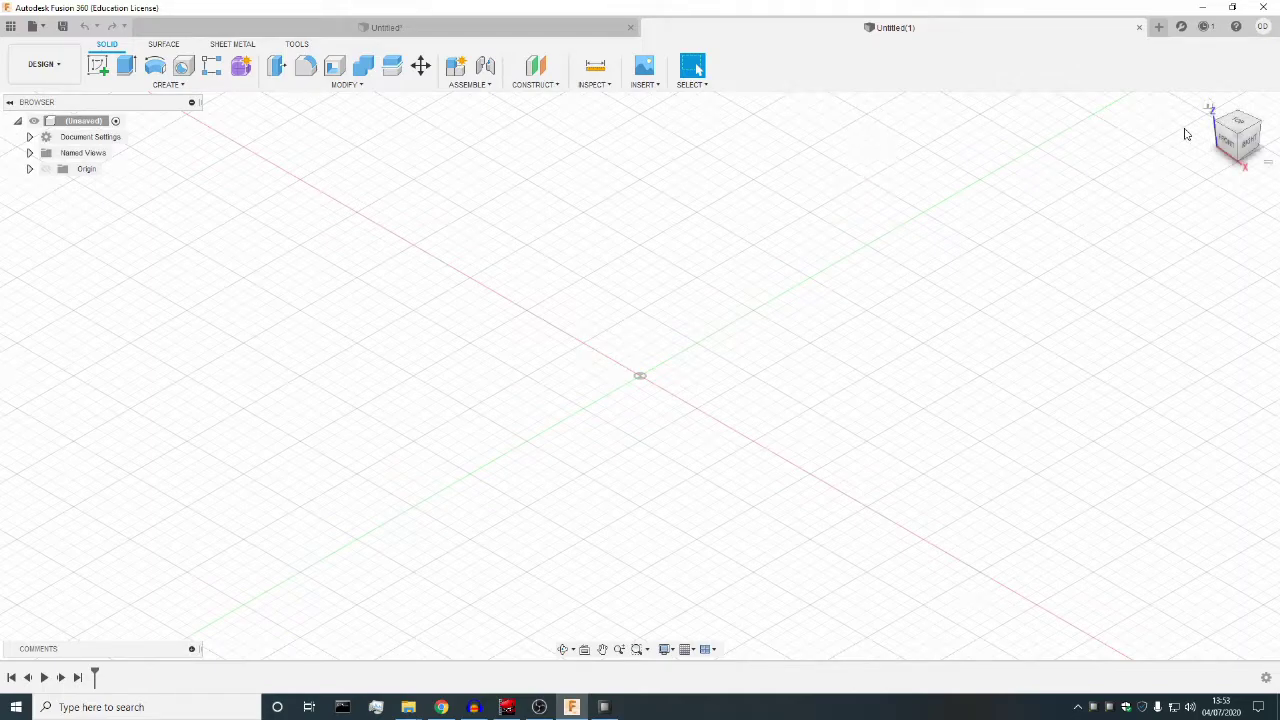
pyautogui.click(1239, 122)
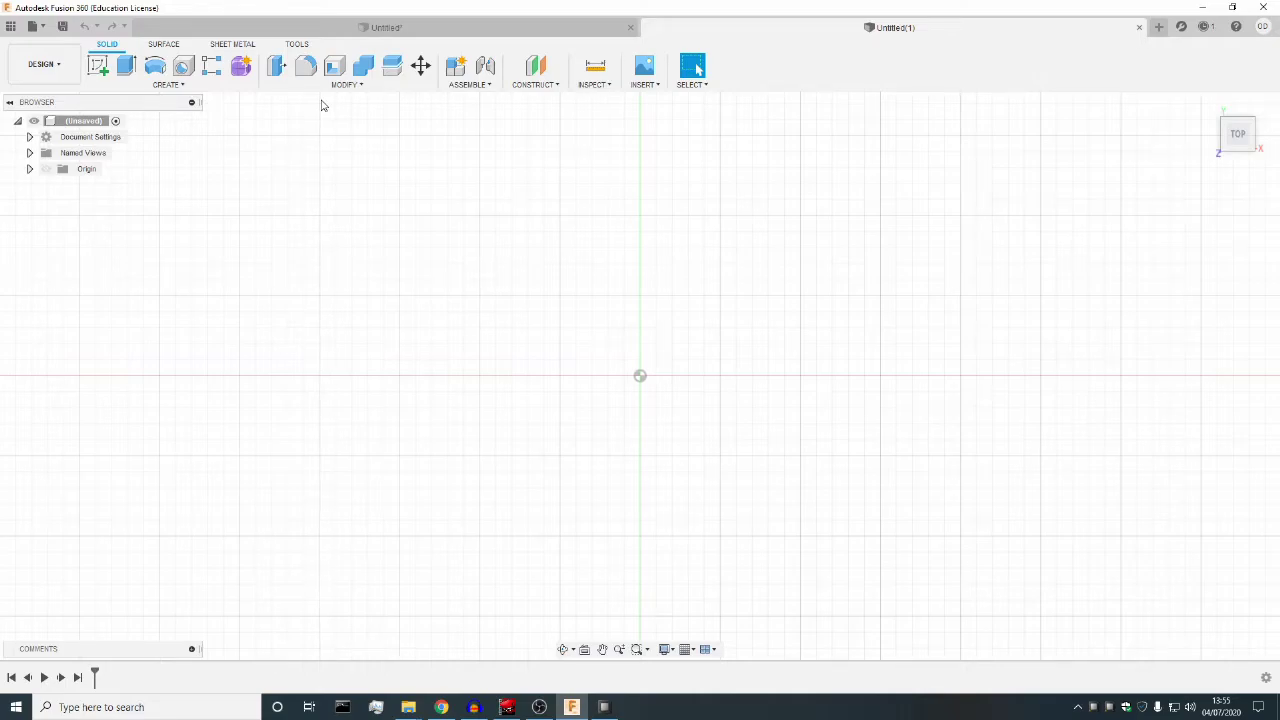
# Start a sketch on the origin plane and draw a rectangle from the origin.
pyautogui.click(98, 67)
pyautogui.click(677, 360)
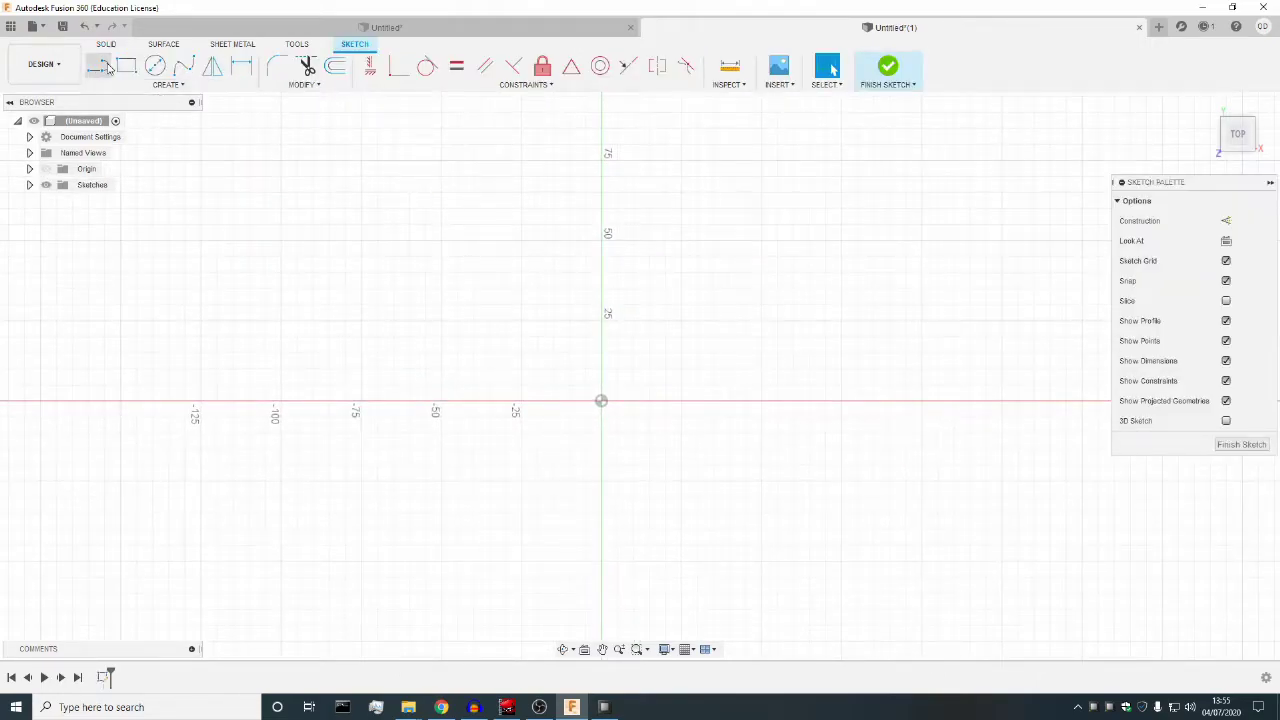
pyautogui.click(126, 66)
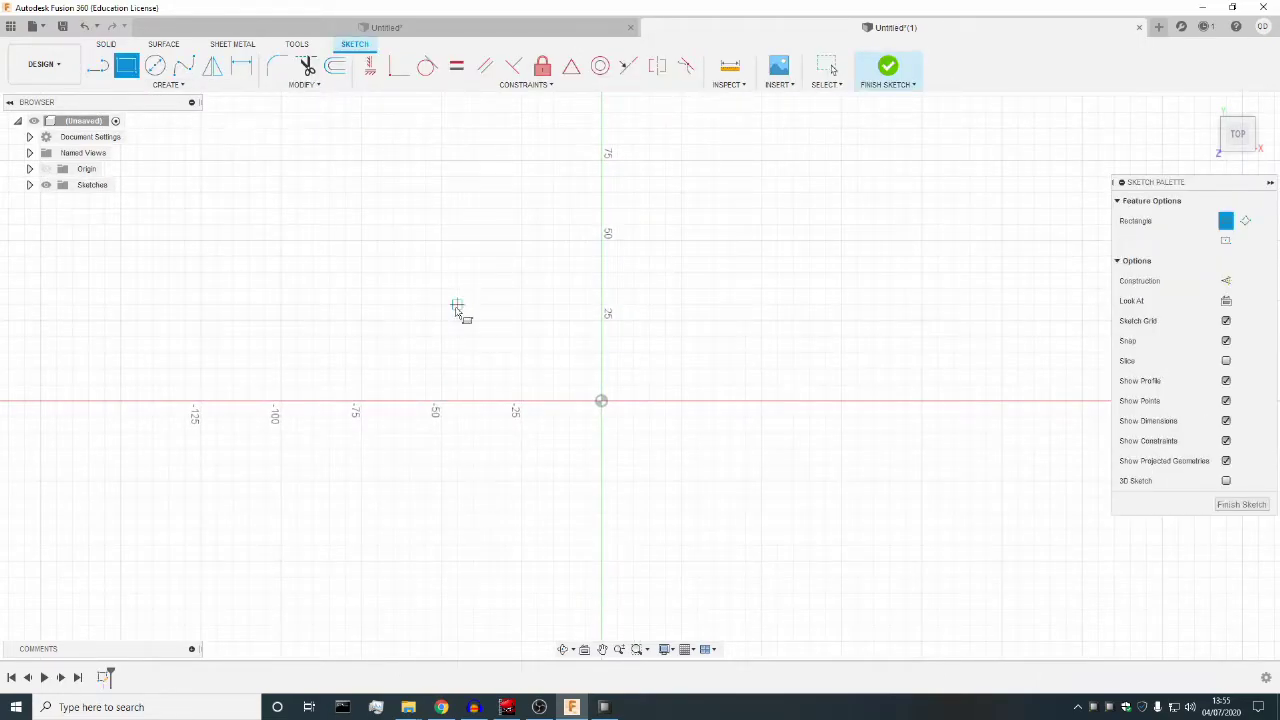
pyautogui.click(602, 401)
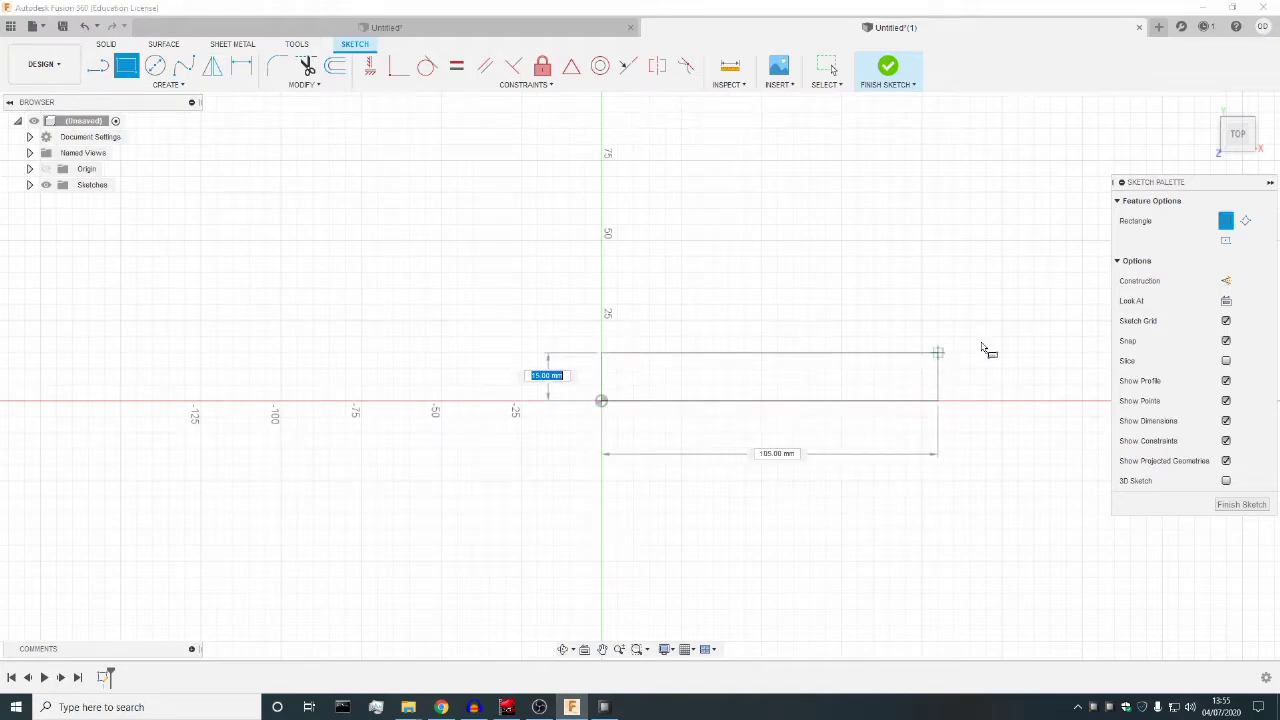
pyautogui.click(1066, 320)
# Dimension the rectangle 163 mm wide and 23 mm high.
pyautogui.click(241, 66)
pyautogui.click(700, 401)
pyautogui.click(703, 453)
pyautogui.write('163')
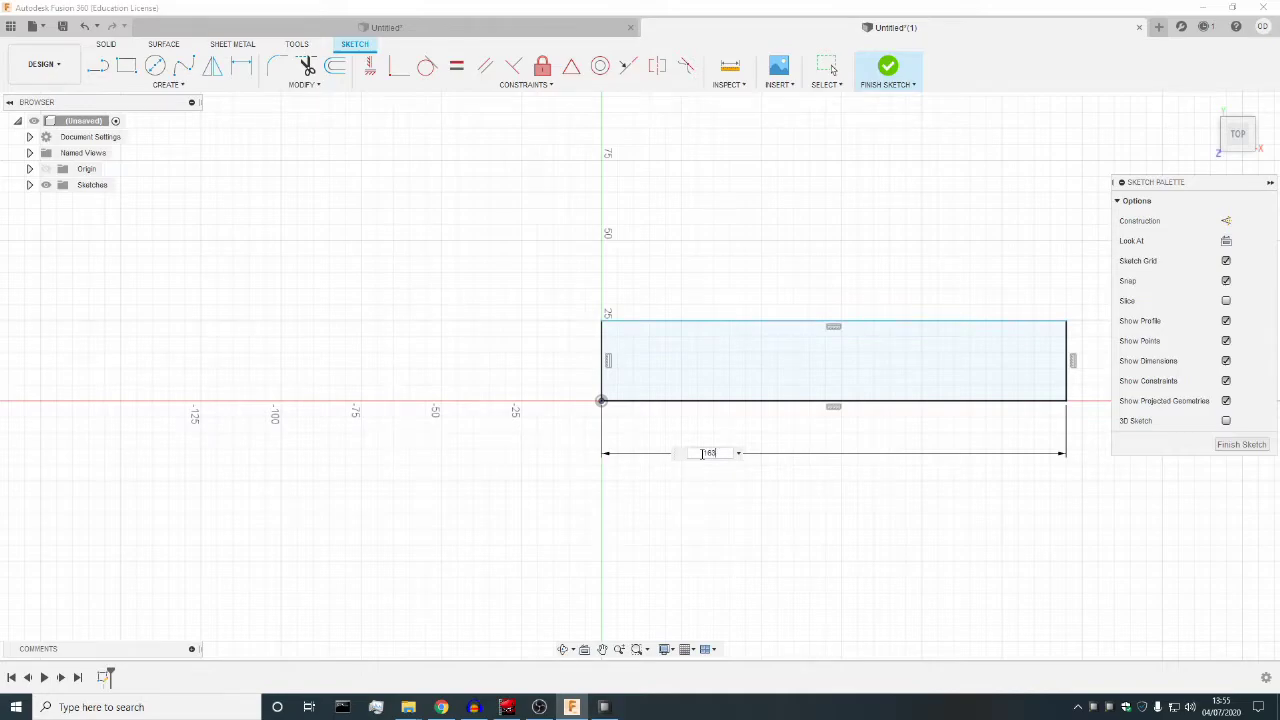
pyautogui.press('Return')
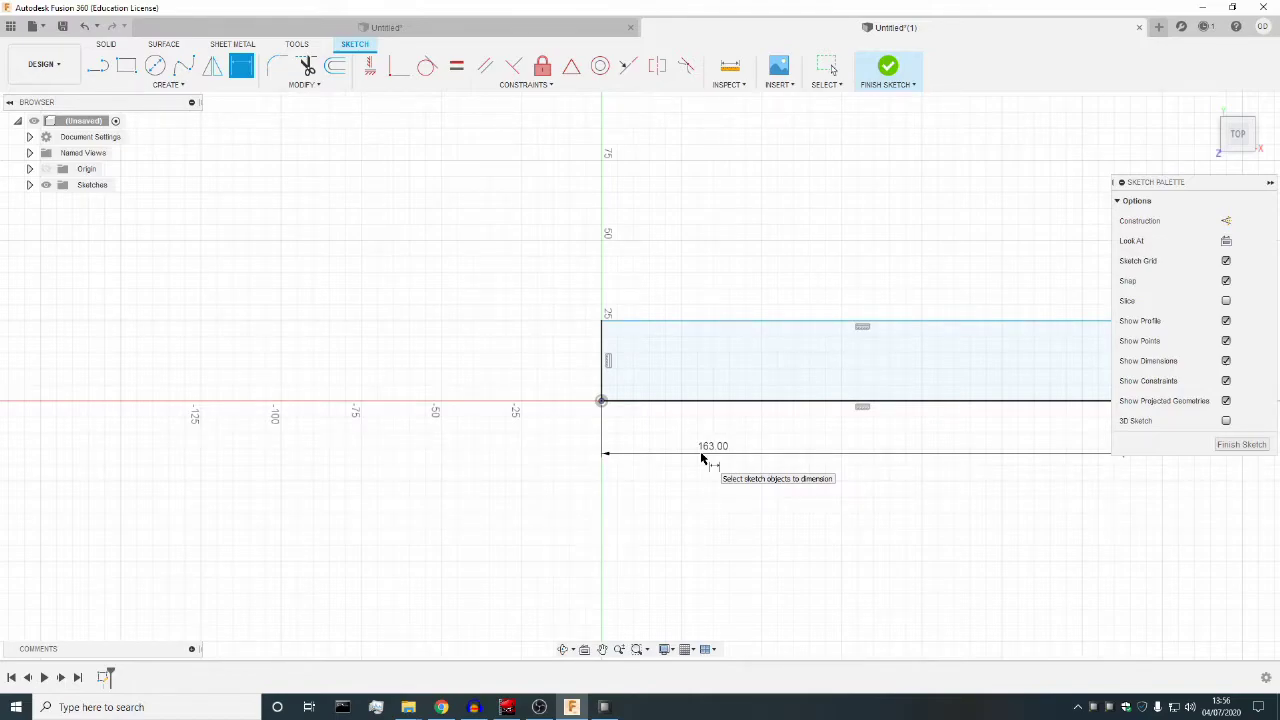
pyautogui.click(603, 366)
pyautogui.click(575, 364)
pyautogui.write('23')
pyautogui.press('Return')
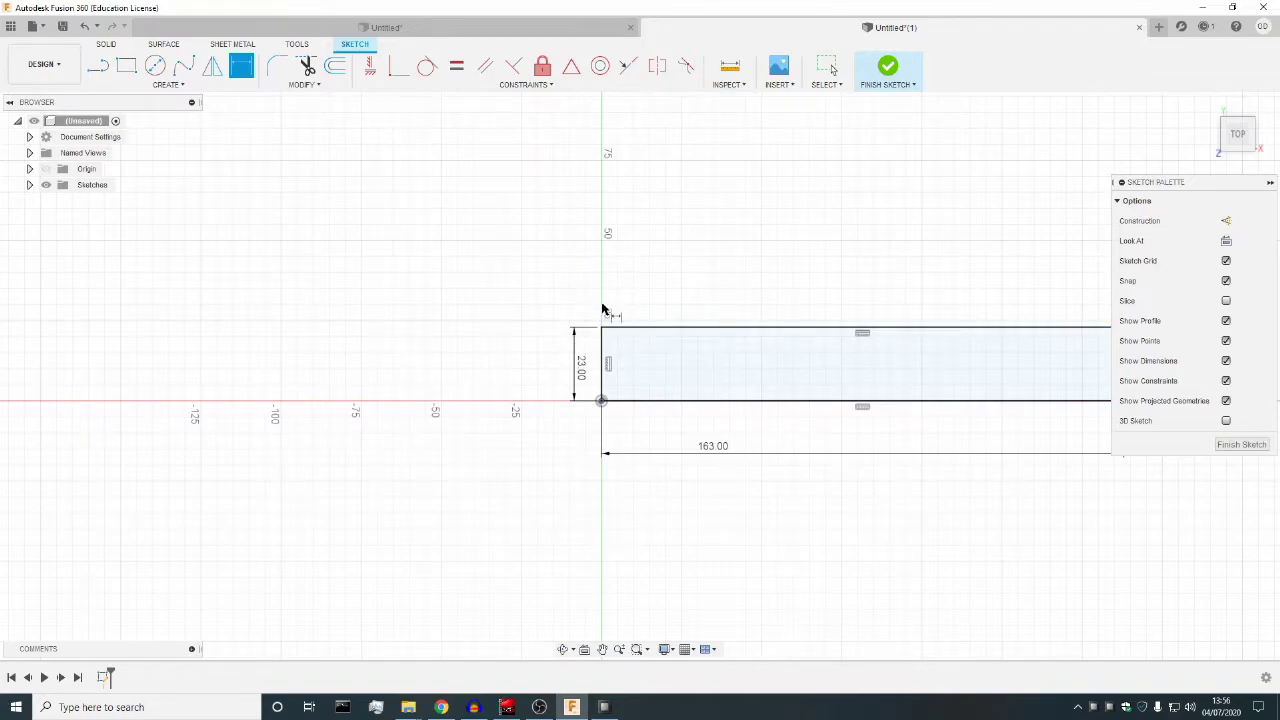
# Extrude the 163 × 23 mm rectangle 3 mm into a thin solid plate.
pyautogui.click(106, 44)
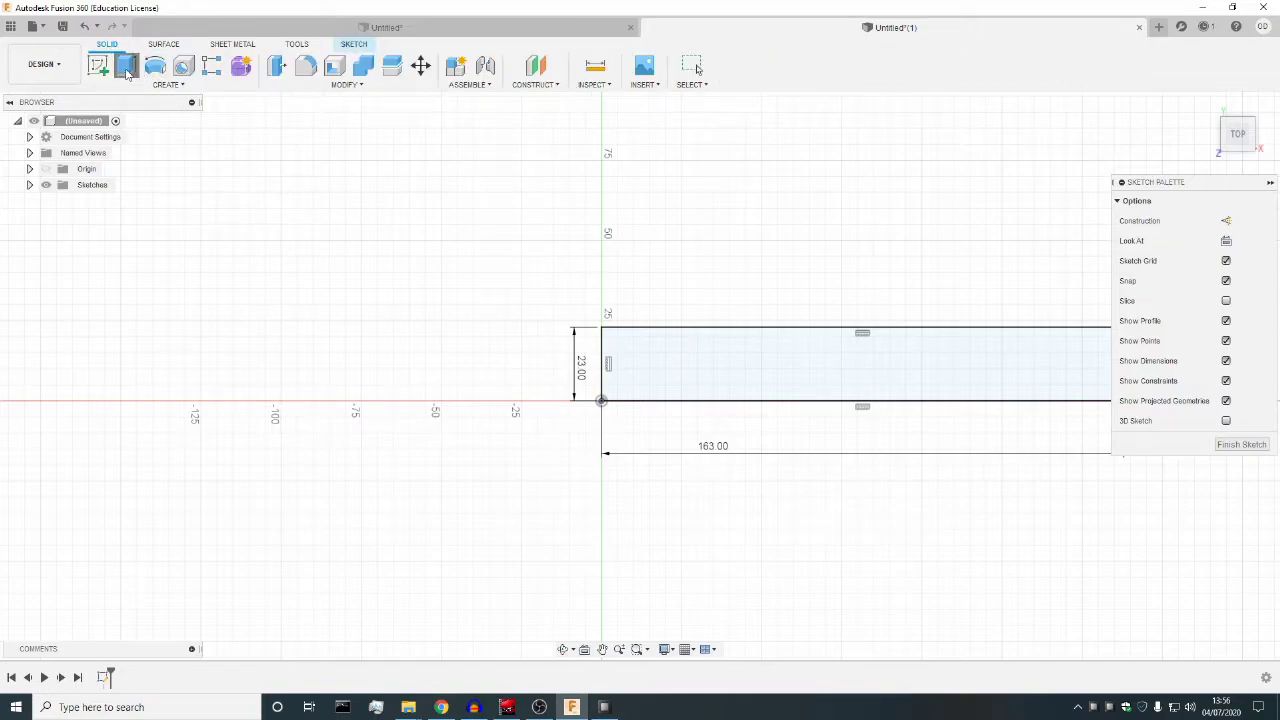
pyautogui.click(126, 65)
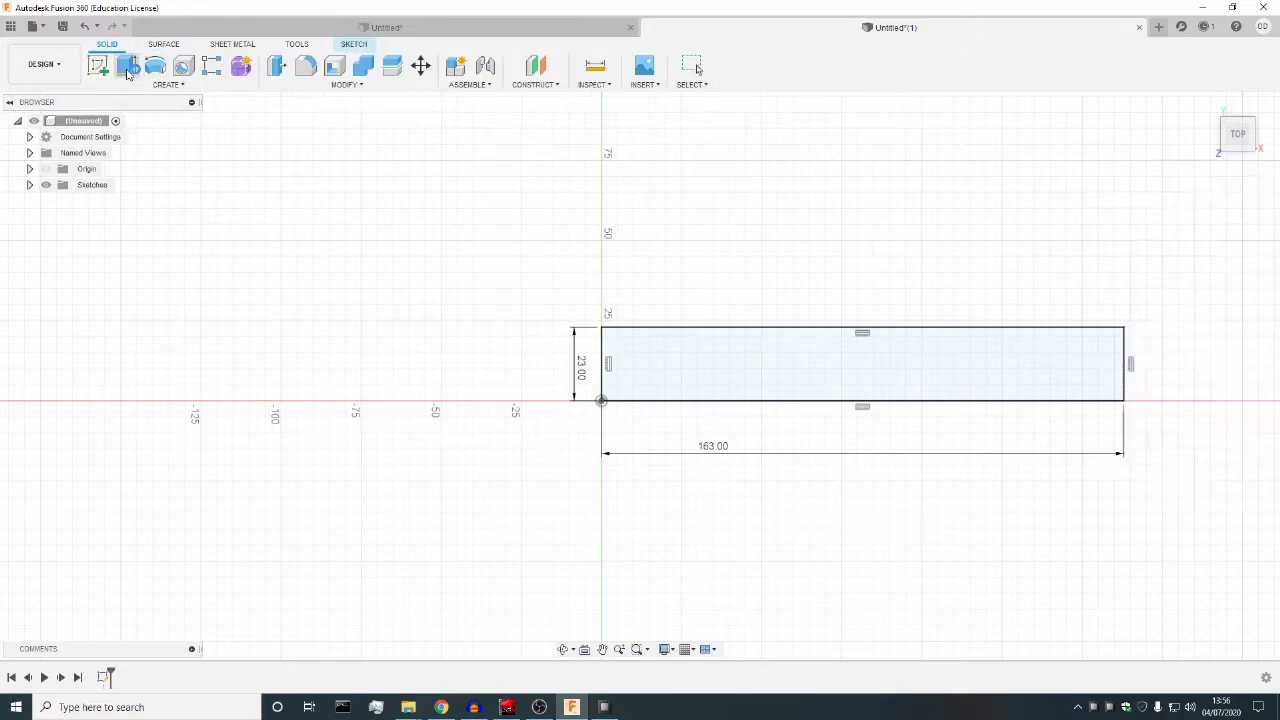
pyautogui.click(702, 344)
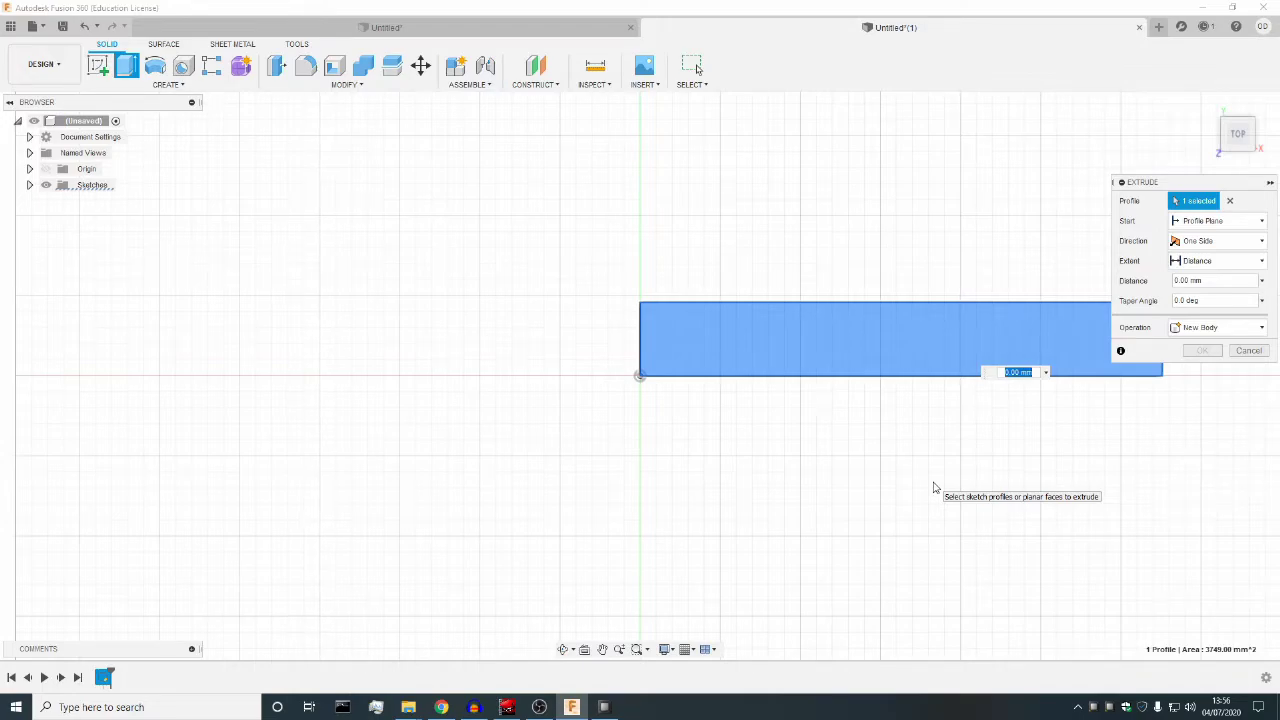
pyautogui.write('3mm')
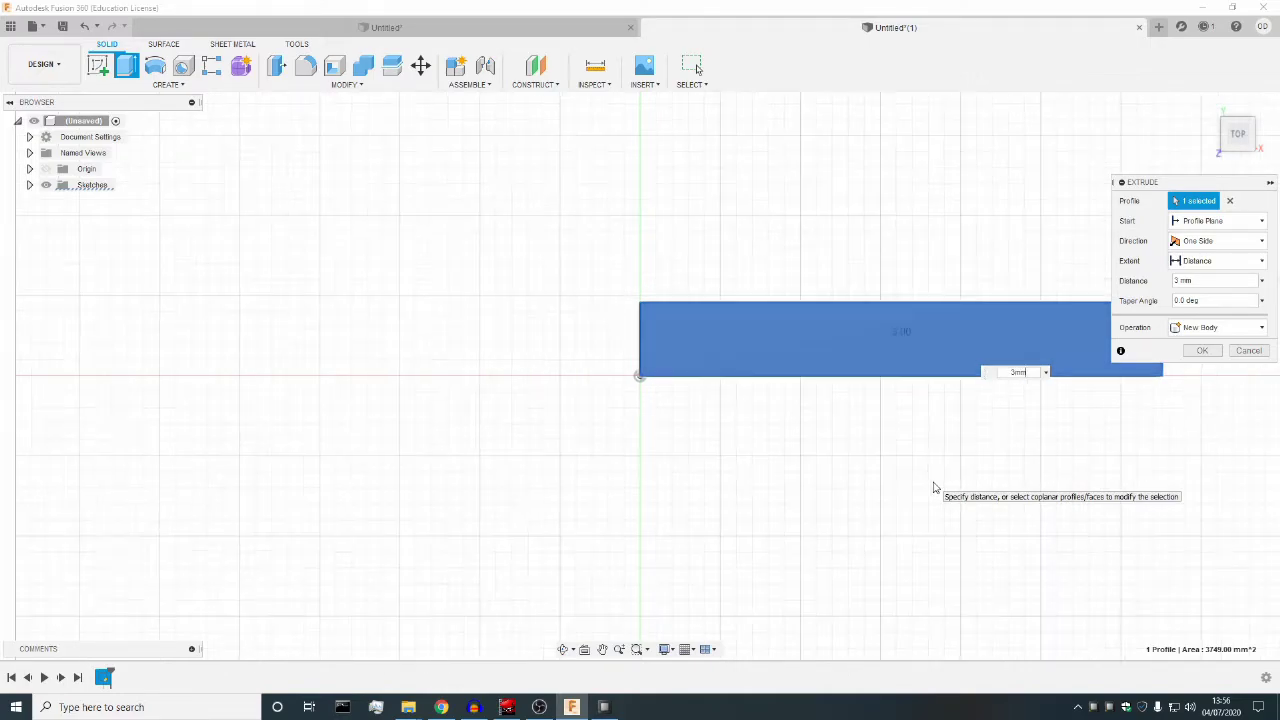
pyautogui.press('Return')
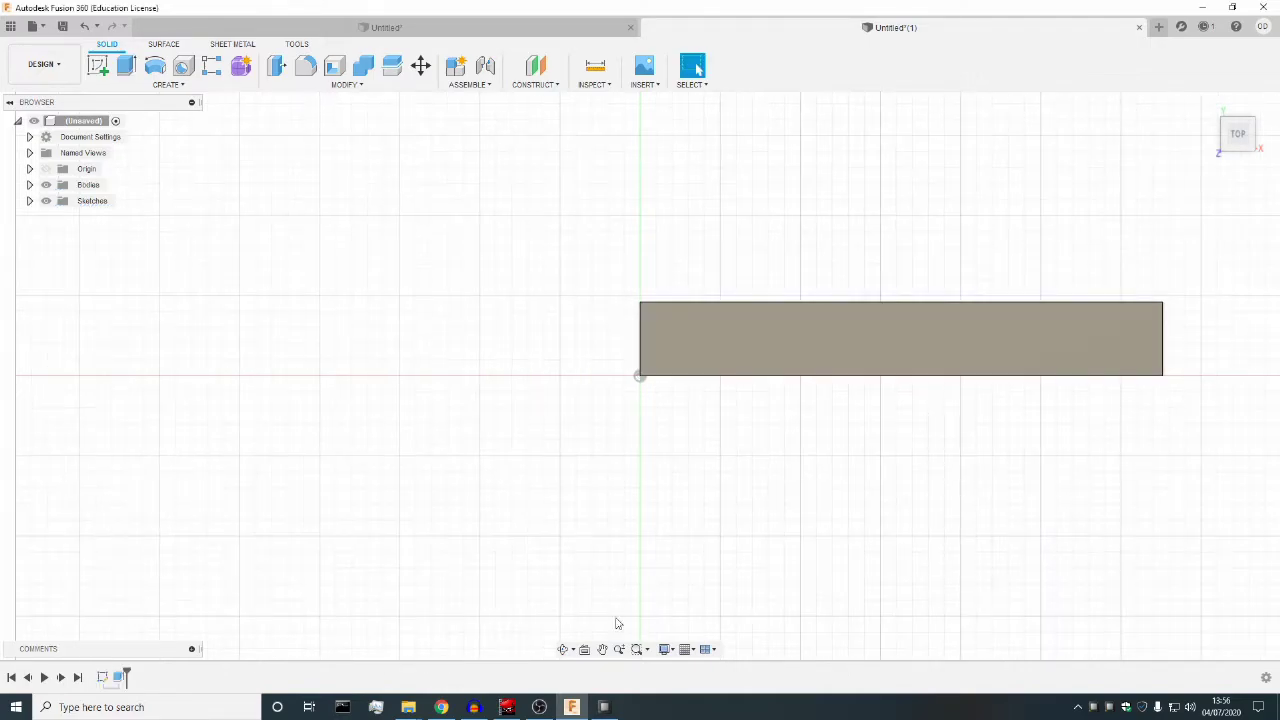
pyautogui.click(564, 649)
# Orbit around the plate, switch to the front view, and begin a new sketch.
pyautogui.moveTo(839, 421); pyautogui.dragTo(690, 384)
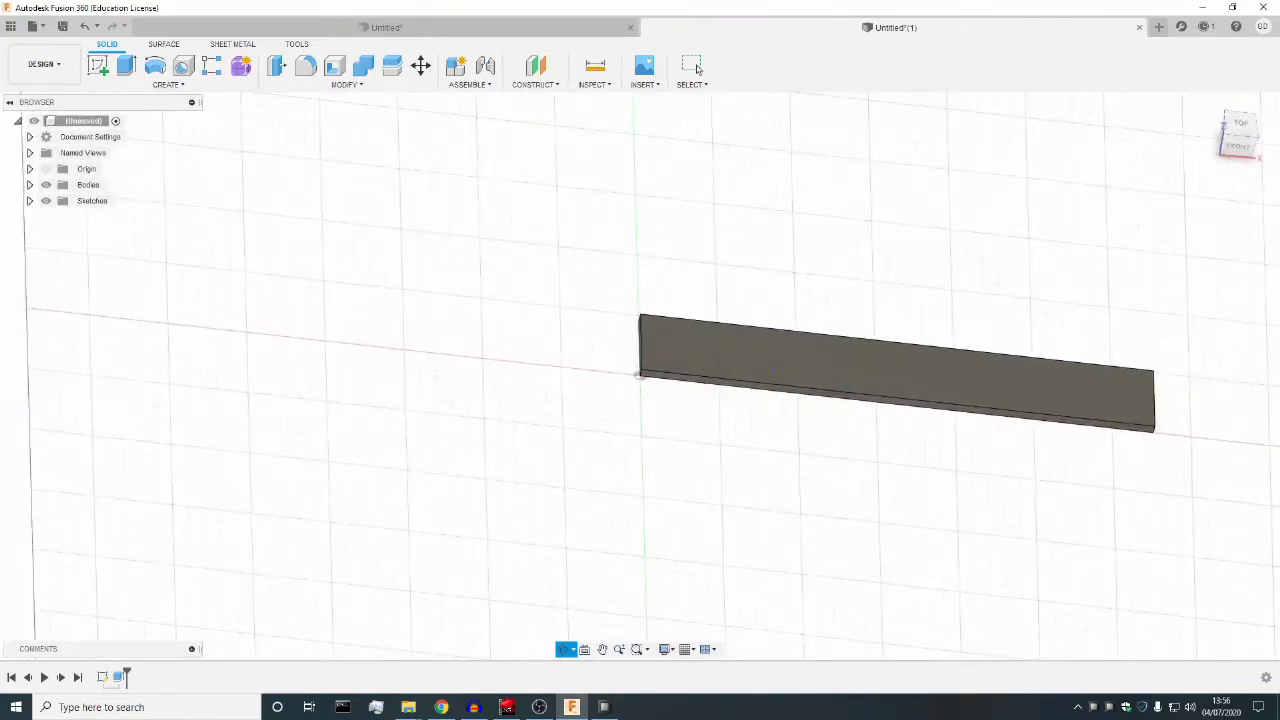
pyautogui.moveTo(677, 437); pyautogui.dragTo(674, 423)
pyautogui.press('Escape')
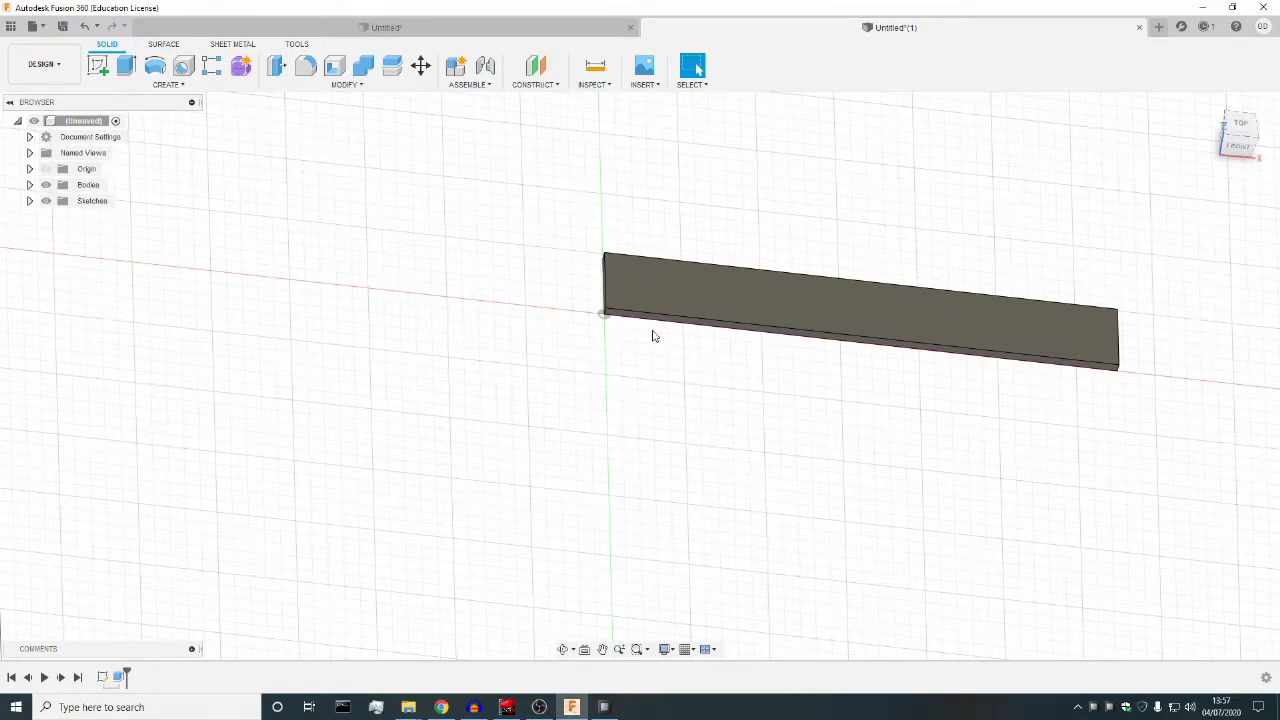
pyautogui.click(1245, 147)
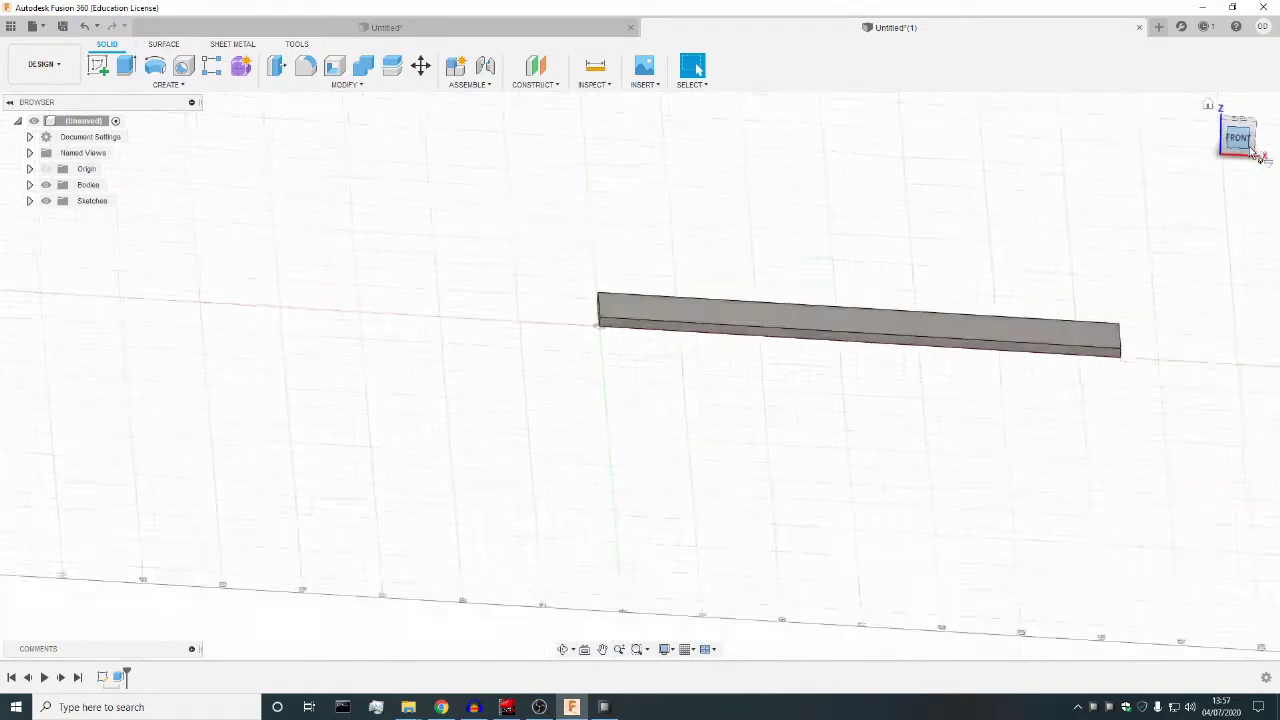
pyautogui.click(99, 68)
# Sketch on the front plane and draw a rectangle from the origin along the bar.
pyautogui.click(656, 338)
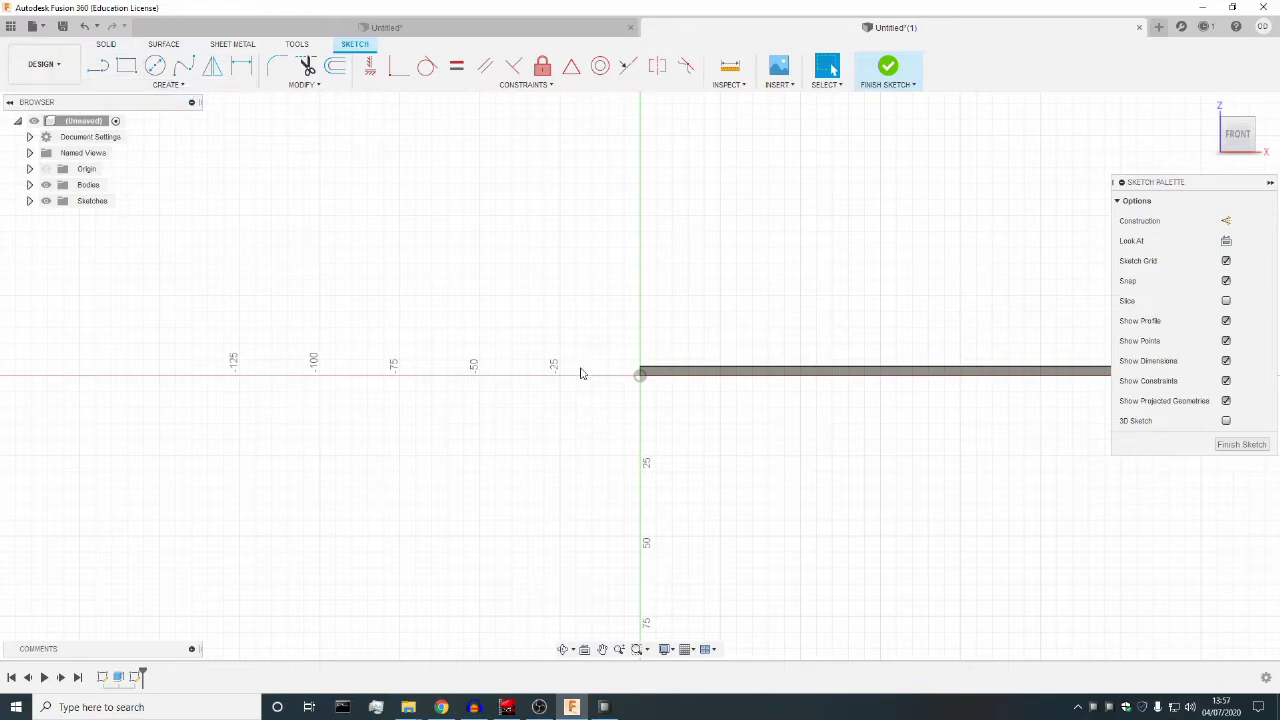
pyautogui.click(128, 68)
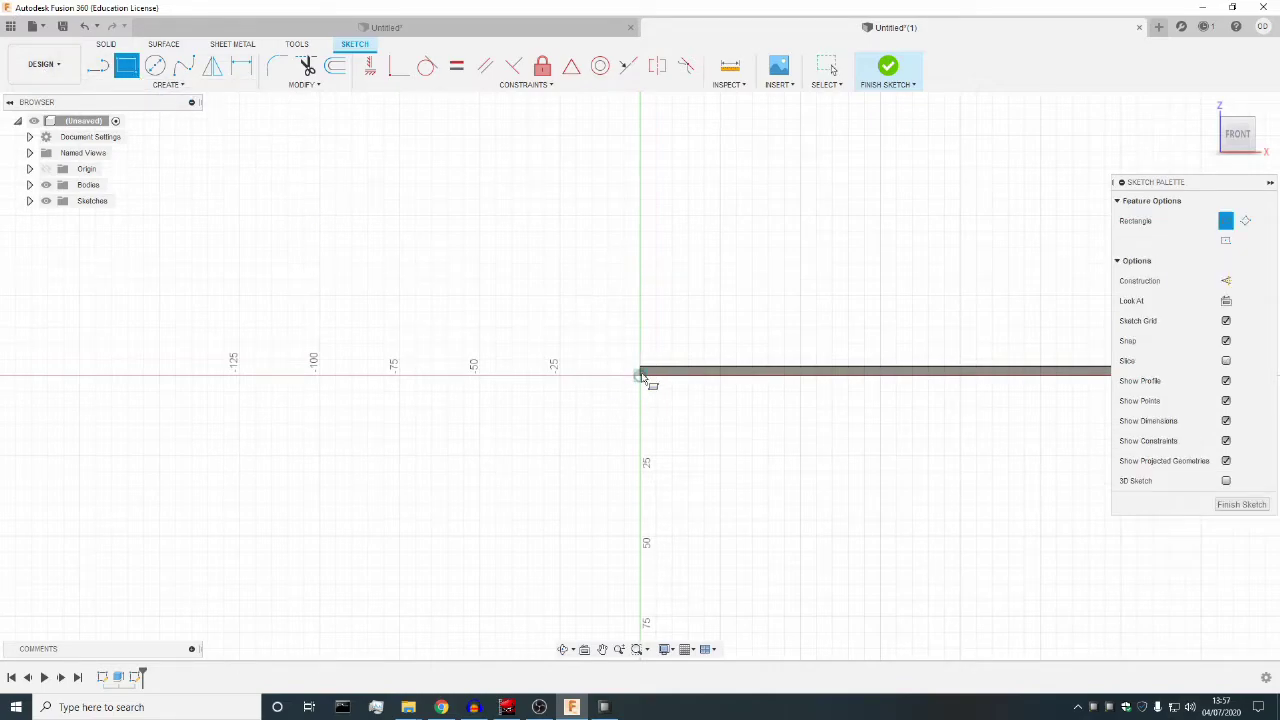
pyautogui.scroll(2, 758, 380)
pyautogui.scroll(-5, 760, 381)
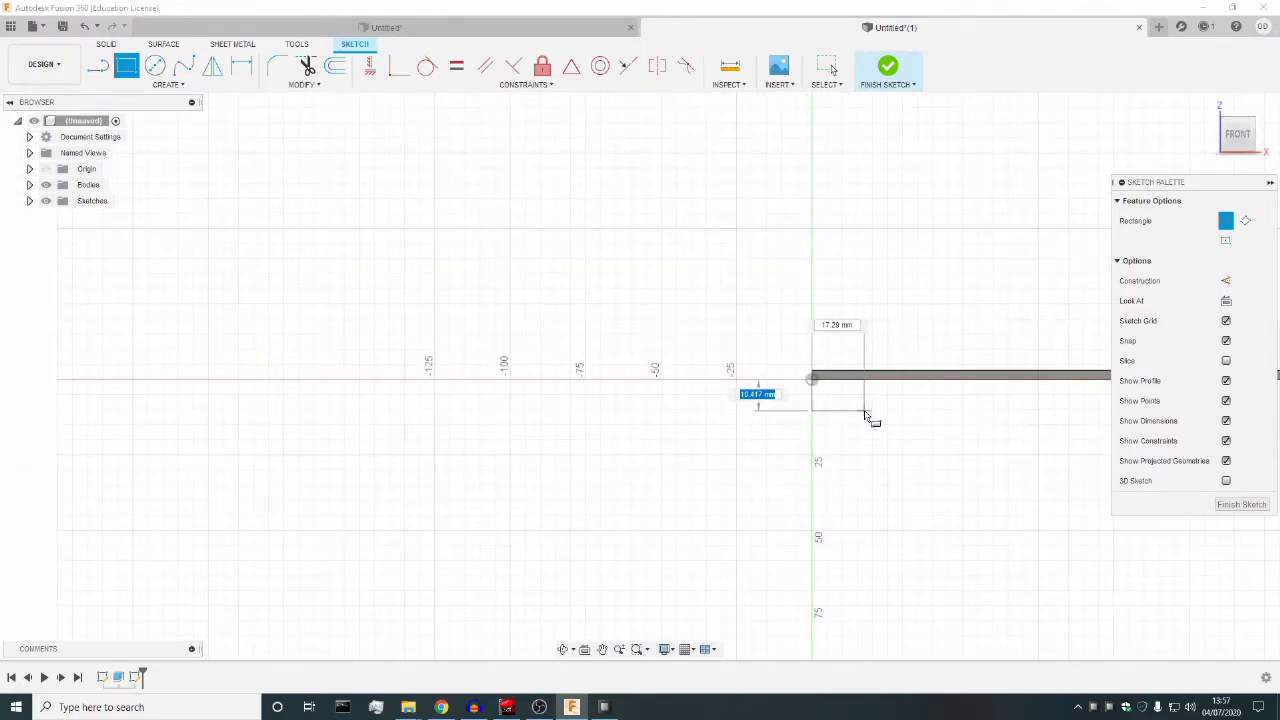
pyautogui.scroll(-3, 1020, 400)
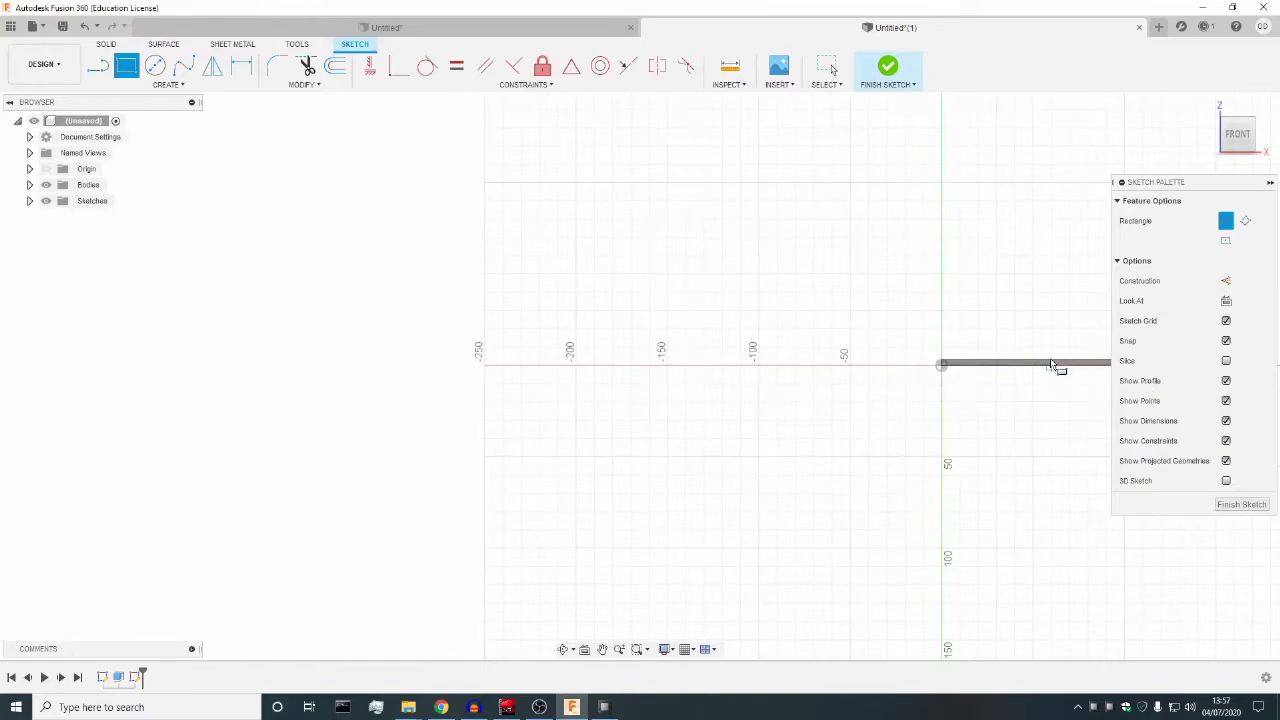
pyautogui.press('Escape')
pyautogui.click(1270, 182)
pyautogui.scroll(2, 1228, 395)
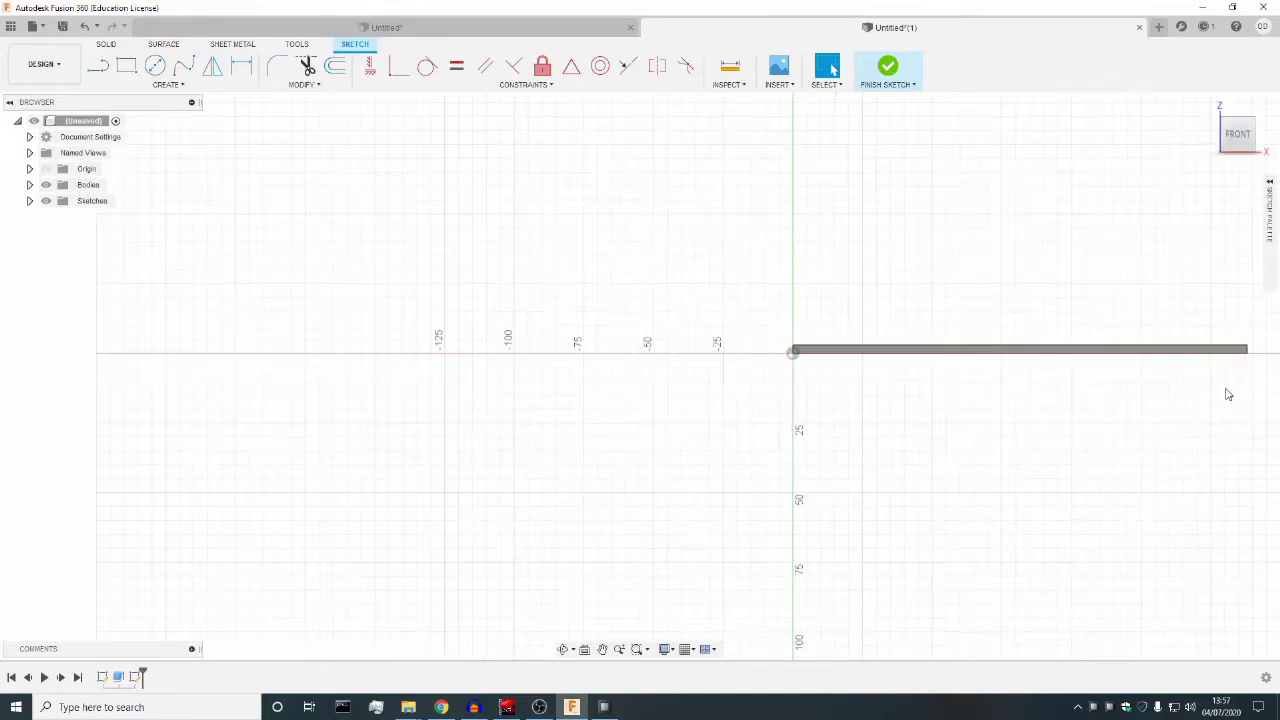
pyautogui.scroll(4, 1228, 395)
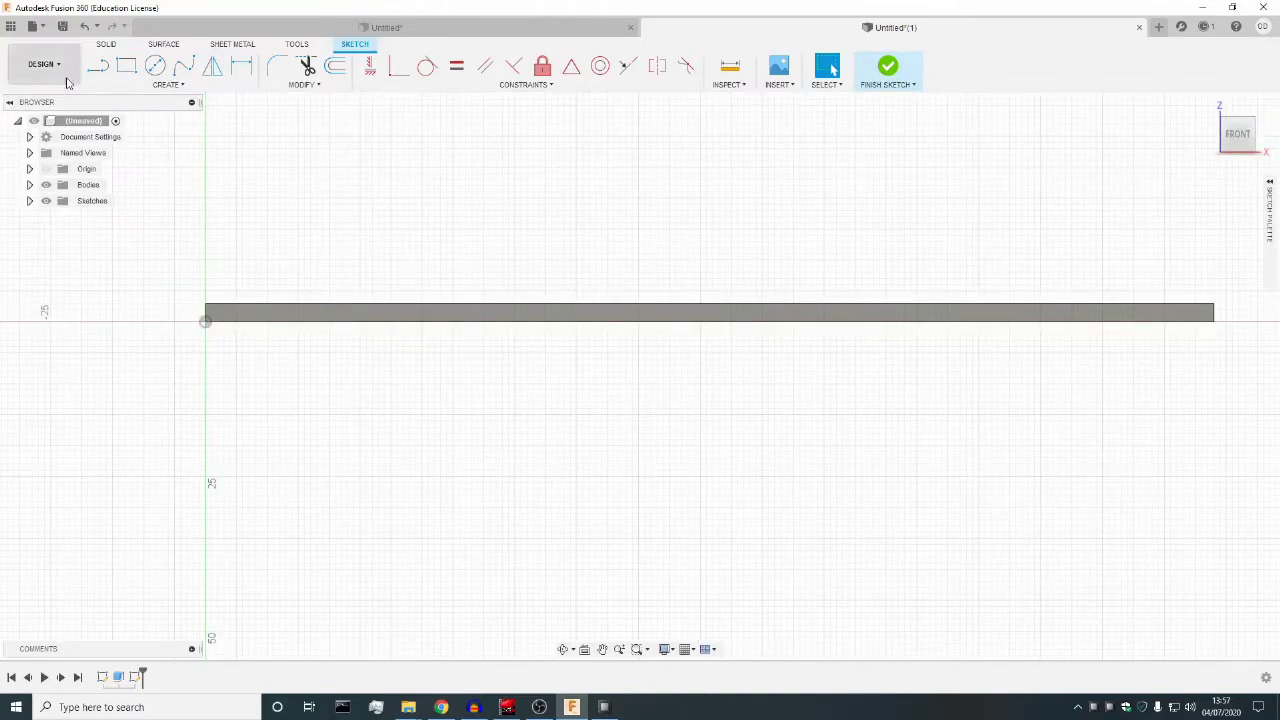
pyautogui.click(126, 66)
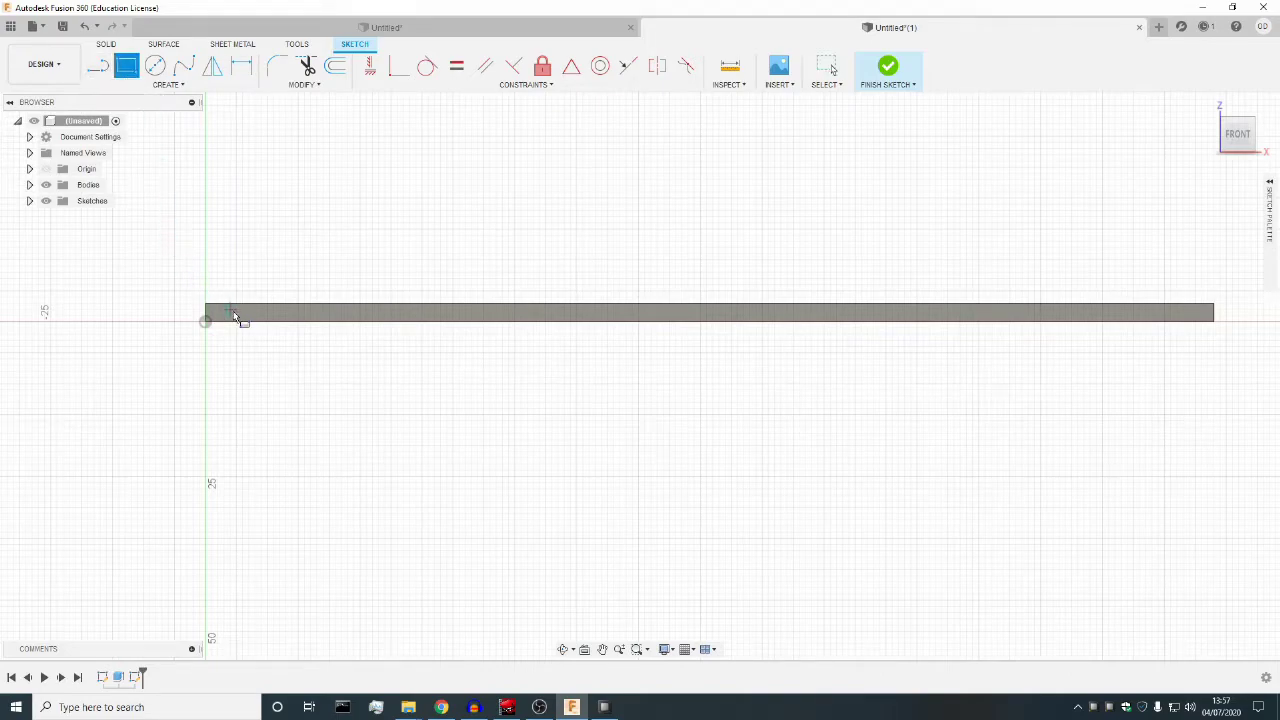
pyautogui.click(205, 322)
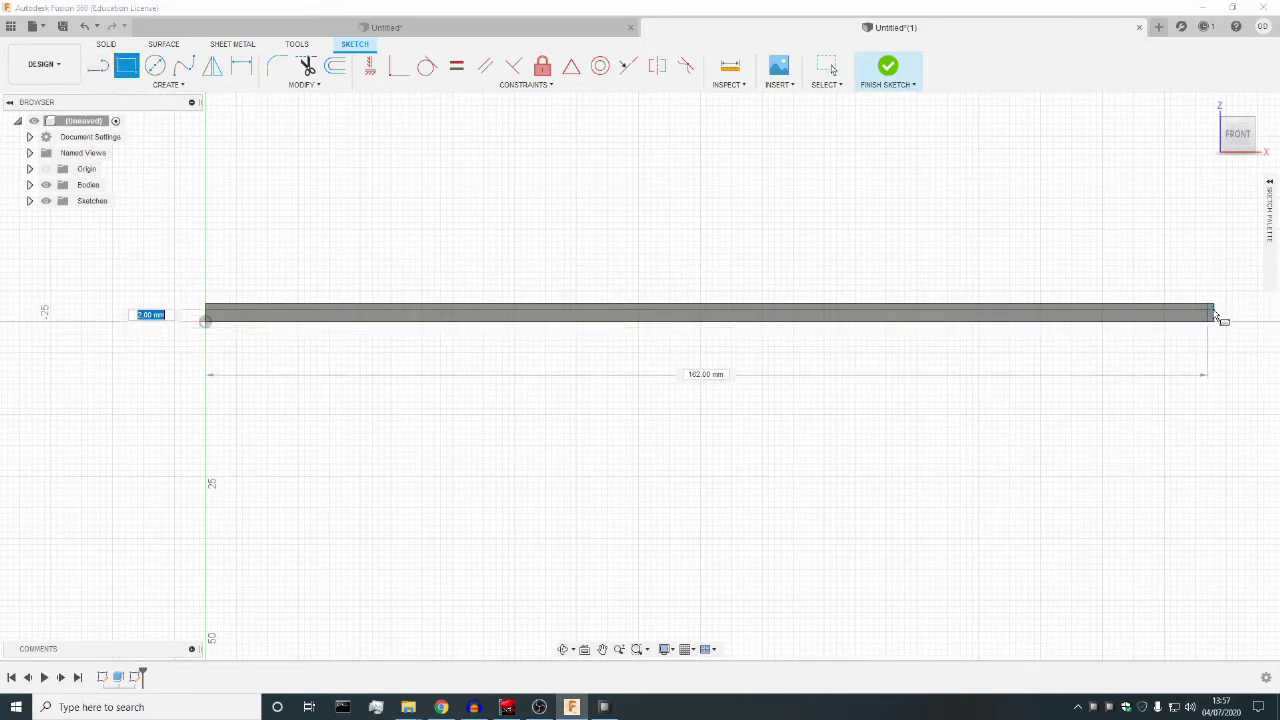
pyautogui.click(1215, 305)
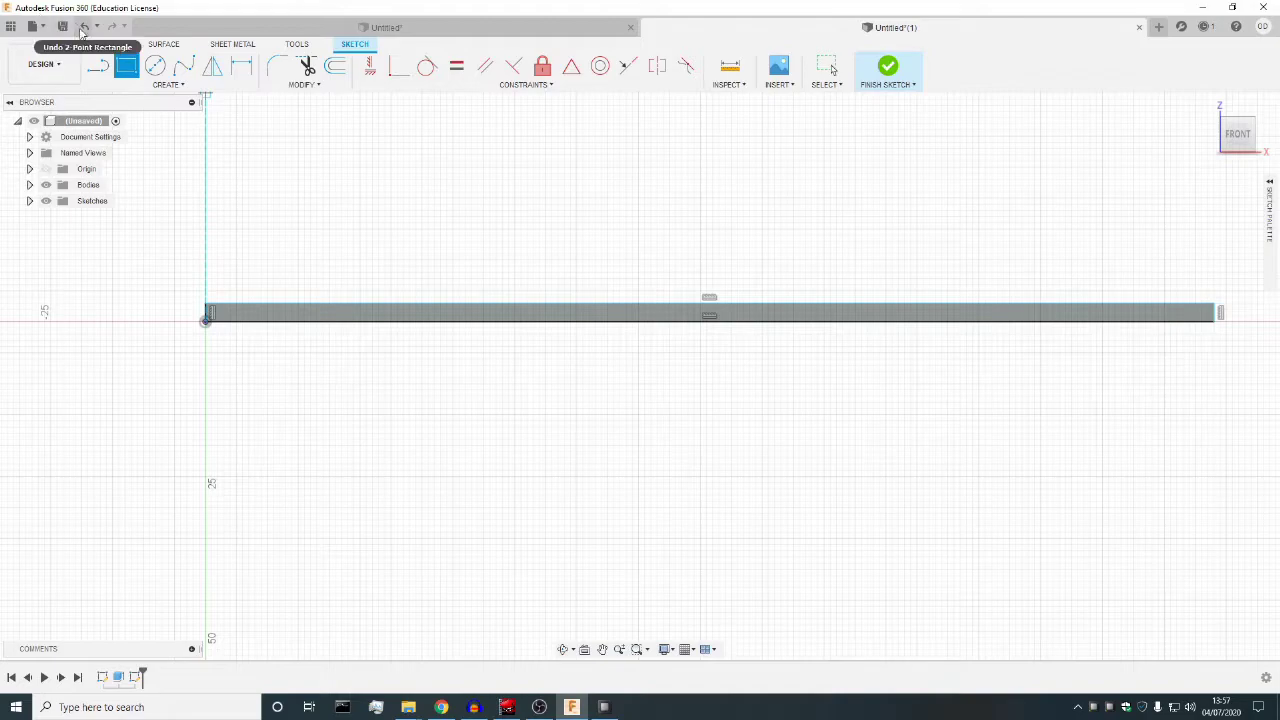
# Dimension the rectangle's height at 3.00 mm.
pyautogui.click(99, 66)
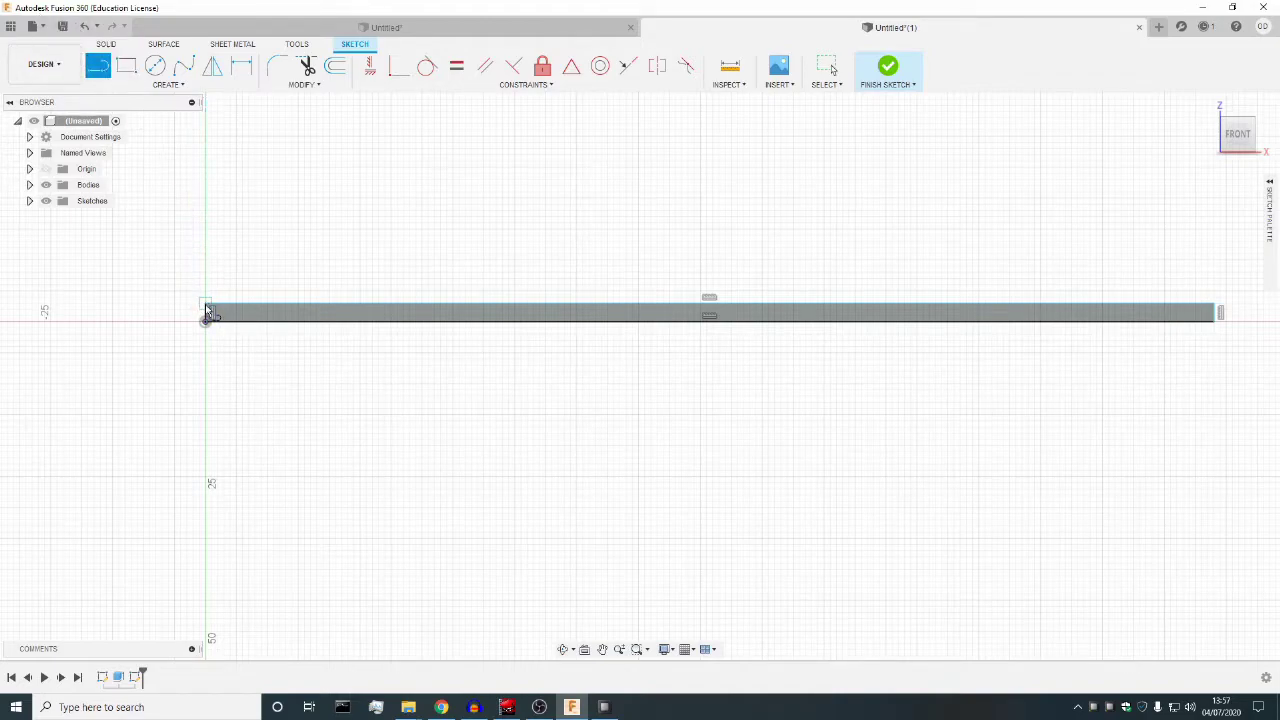
pyautogui.click(243, 68)
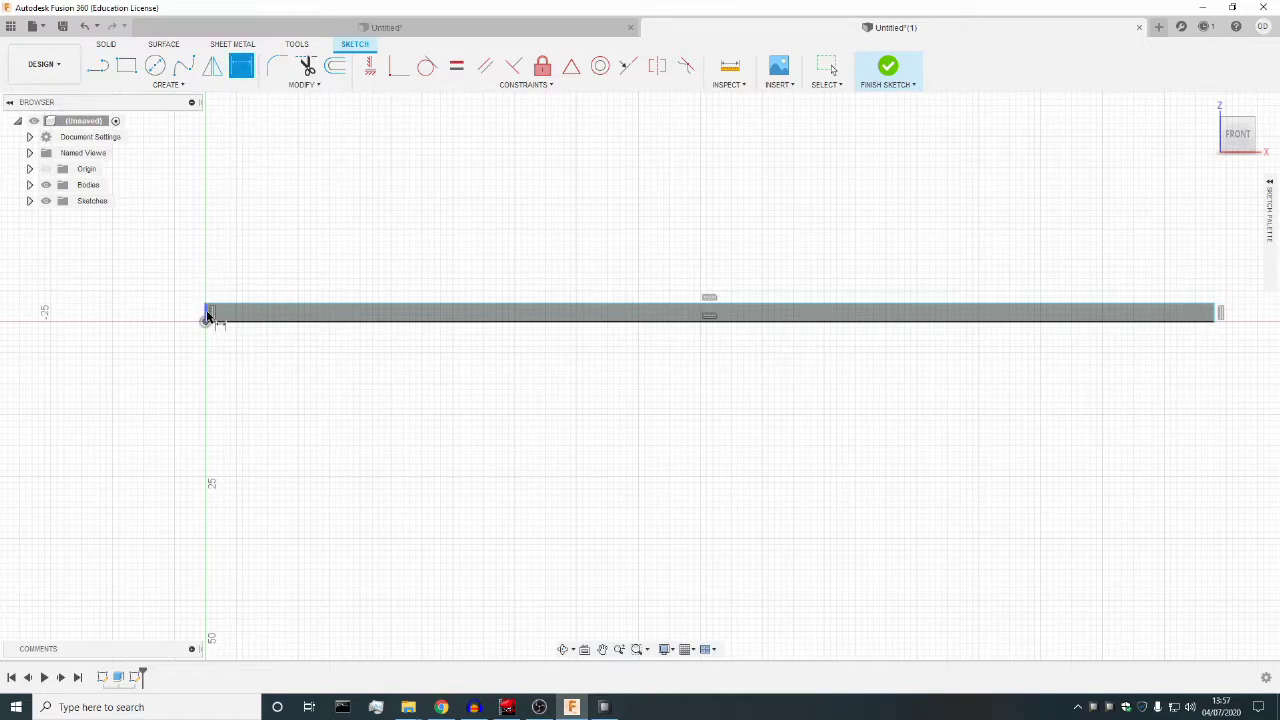
pyautogui.click(206, 312)
pyautogui.click(170, 312)
pyautogui.press('Return')
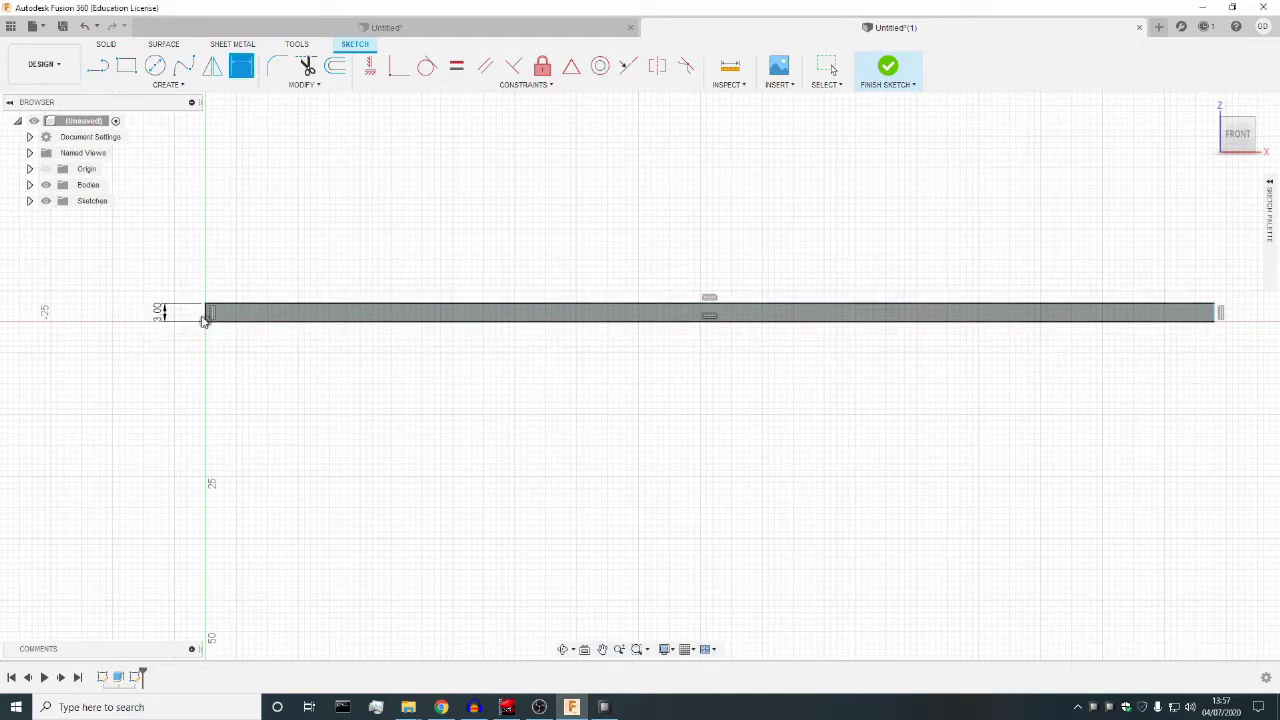
pyautogui.click(286, 320)
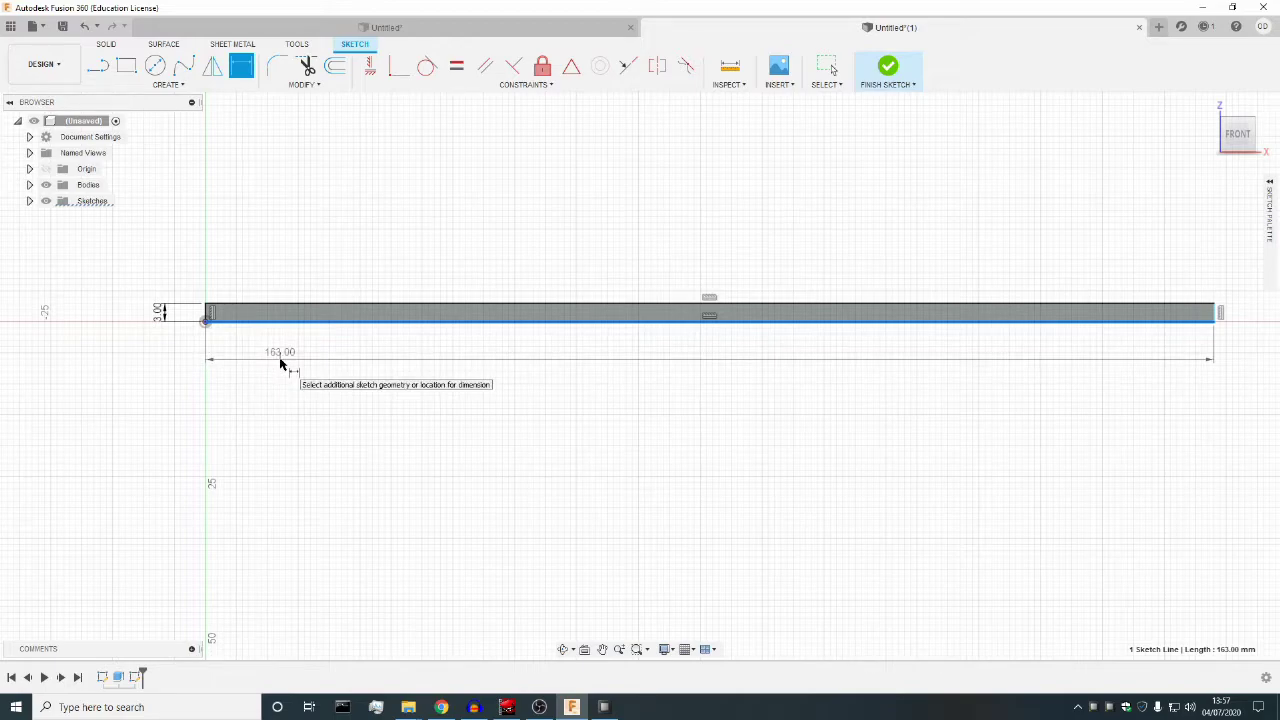
pyautogui.press('Escape')
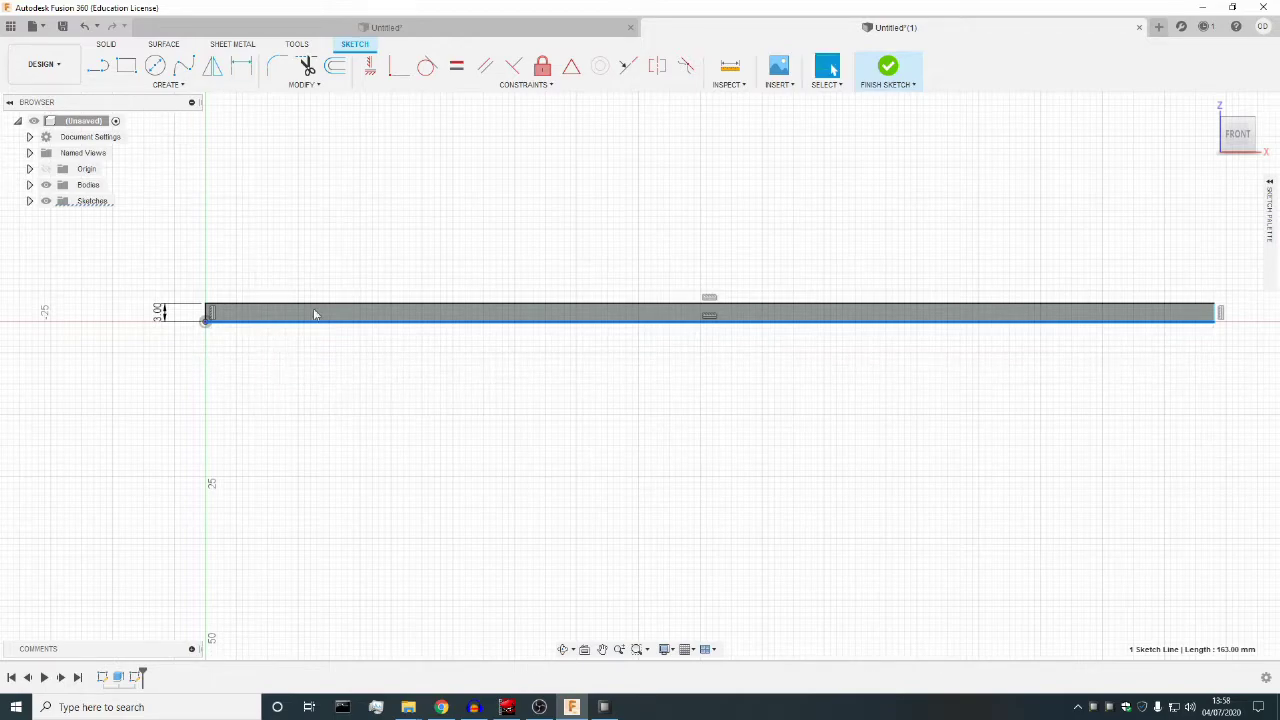
# Dimension the rectangle's length to 163 mm.
pyautogui.click(244, 70)
pyautogui.click(449, 320)
pyautogui.click(440, 368)
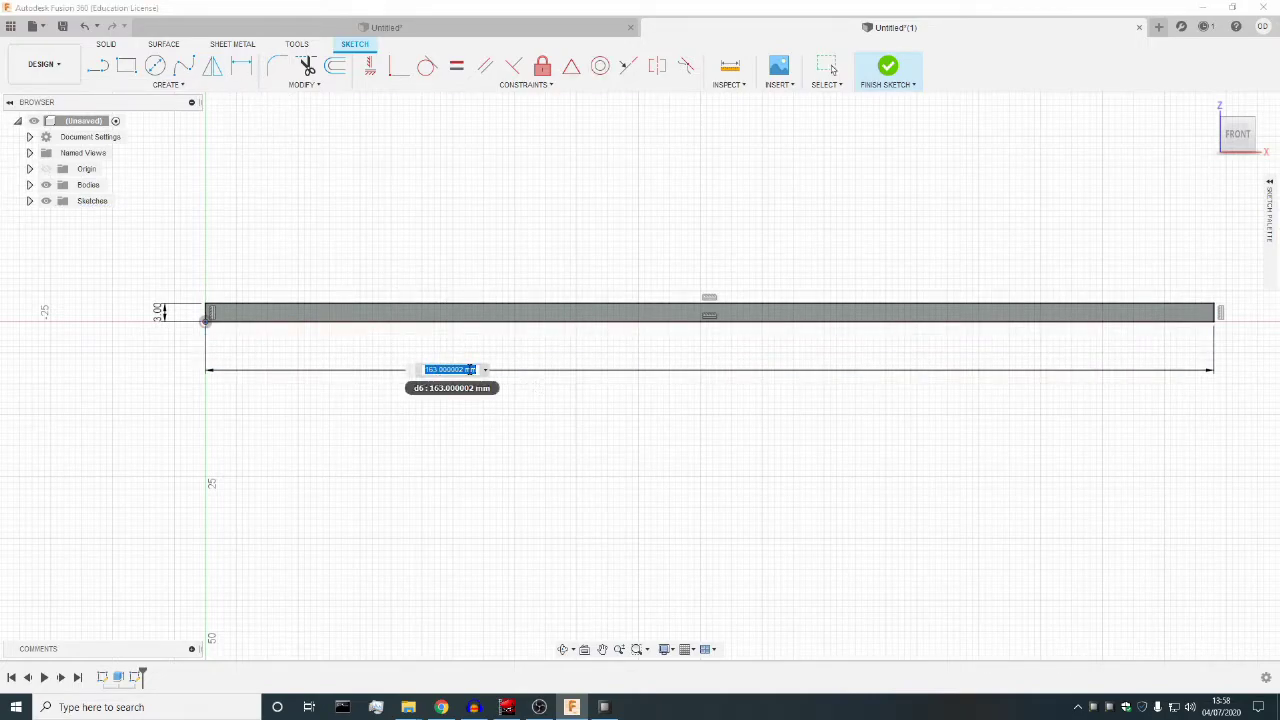
pyautogui.click(466, 371)
pyautogui.press('BackSpace')
pyautogui.press('BackSpace')
pyautogui.press('BackSpace')
pyautogui.press('BackSpace')
pyautogui.press('BackSpace')
pyautogui.press('BackSpace')
pyautogui.press('BackSpace')
pyautogui.press('BackSpace')
pyautogui.press('Return')
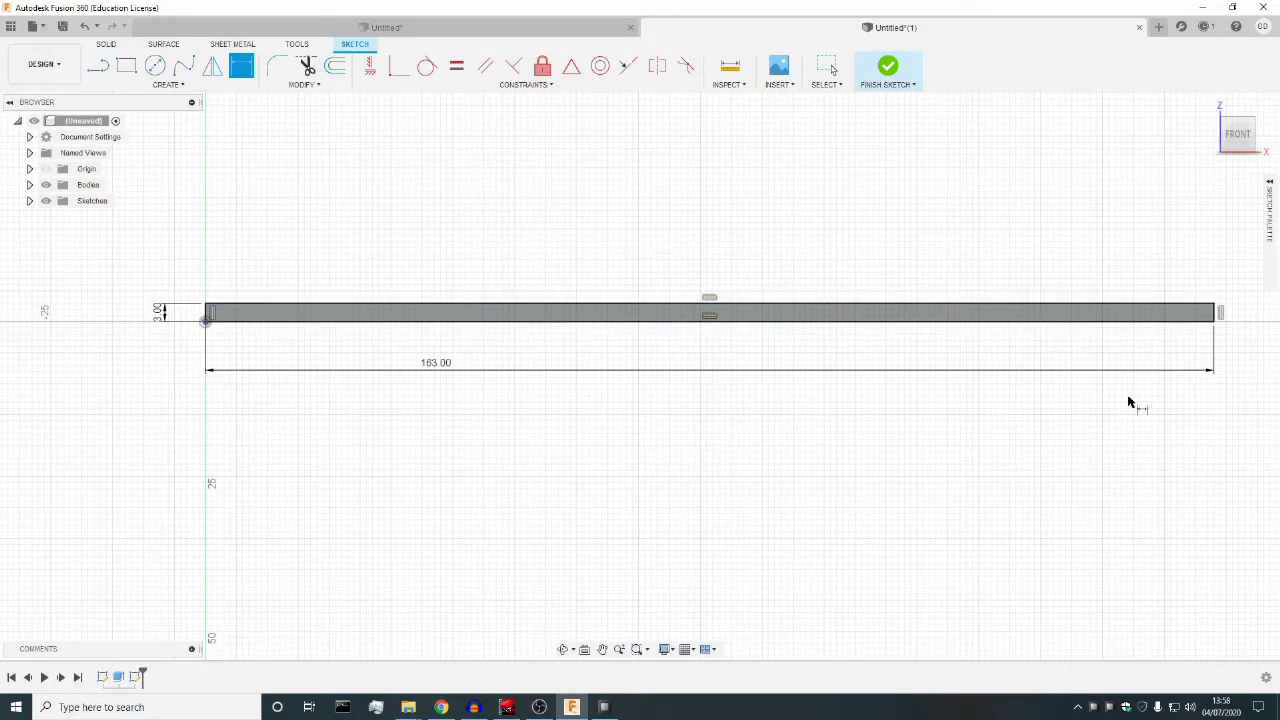
pyautogui.moveTo(1262, 229)
pyautogui.click(112, 45)
pyautogui.click(126, 66)
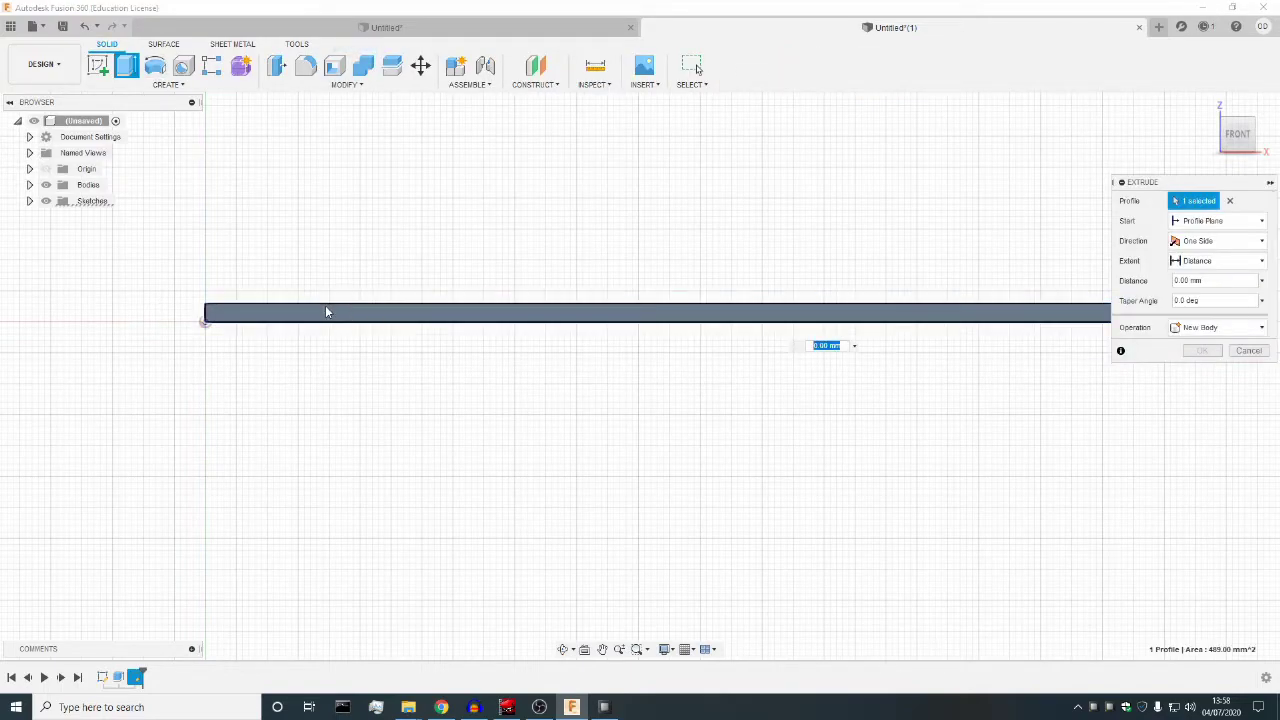
pyautogui.click(326, 311)
pyautogui.click(326, 311)
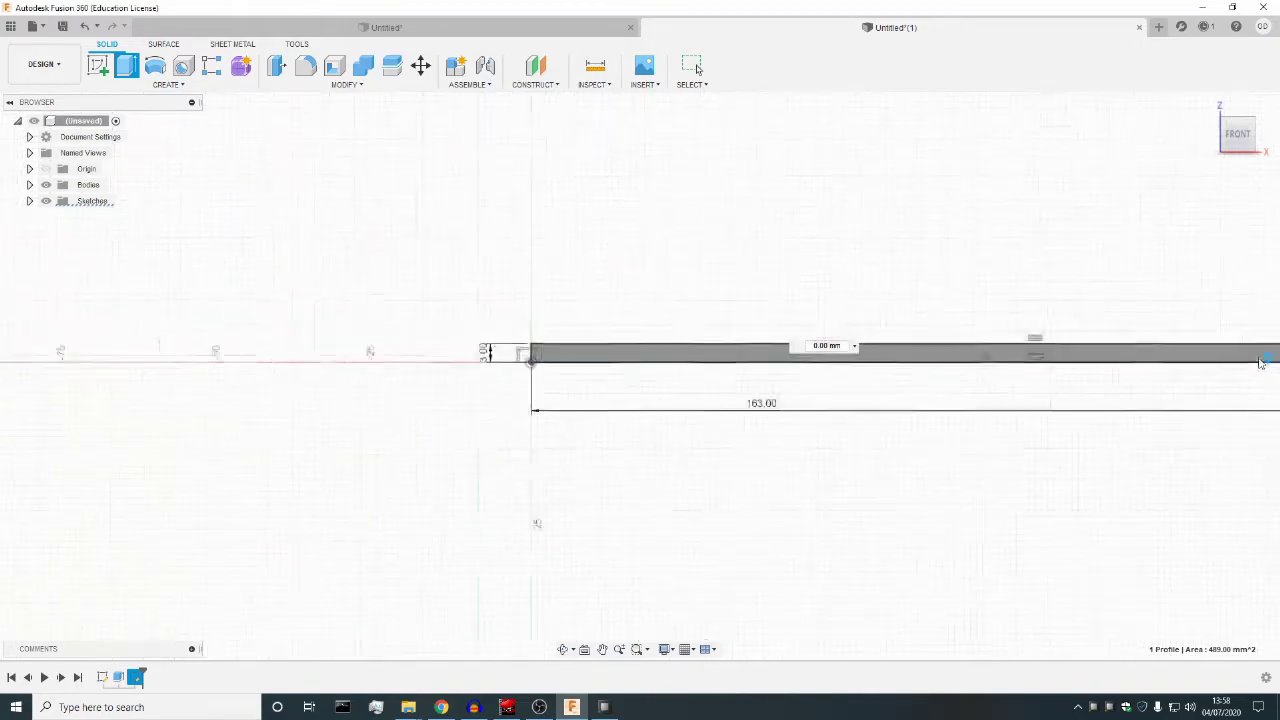
pyautogui.hotkey('ctrl', 'z')
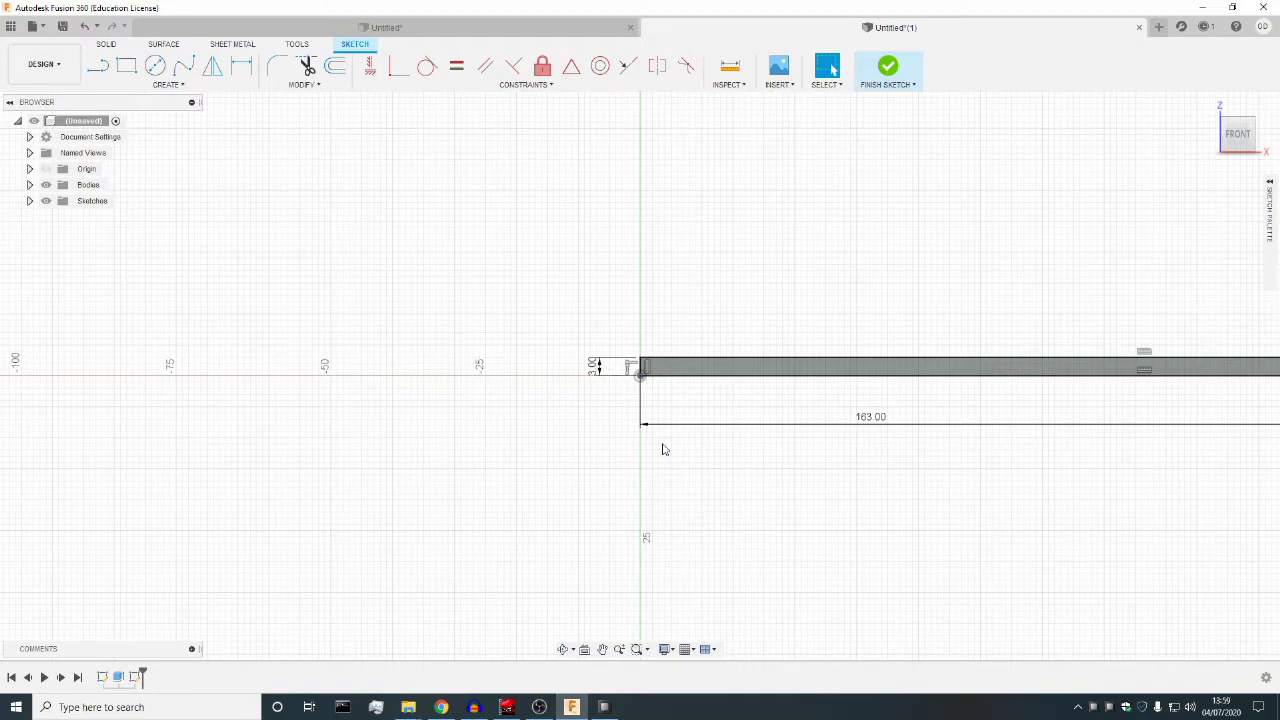
# Change the height dimension to 18, then undo to remove the rectangle and its dimensions.
pyautogui.doubleClick(593, 366)
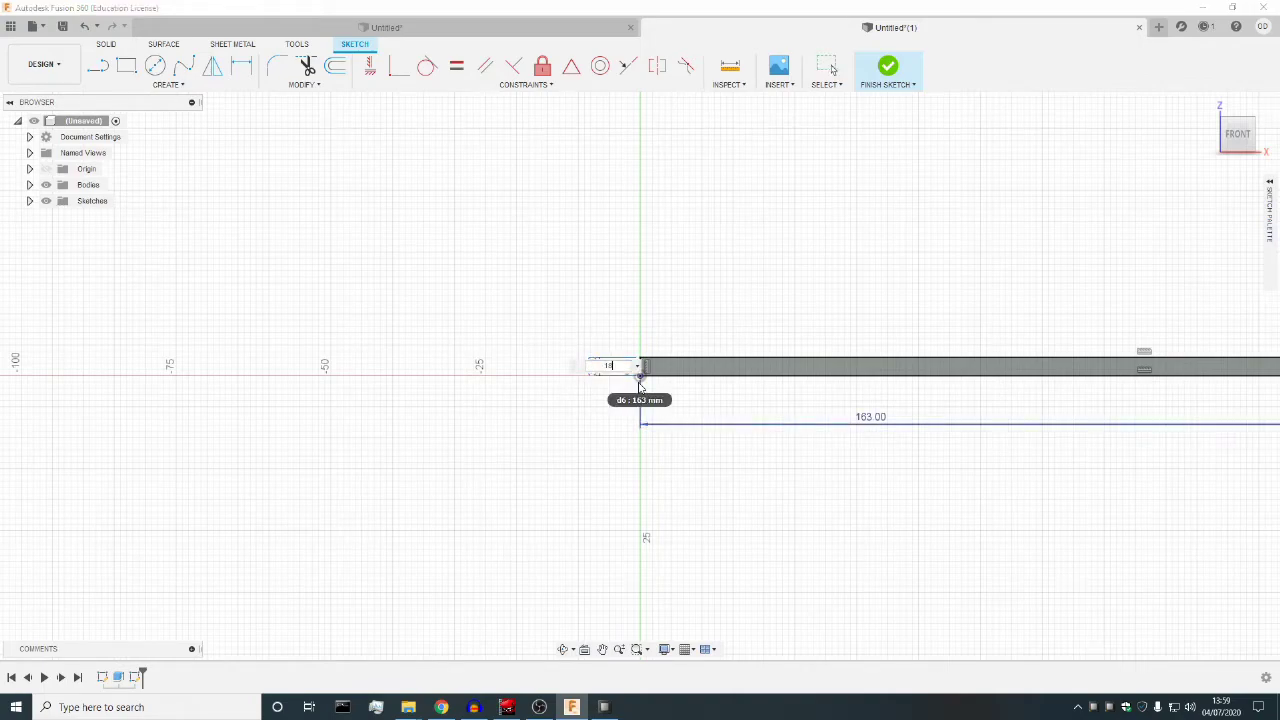
pyautogui.press('Return')
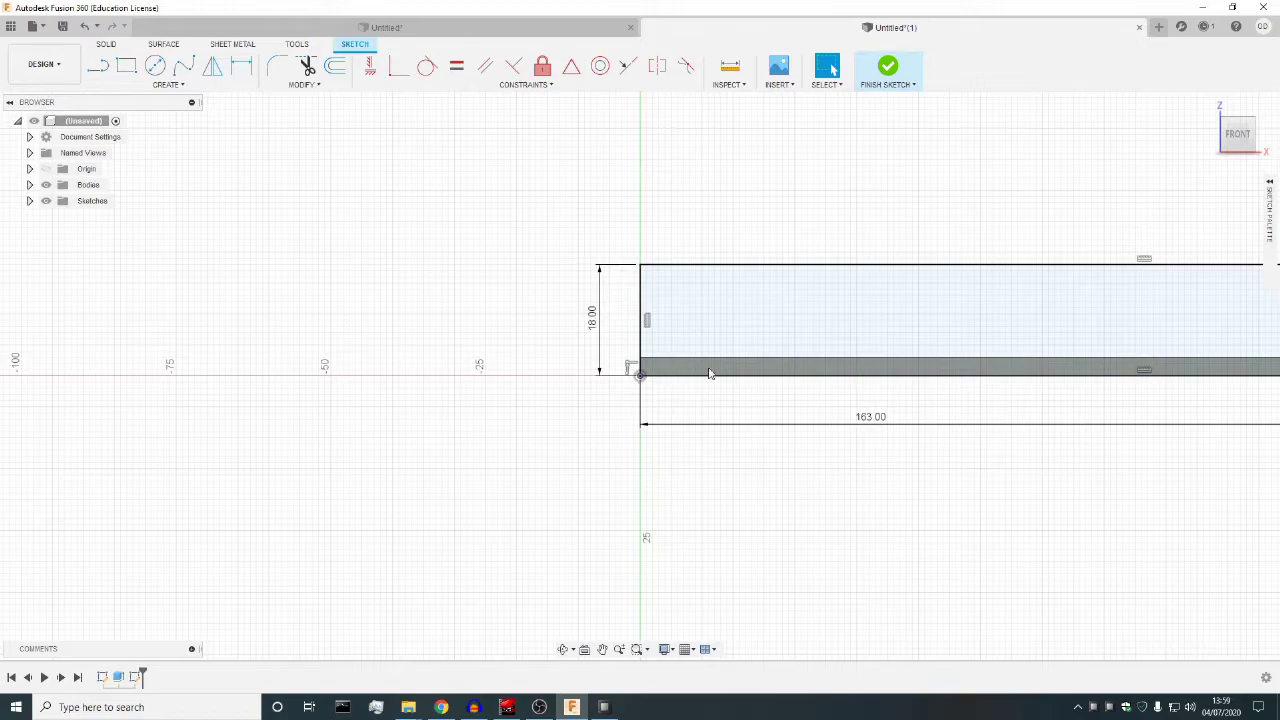
pyautogui.click(749, 267)
pyautogui.click(493, 233)
pyautogui.hotkey('ctrl', 'z')
pyautogui.hotkey('ctrl', 'z')
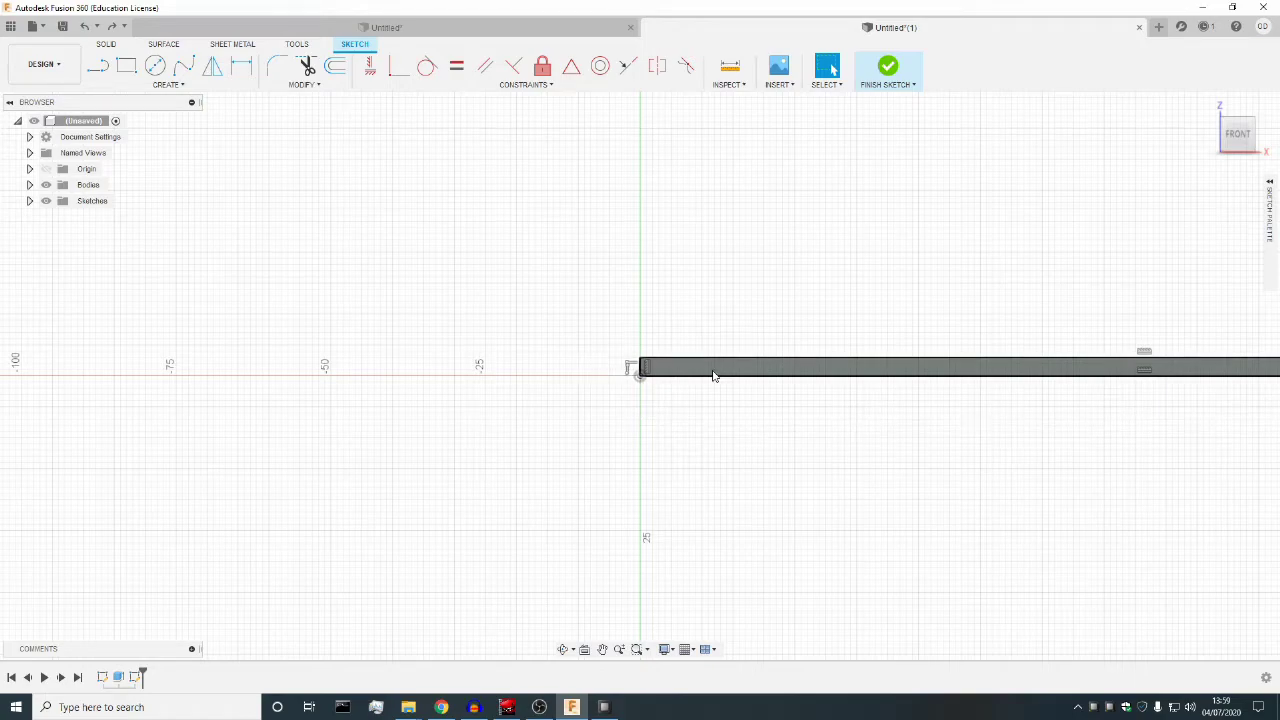
# Zoom and pan the view to reposition the grey base bar.
pyautogui.scroll(2, 1140, 610)
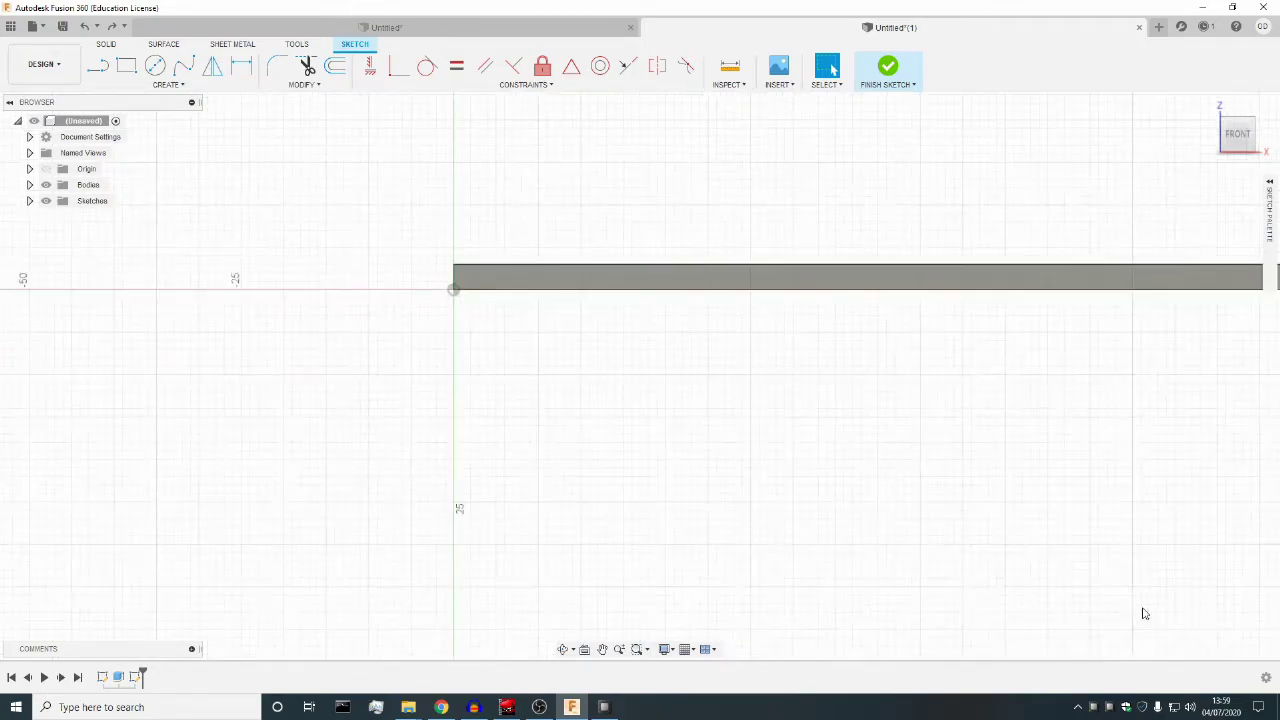
pyautogui.scroll(-7, 1155, 585)
pyautogui.scroll(8, 1271, 513)
pyautogui.scroll(-7, 1240, 445)
pyautogui.scroll(6, 1268, 442)
pyautogui.scroll(-3, 1270, 442)
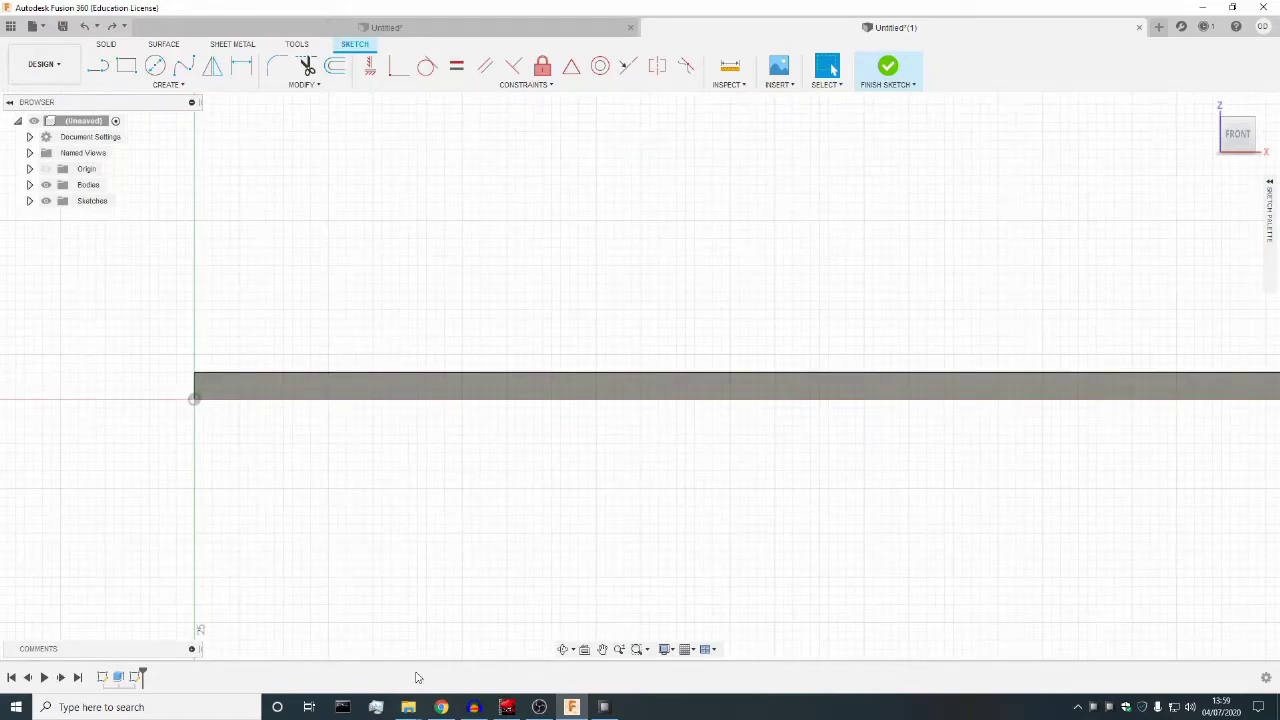
pyautogui.click(602, 649)
pyautogui.moveTo(732, 538)
pyautogui.mouseDown()
pyautogui.moveTo(638, 520)
pyautogui.moveTo(586, 471)
pyautogui.moveTo(546, 471)
pyautogui.mouseUp()
pyautogui.scroll(2, 600, 451)
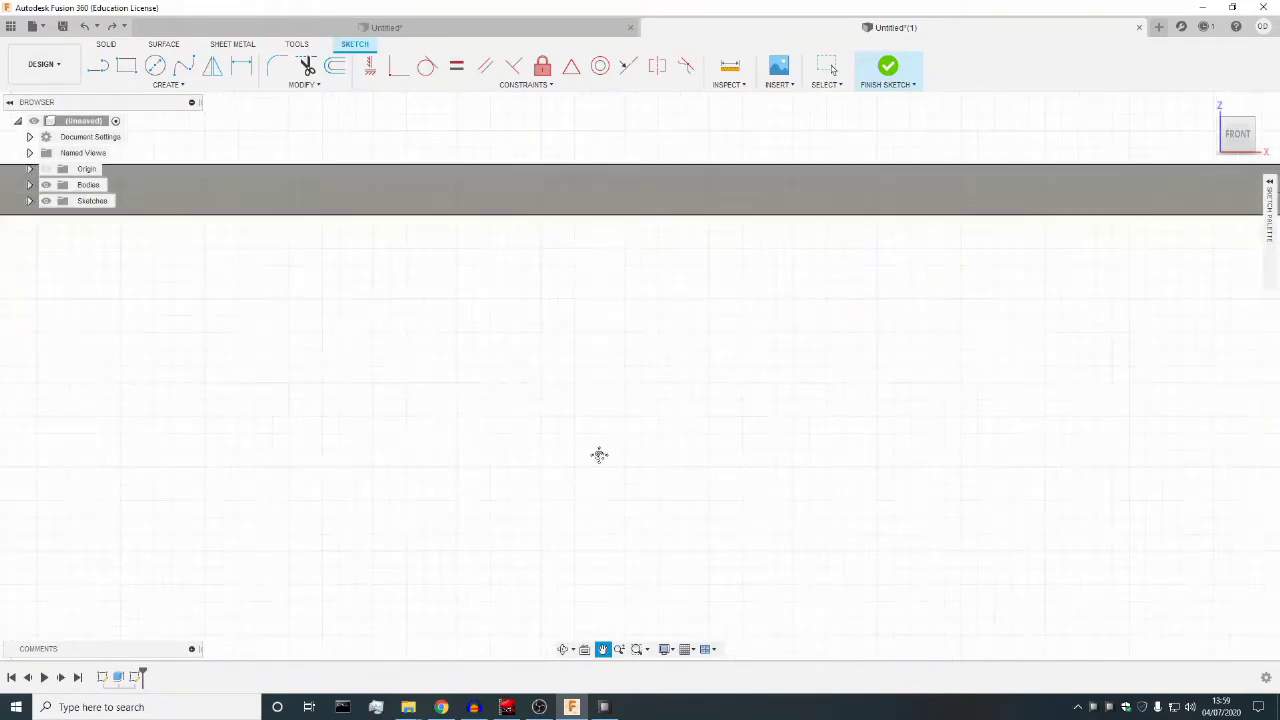
pyautogui.scroll(-3, 721, 471)
pyautogui.scroll(-1, 721, 471)
pyautogui.press('Escape')
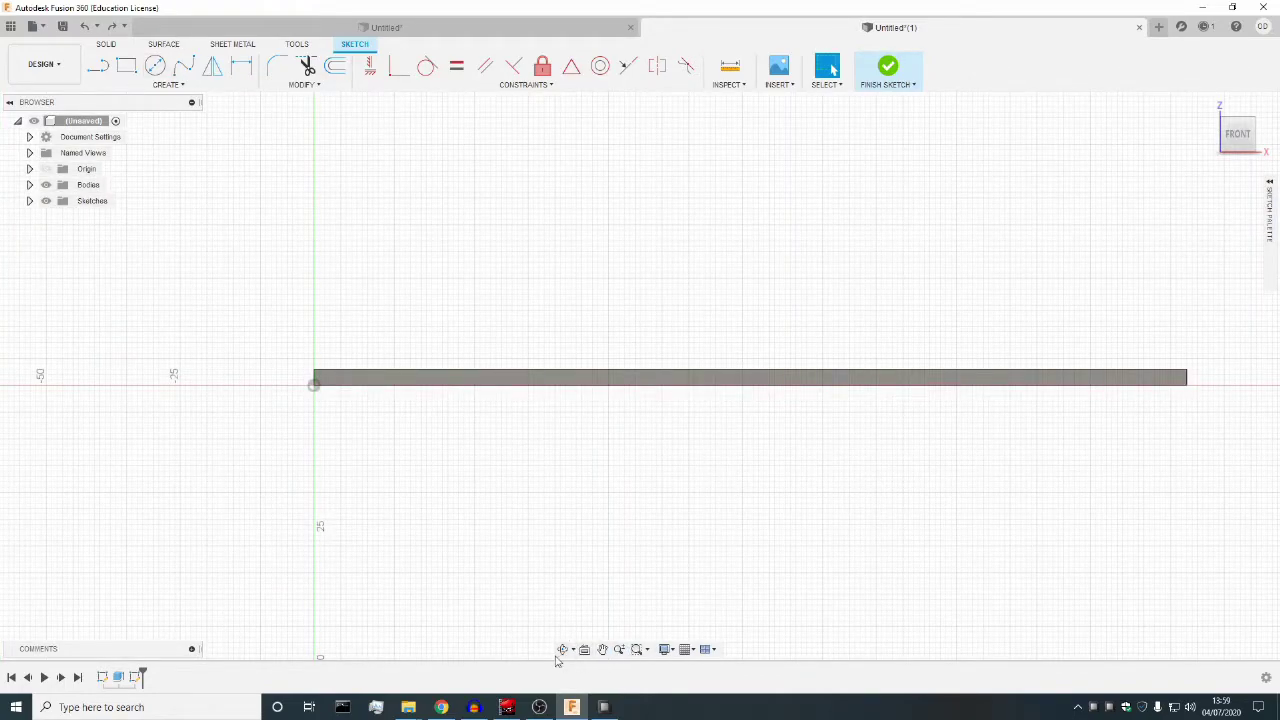
# Draw a new rectangle from the origin below the bar and dimension its height 18 mm.
pyautogui.click(126, 65)
pyautogui.click(316, 376)
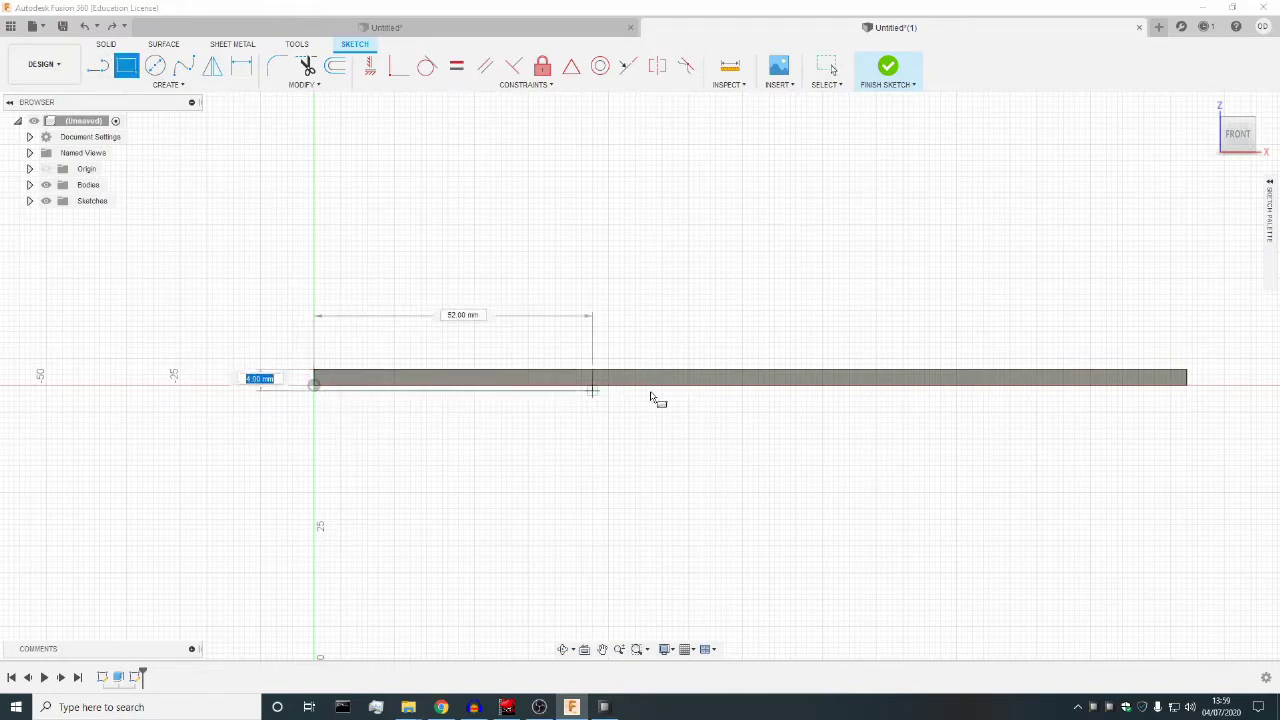
pyautogui.click(1188, 432)
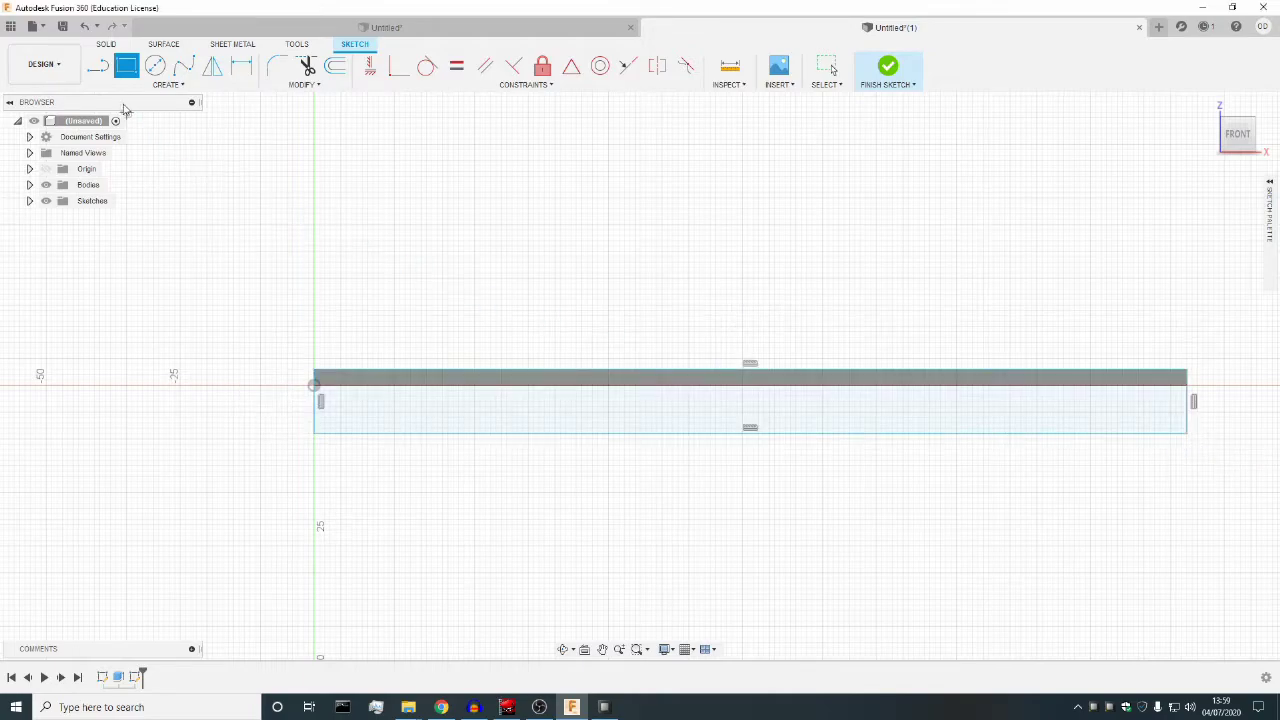
pyautogui.click(241, 66)
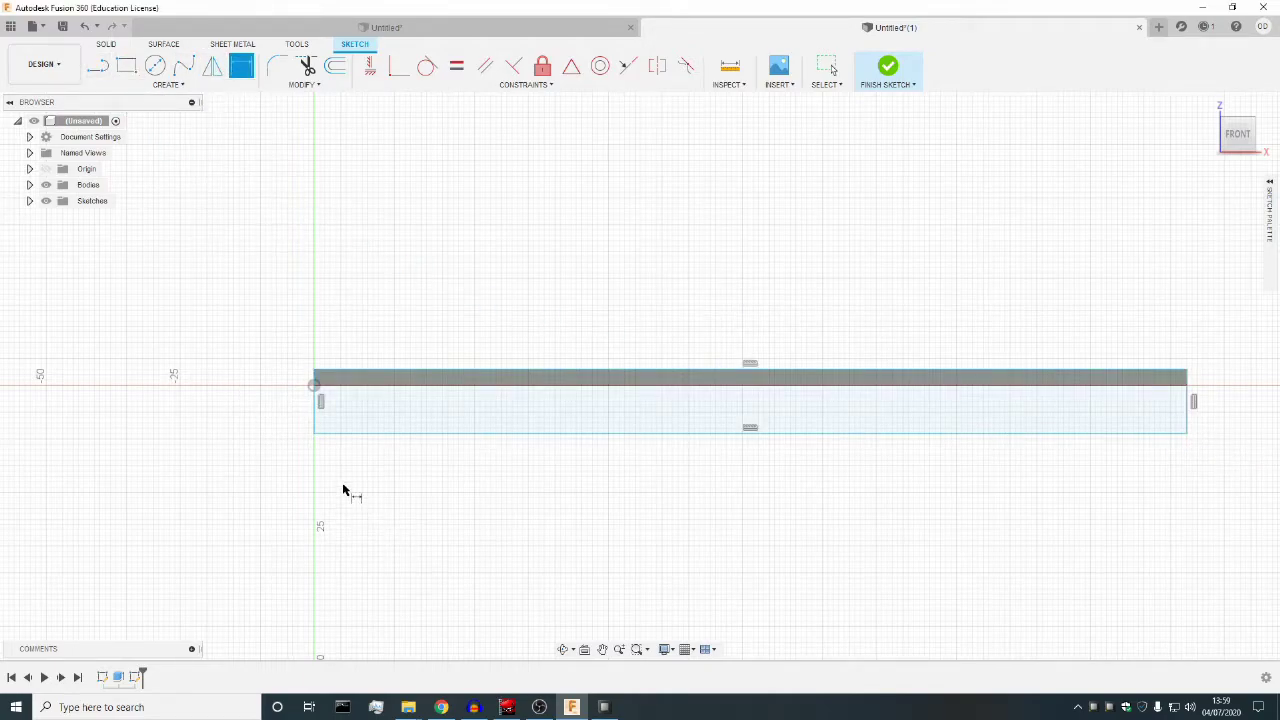
pyautogui.click(313, 410)
pyautogui.click(262, 416)
pyautogui.write('18')
pyautogui.press('Return')
# Dimension the rectangle's width to 163 mm.
pyautogui.click(394, 467)
pyautogui.click(400, 503)
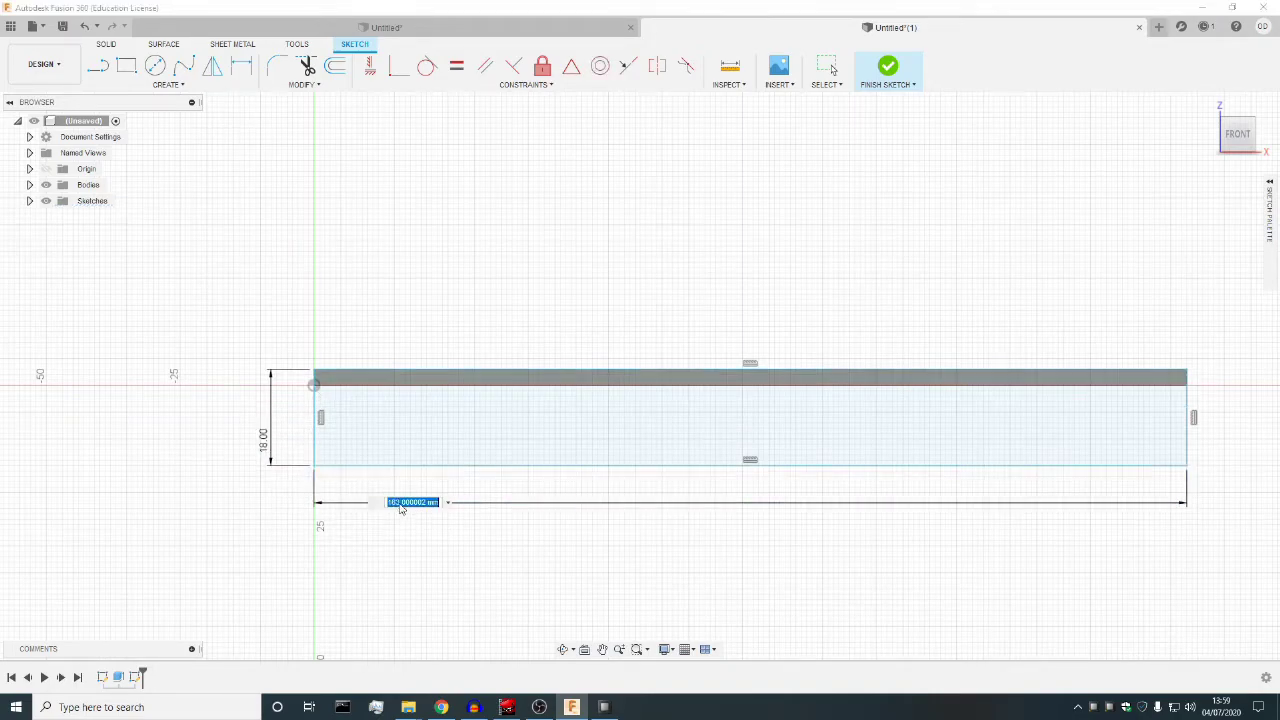
pyautogui.write('163')
pyautogui.press('Return')
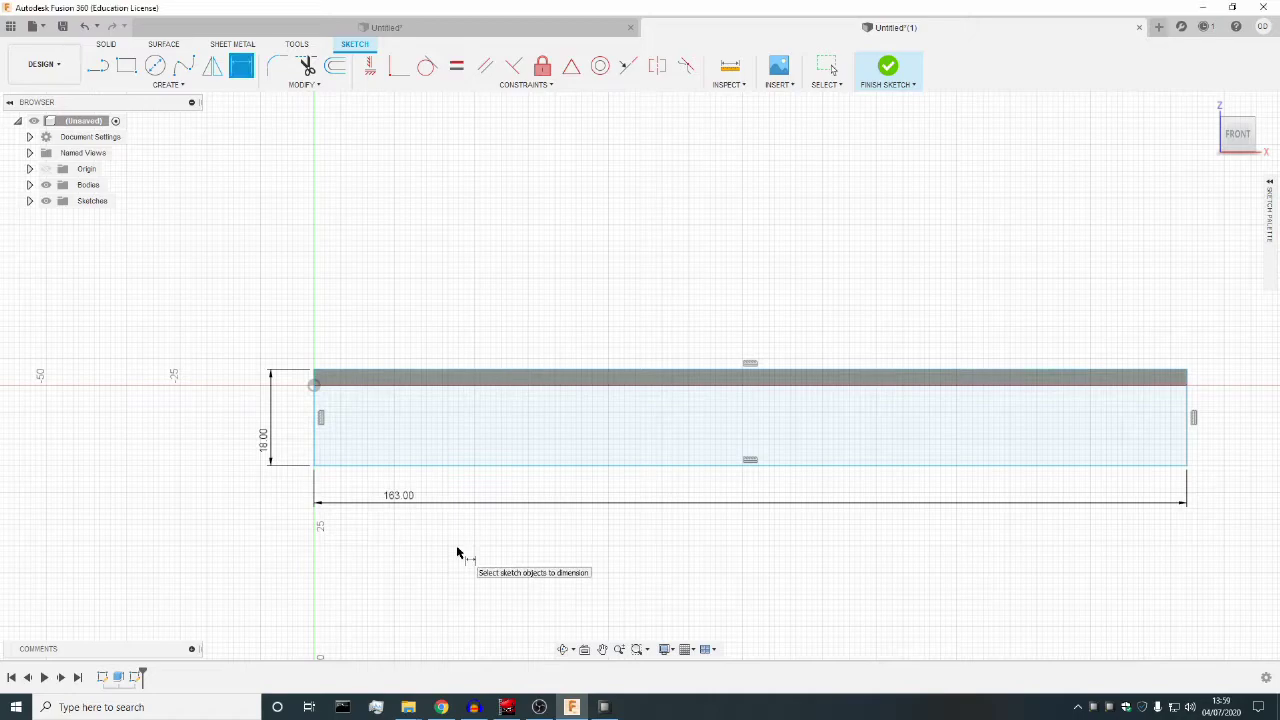
pyautogui.click(106, 44)
# Extrude the 163 × 18 mm profile -3 mm, joined to the plate as an upright.
pyautogui.click(126, 65)
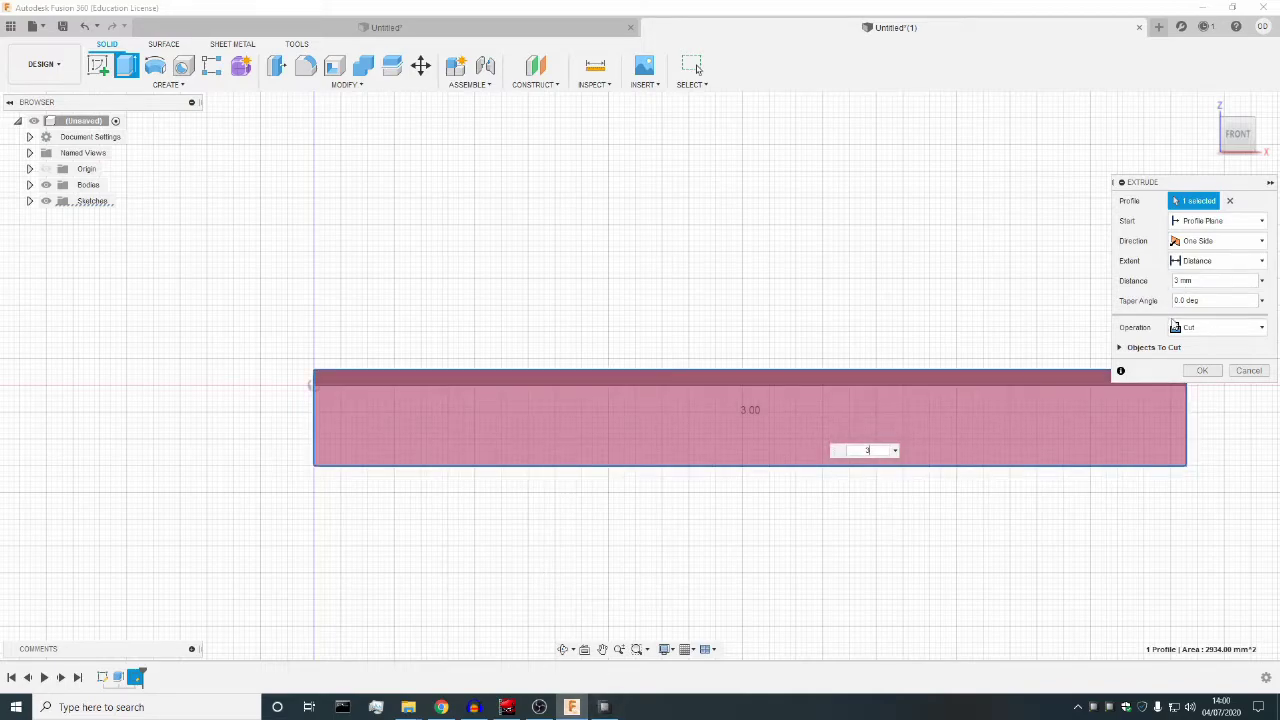
pyautogui.click(563, 649)
pyautogui.moveTo(371, 549); pyautogui.dragTo(469, 551)
pyautogui.press('Escape')
pyautogui.moveTo(625, 407); pyautogui.dragTo(657, 420)
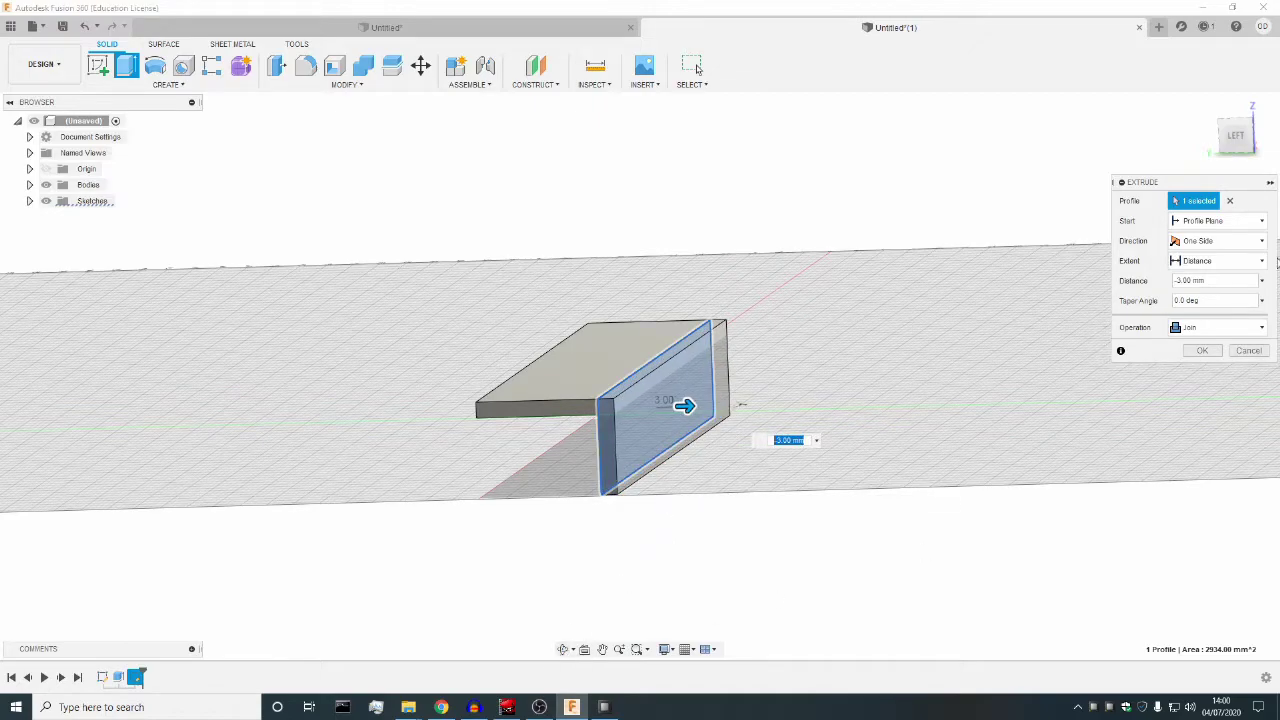
pyautogui.click(1202, 350)
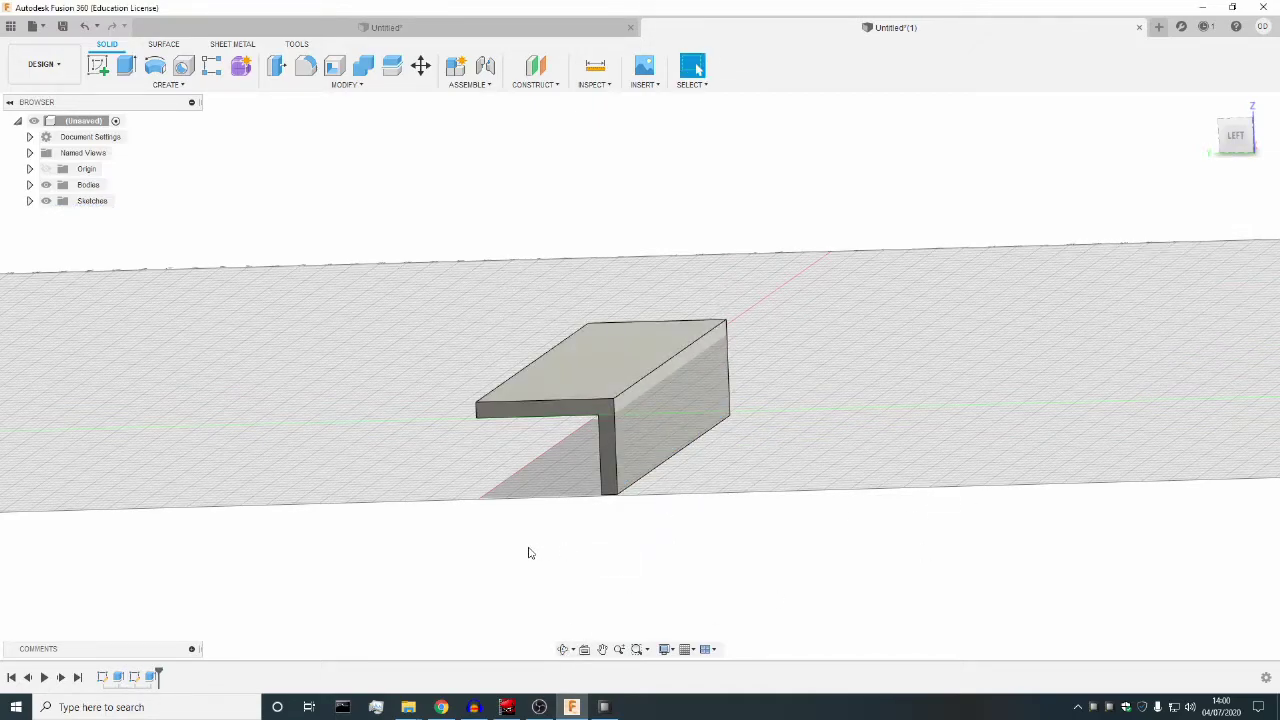
# Orbit to the plate's back face and start a new sketch on it.
pyautogui.click(563, 651)
pyautogui.moveTo(511, 594); pyautogui.dragTo(580, 591)
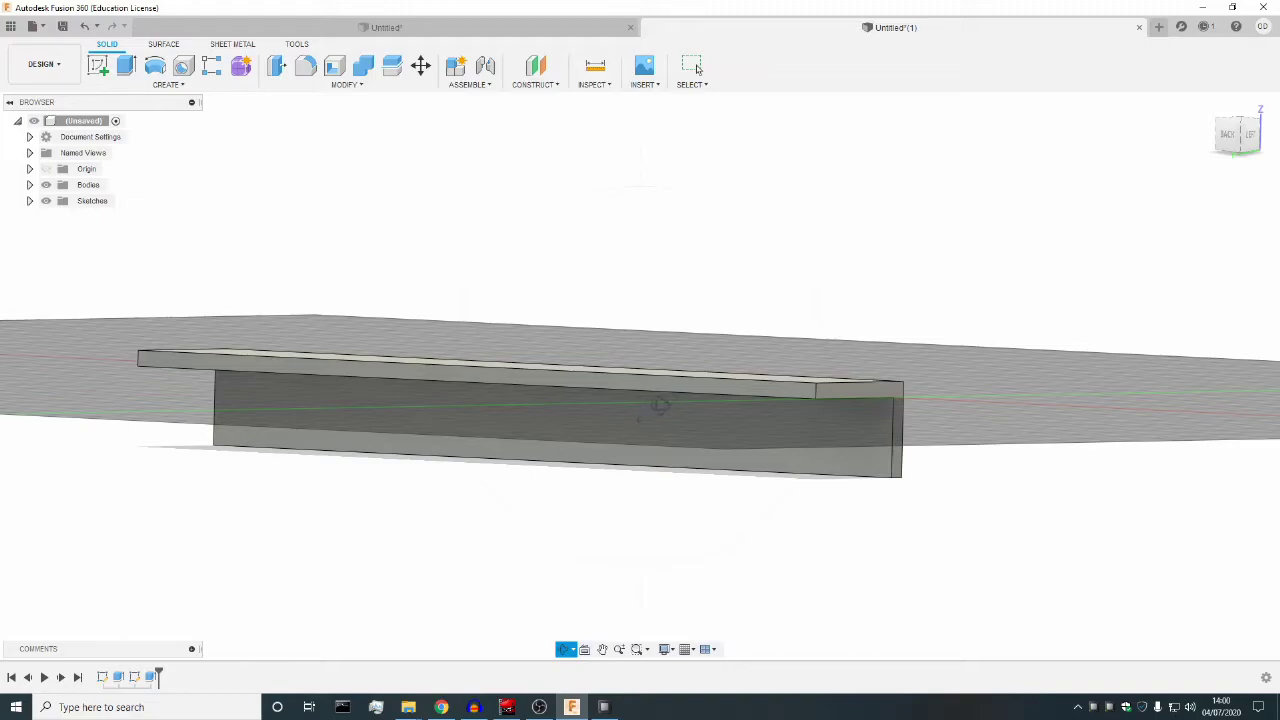
pyautogui.press('Escape')
pyautogui.click(676, 387)
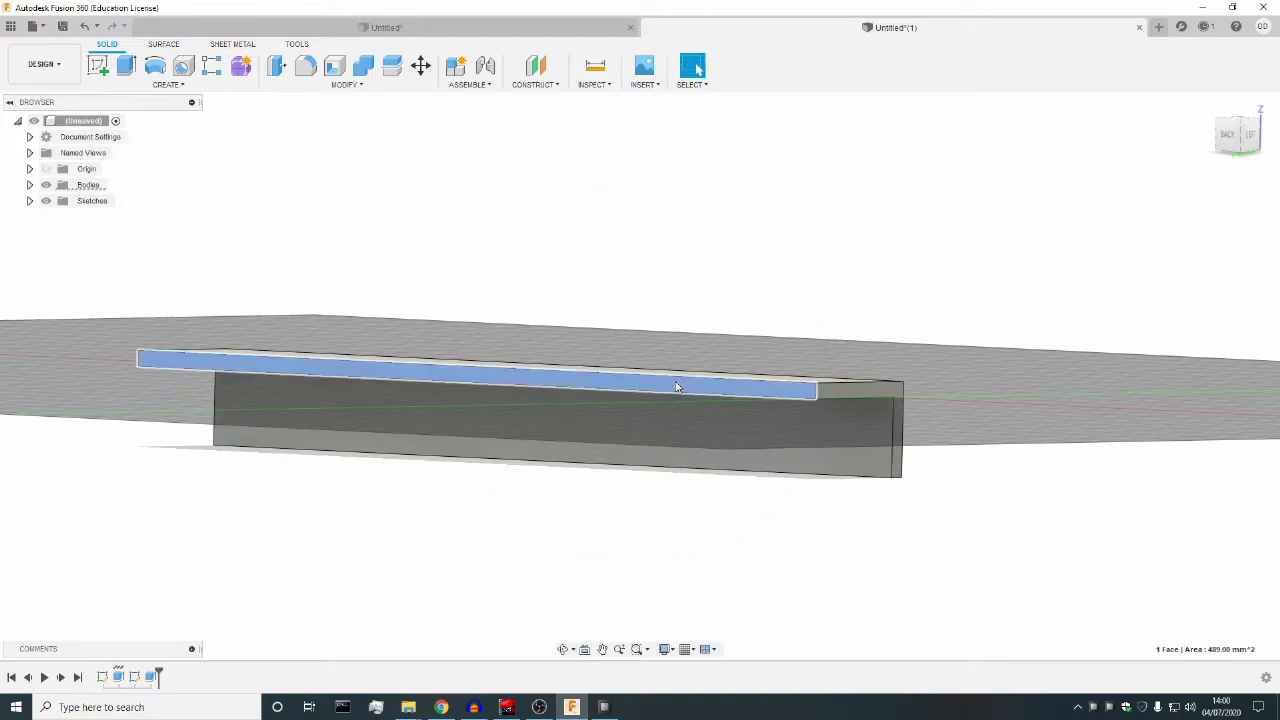
pyautogui.rightClick(676, 387)
pyautogui.click(675, 453)
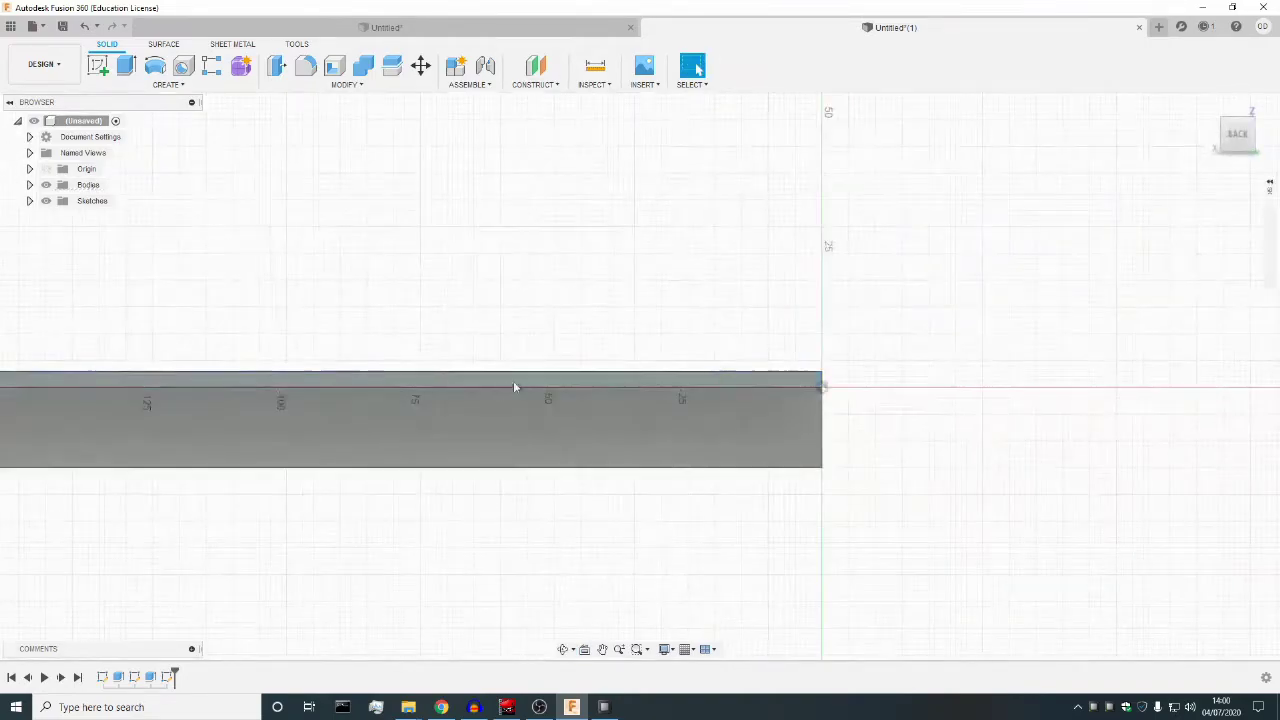
pyautogui.click(602, 649)
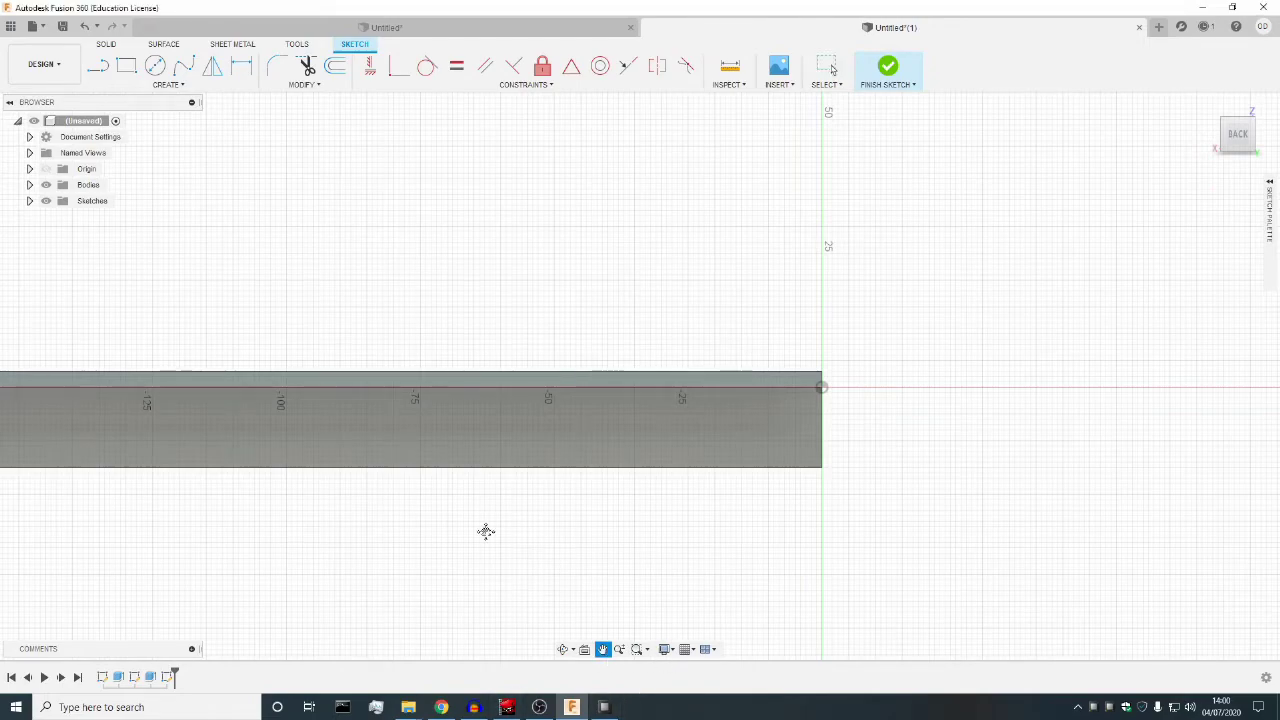
pyautogui.moveTo(486, 529); pyautogui.dragTo(689, 523)
pyautogui.press('Escape')
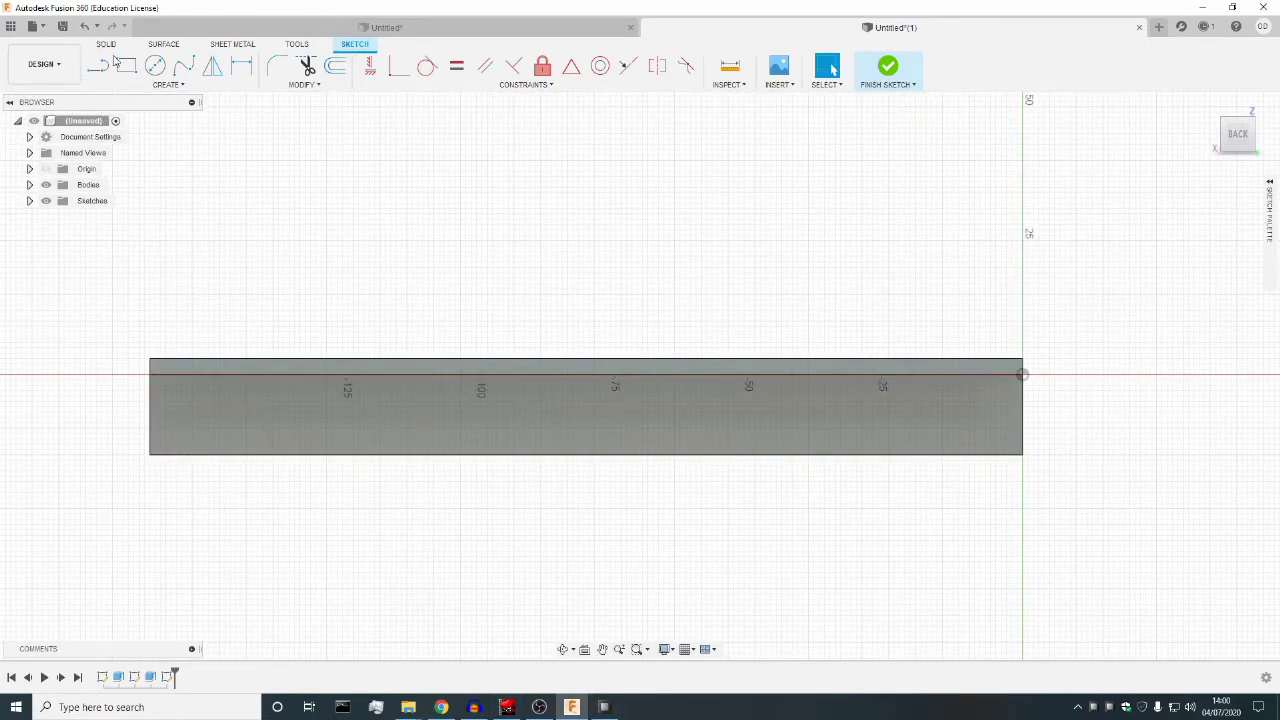
# Draw a rectangle from the body's top-left corner and dimension it 25 mm tall by 163 mm long.
pyautogui.click(126, 66)
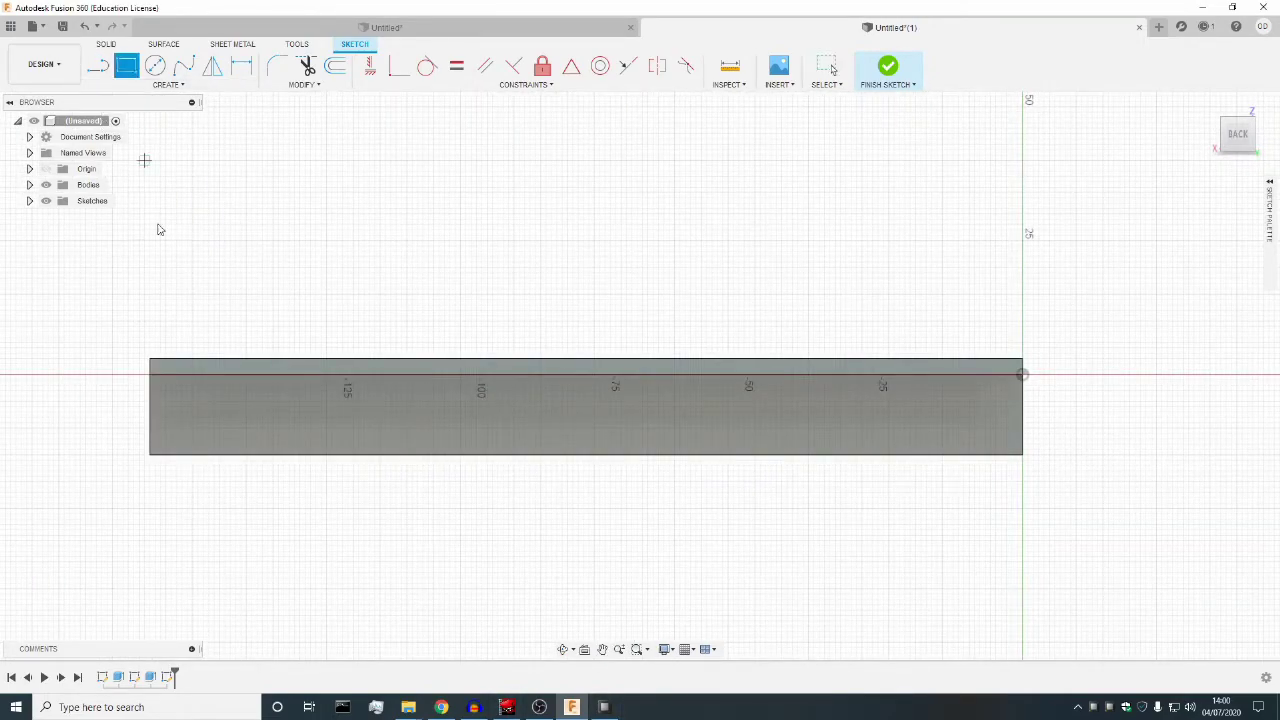
pyautogui.click(150, 361)
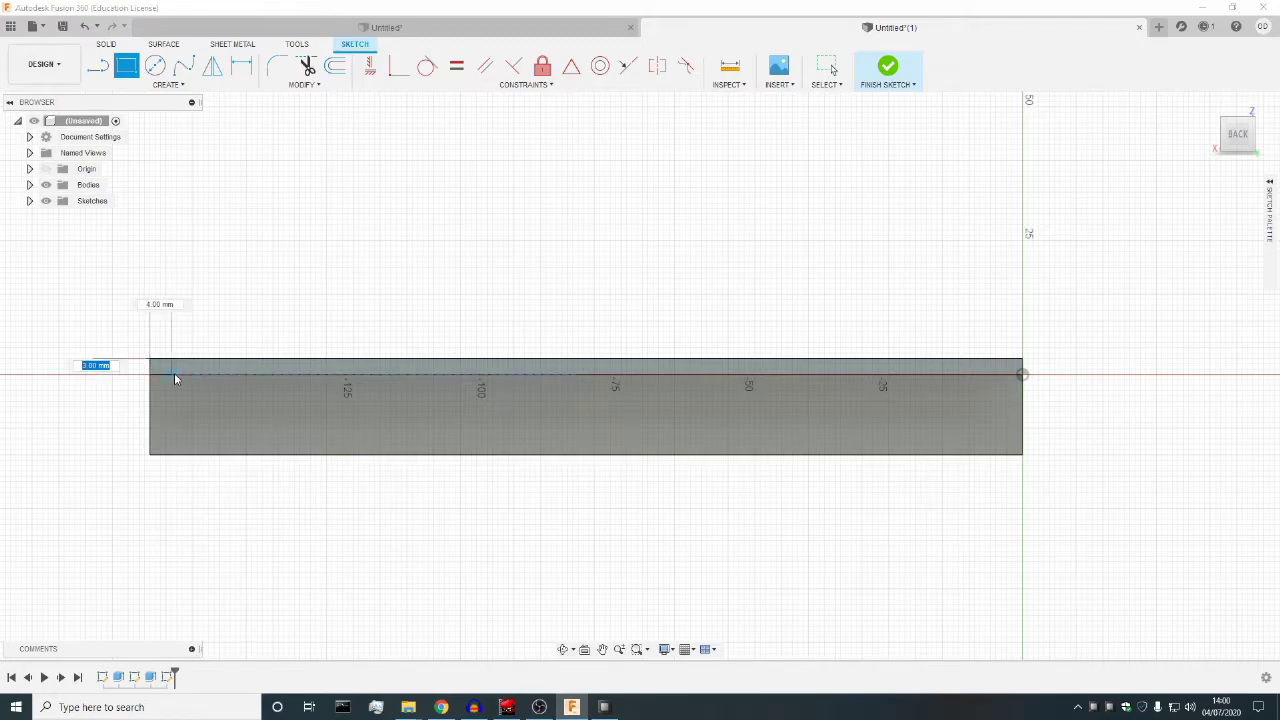
pyautogui.click(1025, 492)
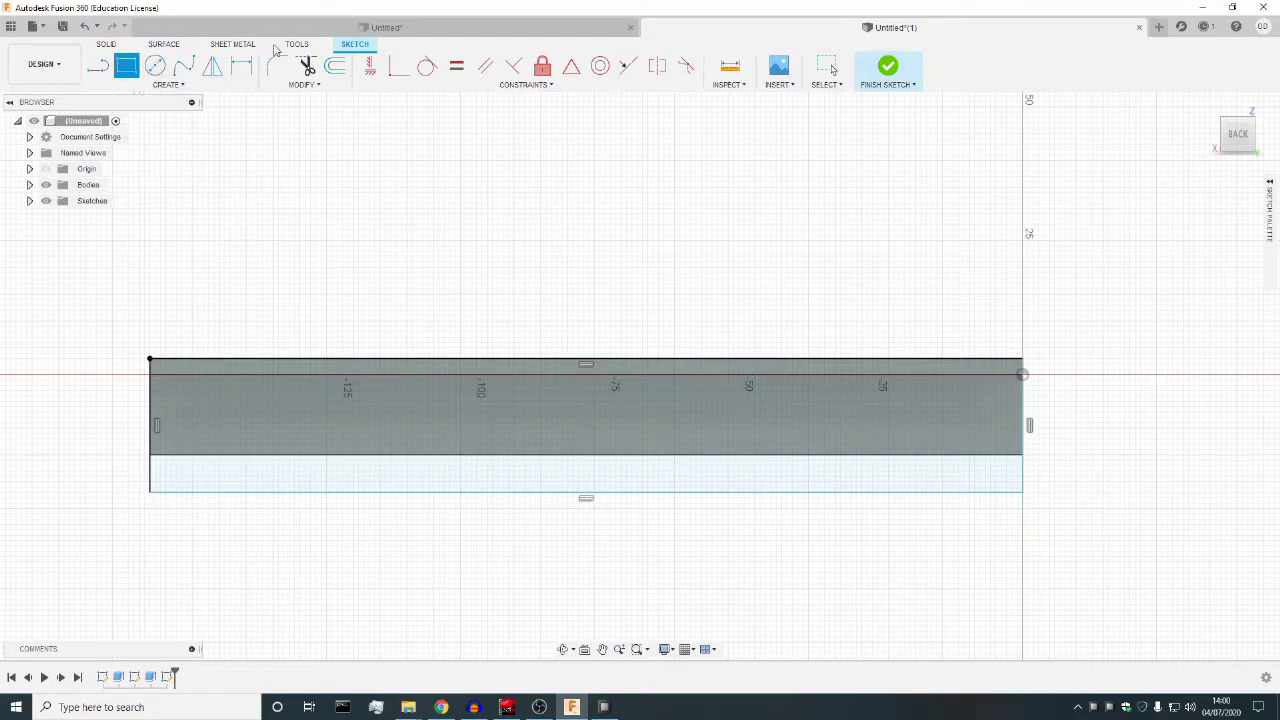
pyautogui.press('d')
pyautogui.click(150, 420)
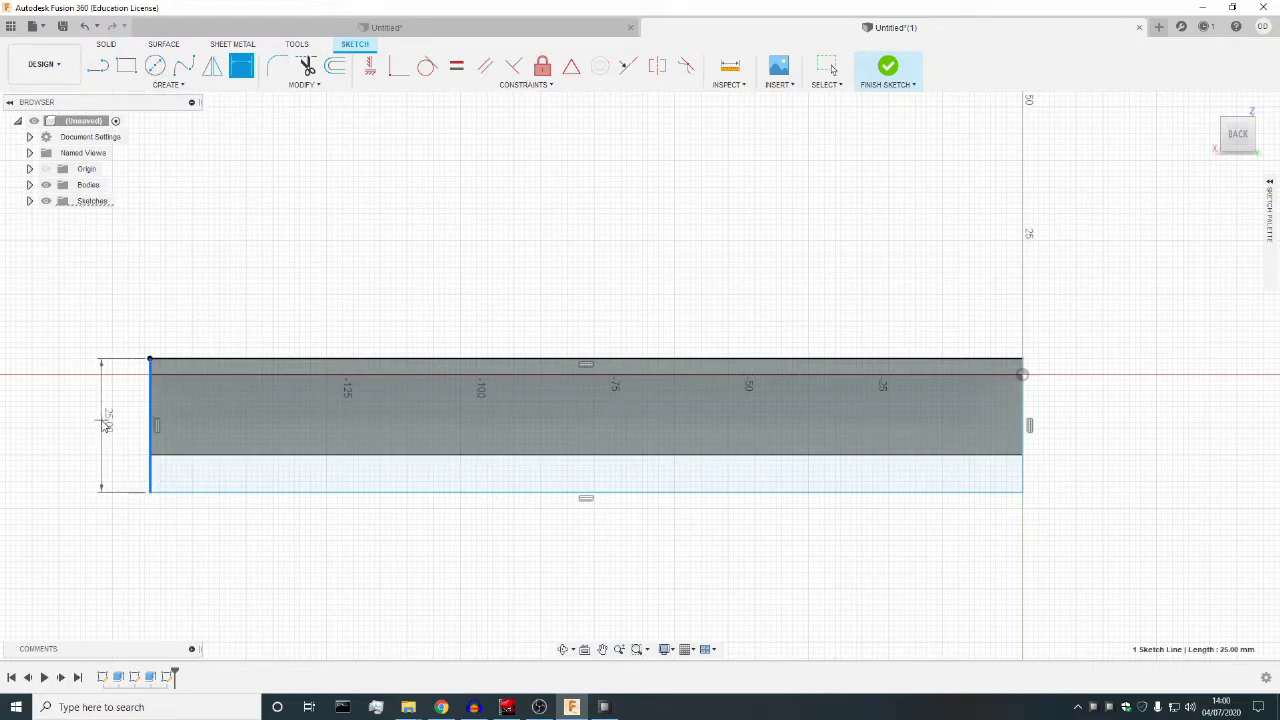
pyautogui.click(102, 500)
pyautogui.press('Return')
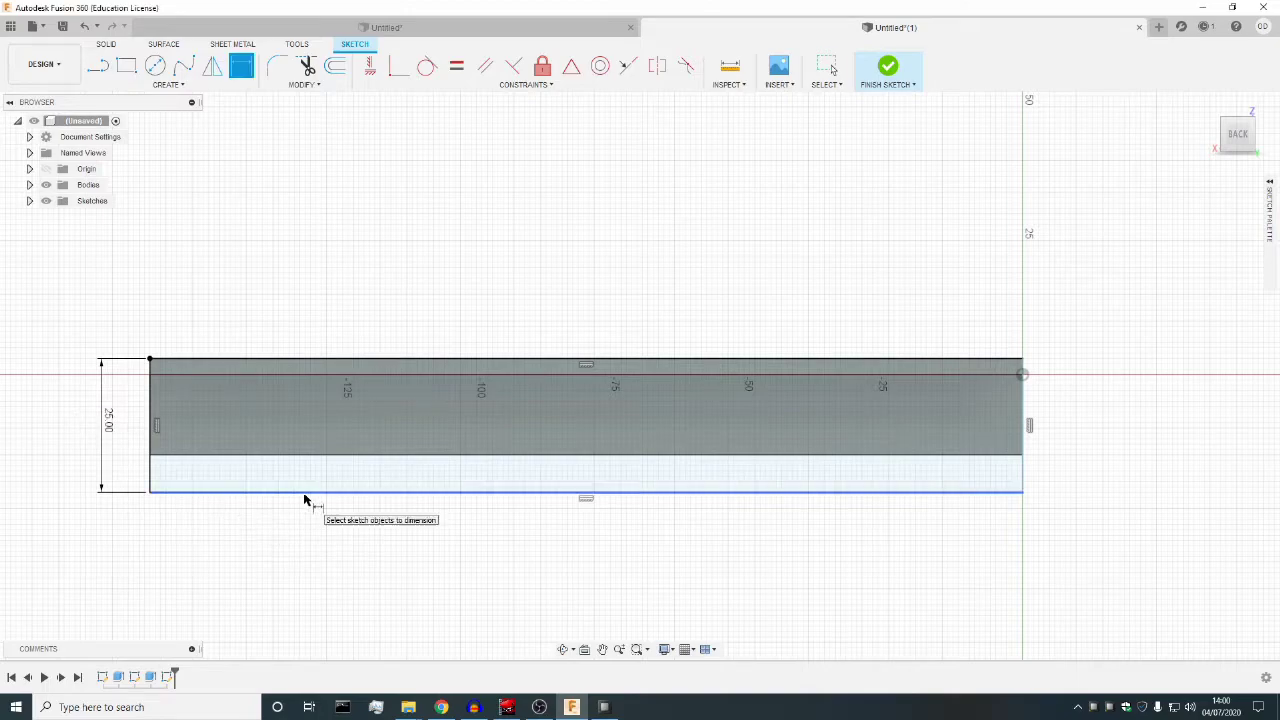
pyautogui.click(305, 492)
pyautogui.click(302, 544)
pyautogui.press('Return')
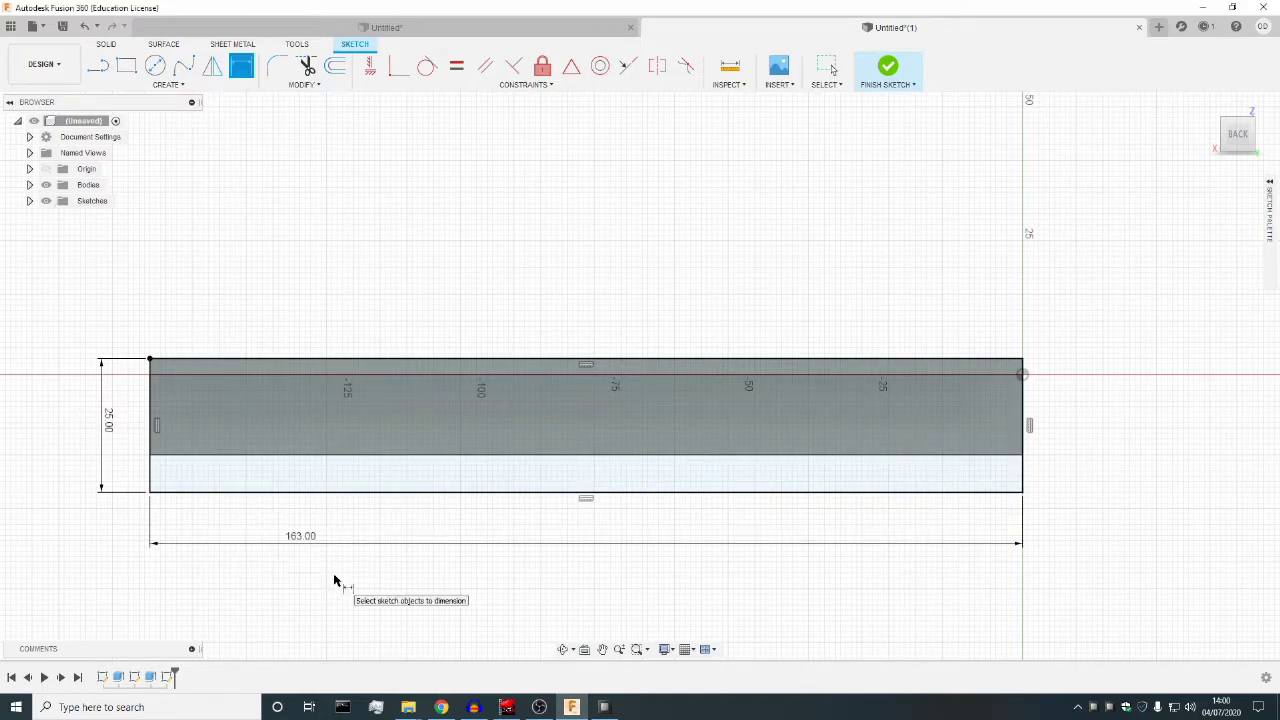
# Extrude both profiles of the 25 x 163 mm rectangle 3 mm as a join.
pyautogui.click(106, 44)
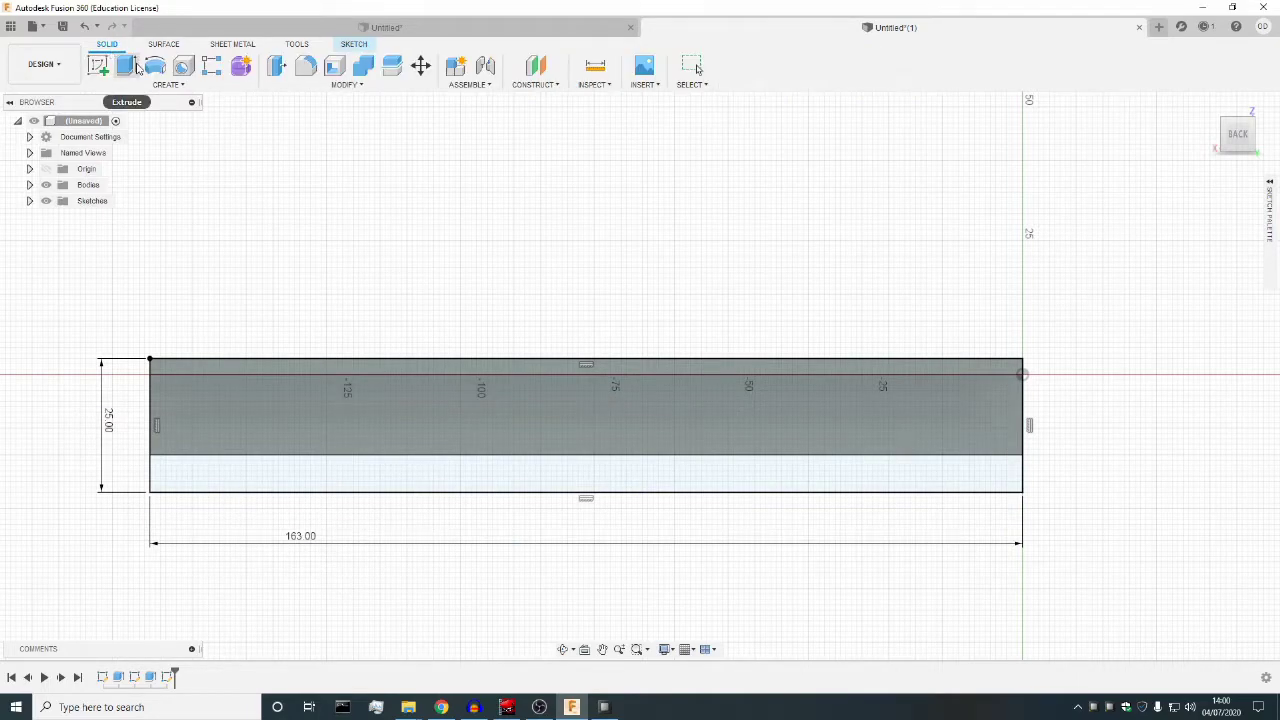
pyautogui.click(127, 66)
pyautogui.click(332, 416)
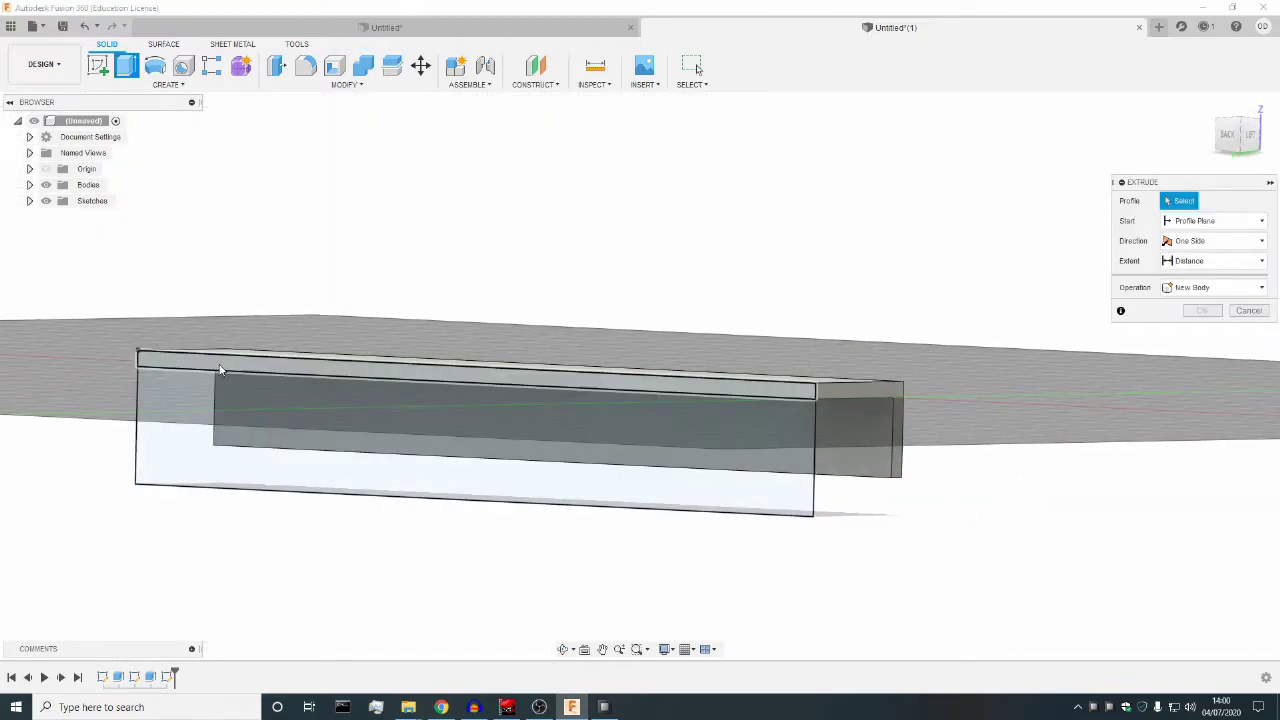
pyautogui.click(258, 455)
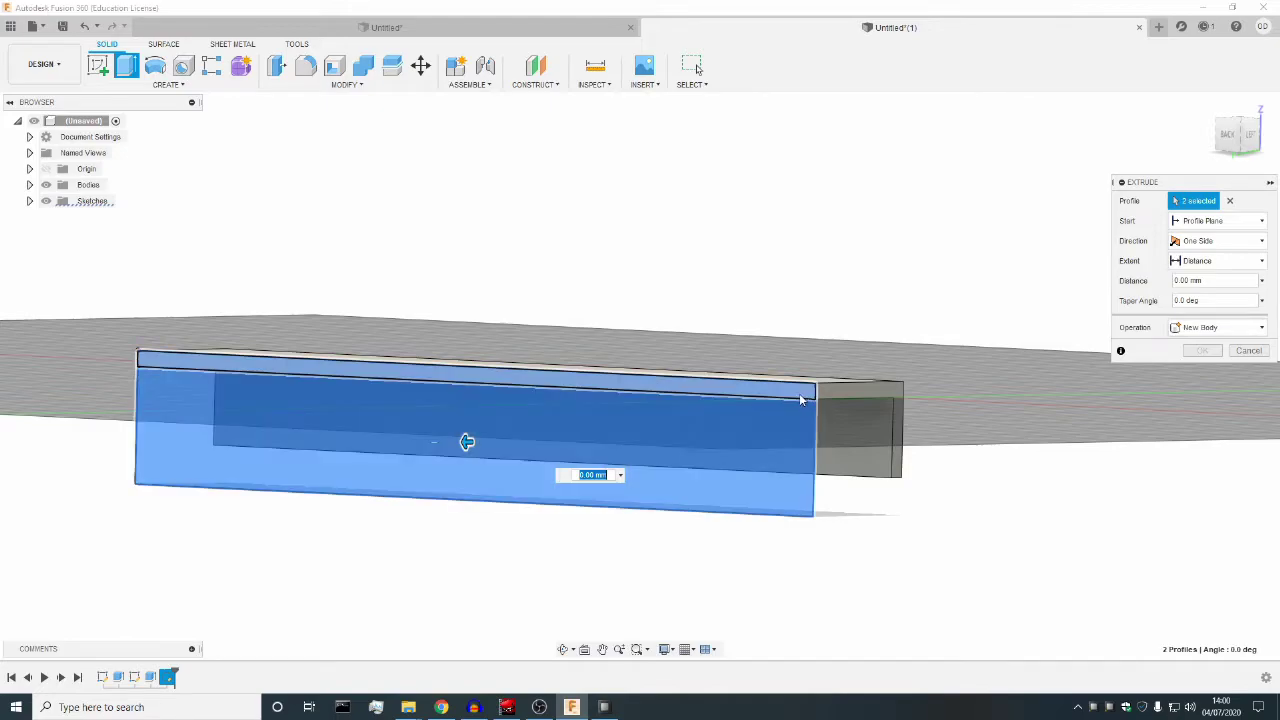
pyautogui.click(1210, 280)
pyautogui.write('3')
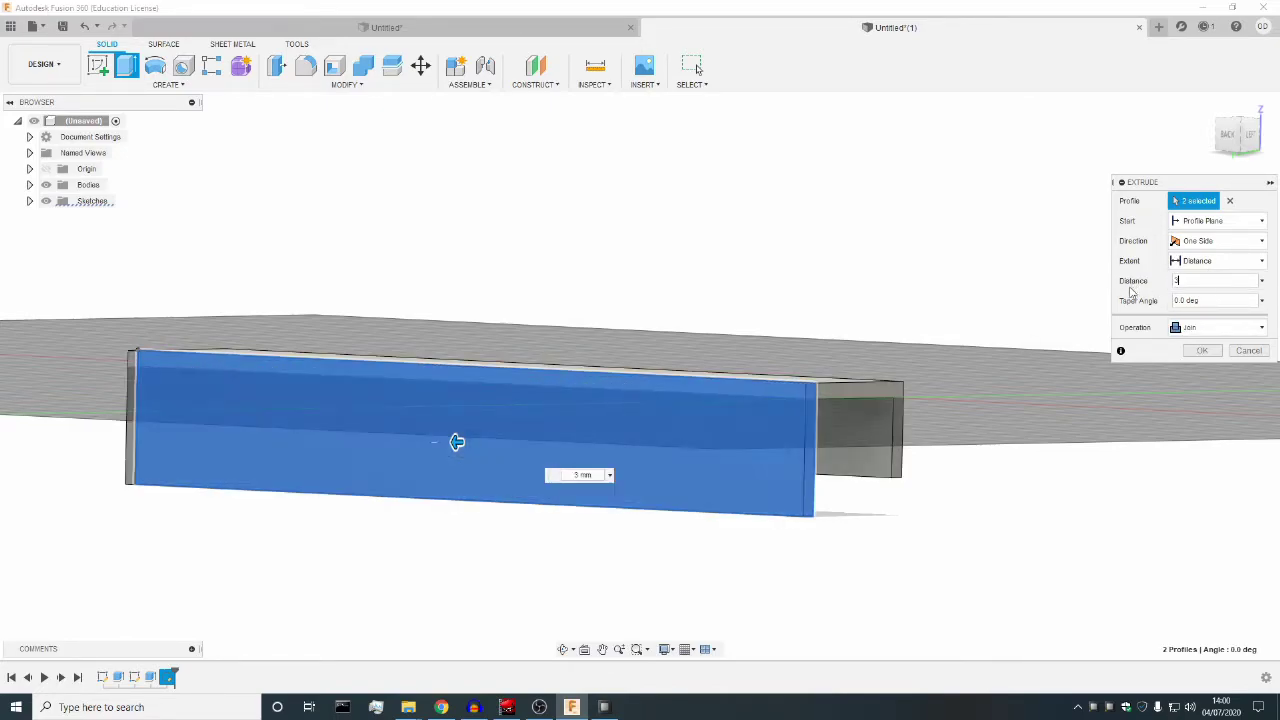
pyautogui.click(563, 649)
pyautogui.moveTo(713, 595); pyautogui.dragTo(834, 540)
pyautogui.press('Escape')
pyautogui.click(1203, 351)
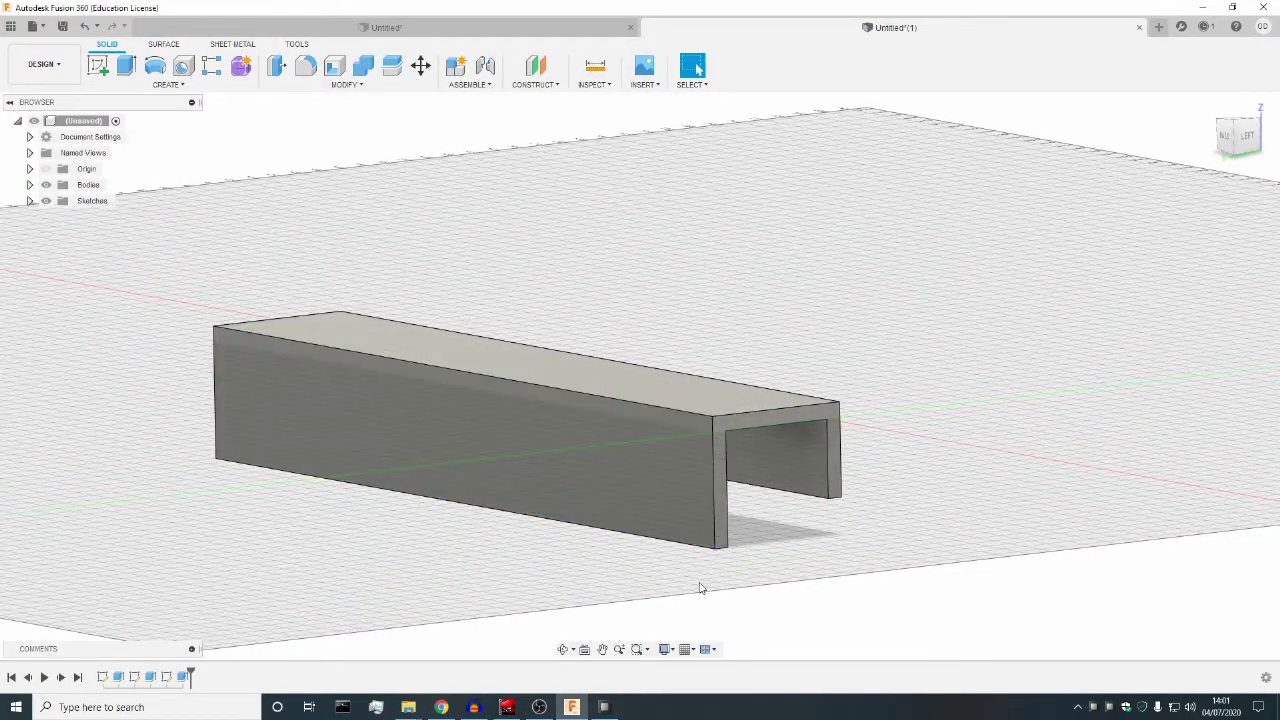
pyautogui.click(566, 649)
pyautogui.moveTo(760, 551); pyautogui.dragTo(648, 540)
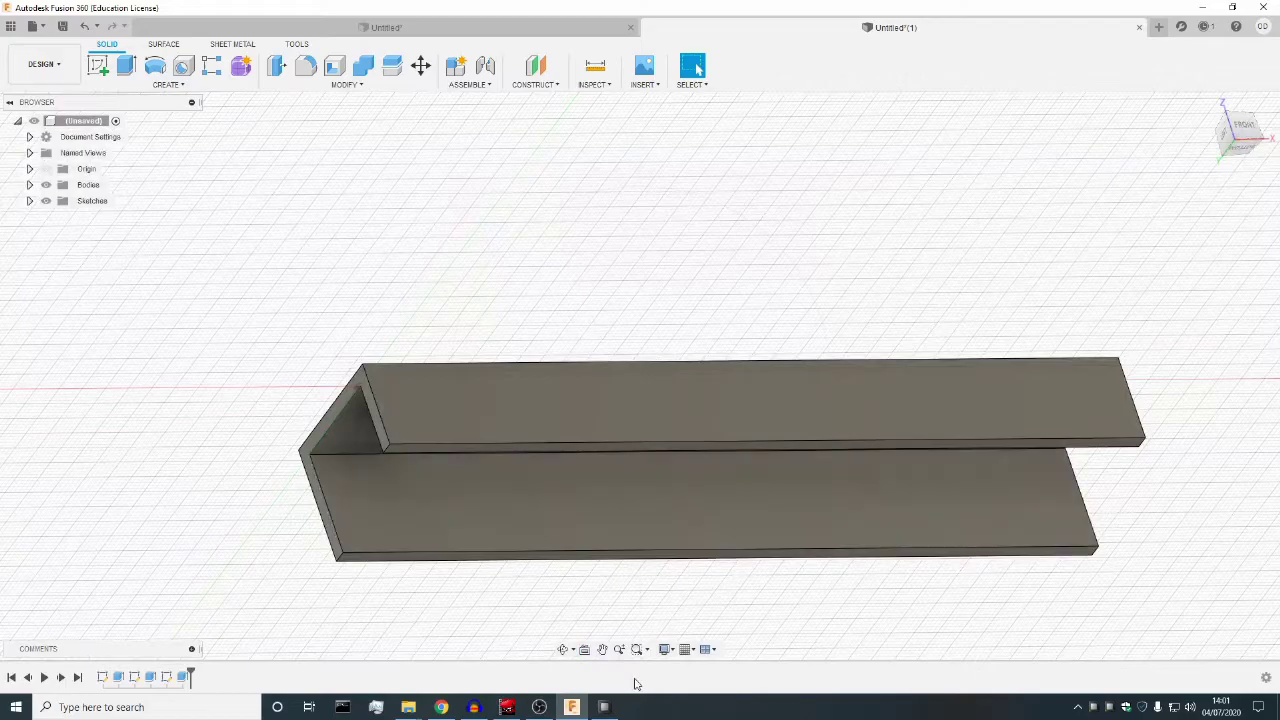
pyautogui.moveTo(670, 526); pyautogui.dragTo(781, 545)
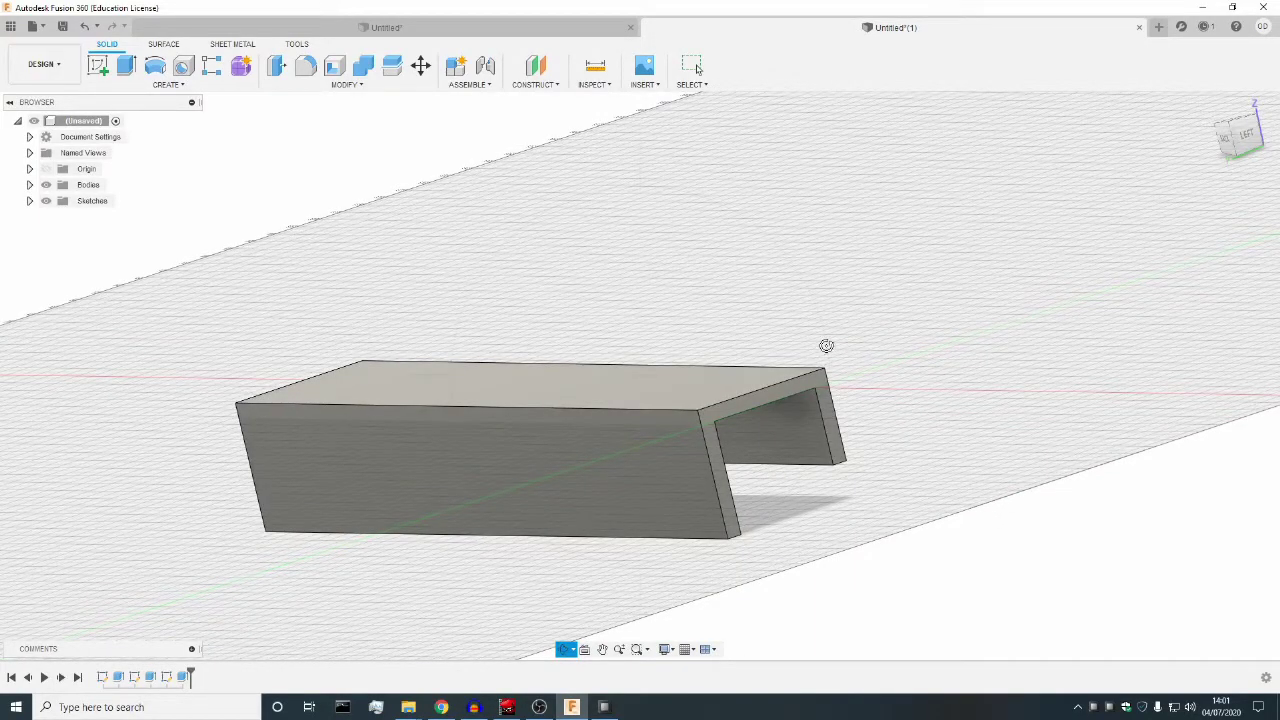
pyautogui.moveTo(822, 468); pyautogui.dragTo(686, 506)
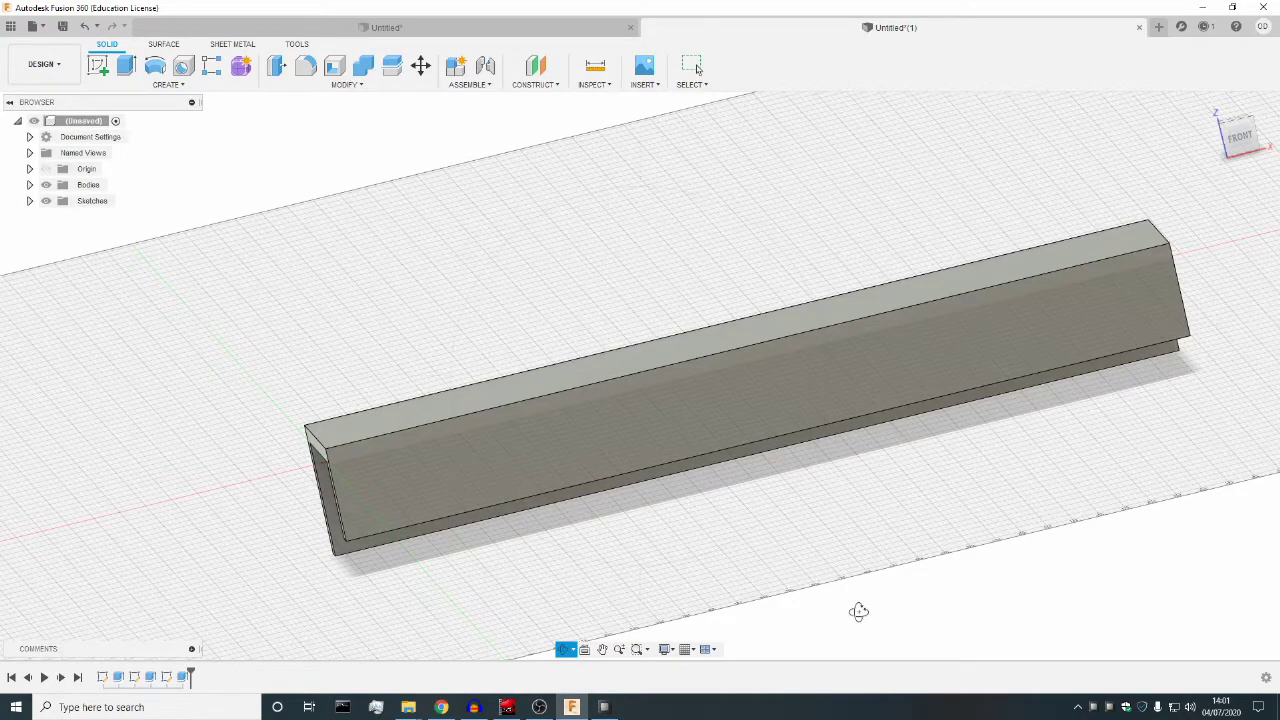
# Start a new sketch on the U-channel's top face.
pyautogui.press('Escape')
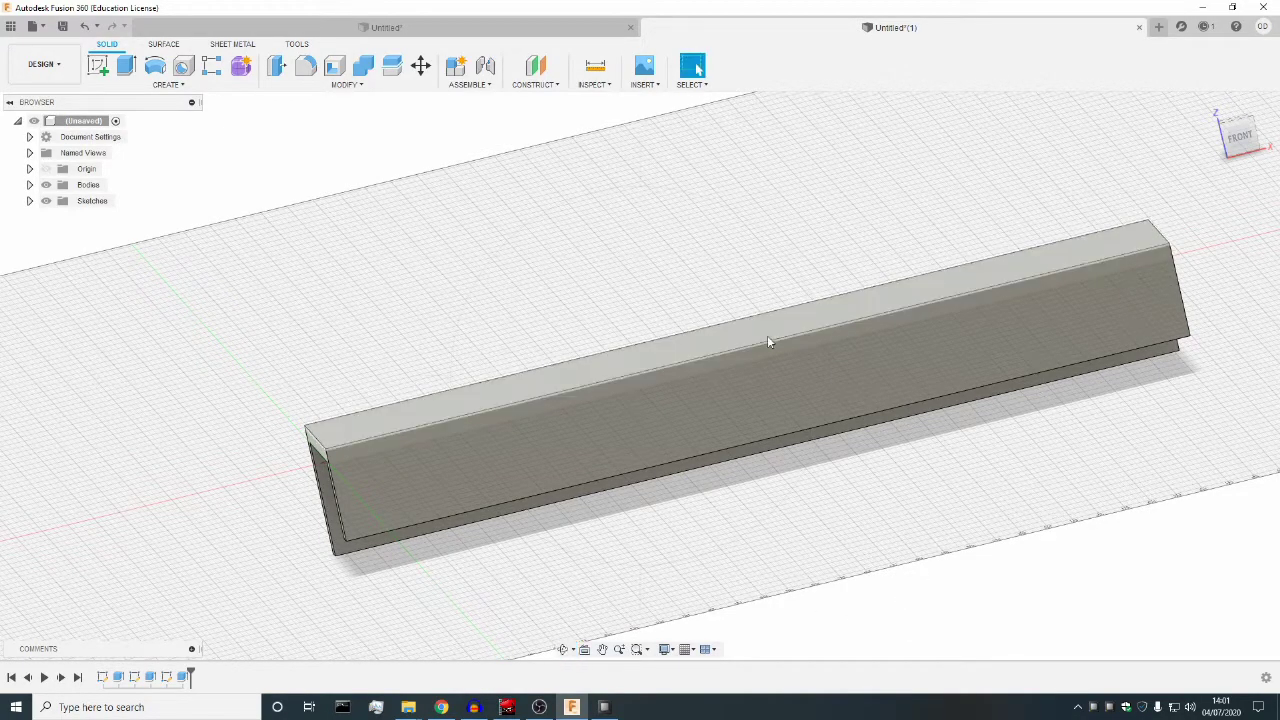
pyautogui.click(758, 337)
pyautogui.rightClick(758, 337)
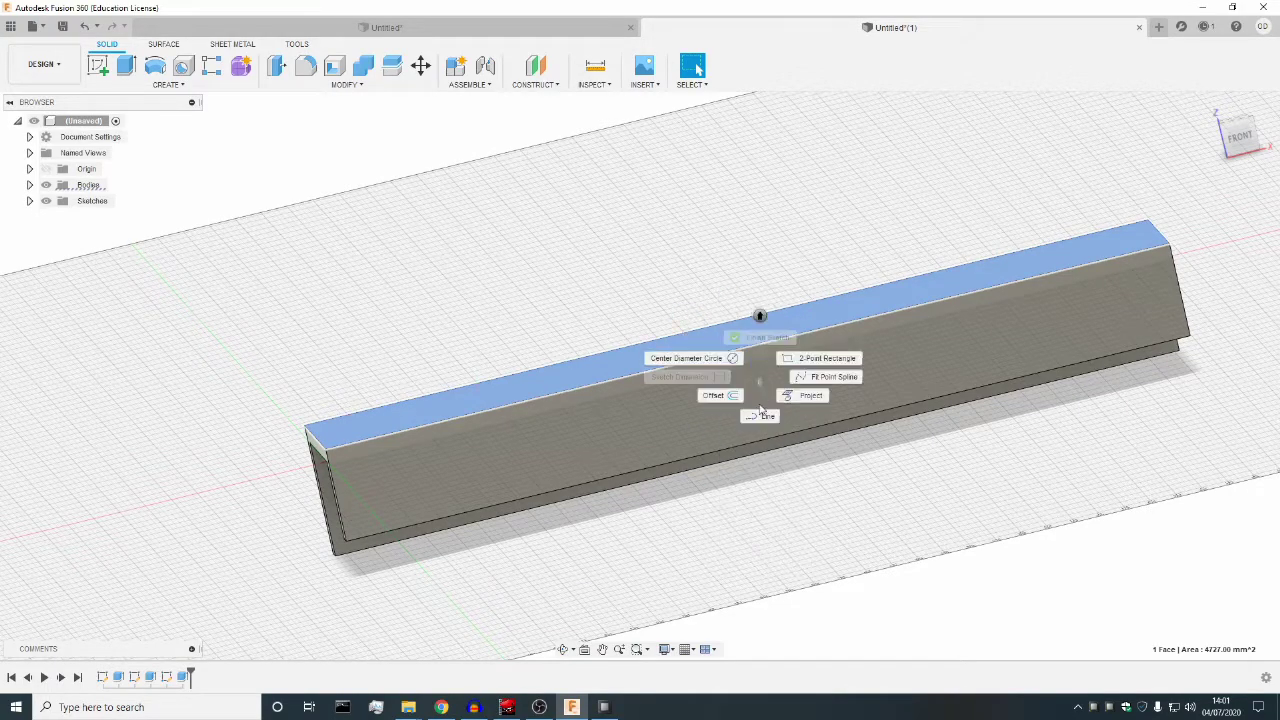
pyautogui.press('Escape')
pyautogui.rightClick(701, 342)
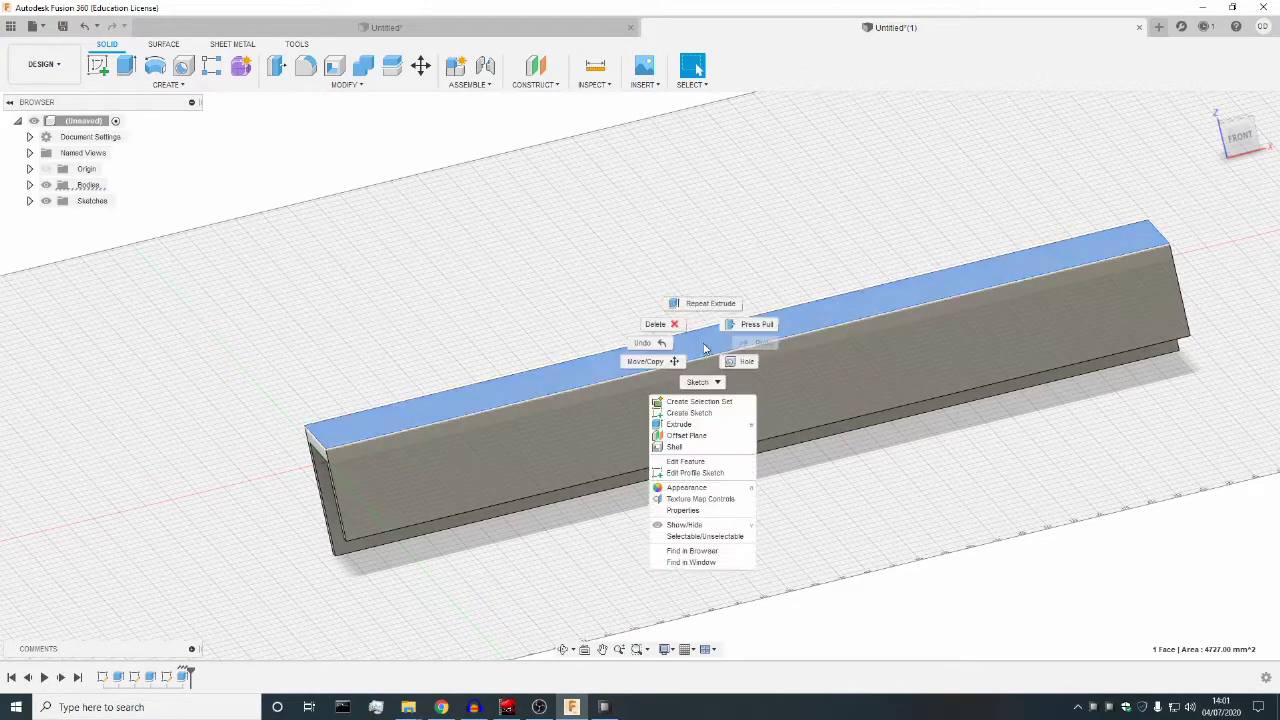
pyautogui.click(690, 413)
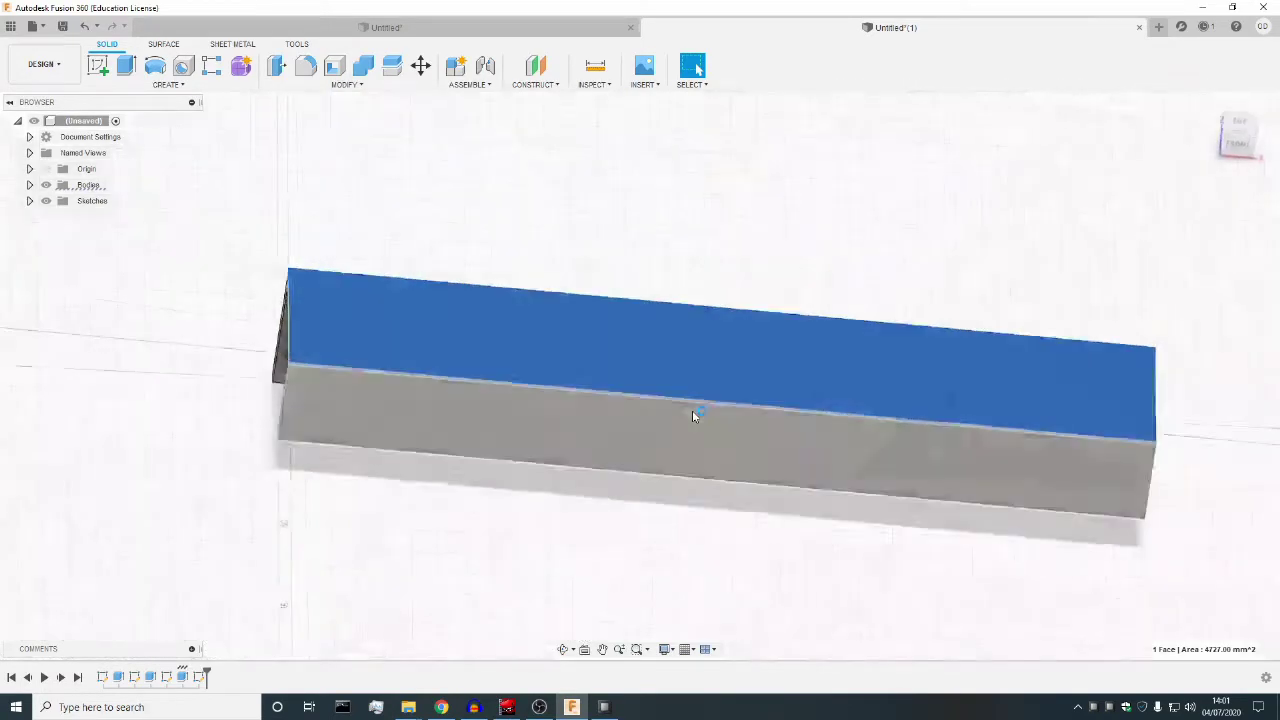
# Draw a vertical line from the top edge's midpoint to the bottom edge.
pyautogui.click(98, 67)
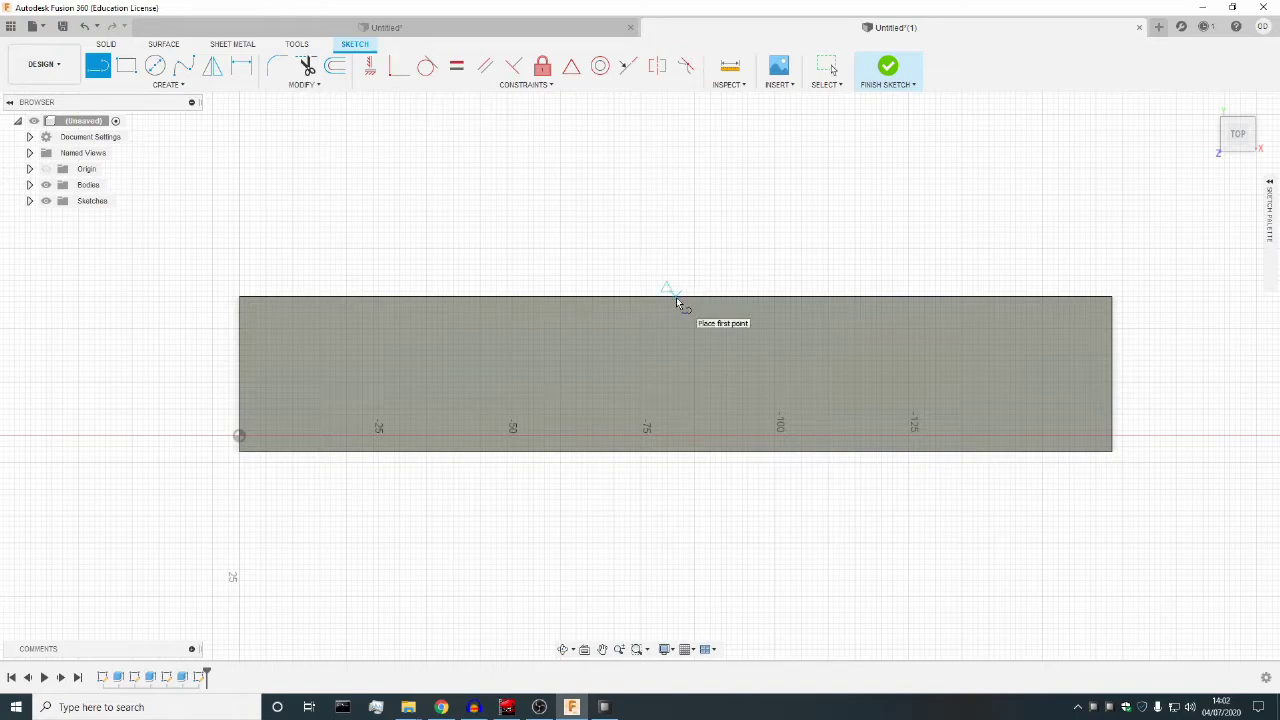
pyautogui.click(678, 298)
pyautogui.click(679, 452)
pyautogui.press('Escape')
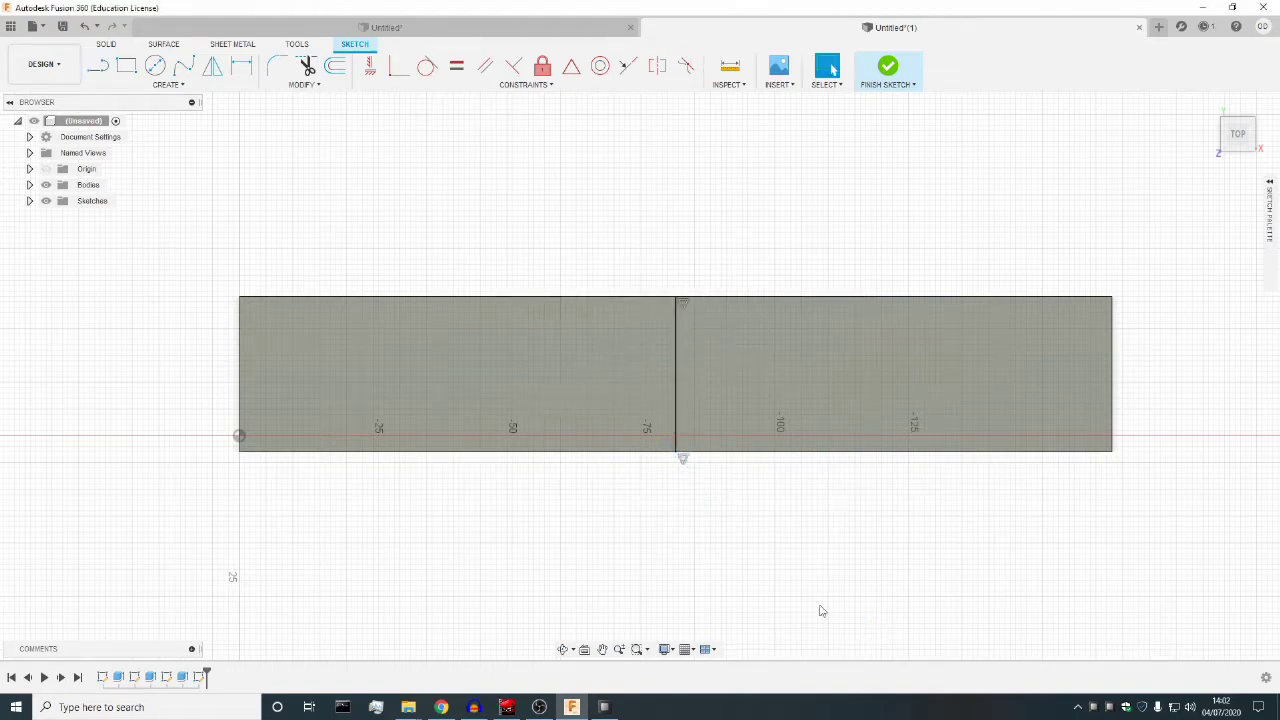
pyautogui.click(678, 383)
pyautogui.click(98, 67)
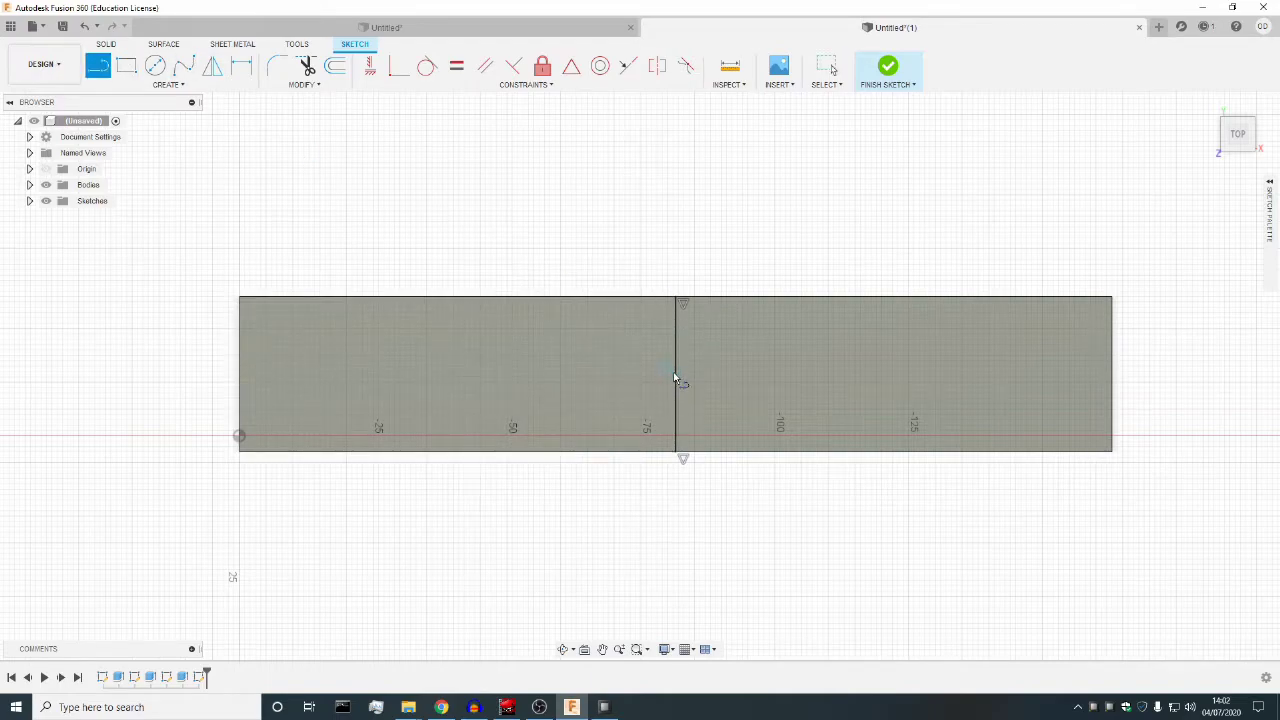
pyautogui.click(240, 373)
# Finish the horizontal line at the right edge's midpoint, crossing the vertical line.
pyautogui.doubleClick(1114, 375)
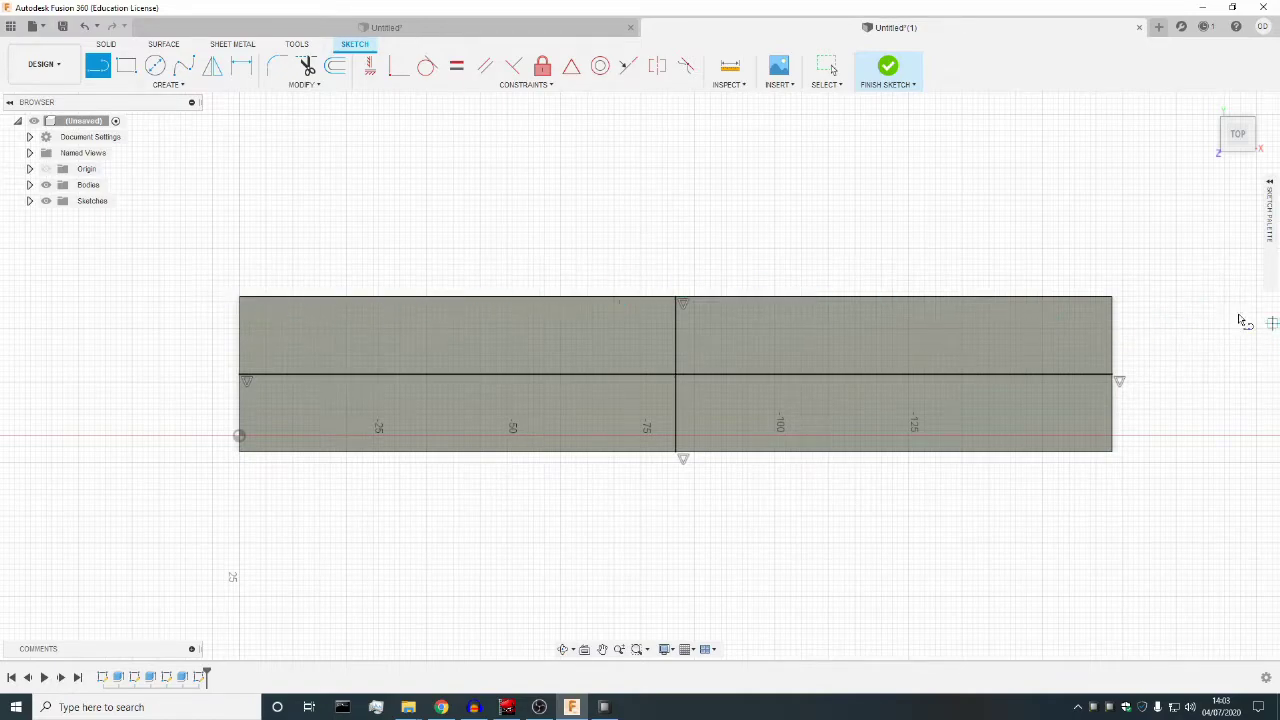
# Draw thin two-point rectangles along the left and right short ends of the base profile.
pyautogui.click(239, 298)
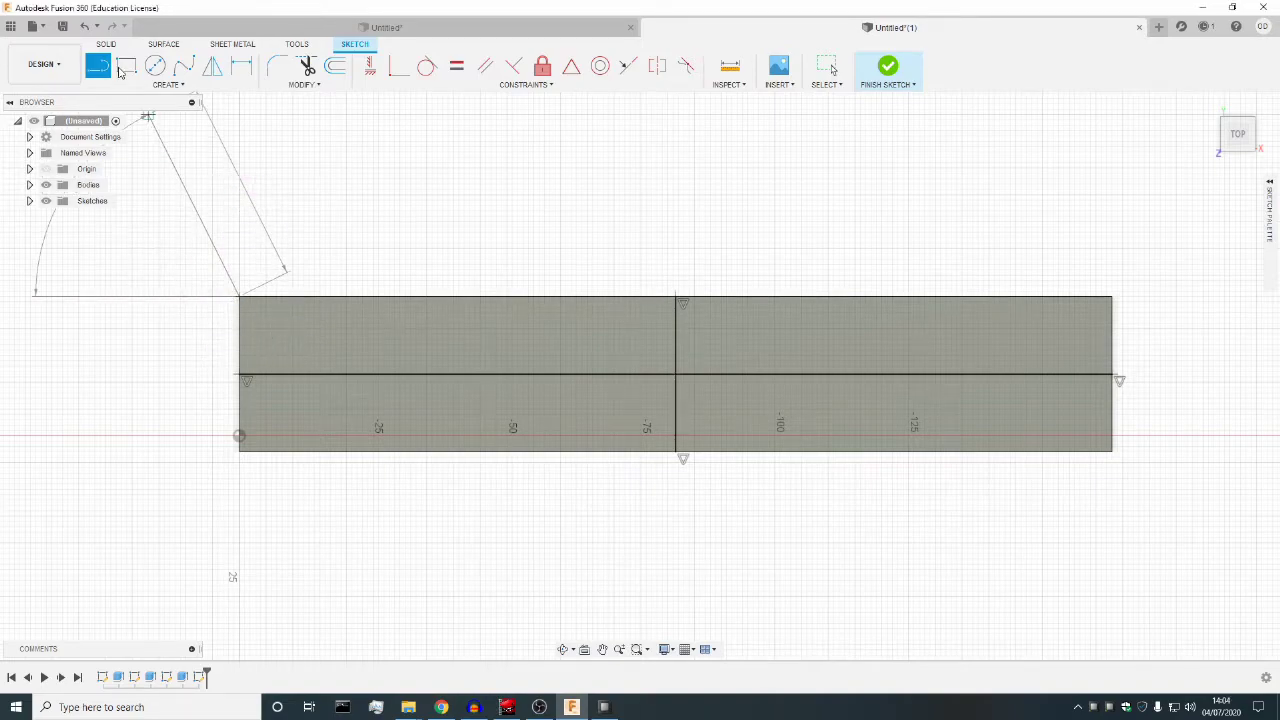
pyautogui.press('Escape')
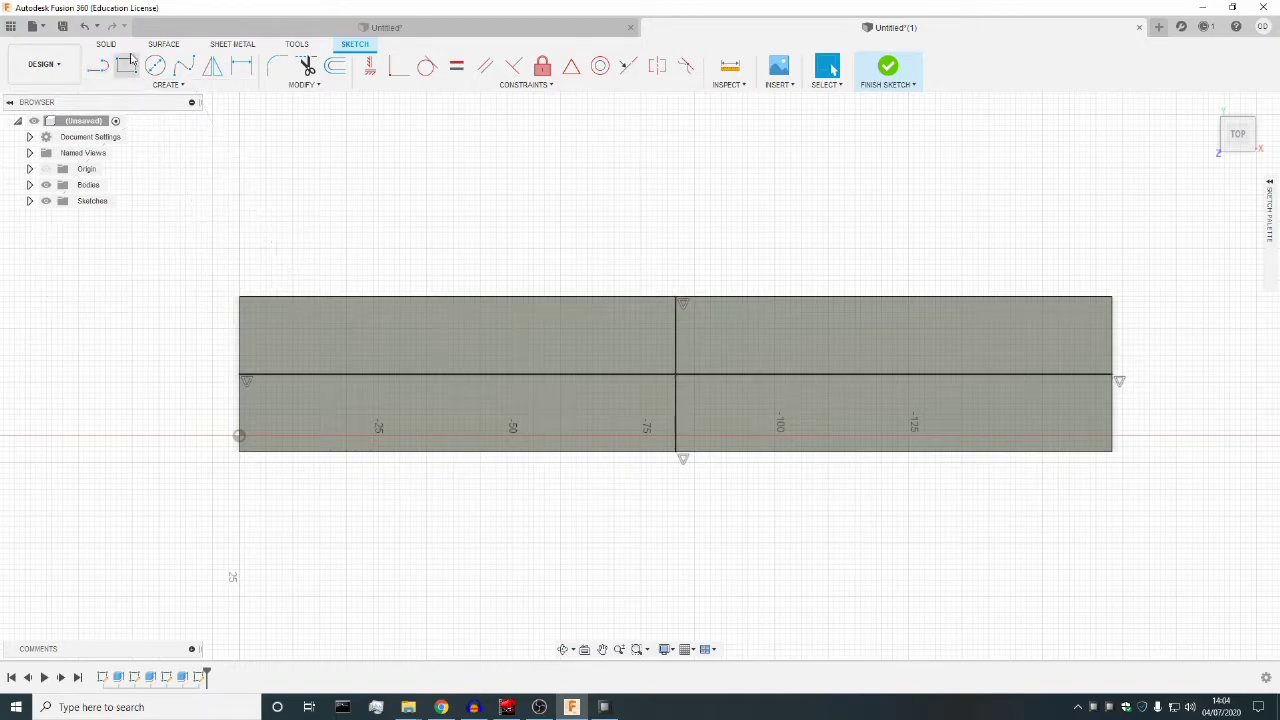
pyautogui.click(127, 64)
pyautogui.click(240, 297)
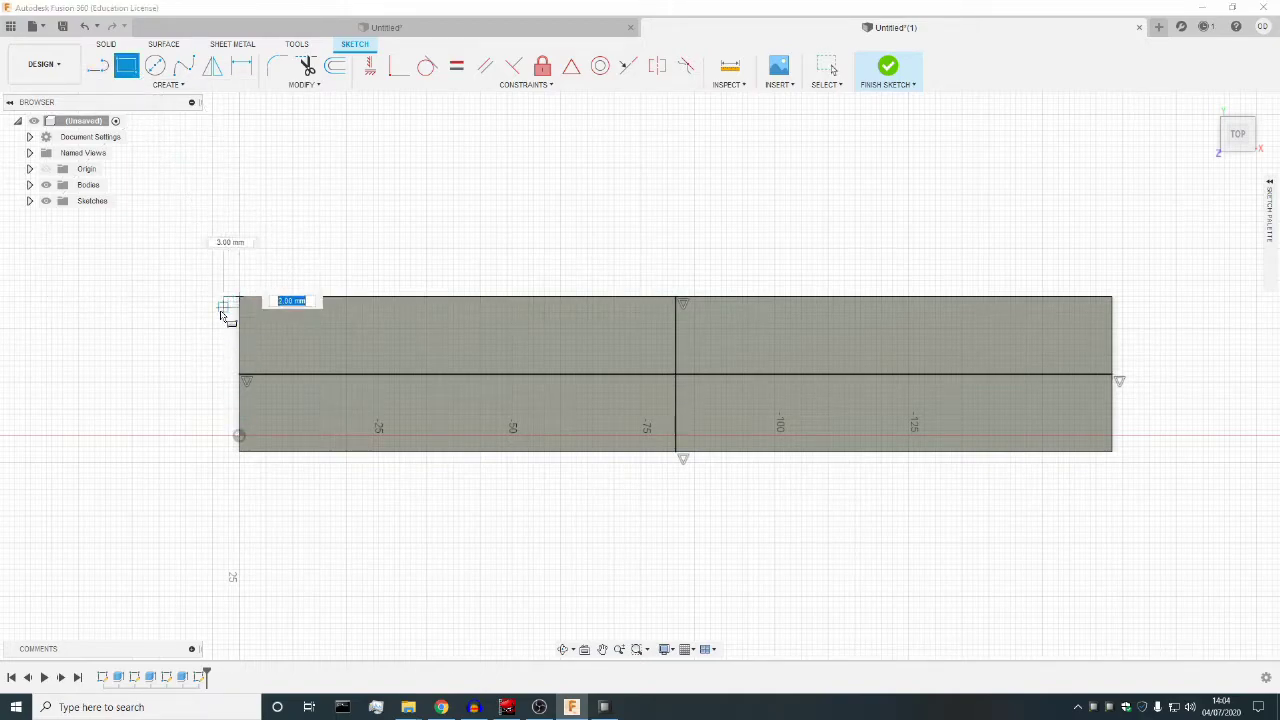
pyautogui.click(212, 454)
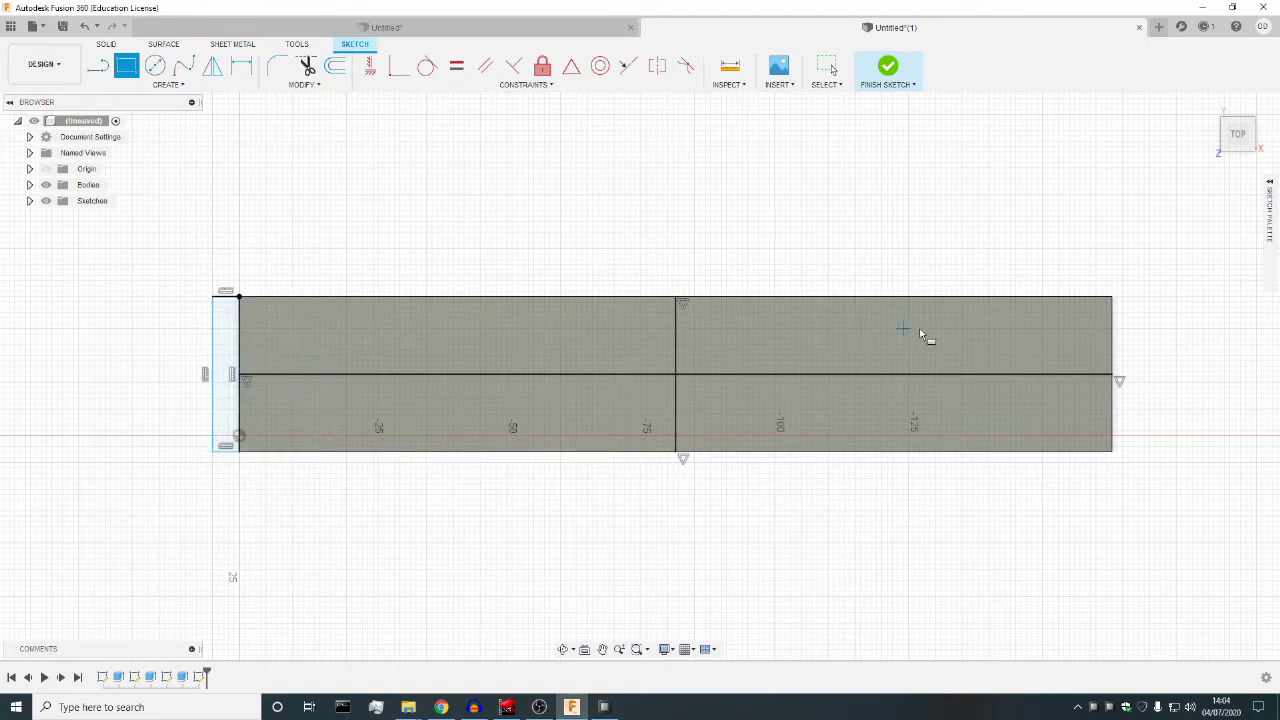
pyautogui.click(1113, 297)
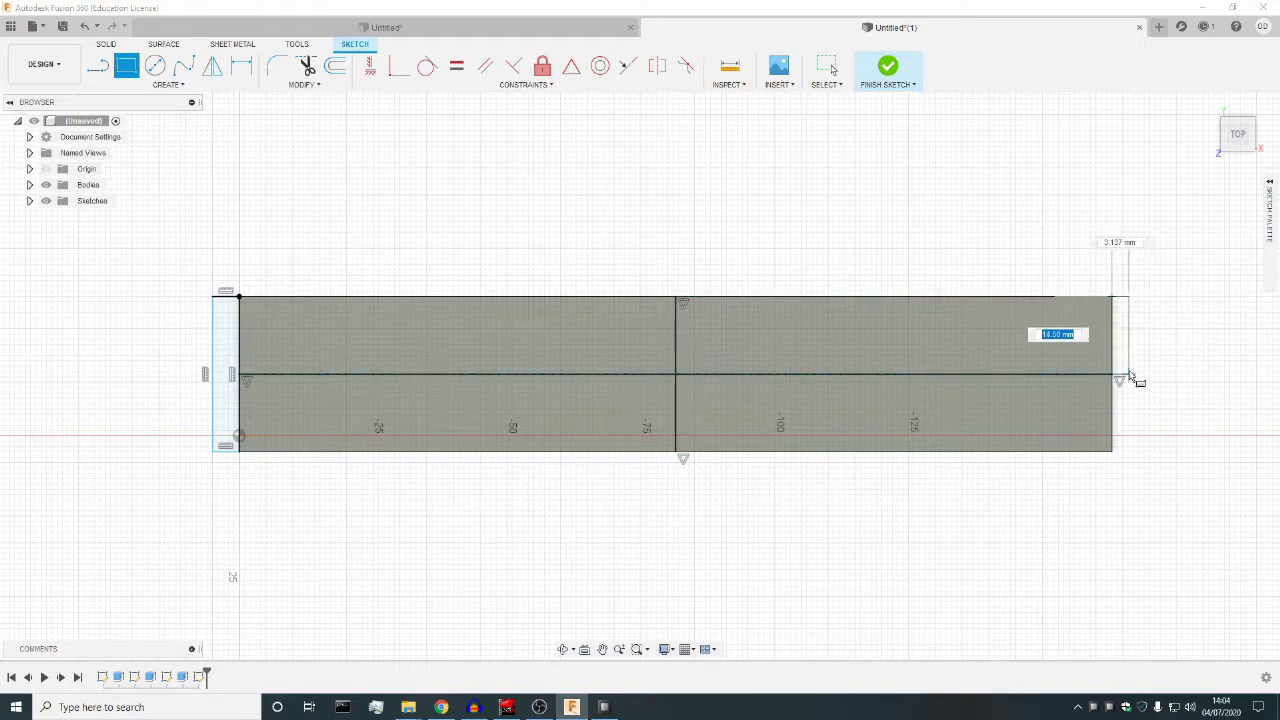
pyautogui.click(1135, 455)
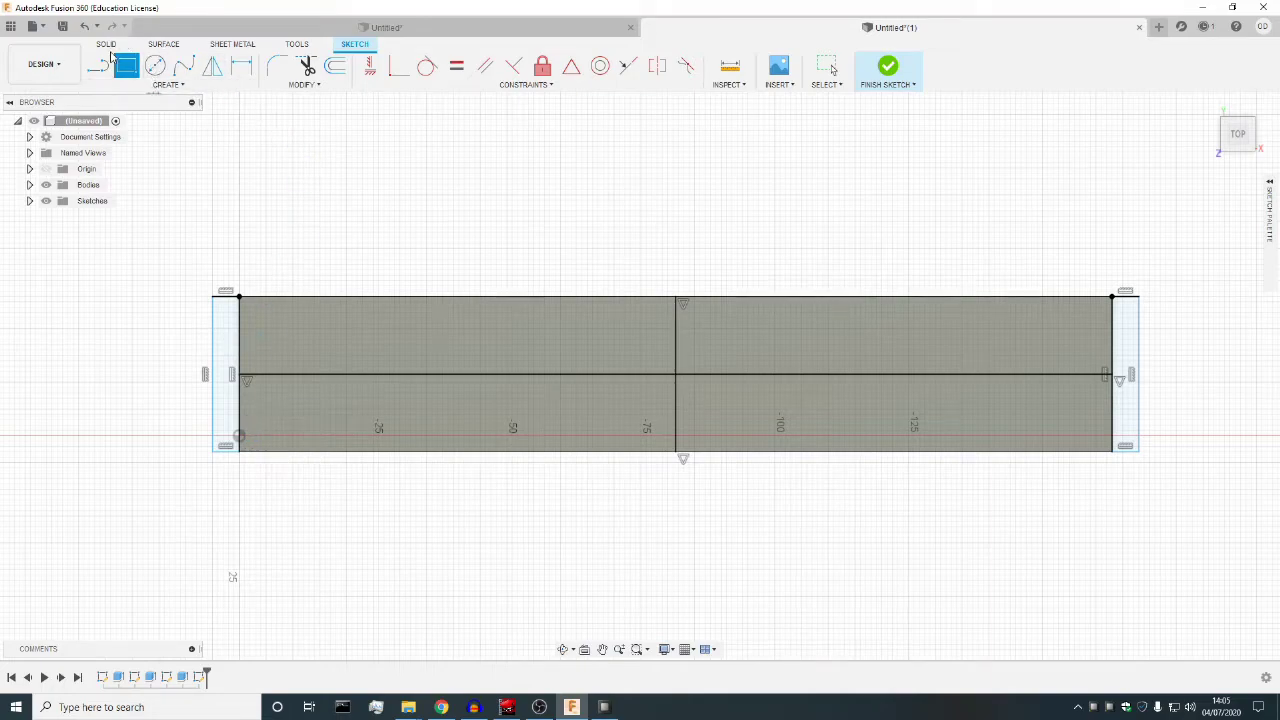
# Extrude the left and right end rectangles together by 81.5 mm.
pyautogui.click(110, 45)
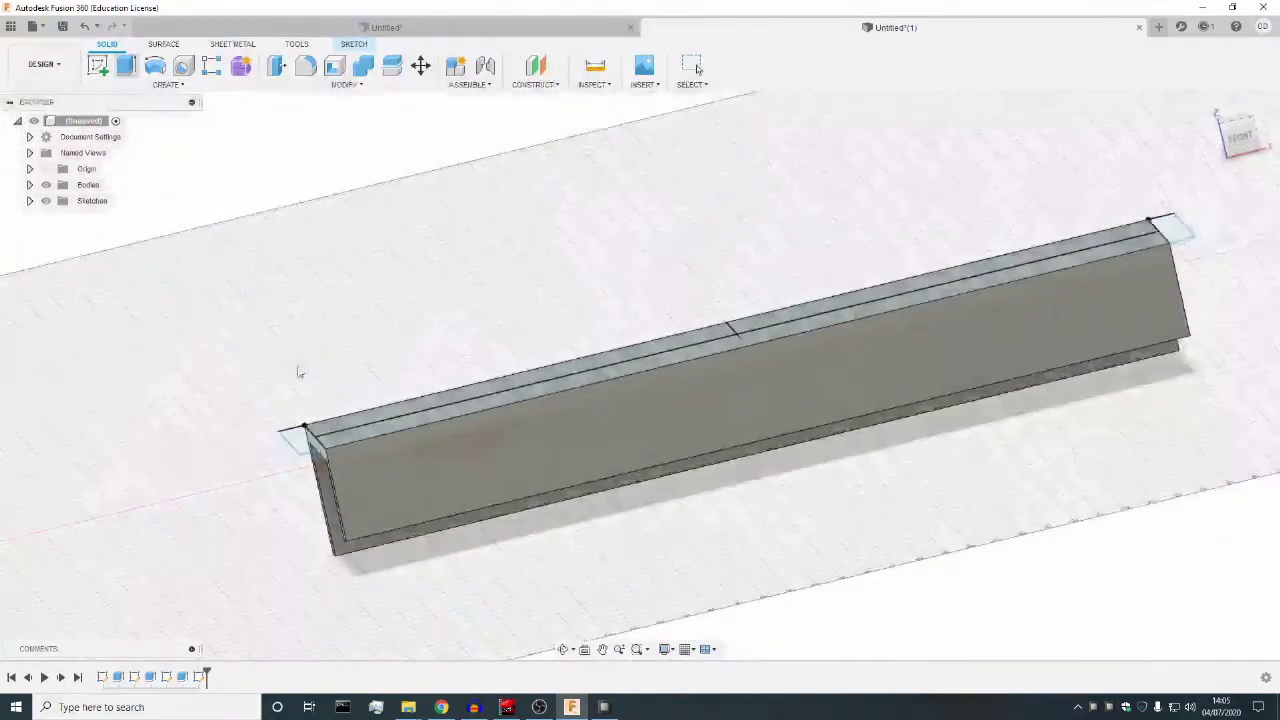
pyautogui.click(126, 65)
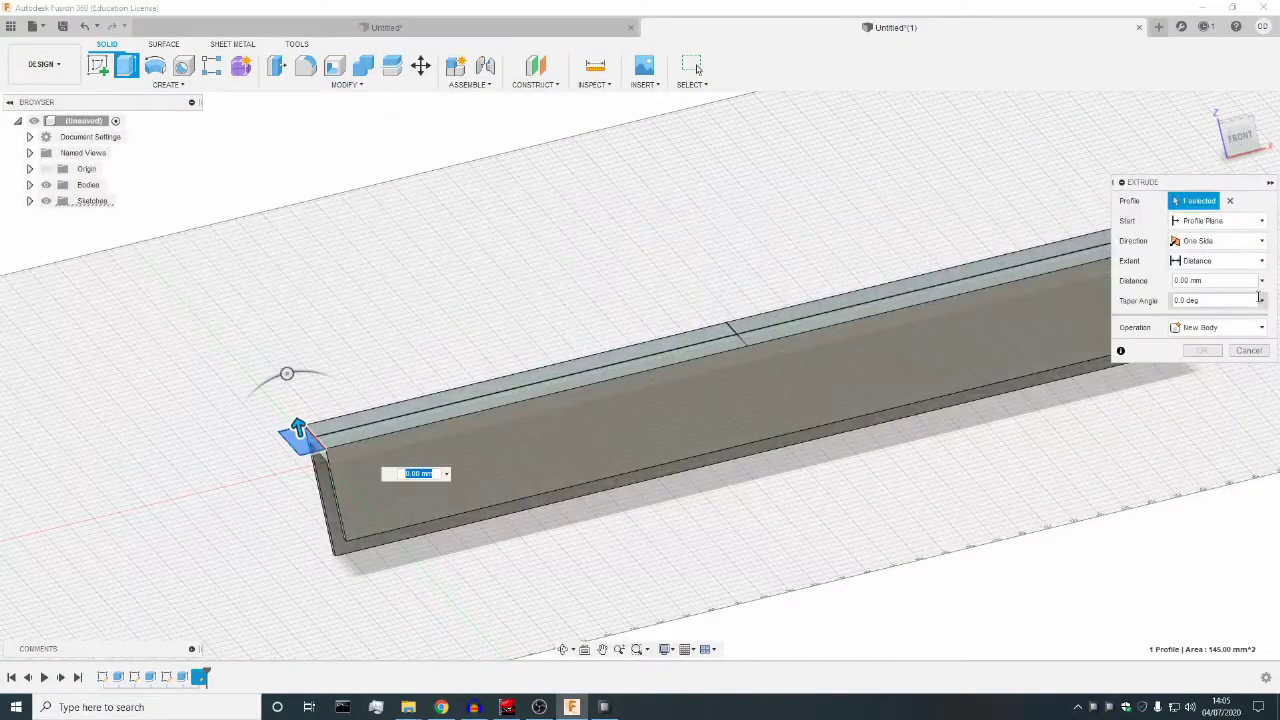
pyautogui.click(565, 649)
pyautogui.moveTo(706, 525); pyautogui.dragTo(1070, 443)
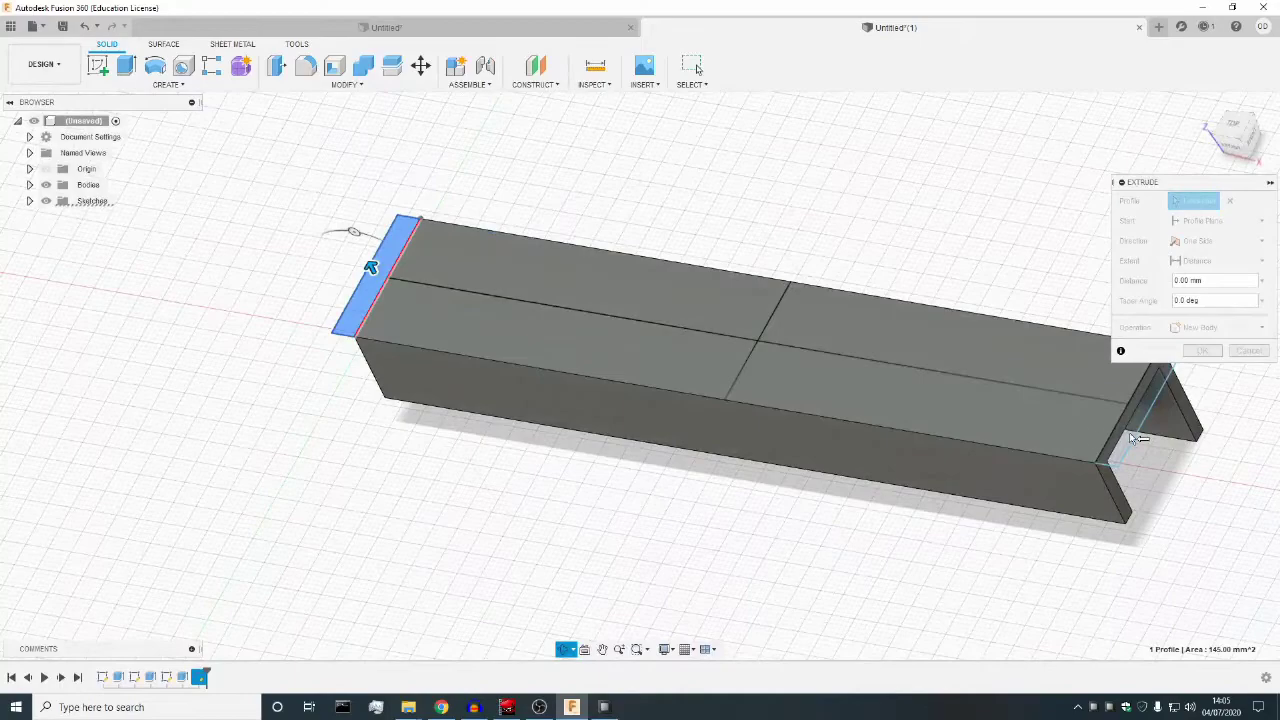
pyautogui.press('Escape')
pyautogui.click(1136, 400)
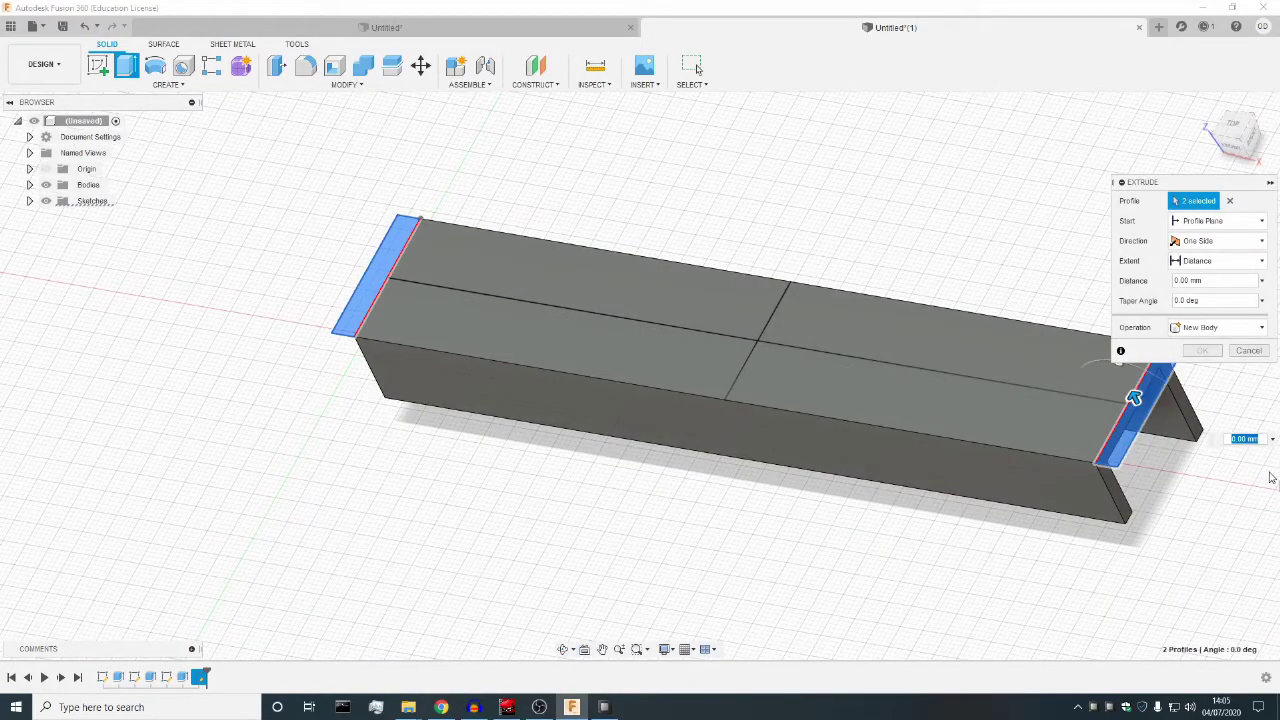
pyautogui.write('81.5')
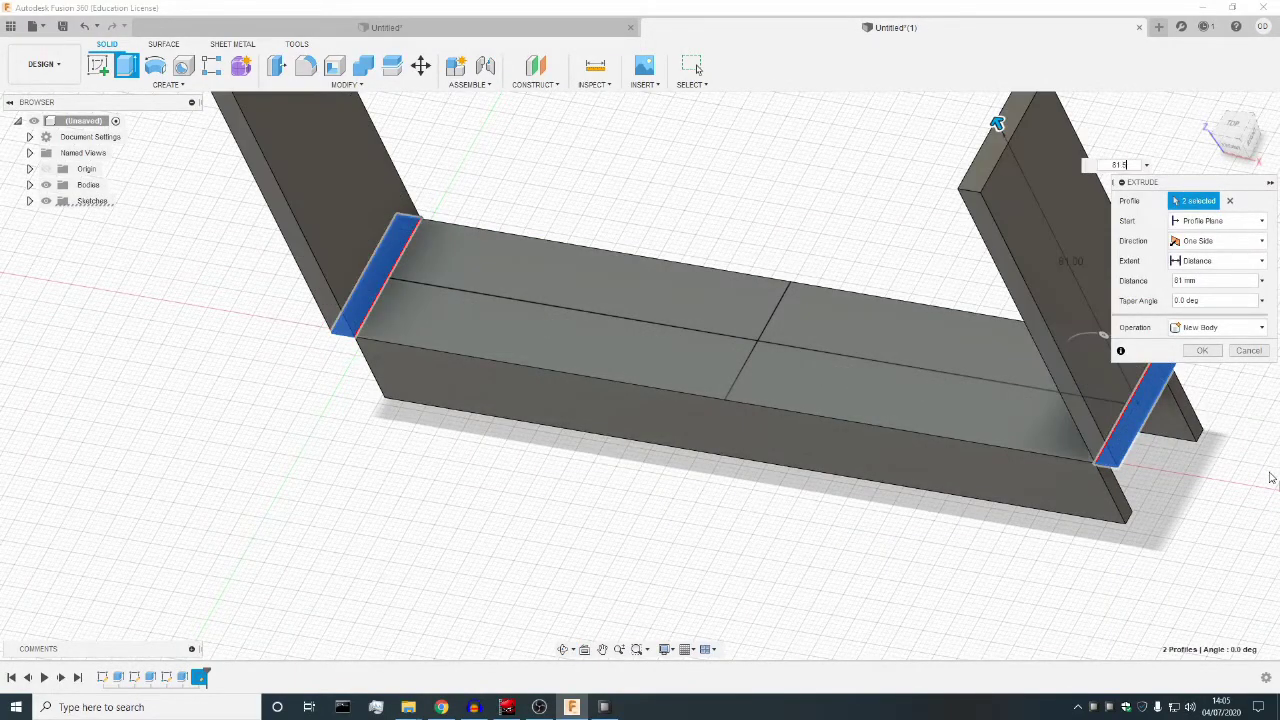
pyautogui.press('Return')
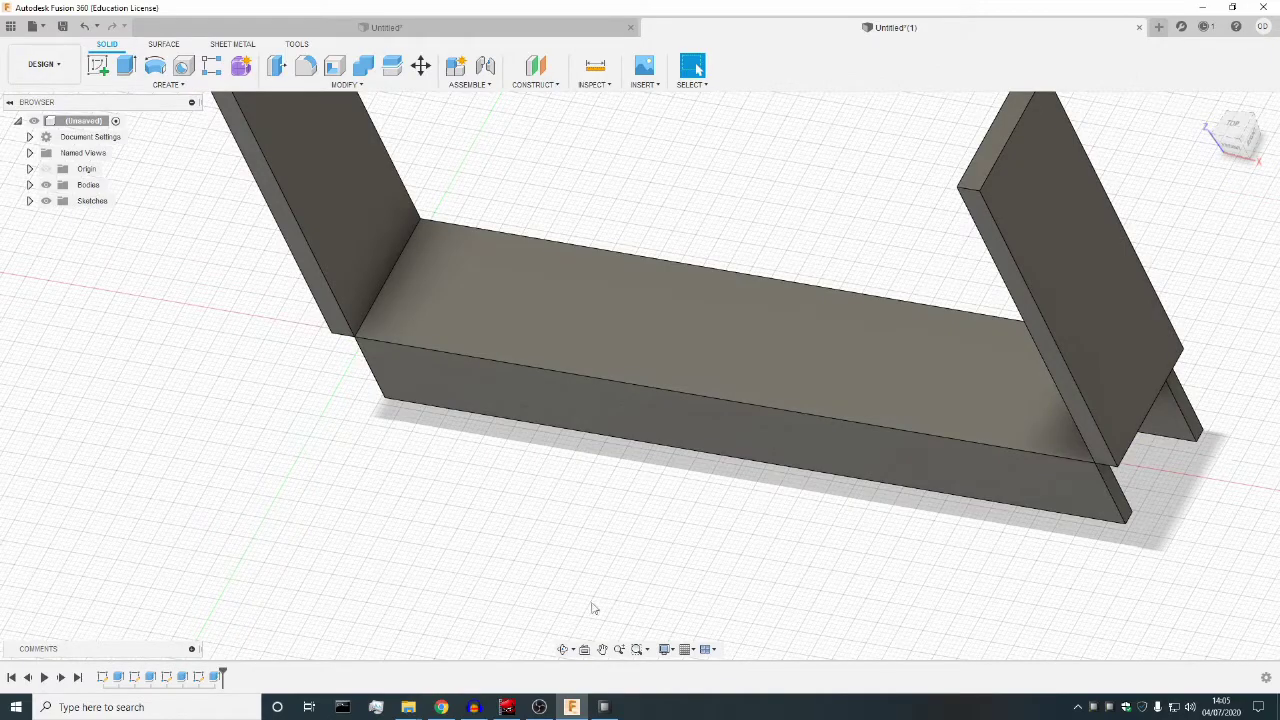
# Orbit to the base's long side face and start a new sketch on it.
pyautogui.click(563, 649)
pyautogui.moveTo(910, 590); pyautogui.dragTo(740, 474)
pyautogui.press('Escape')
pyautogui.rightClick(695, 254)
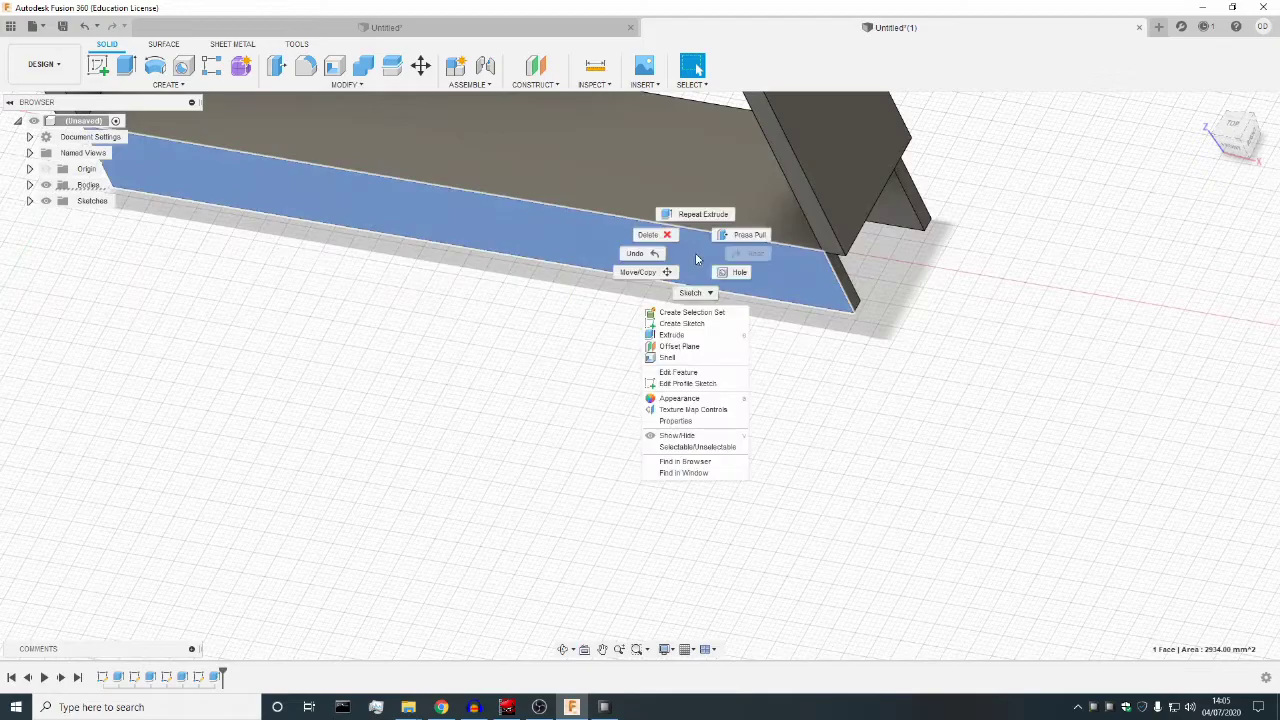
pyautogui.click(809, 295)
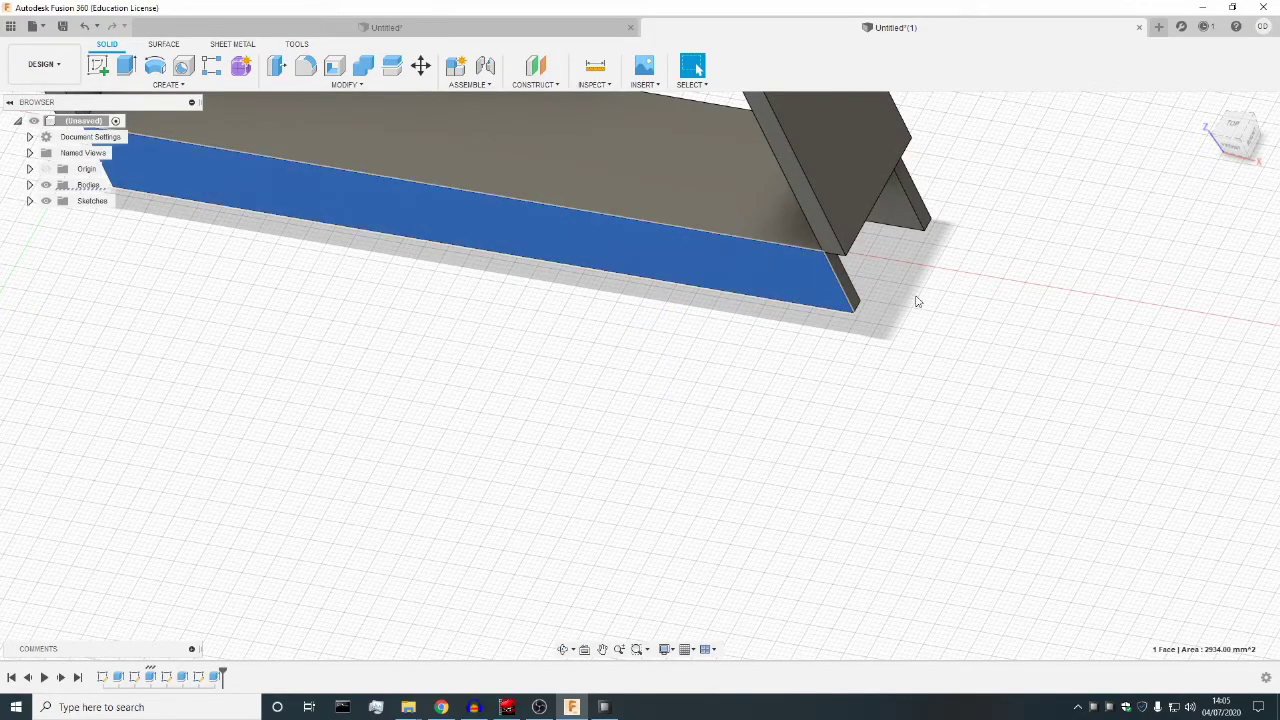
pyautogui.click(563, 649)
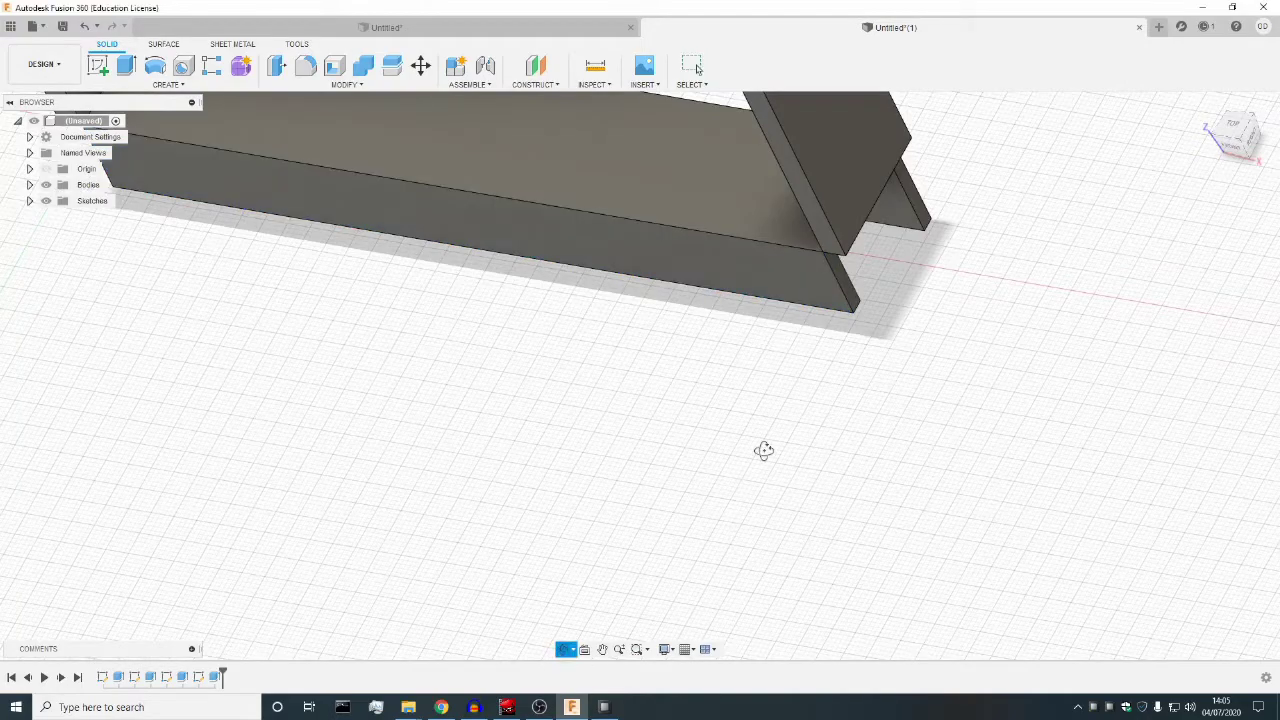
pyautogui.moveTo(763, 449); pyautogui.dragTo(800, 386)
pyautogui.press('Escape')
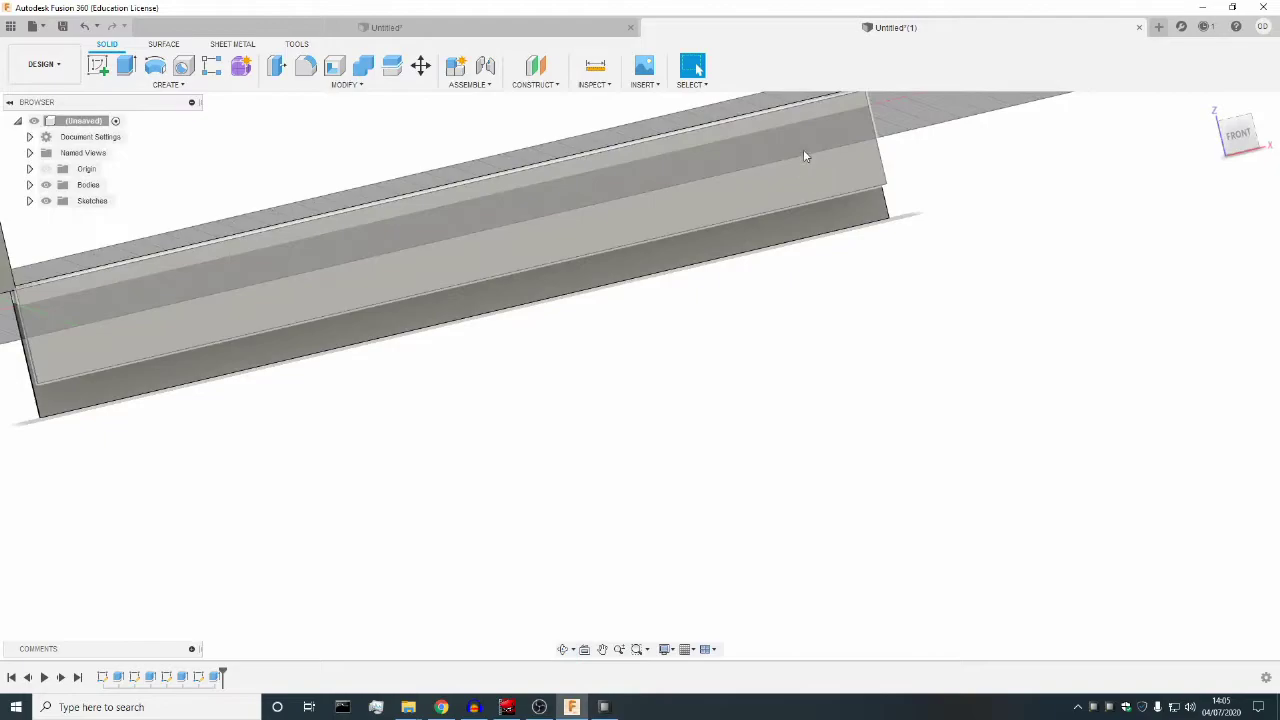
pyautogui.rightClick(803, 149)
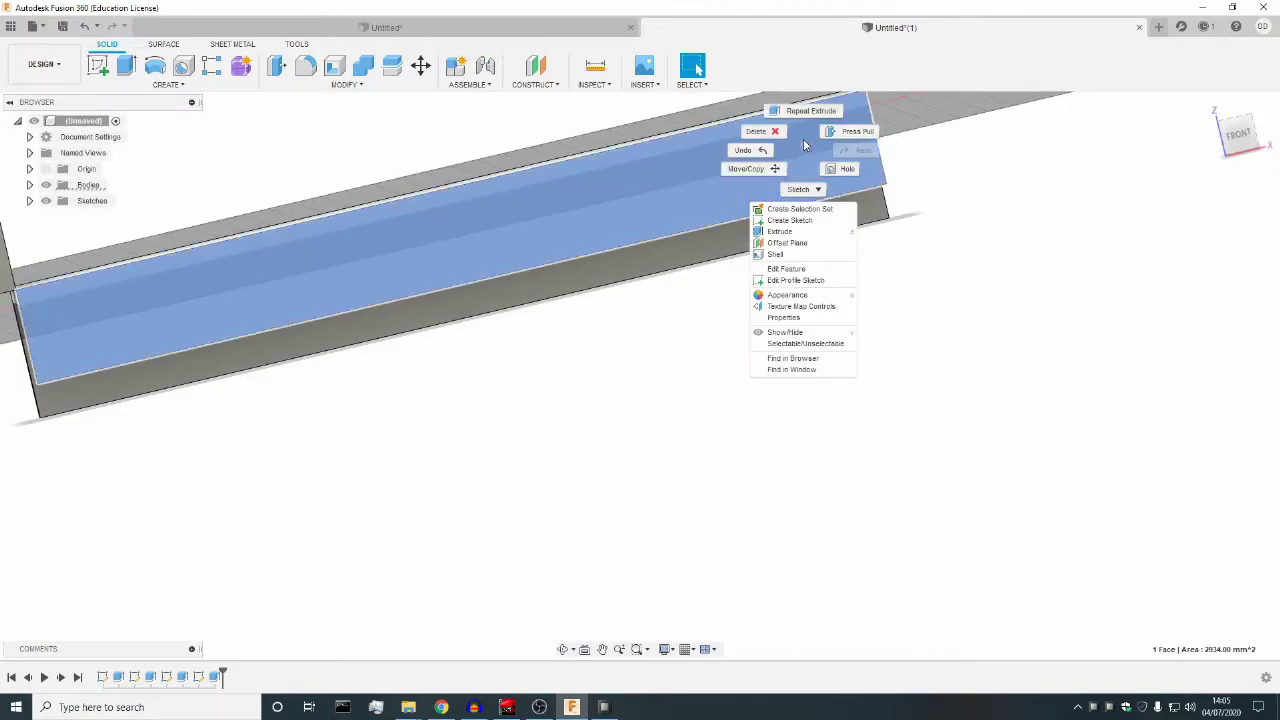
pyautogui.click(789, 220)
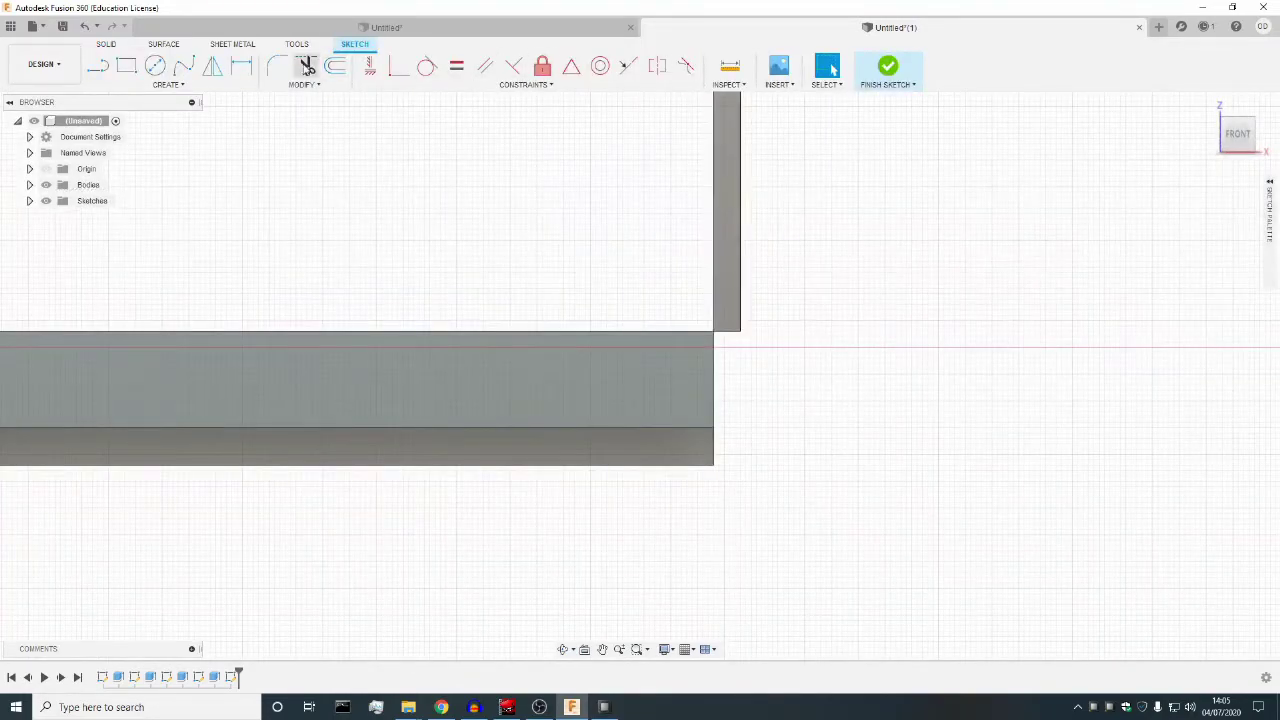
# Draw diagonal lines from each upright's bottom corner to the base's top corners.
pyautogui.click(98, 68)
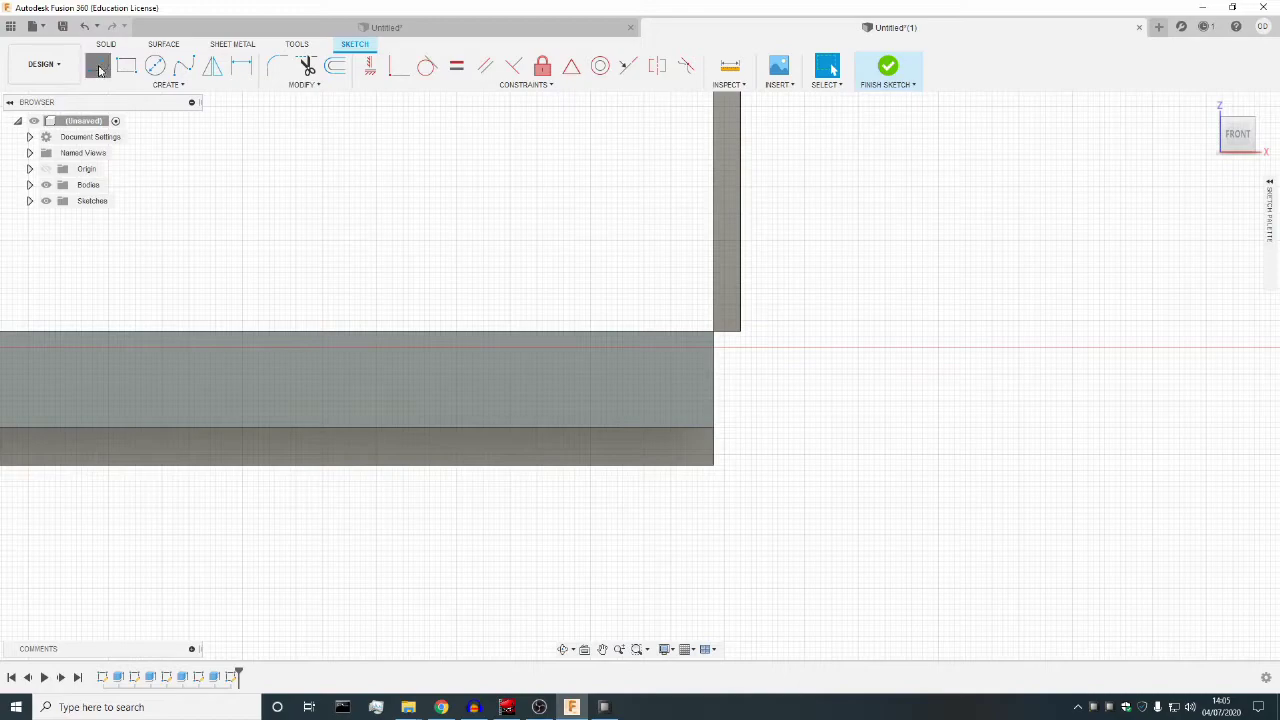
pyautogui.click(742, 334)
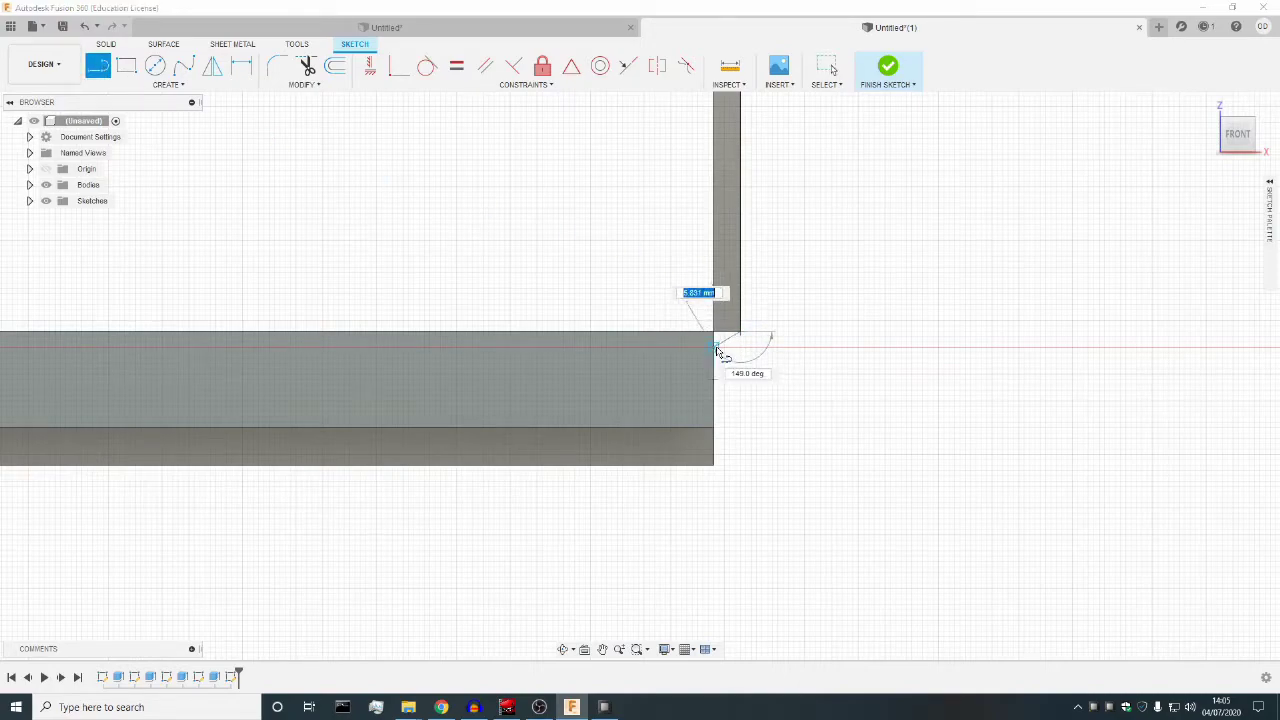
pyautogui.click(716, 347)
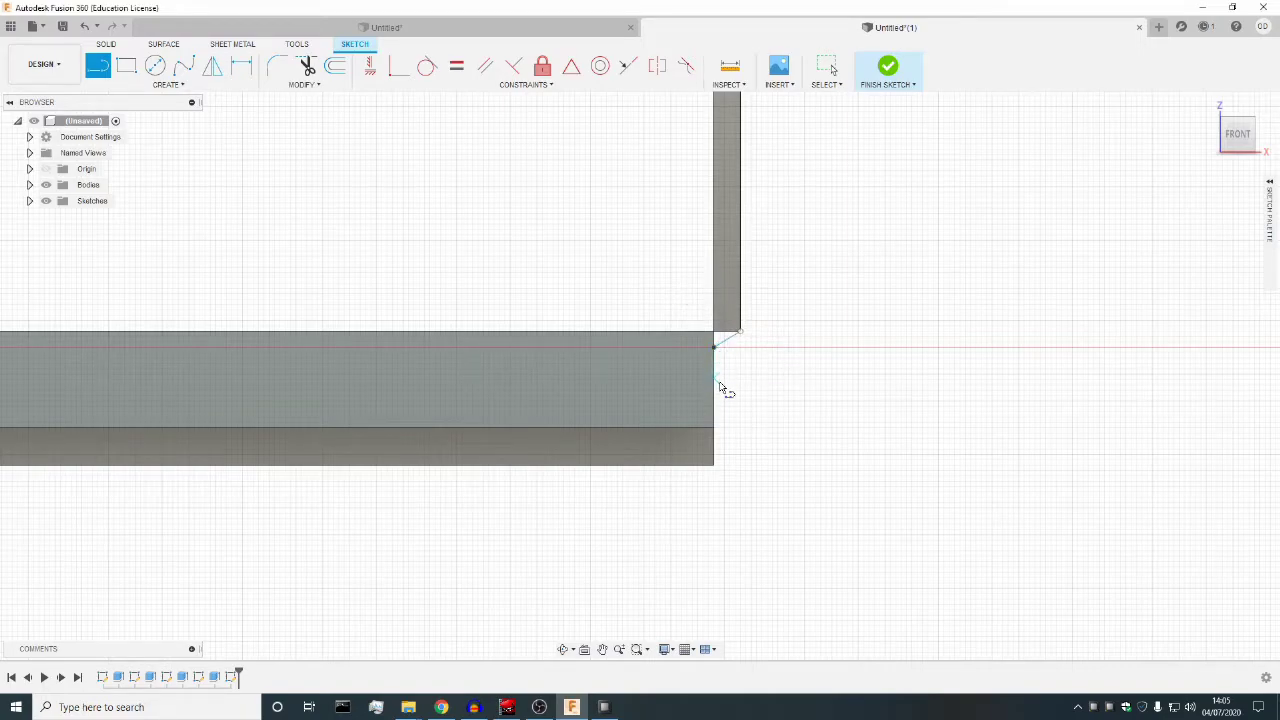
pyautogui.click(566, 649)
pyautogui.moveTo(728, 457); pyautogui.dragTo(701, 358)
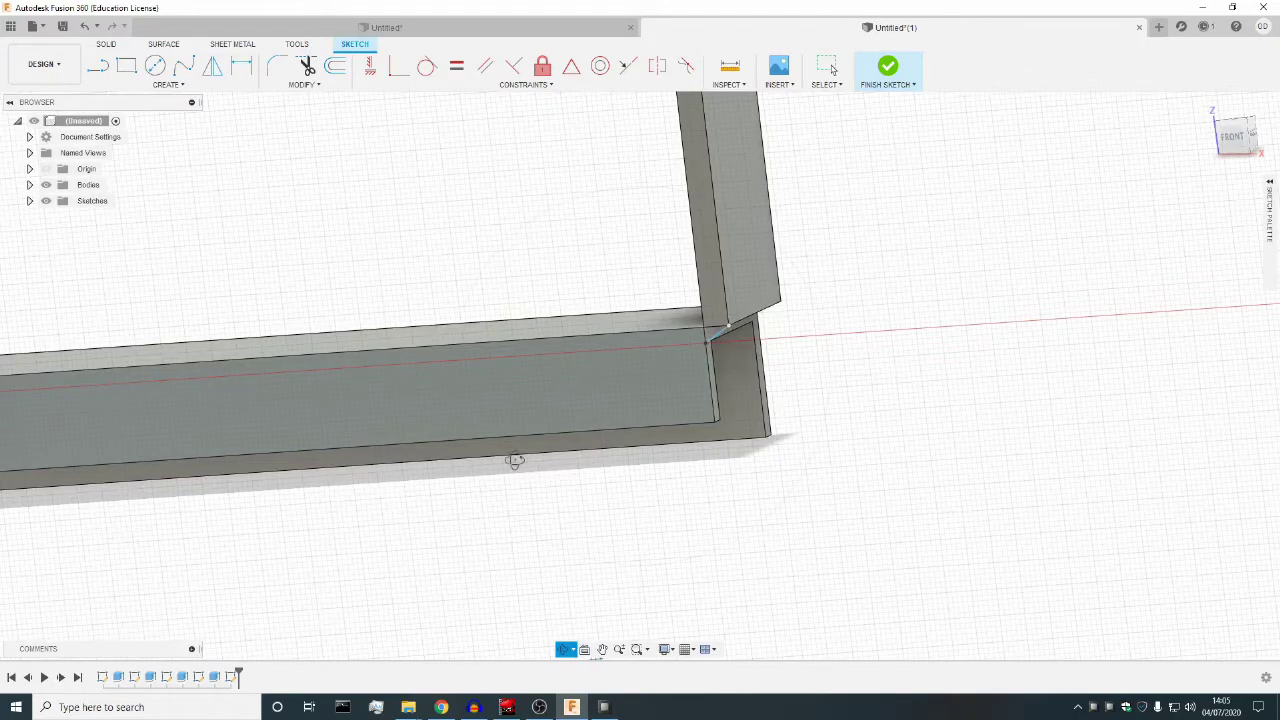
pyautogui.scroll(-3, 480, 481)
pyautogui.scroll(2, 229, 440)
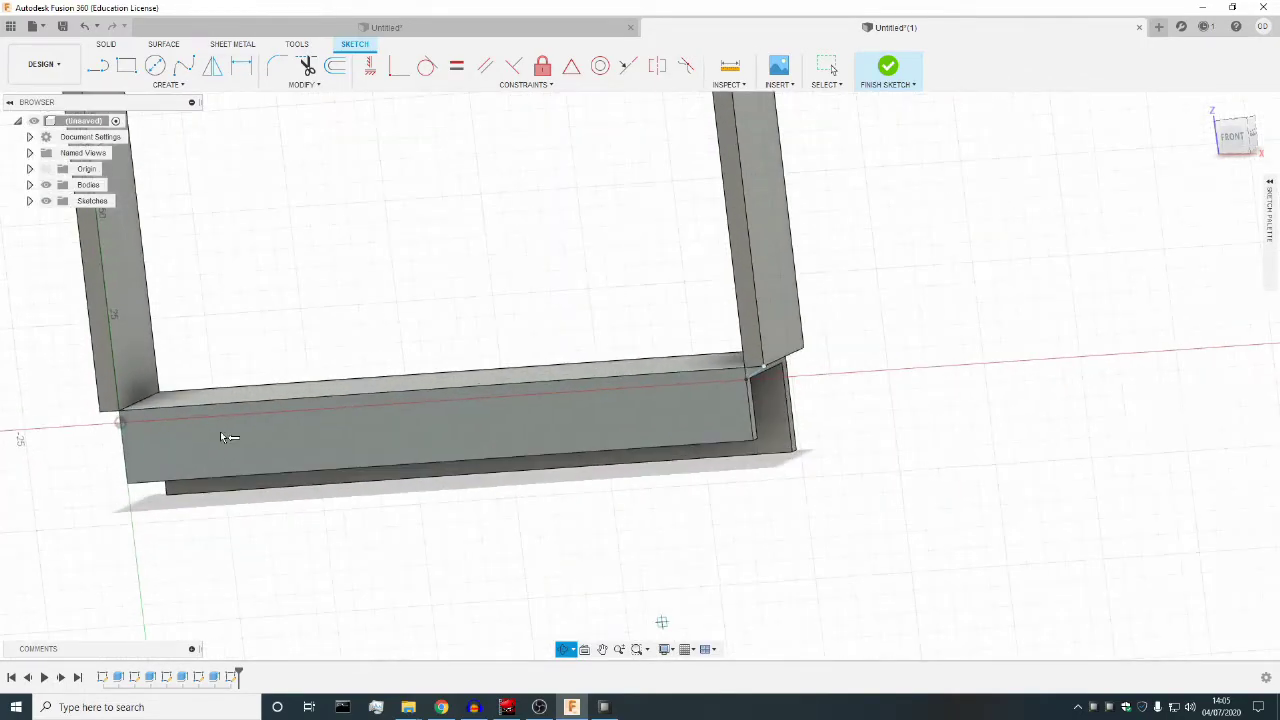
pyautogui.press('l')
pyautogui.click(1233, 137)
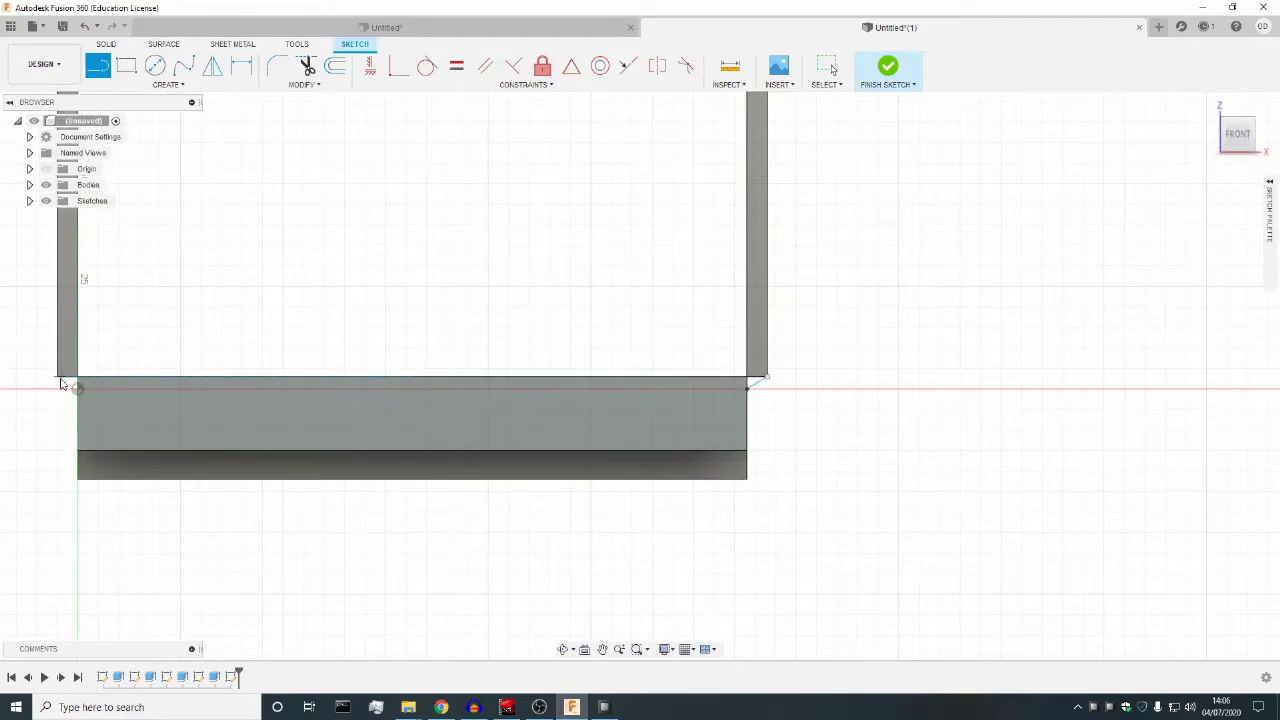
pyautogui.scroll(3, 57, 383)
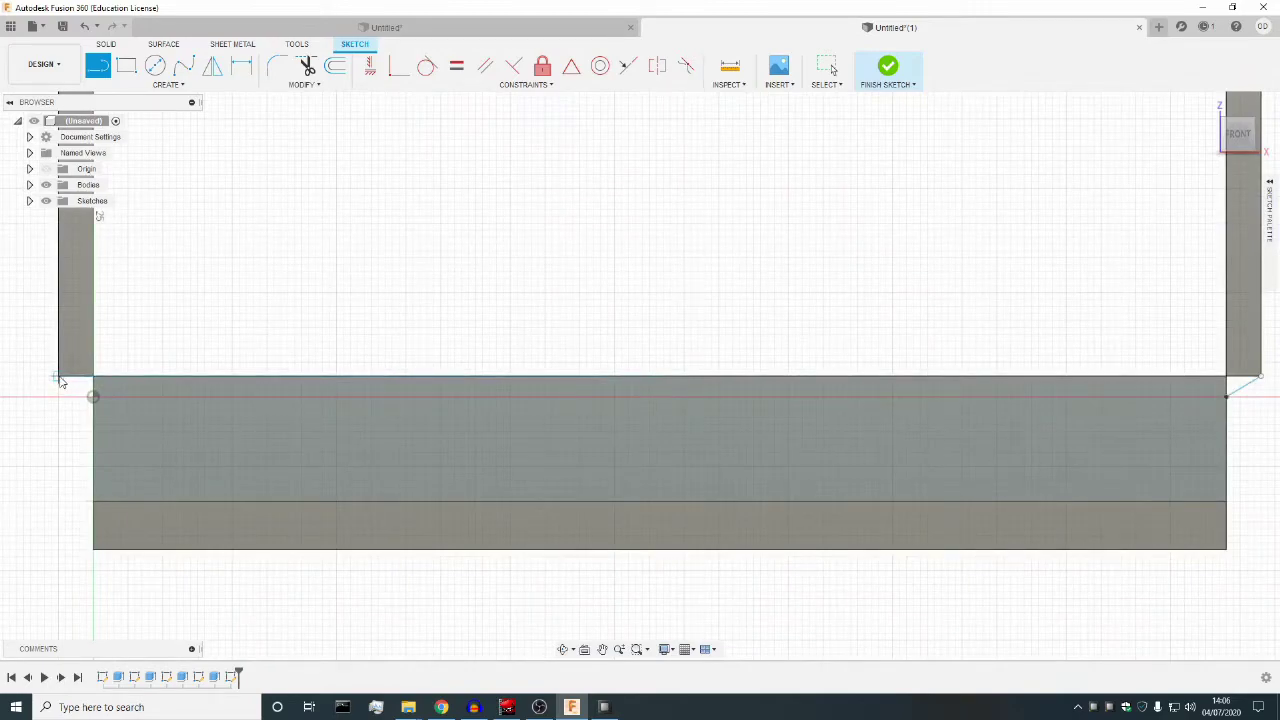
pyautogui.click(58, 377)
pyautogui.click(92, 396)
# Close the small triangle at the left corner with a horizontal line.
pyautogui.click(107, 44)
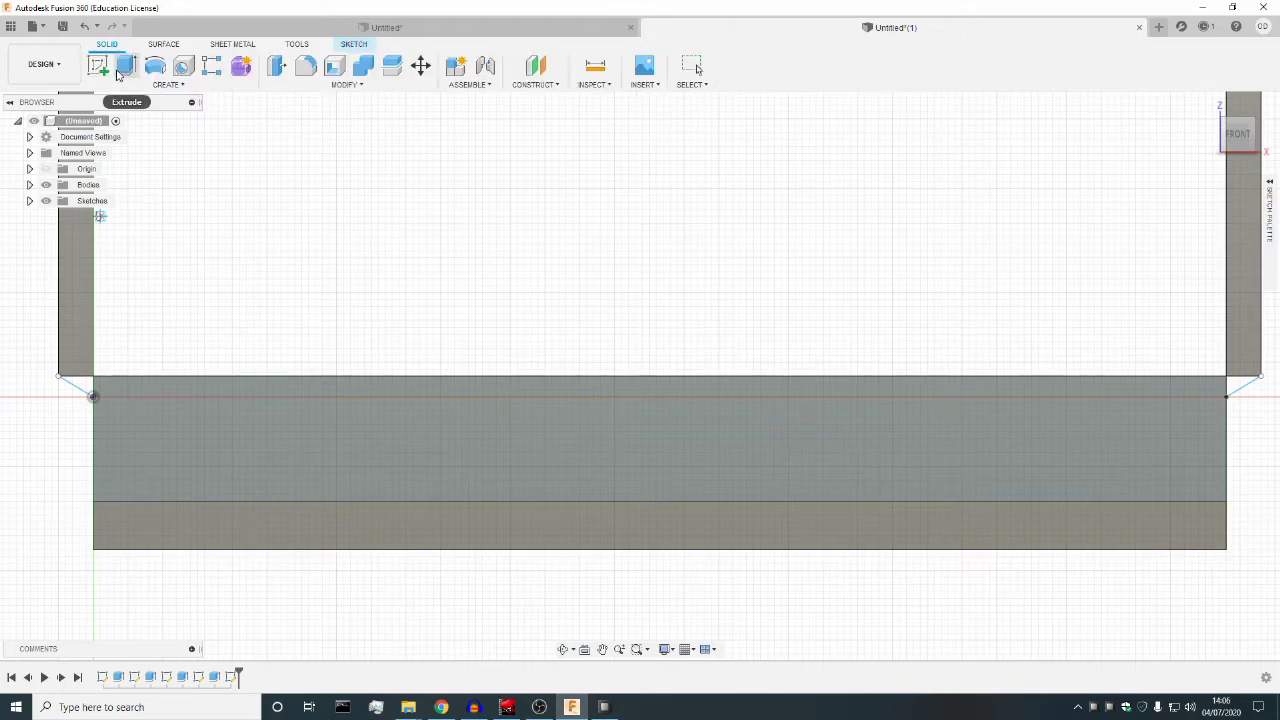
pyautogui.click(125, 68)
pyautogui.press('Escape')
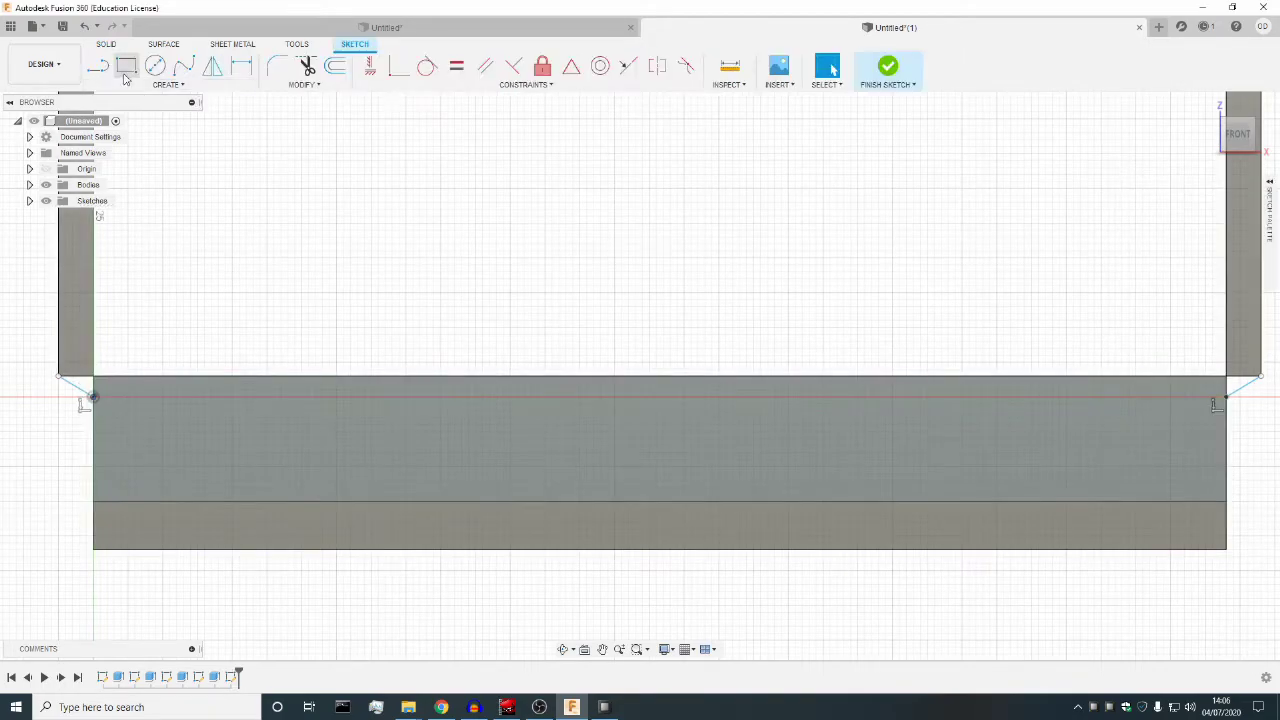
pyautogui.click(97, 66)
pyautogui.click(58, 377)
pyautogui.click(93, 376)
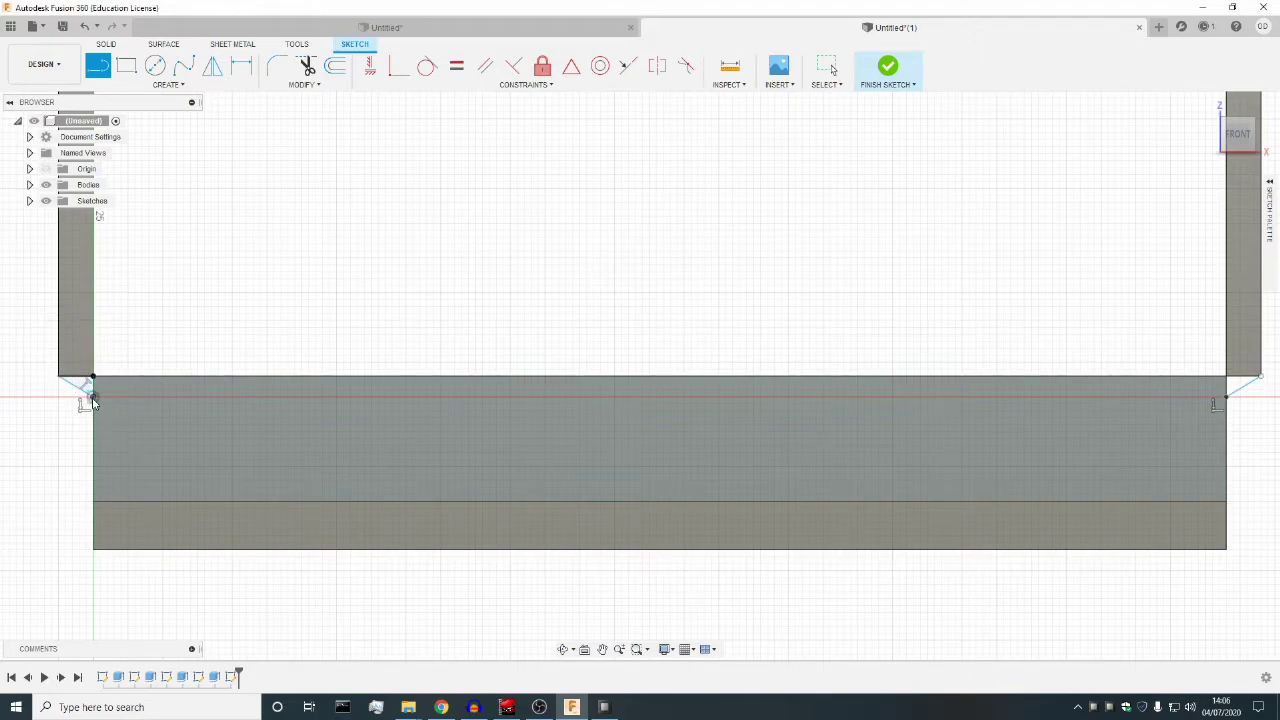
pyautogui.press('Escape')
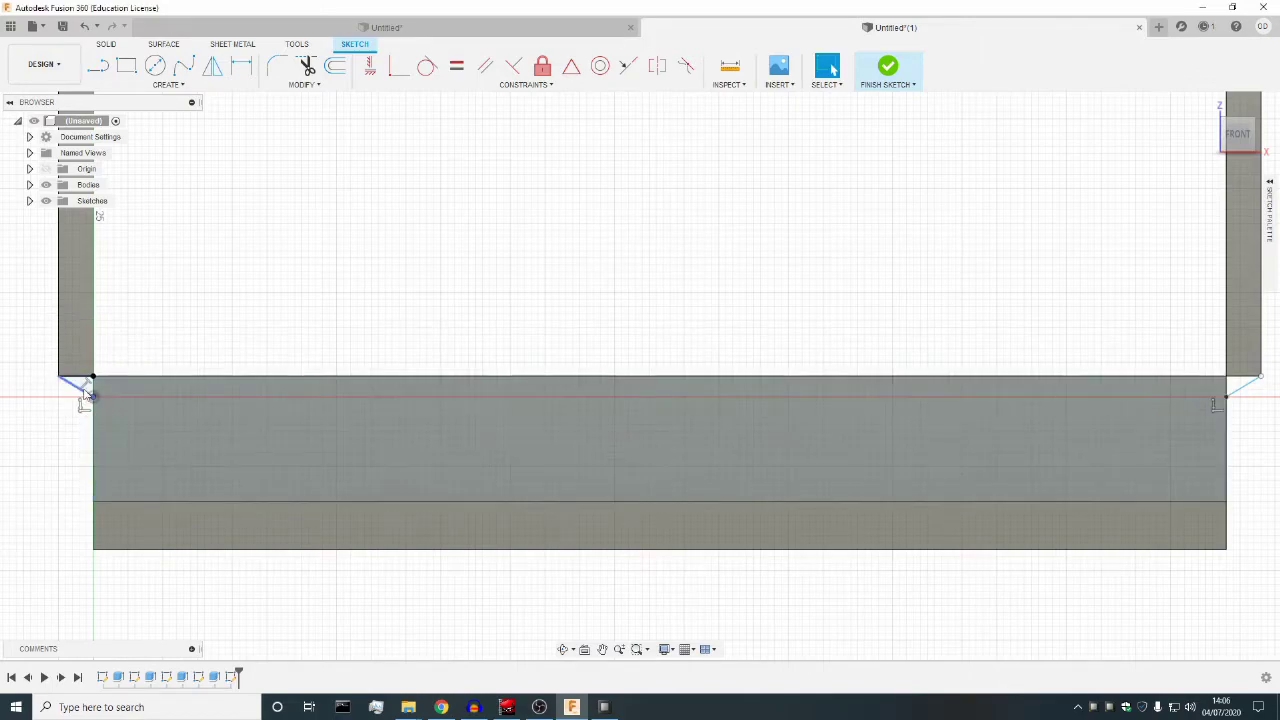
pyautogui.scroll(-1, 1100, 483)
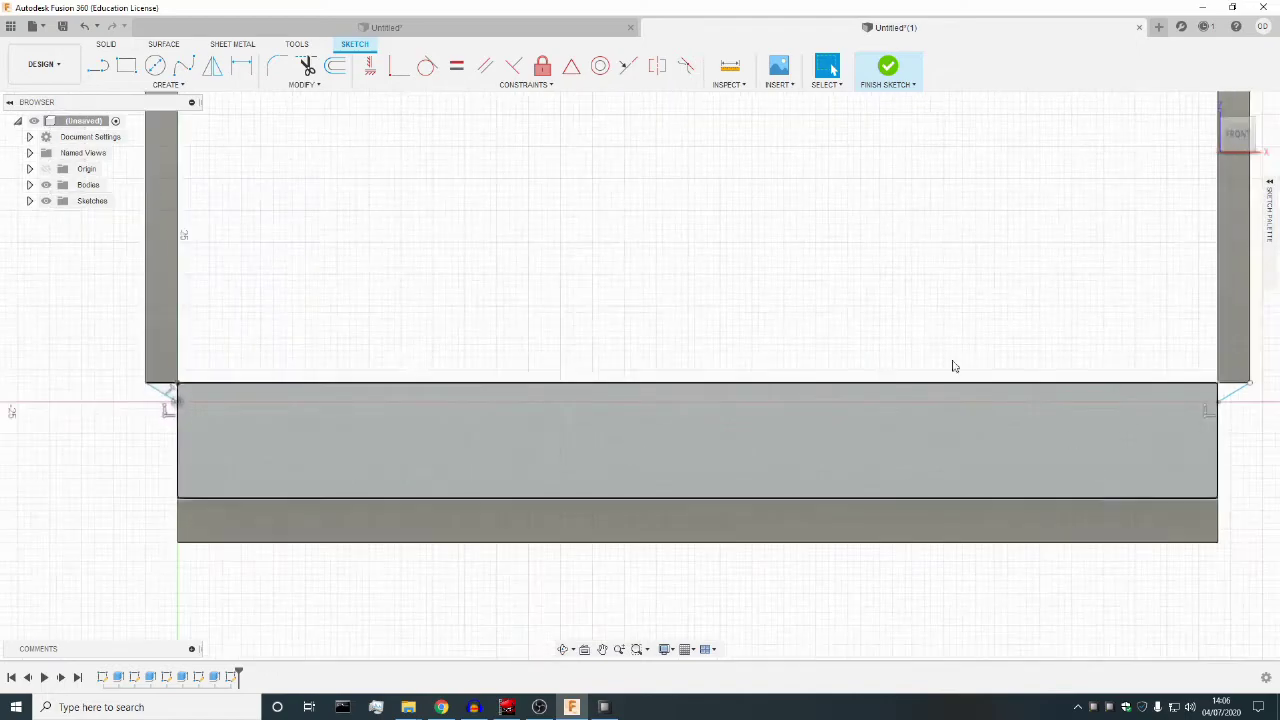
# Close the small triangle at the right corner with a horizontal line.
pyautogui.click(98, 66)
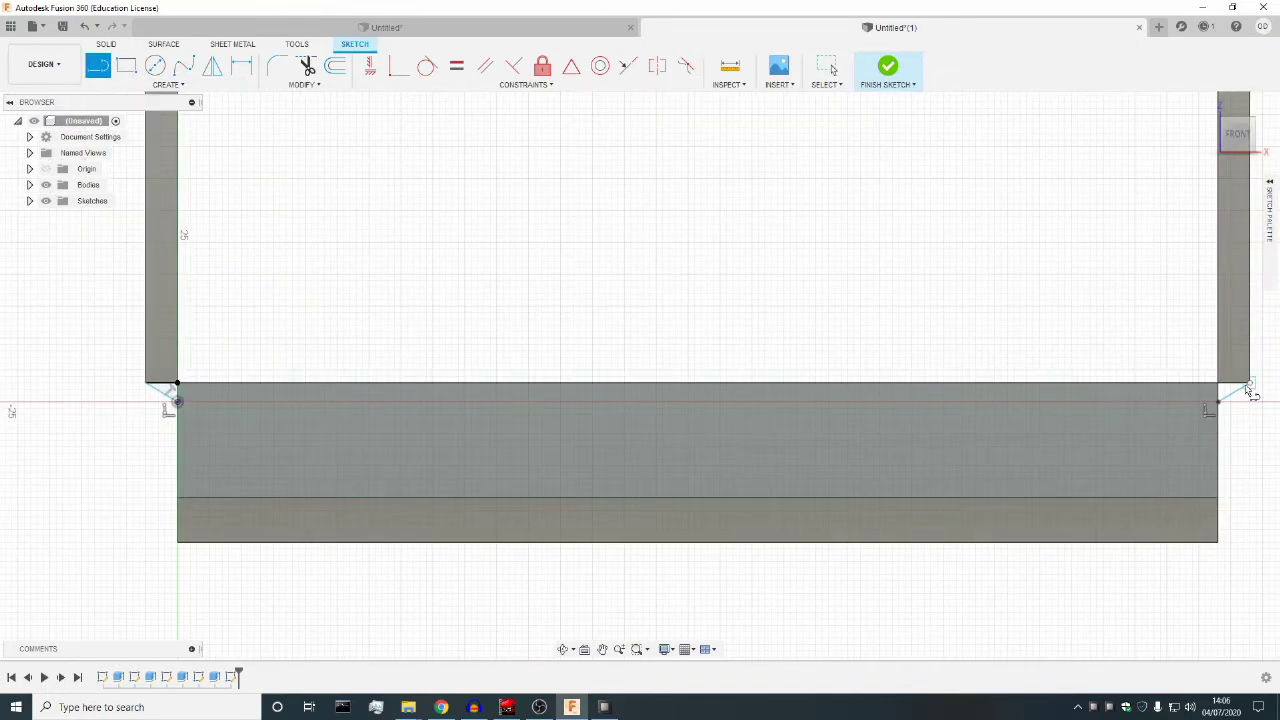
pyautogui.click(1251, 384)
pyautogui.click(1219, 390)
pyautogui.click(1220, 388)
pyautogui.press('Escape')
pyautogui.click(175, 402)
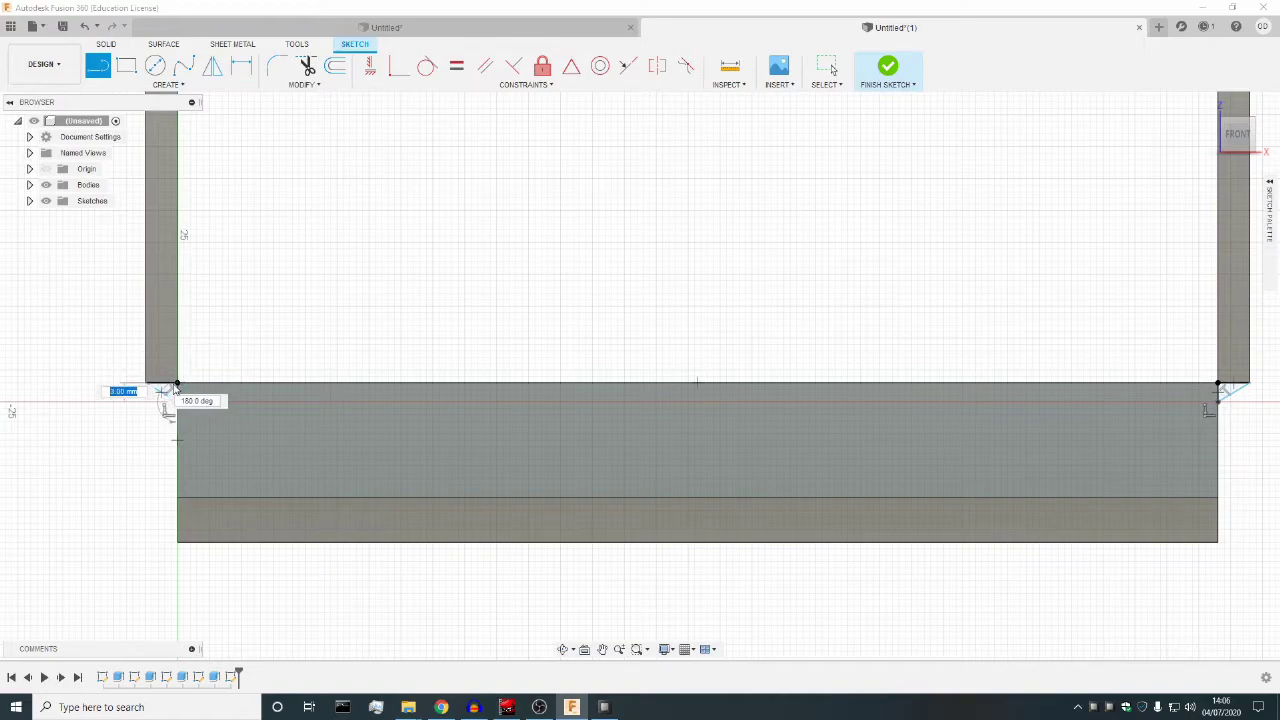
pyautogui.press('Escape')
# Extrude both corner triangles about 29 mm back through the base as a join.
pyautogui.click(105, 44)
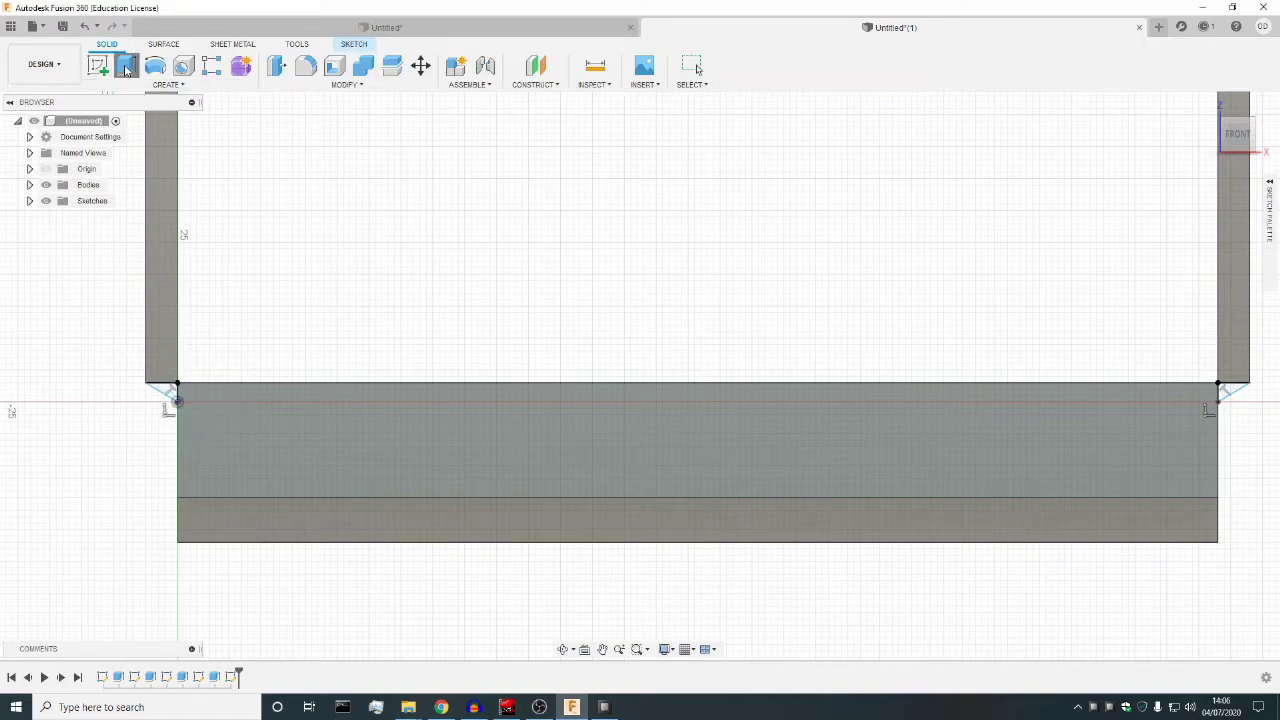
pyautogui.click(126, 66)
pyautogui.click(165, 390)
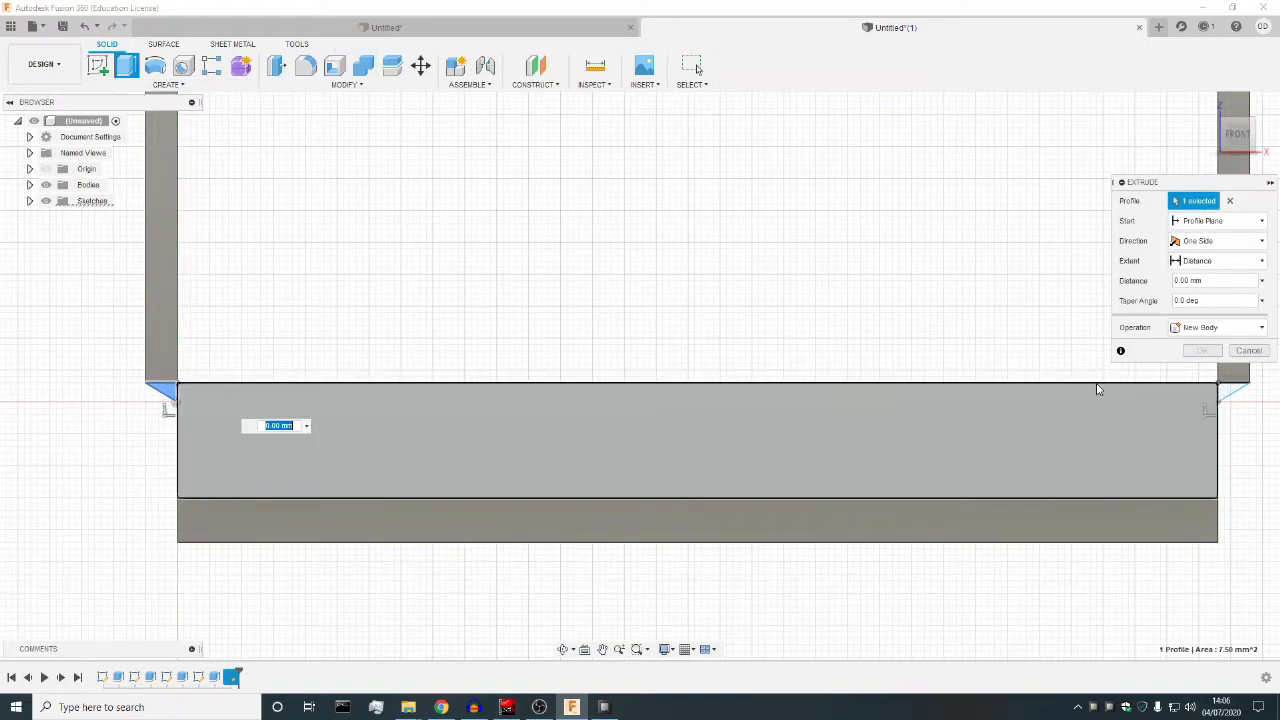
pyautogui.click(1232, 392)
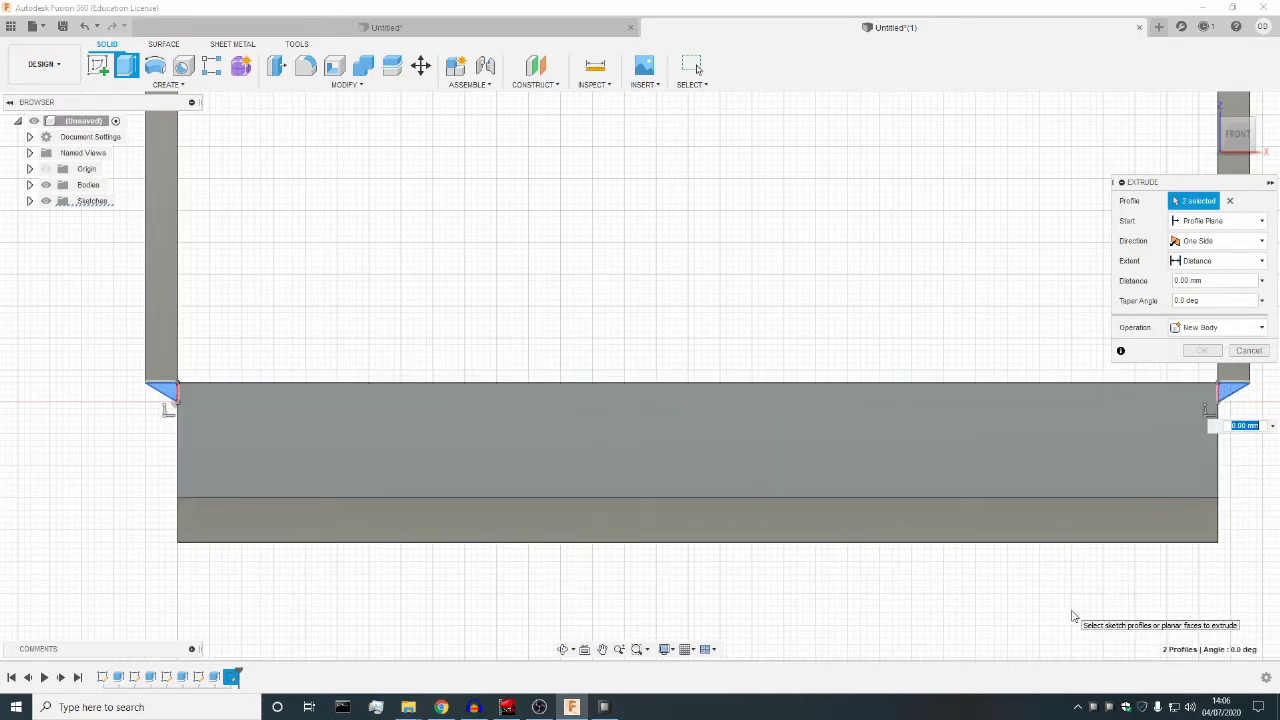
pyautogui.click(563, 650)
pyautogui.press('Escape')
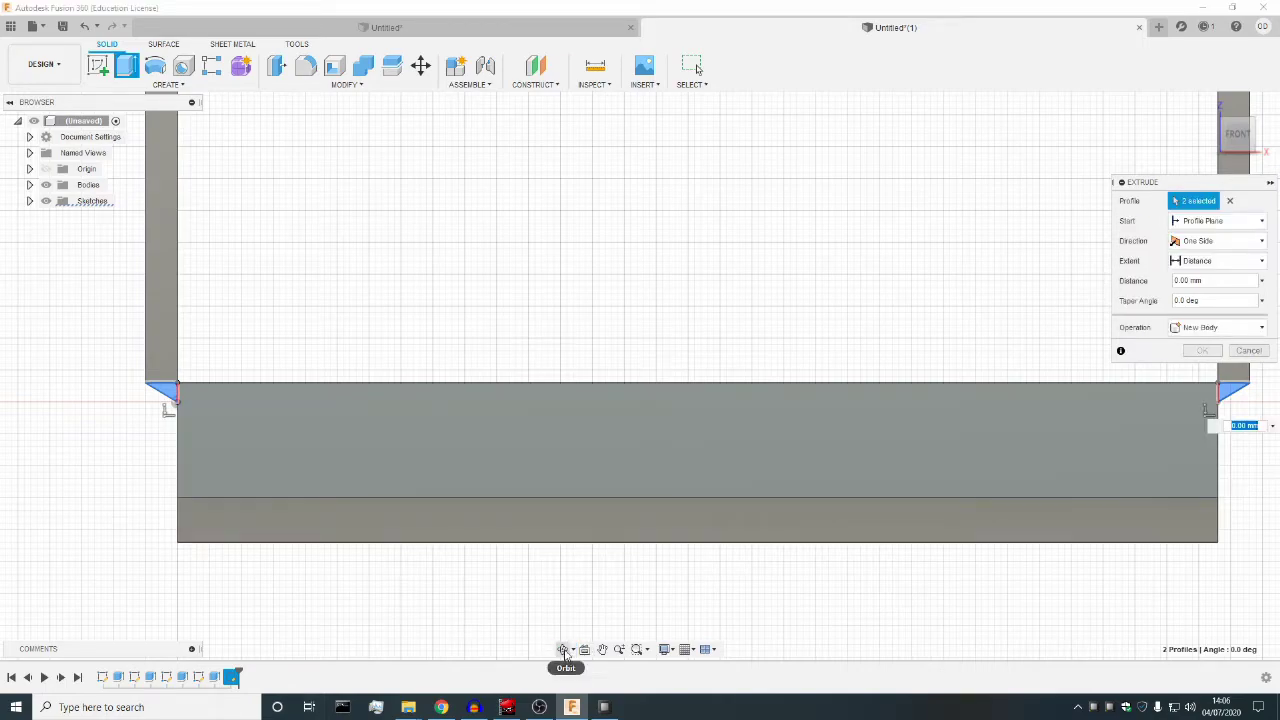
pyautogui.click(563, 650)
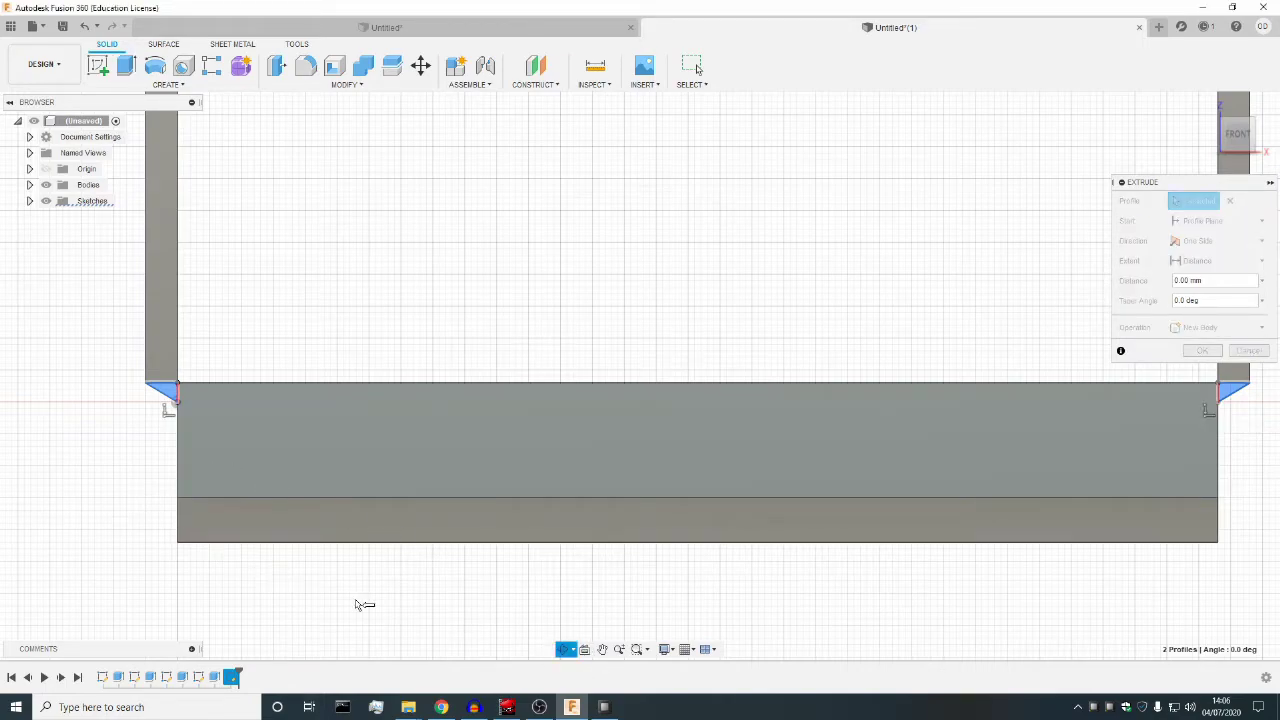
pyautogui.moveTo(556, 626); pyautogui.dragTo(620, 605)
pyautogui.press('Escape')
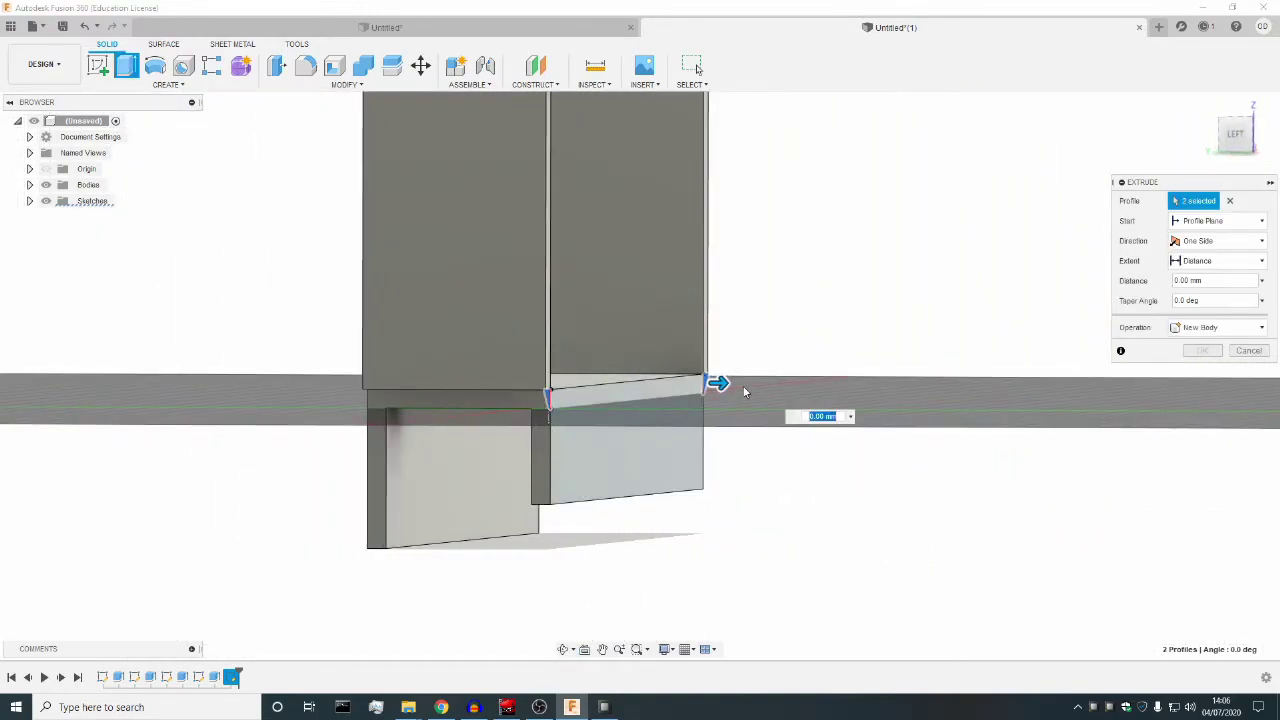
pyautogui.moveTo(720, 384); pyautogui.dragTo(542, 414)
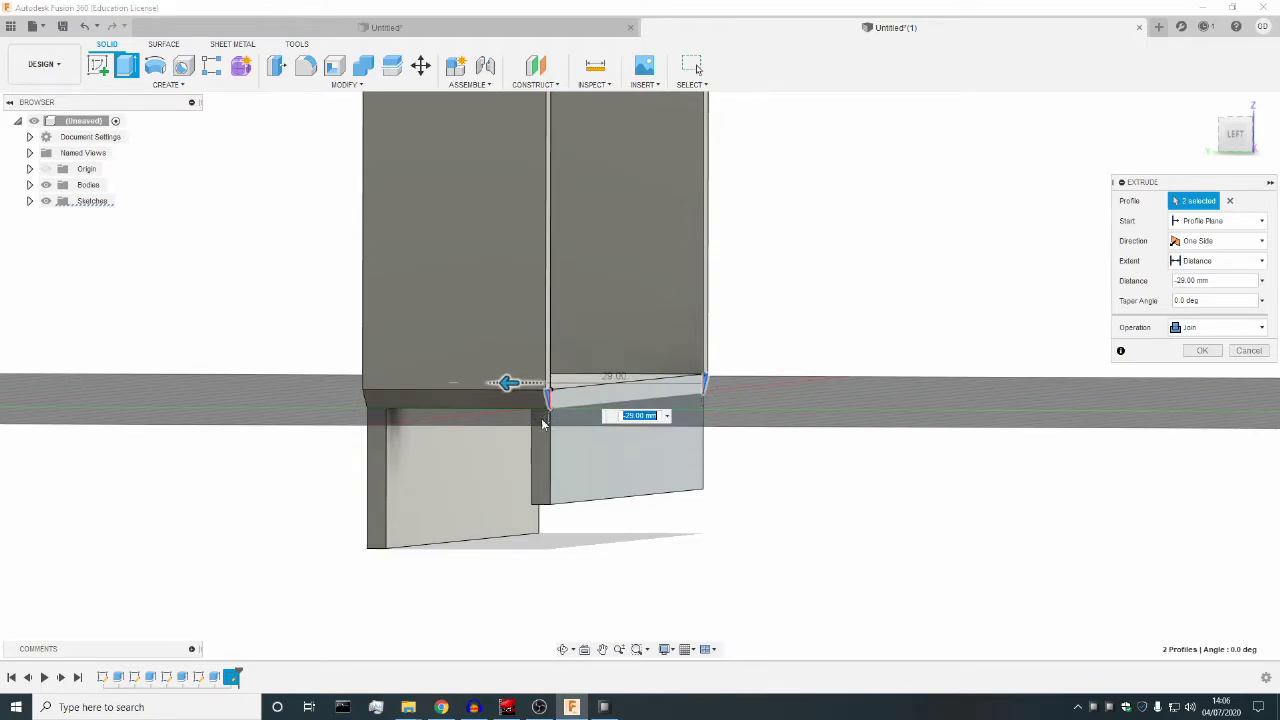
pyautogui.click(565, 649)
pyautogui.moveTo(452, 558); pyautogui.dragTo(1033, 401)
pyautogui.press('Escape')
pyautogui.press('Return')
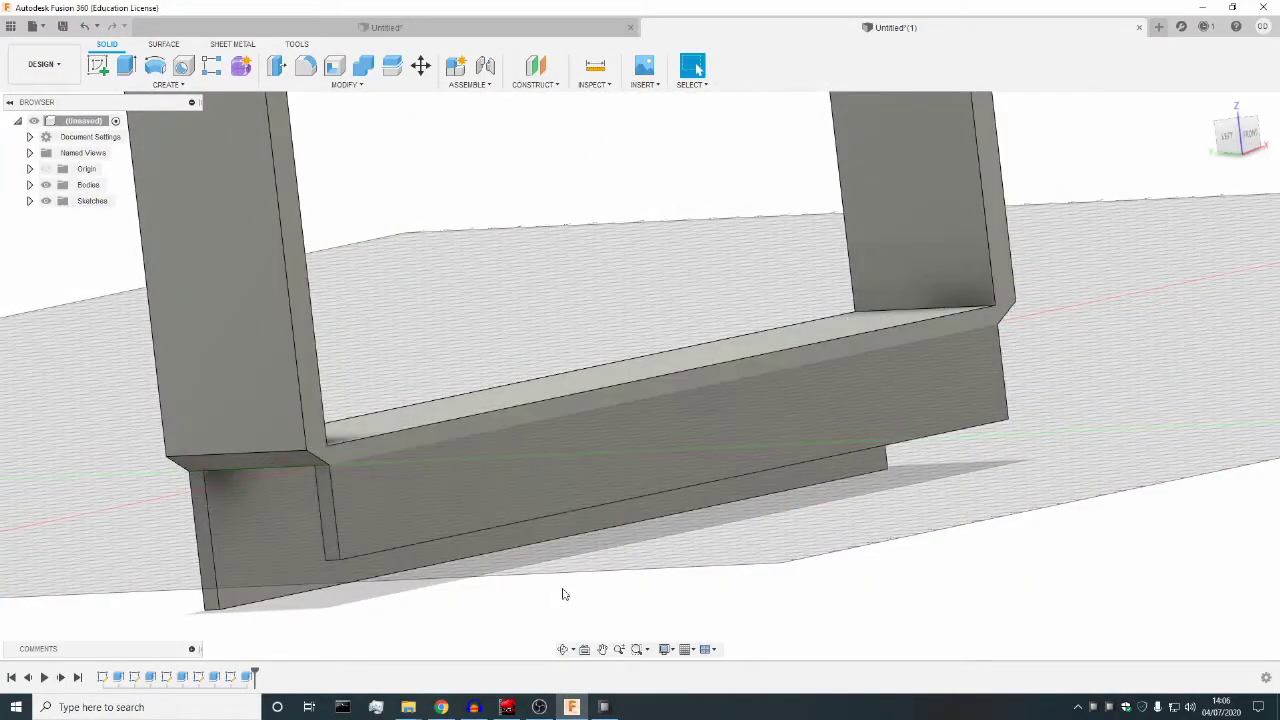
# Edit the uprights' Extrude4 feature, changing its distance from 81.5 mm to 90 mm.
pyautogui.scroll(-5, 670, 157)
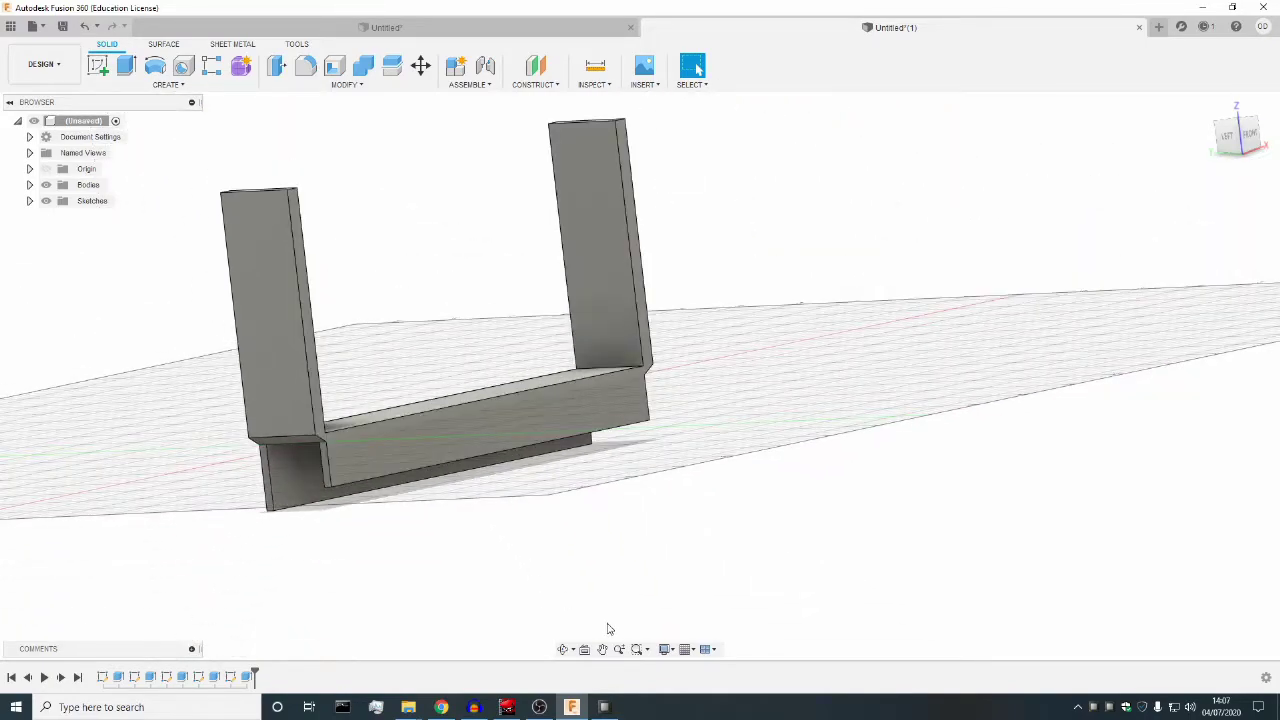
pyautogui.click(565, 649)
pyautogui.moveTo(572, 590); pyautogui.dragTo(569, 402)
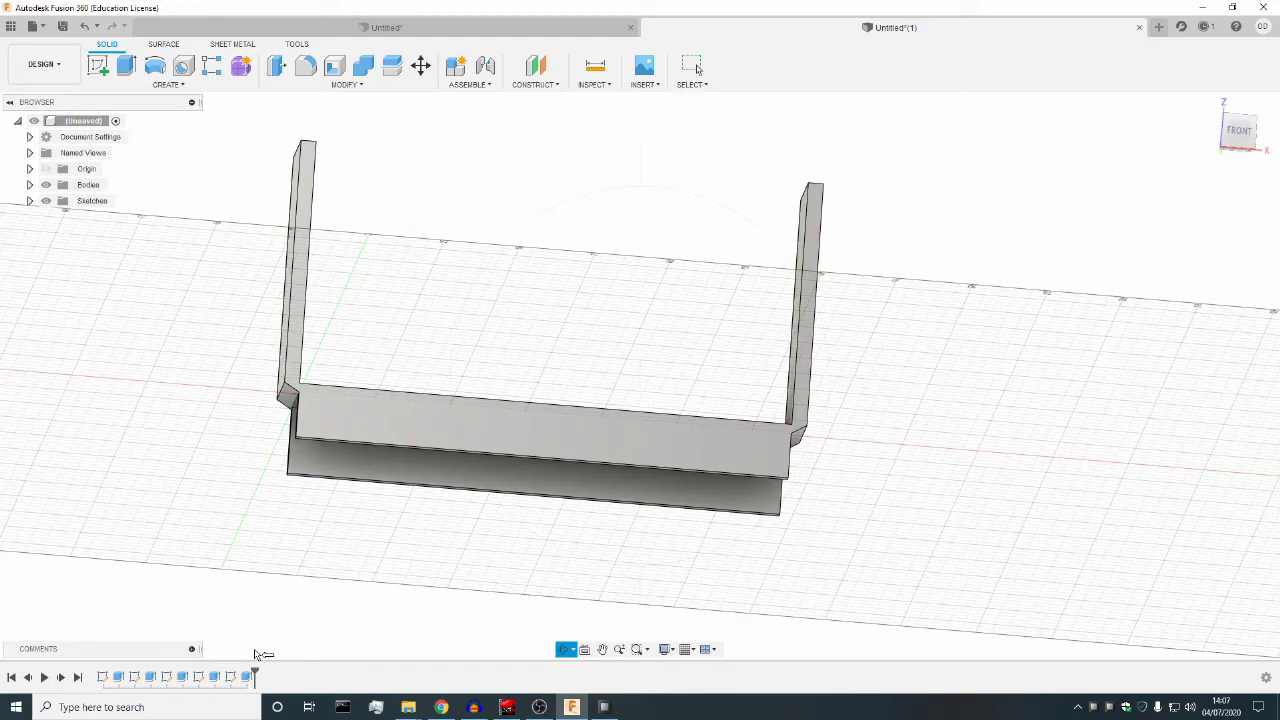
pyautogui.press('Escape')
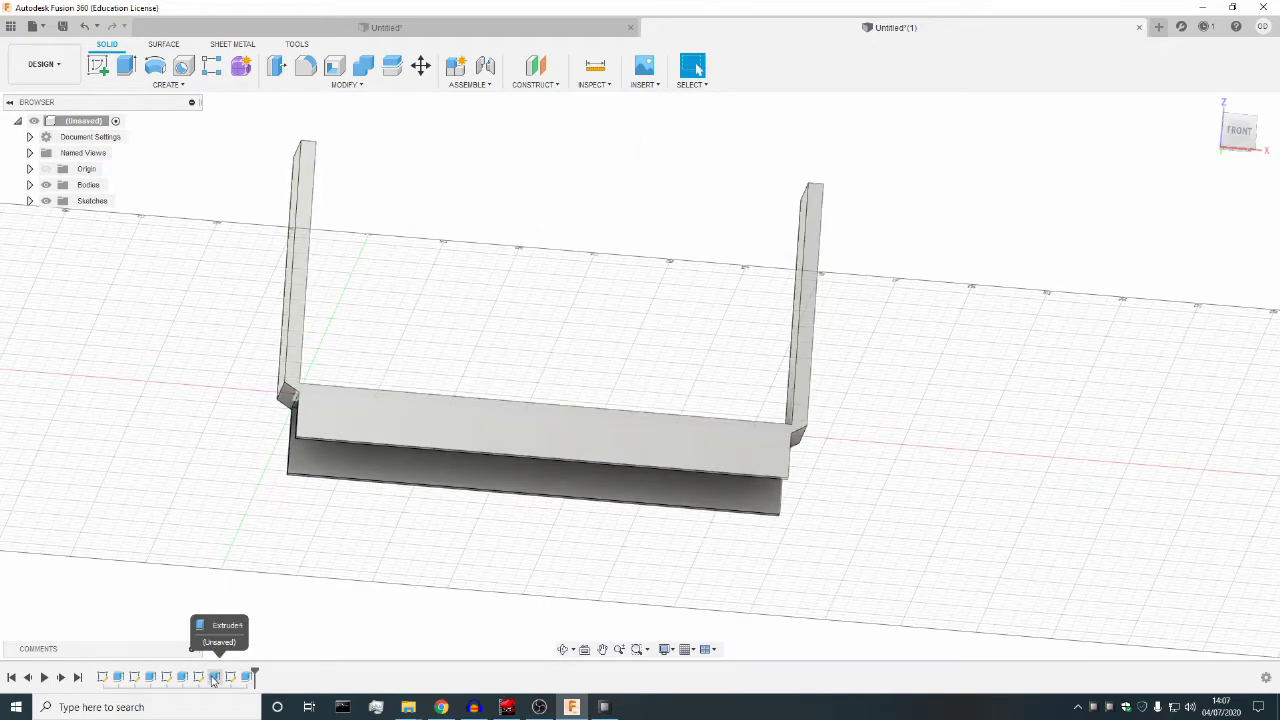
pyautogui.rightClick(213, 681)
pyautogui.click(316, 541)
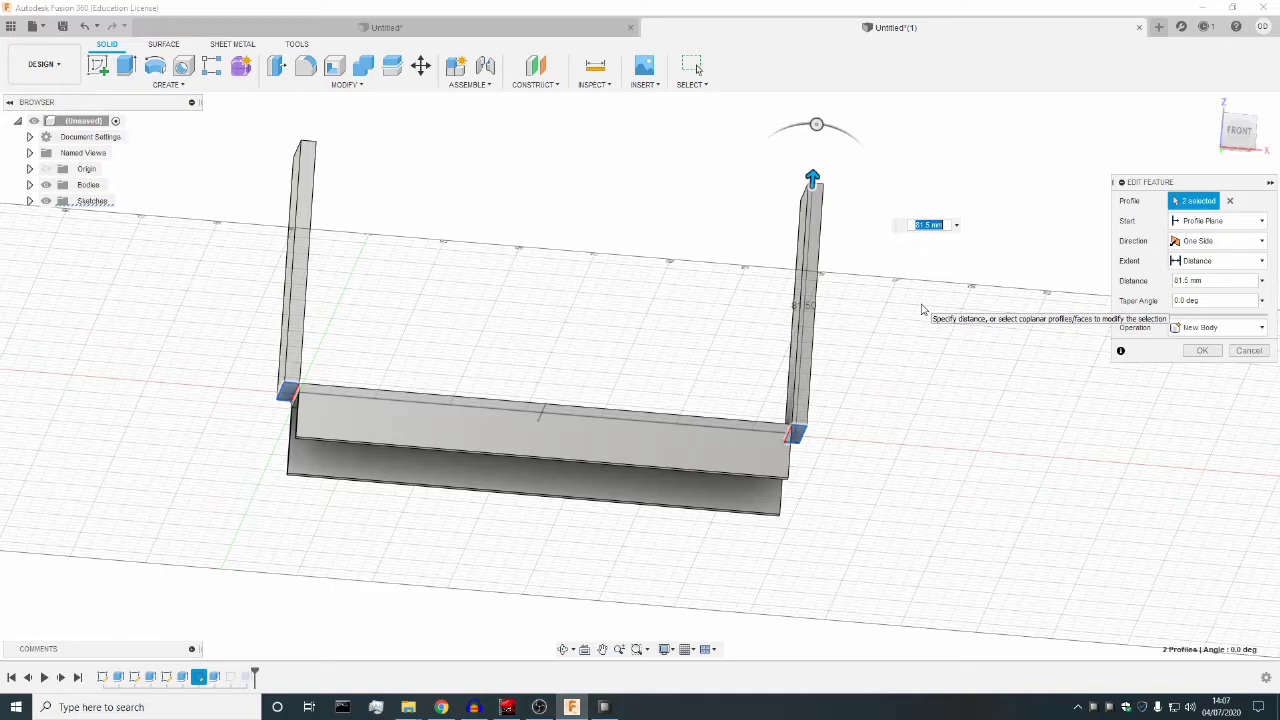
pyautogui.write('0')
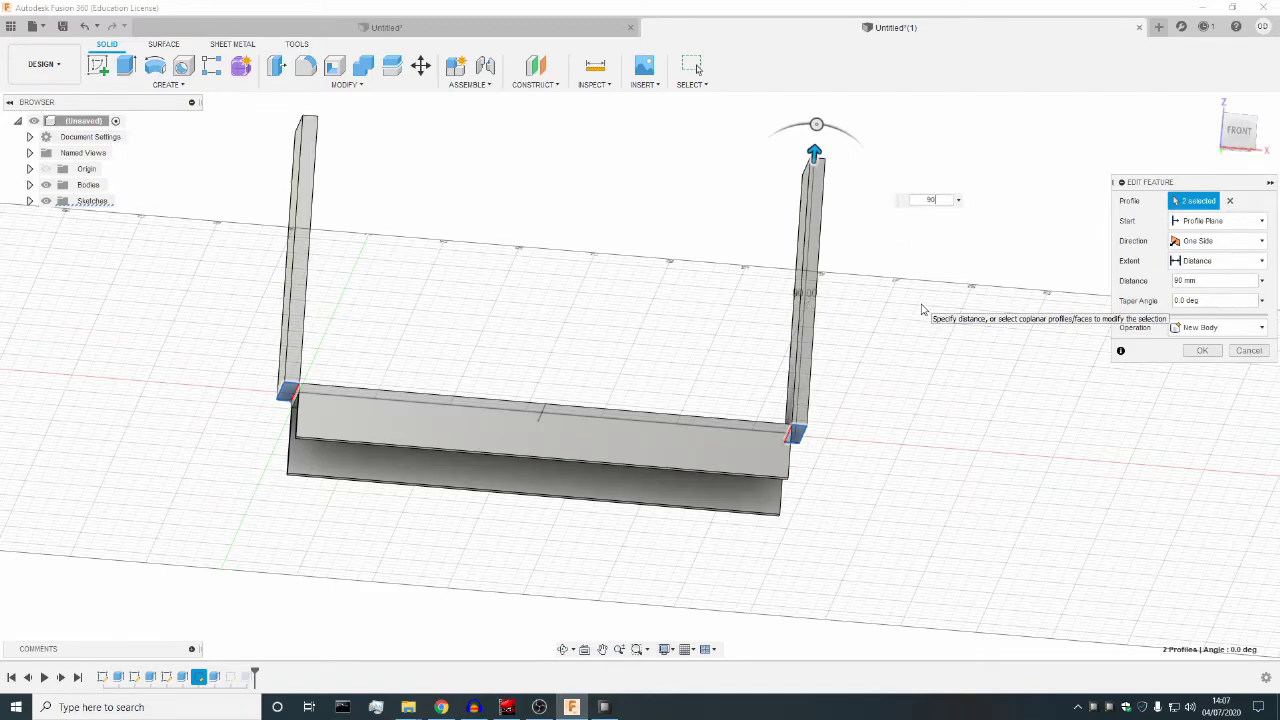
pyautogui.press('Return')
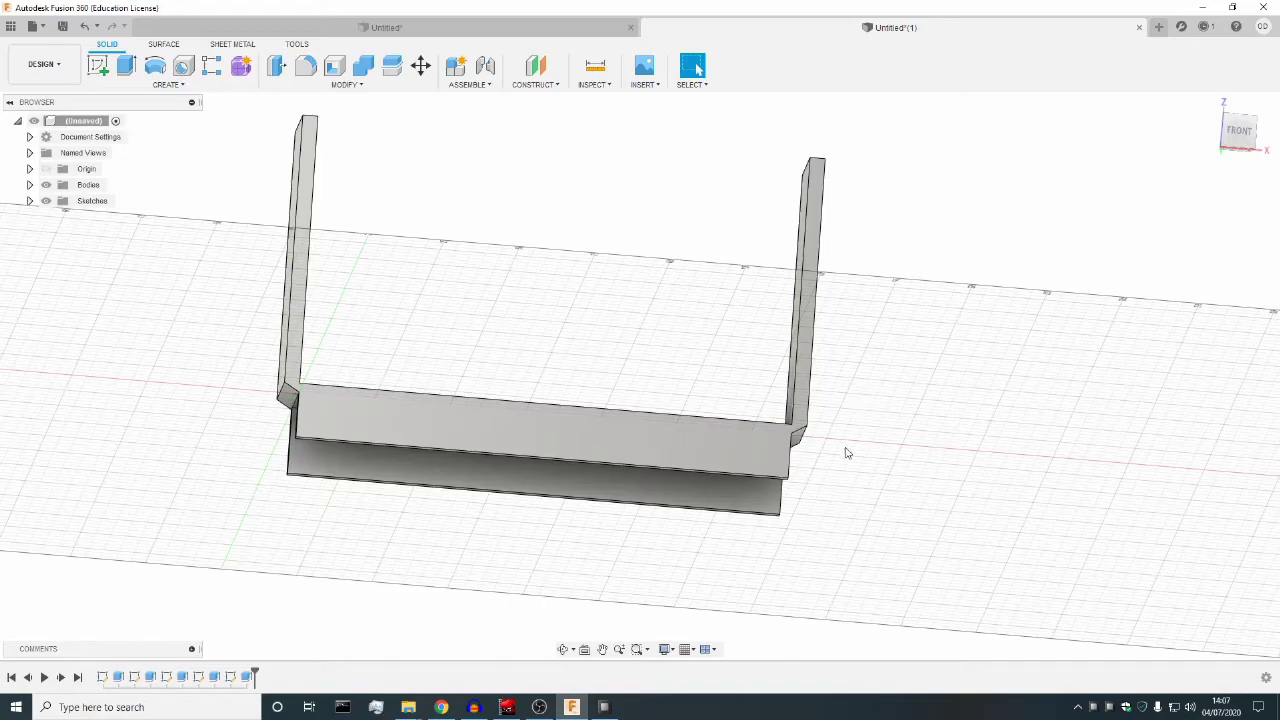
# Start a new sketch on the upright's side face.
pyautogui.click(564, 649)
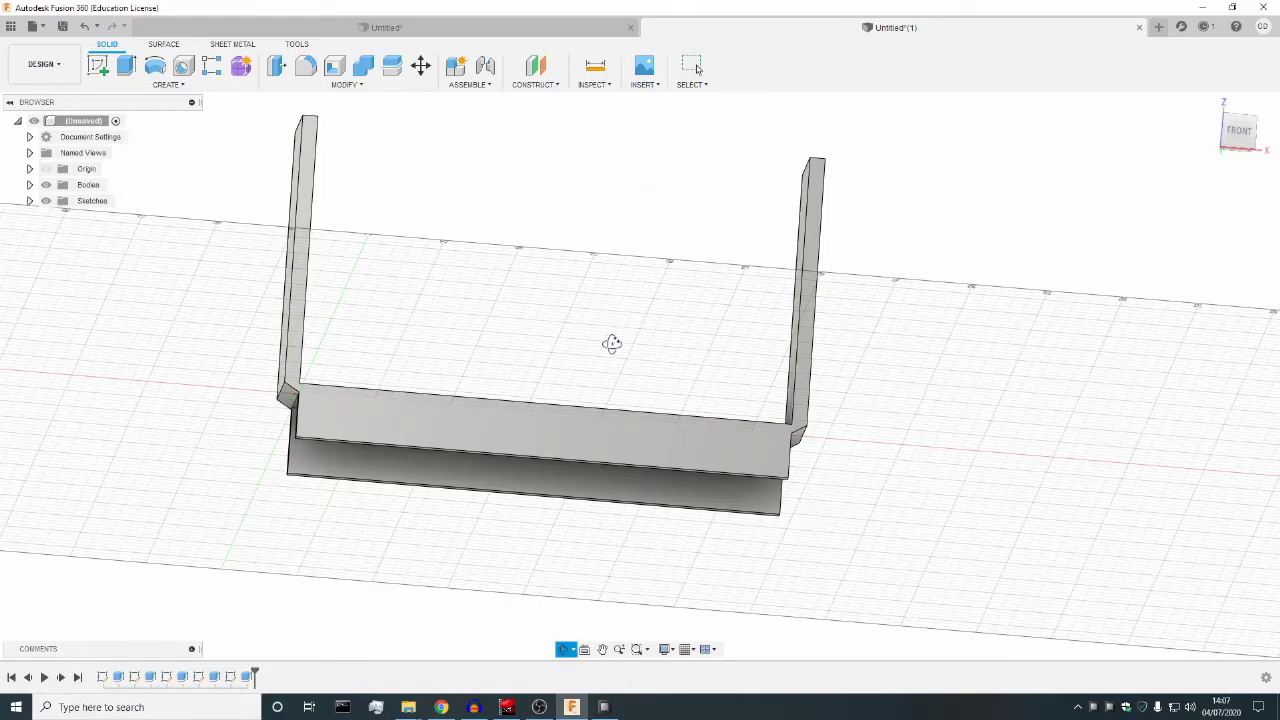
pyautogui.moveTo(611, 343); pyautogui.dragTo(649, 330)
pyautogui.rightClick(645, 324)
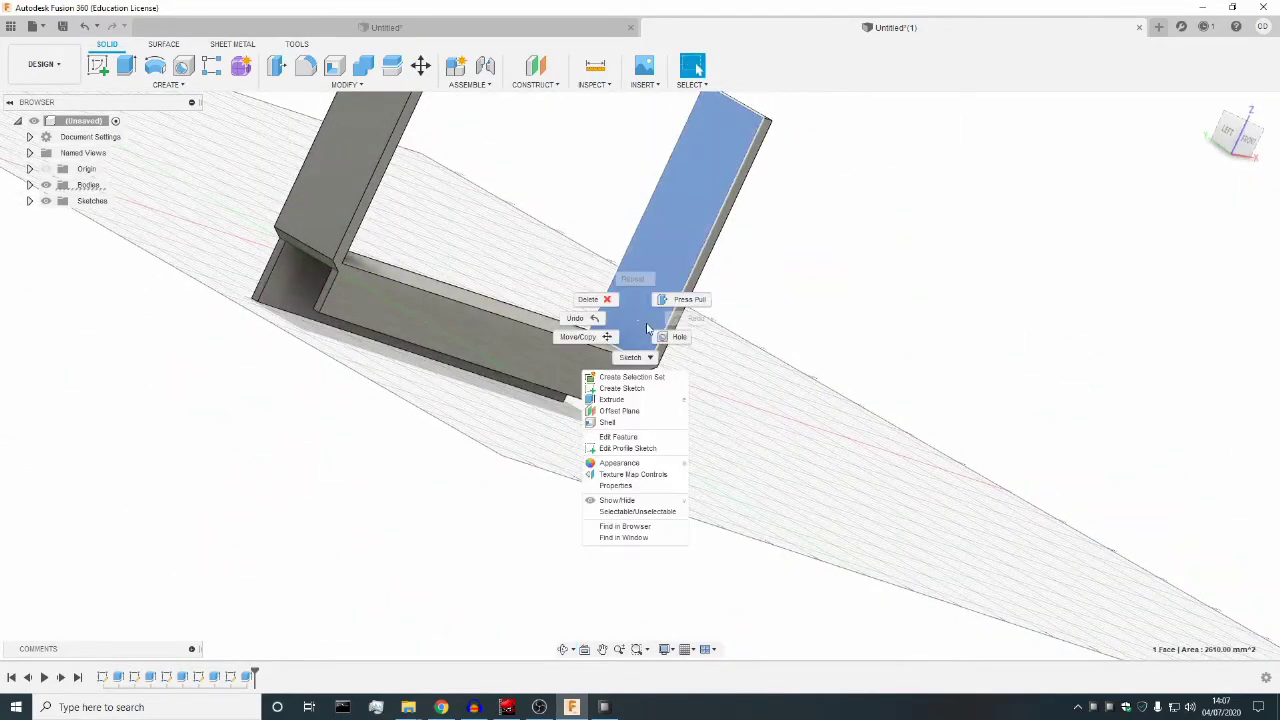
pyautogui.click(621, 388)
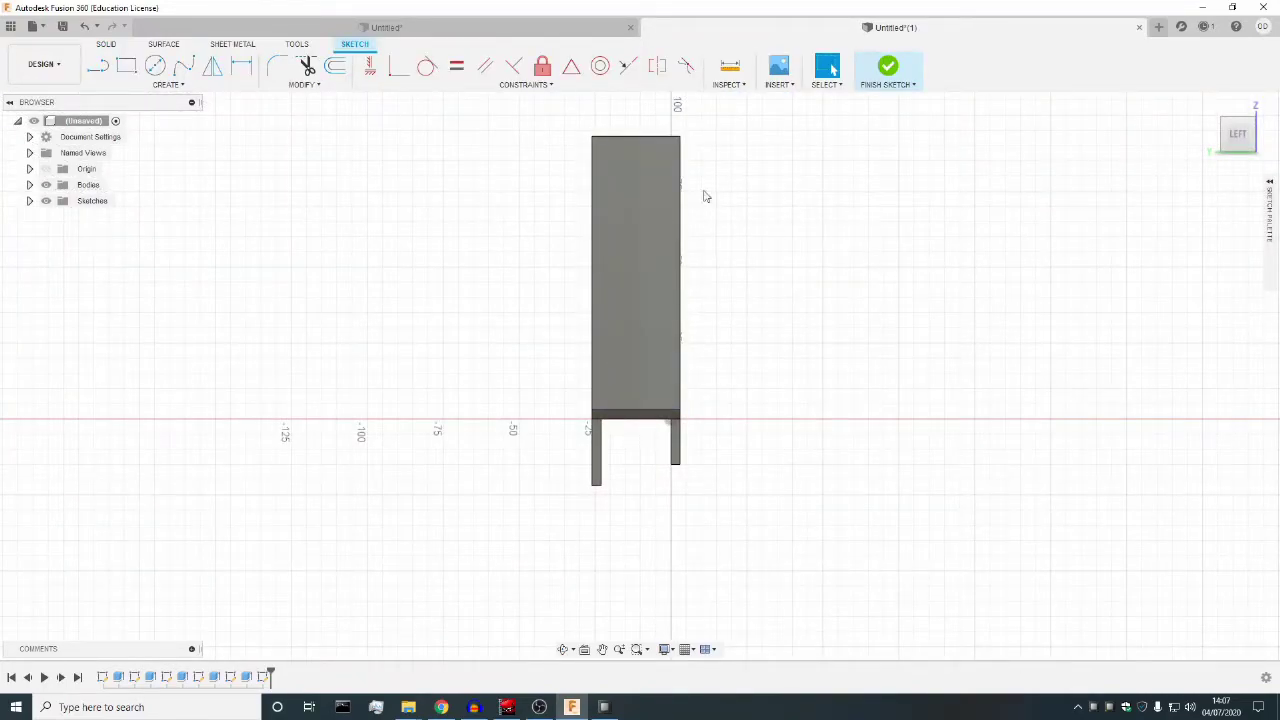
pyautogui.rightClick(624, 244)
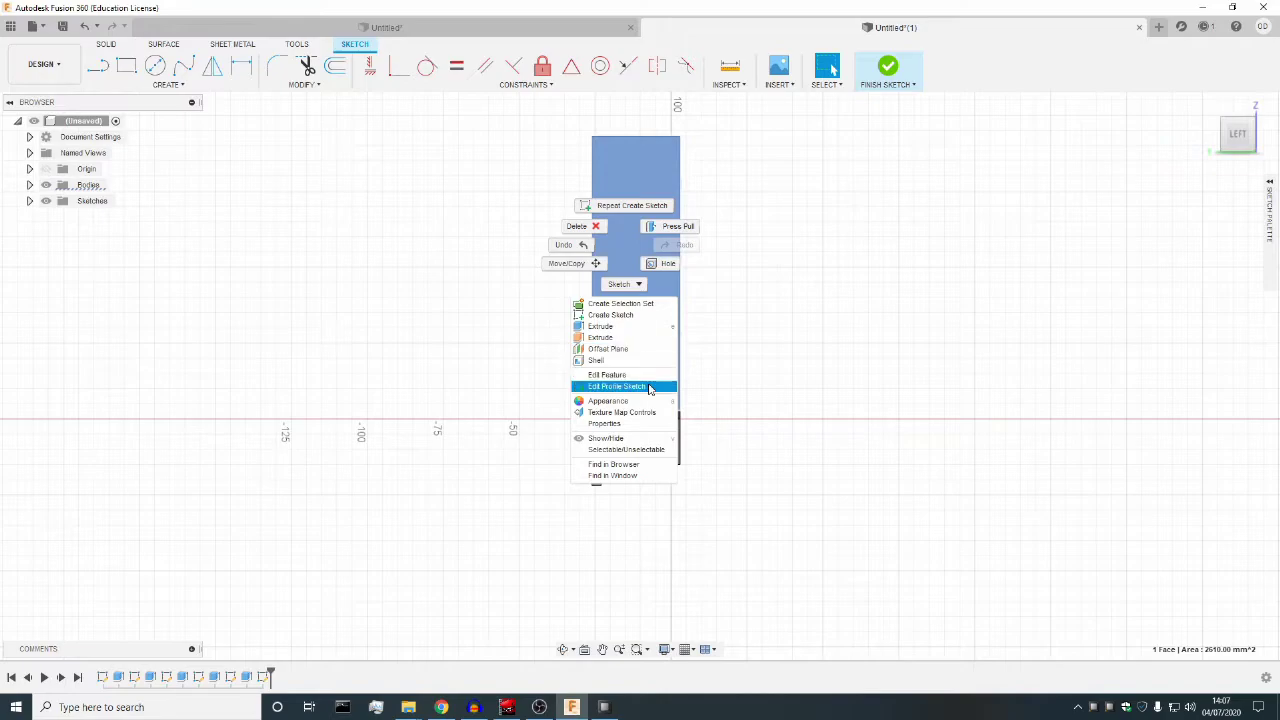
pyautogui.click(625, 448)
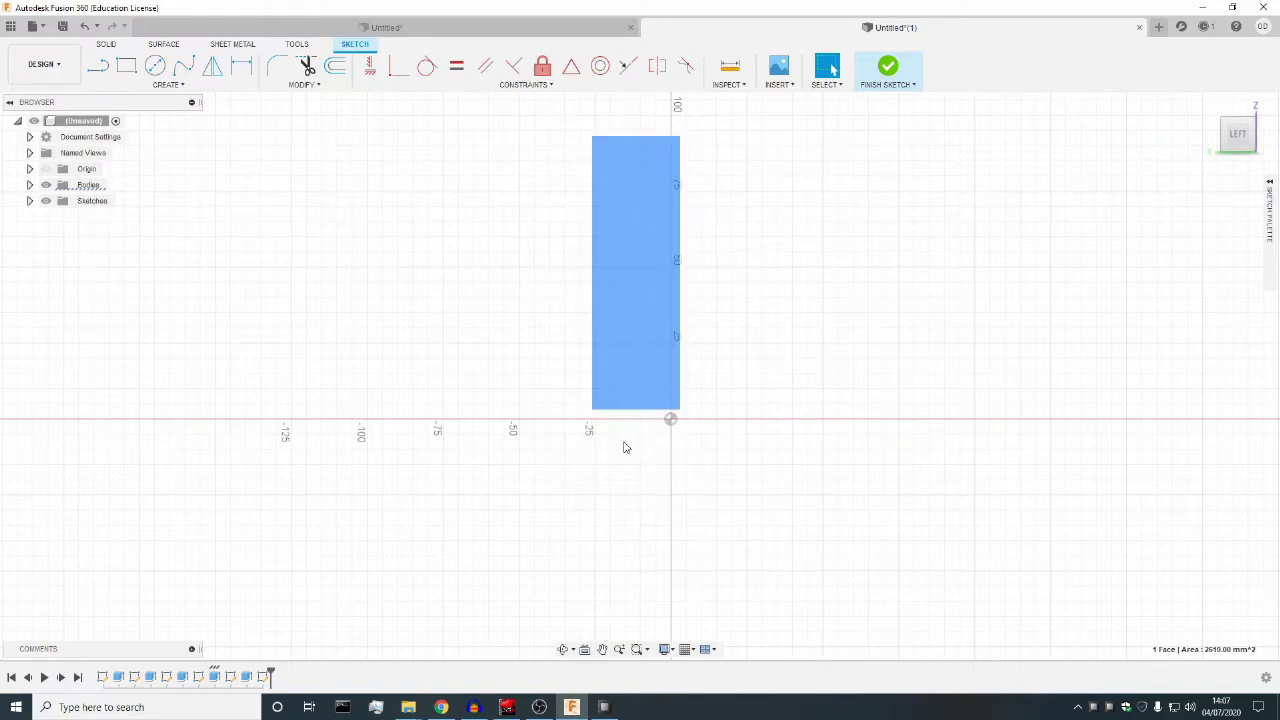
pyautogui.click(810, 378)
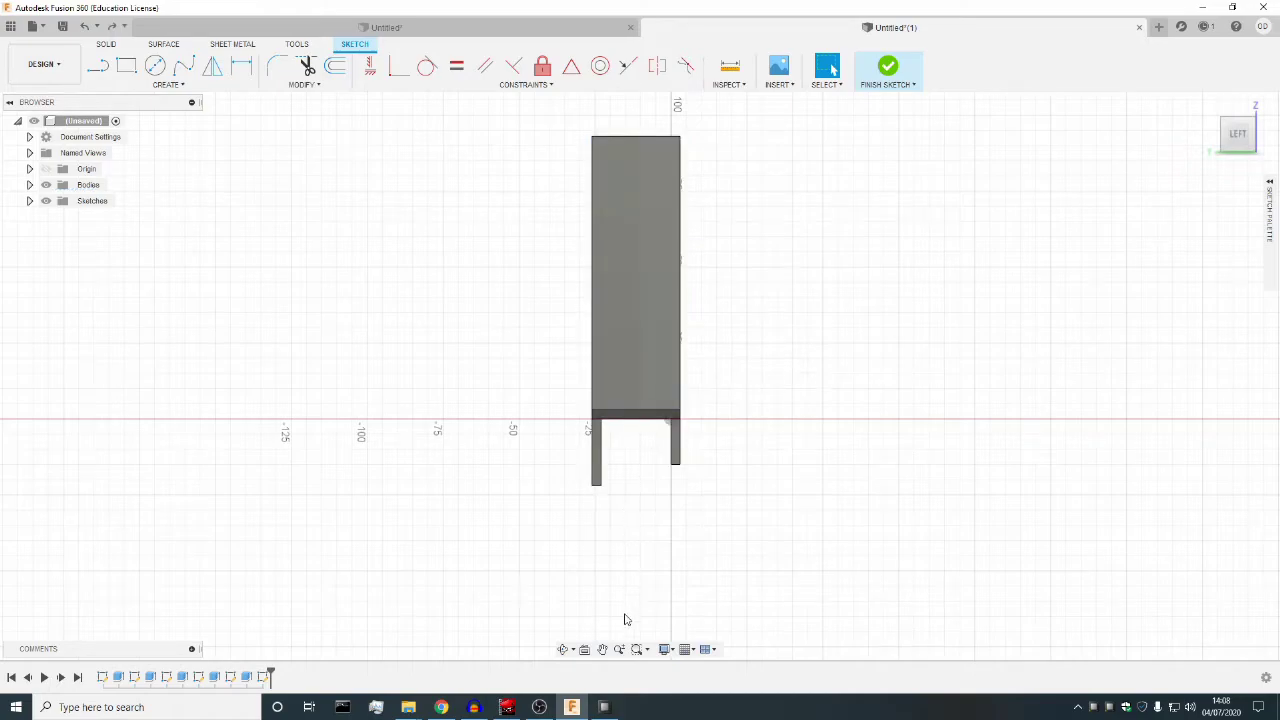
pyautogui.click(563, 650)
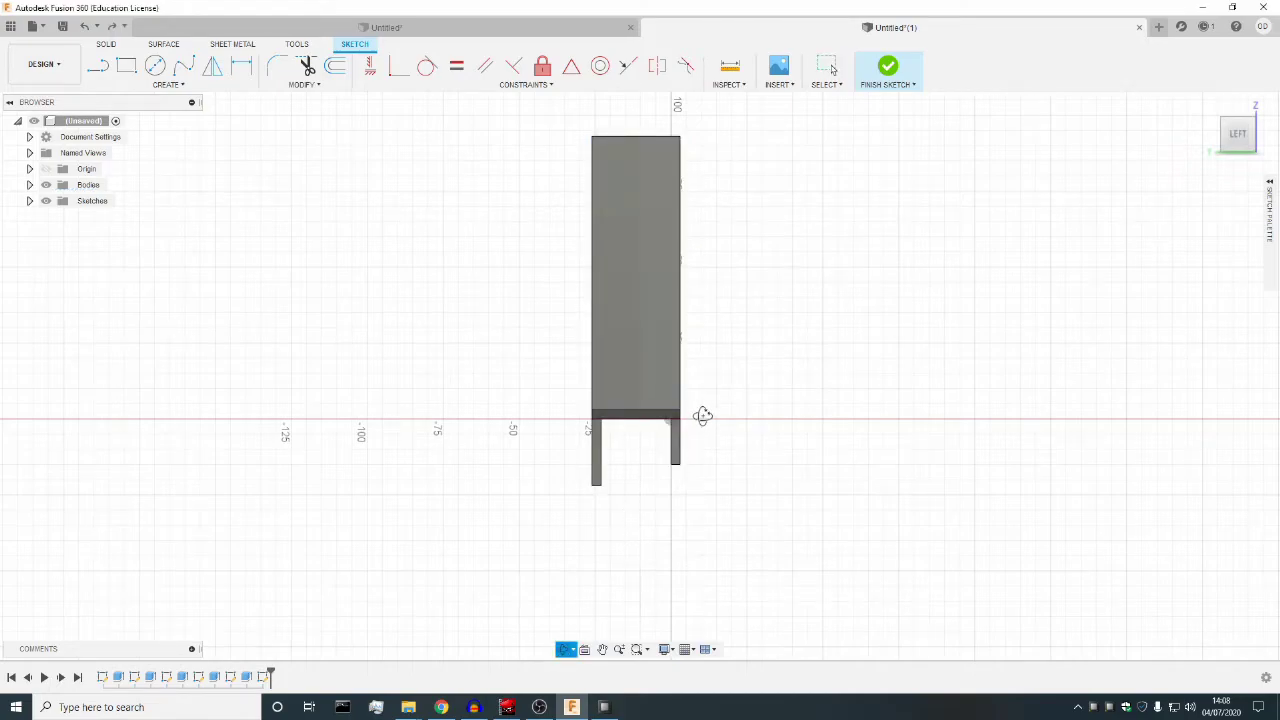
pyautogui.press('Escape')
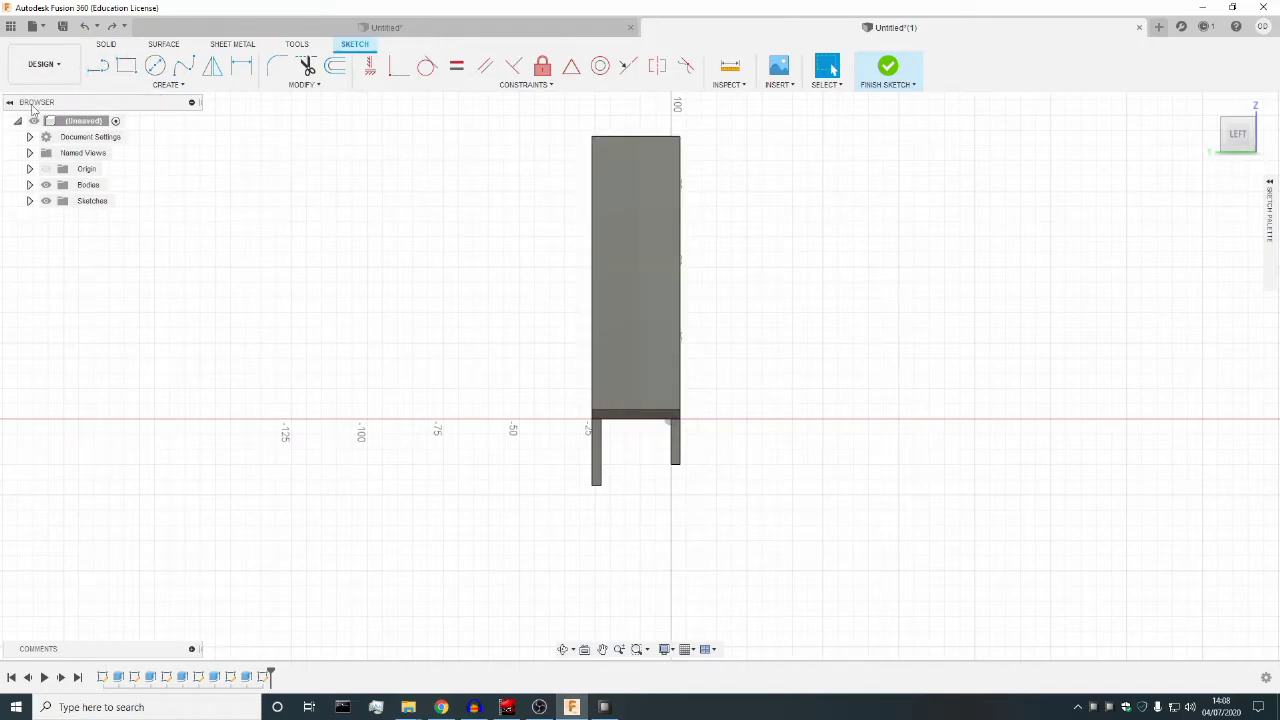
# Draw a vertical line up from the base's bottom edge and dimension it 81.5 mm.
pyautogui.click(97, 65)
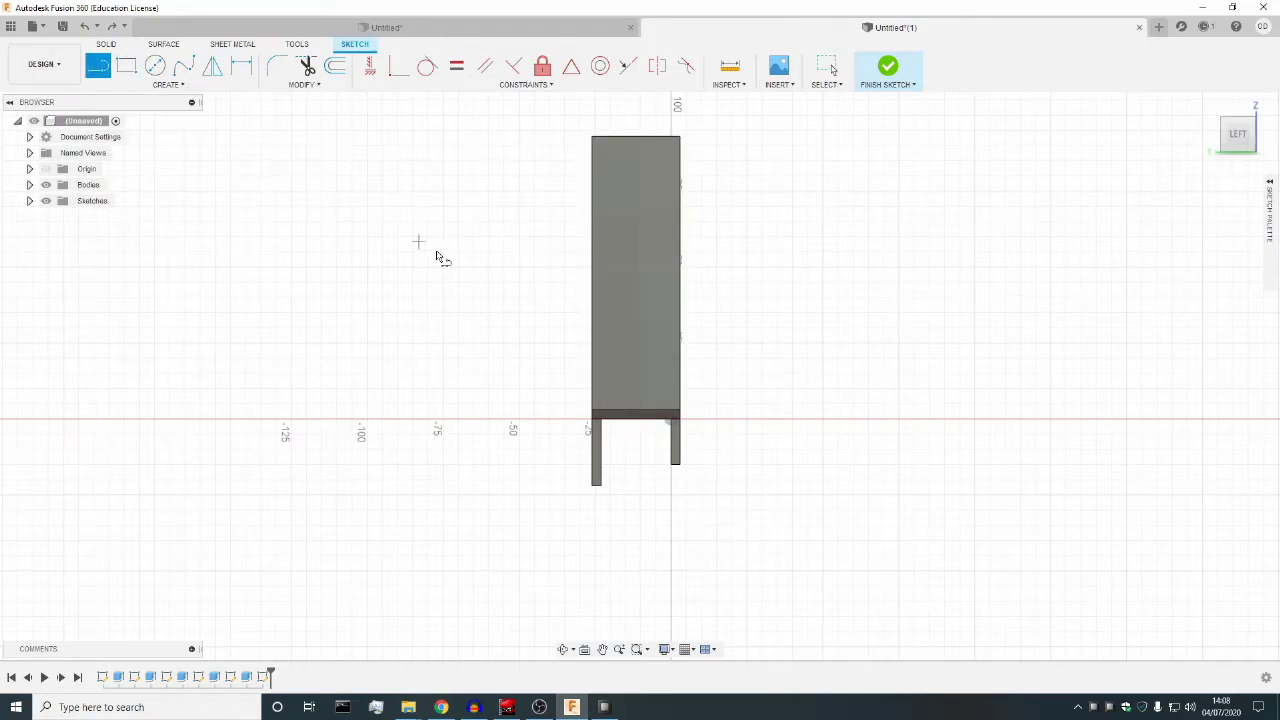
pyautogui.click(637, 410)
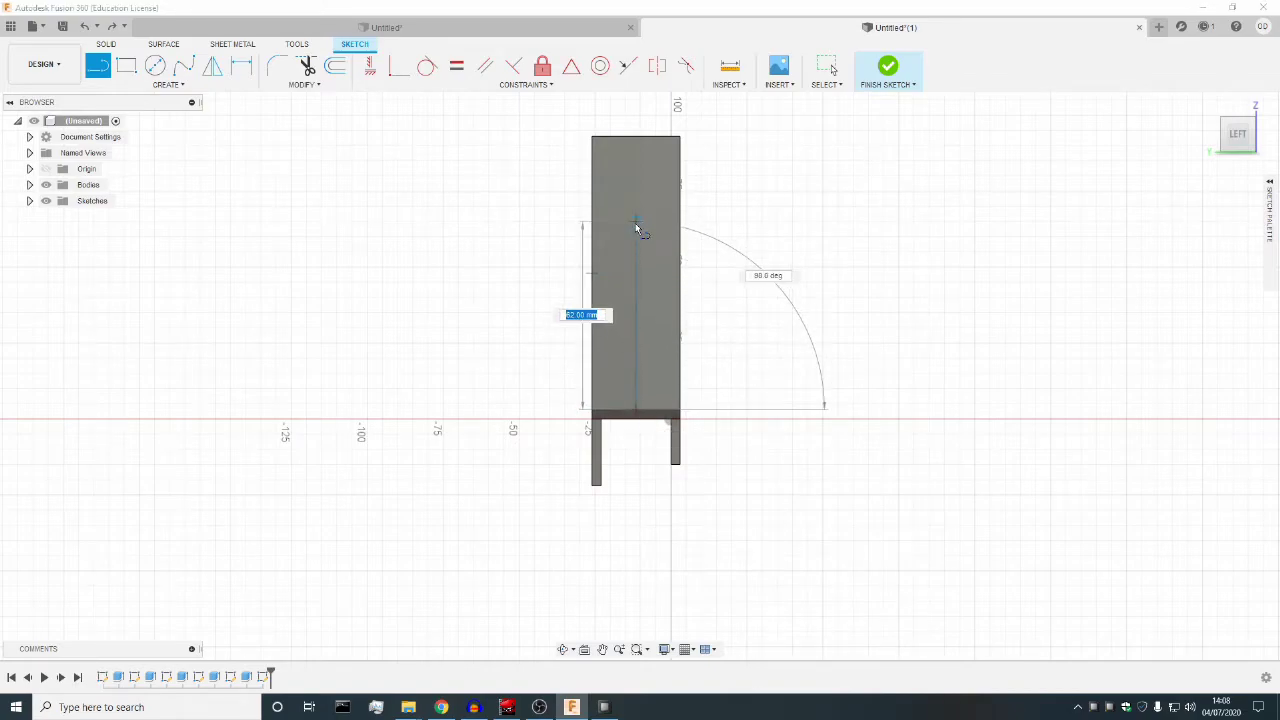
pyautogui.click(637, 191)
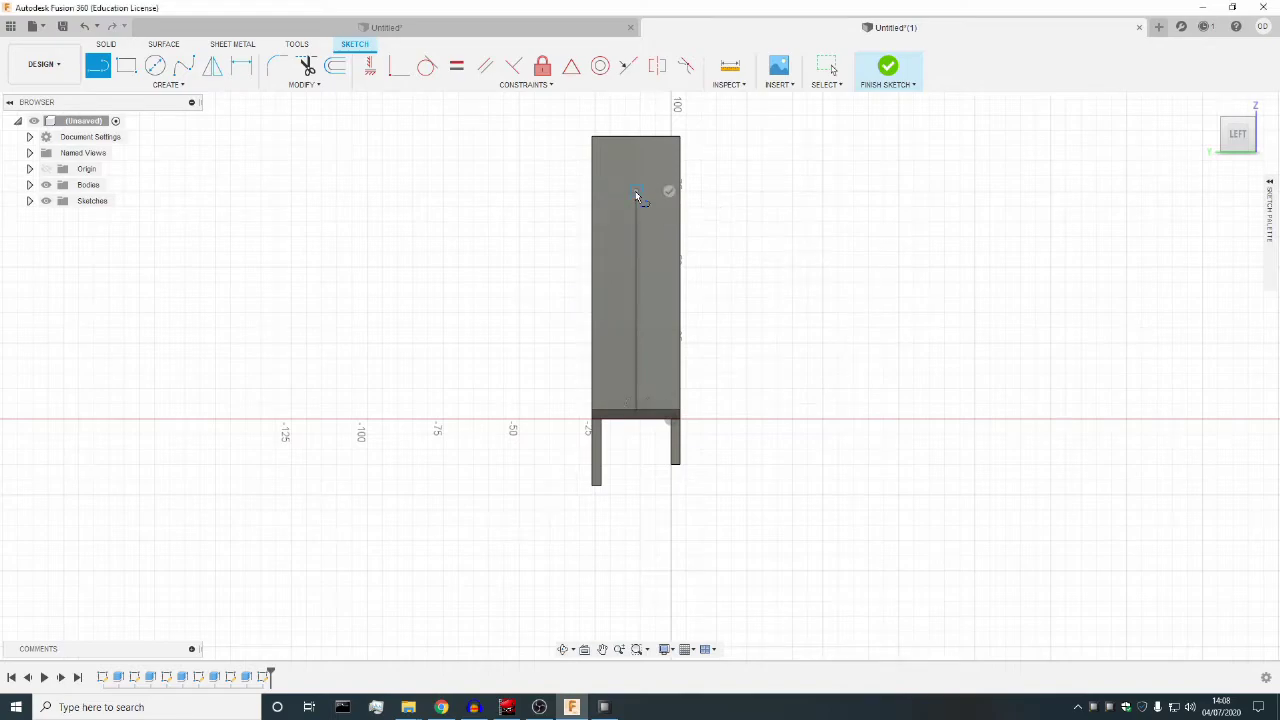
pyautogui.press('Escape')
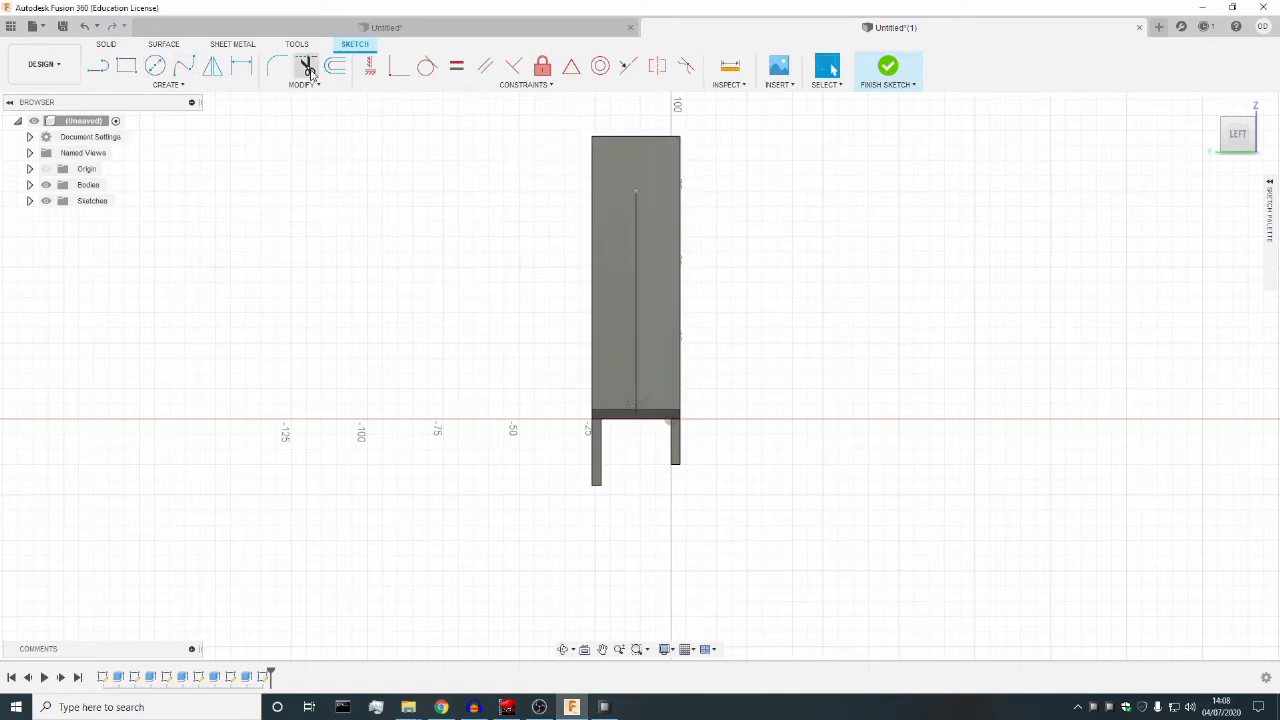
pyautogui.click(241, 66)
pyautogui.click(635, 316)
pyautogui.click(784, 316)
pyautogui.write('81.5')
pyautogui.press('Return')
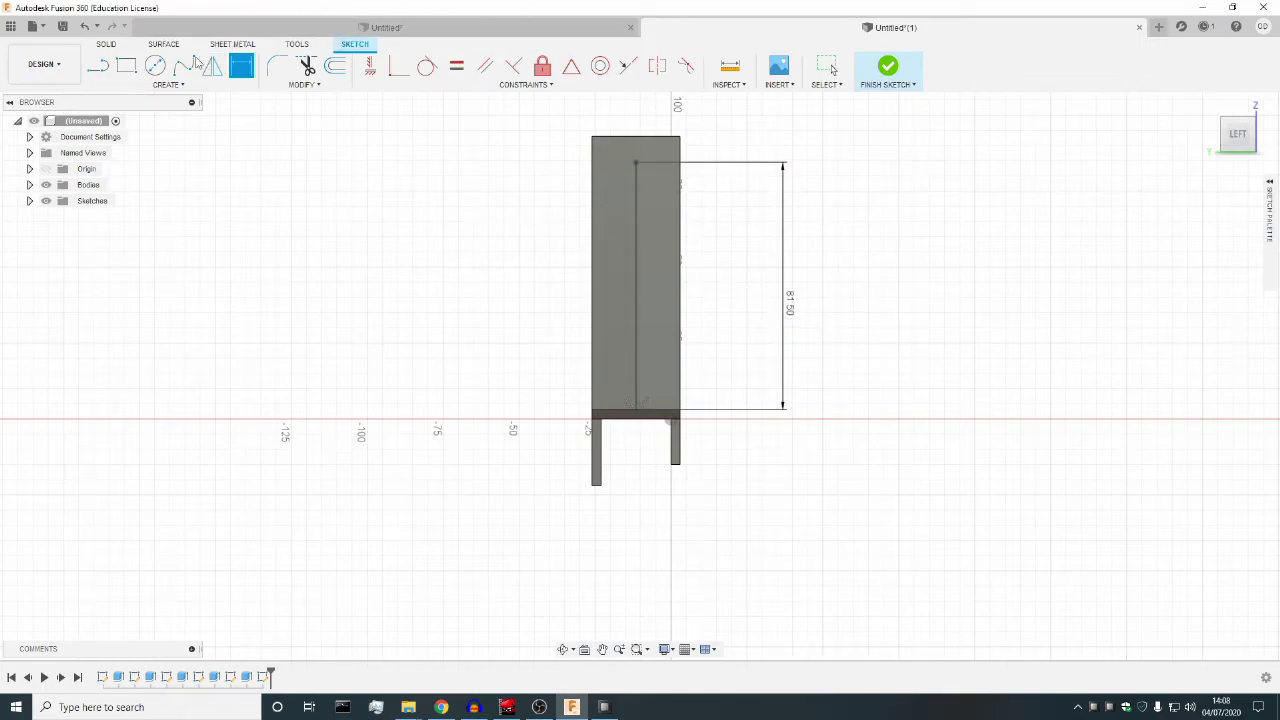
# Switch to the other Untitled* document.
pyautogui.click(155, 66)
pyautogui.press('Escape')
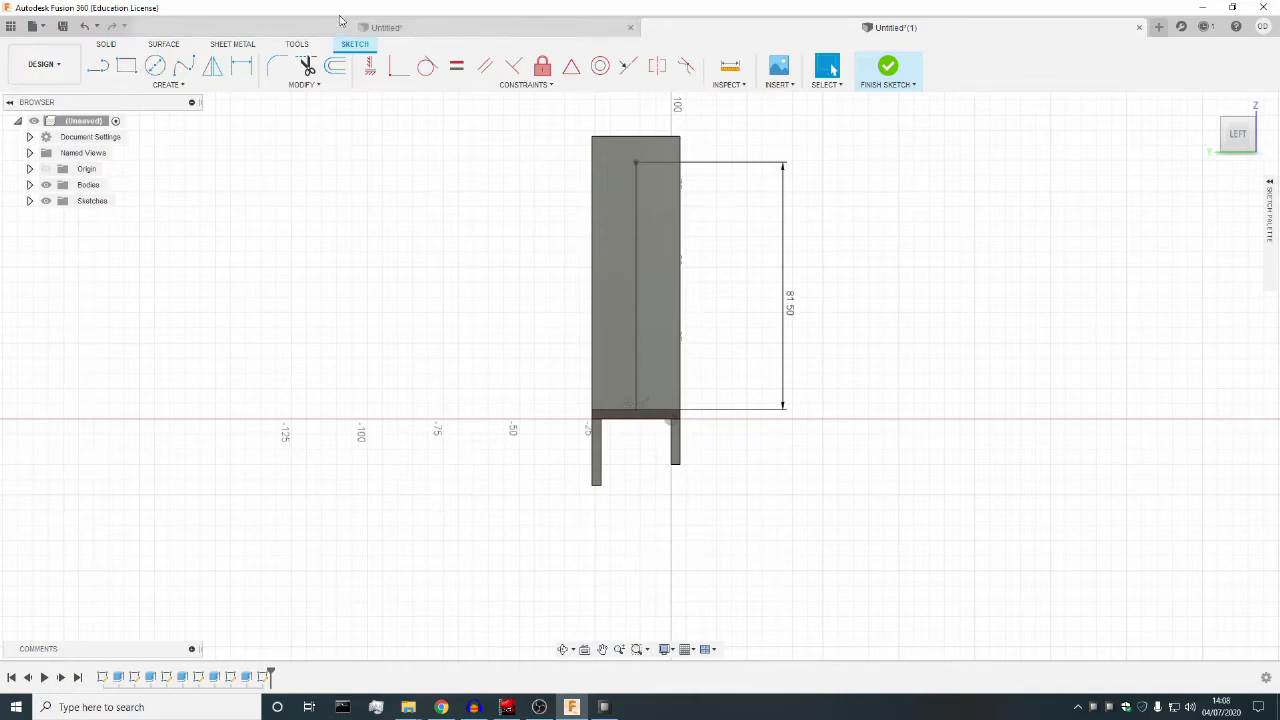
pyautogui.click(327, 24)
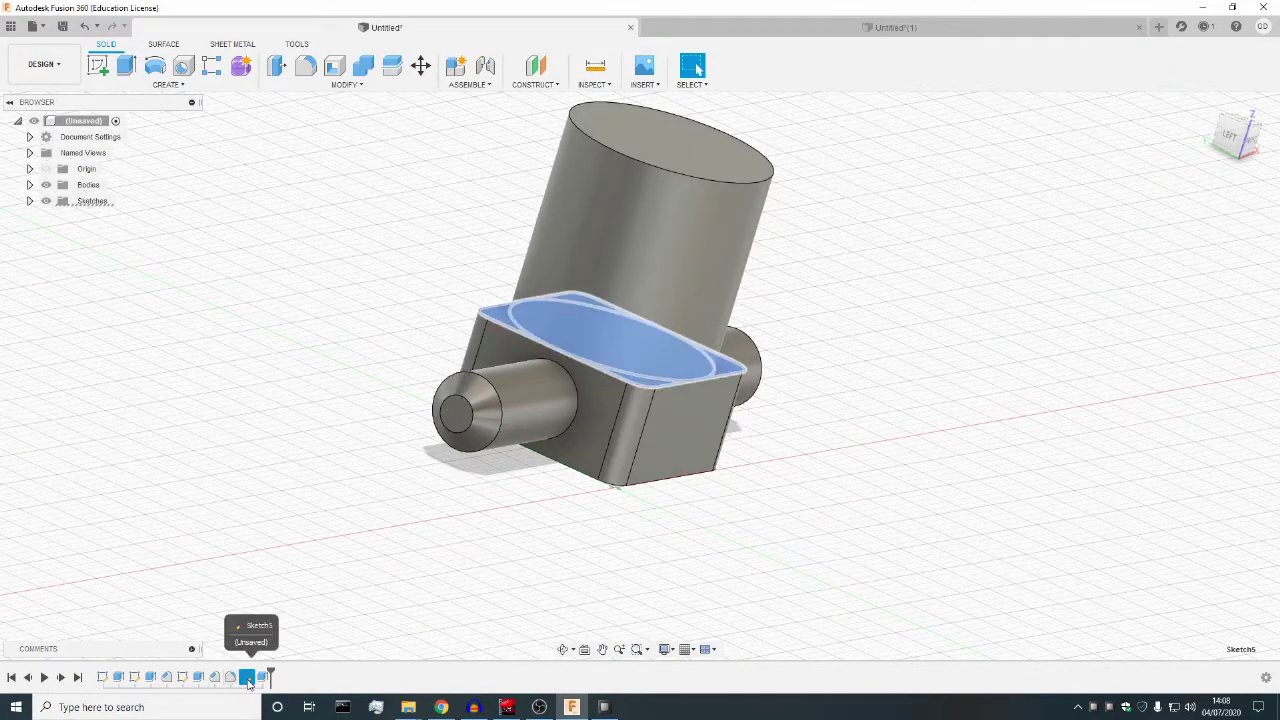
# Open Sketch5 from the timeline for editing.
pyautogui.click(248, 678)
pyautogui.rightClick(248, 680)
pyautogui.click(300, 544)
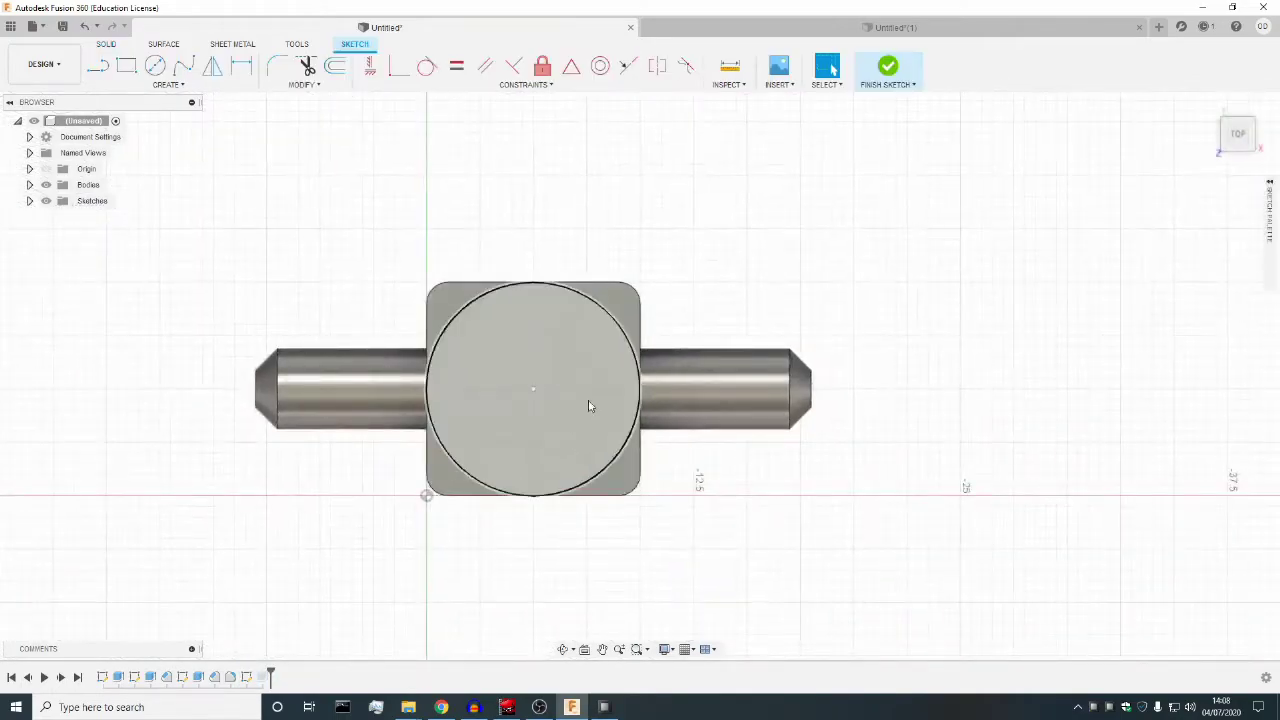
# Dimension Sketch5's circle at a 10 mm diameter, then return to the Untitled(1) document.
pyautogui.click(241, 66)
pyautogui.click(586, 294)
pyautogui.click(625, 214)
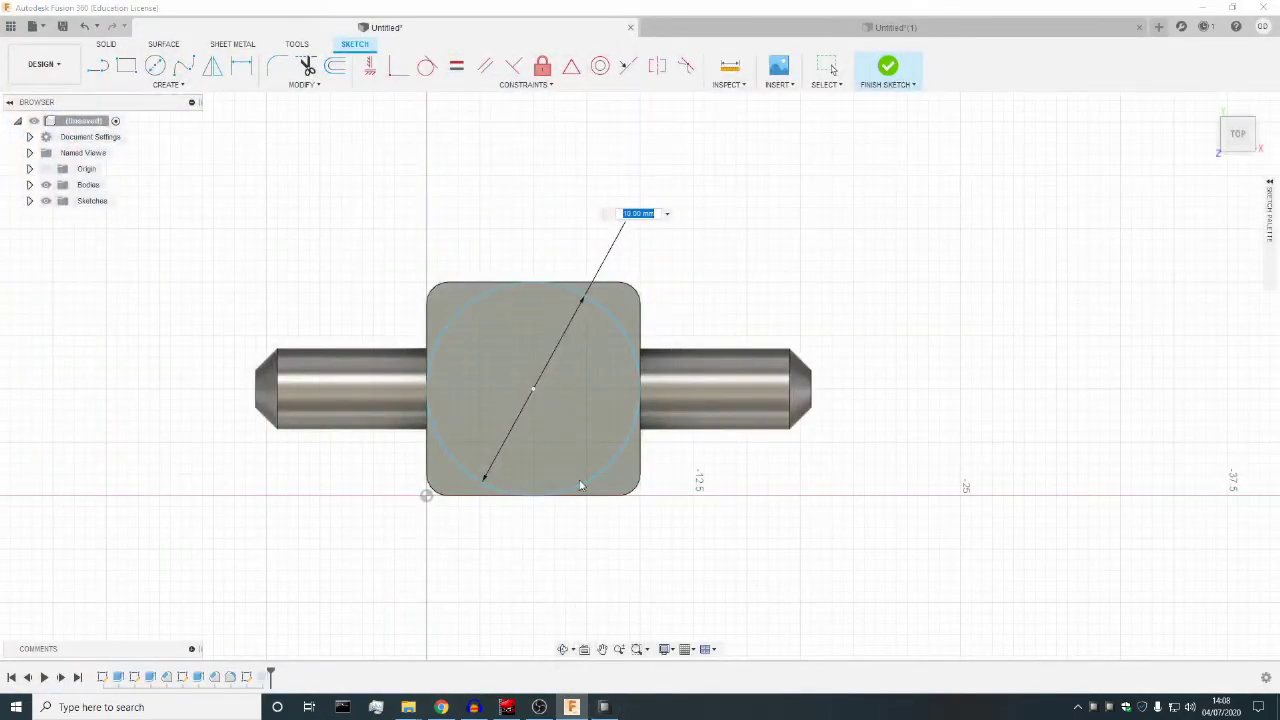
pyautogui.press('Return')
pyautogui.click(760, 27)
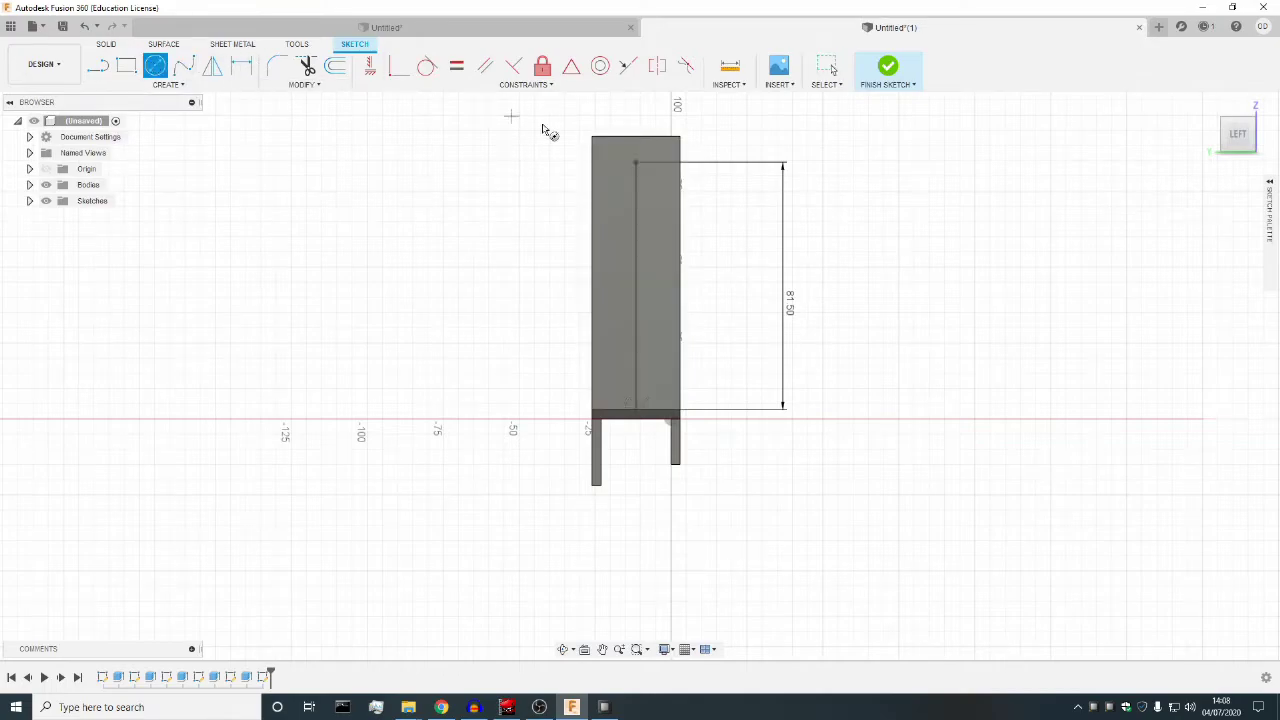
# Dimension the circle at the top of the 81.50 mm vertical line to 9.9 mm diameter.
pyautogui.click(637, 166)
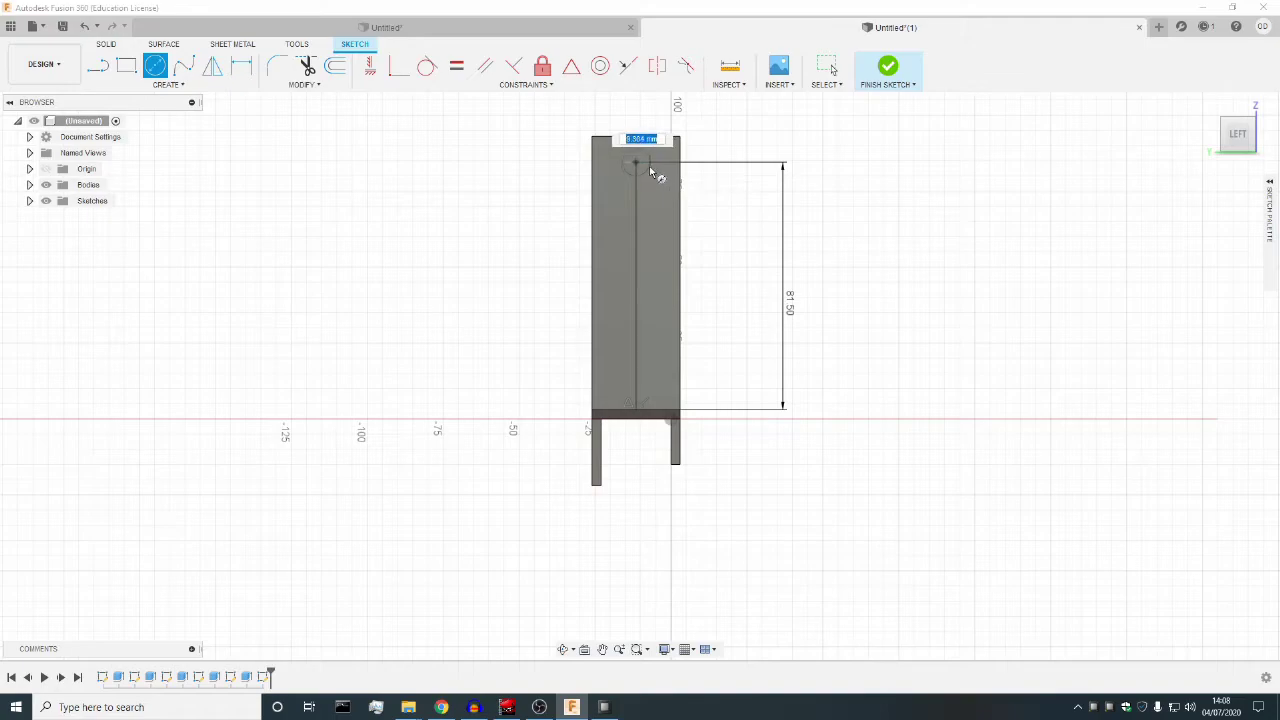
pyautogui.press('Escape')
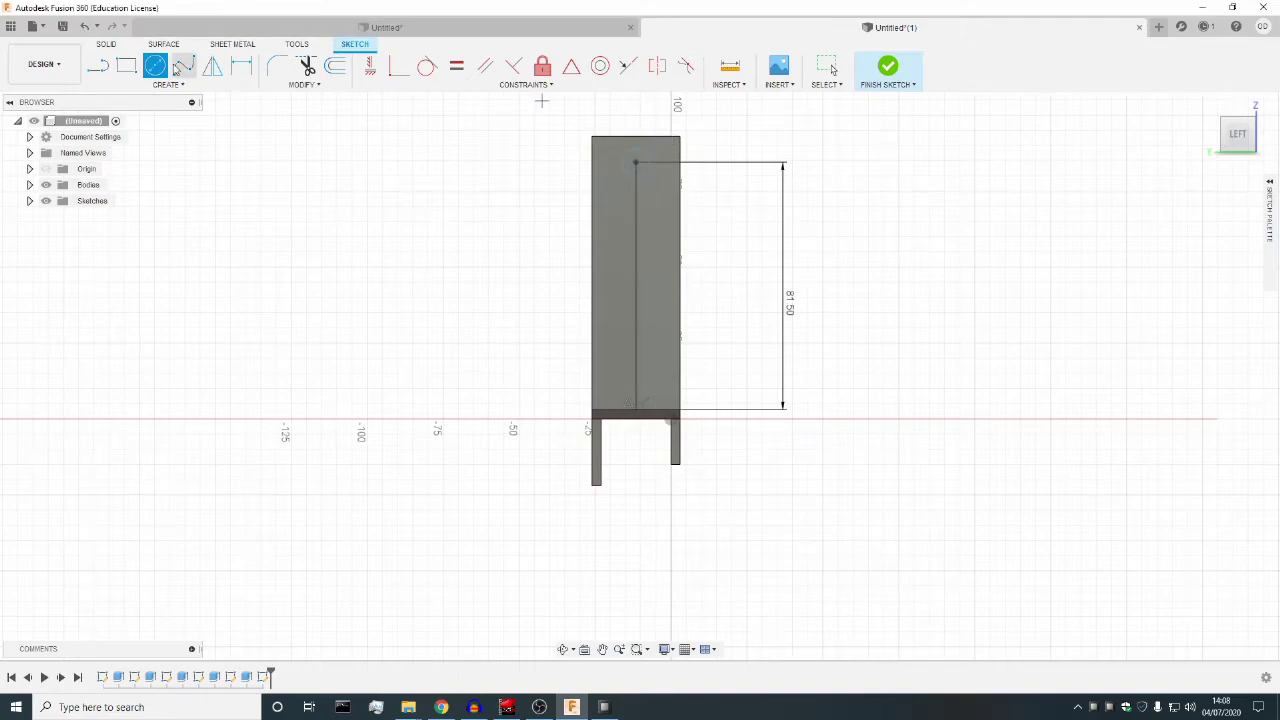
pyautogui.click(241, 66)
pyautogui.click(650, 174)
pyautogui.click(722, 143)
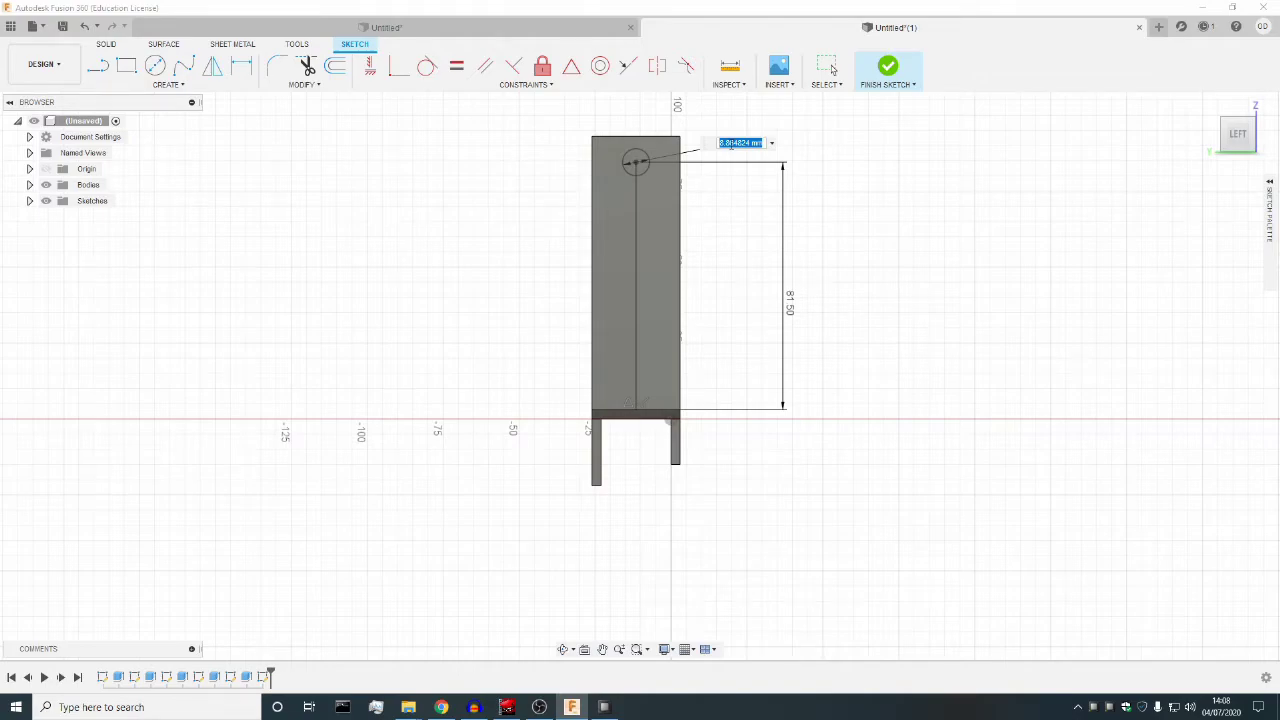
pyautogui.write('9.9')
pyautogui.press('Return')
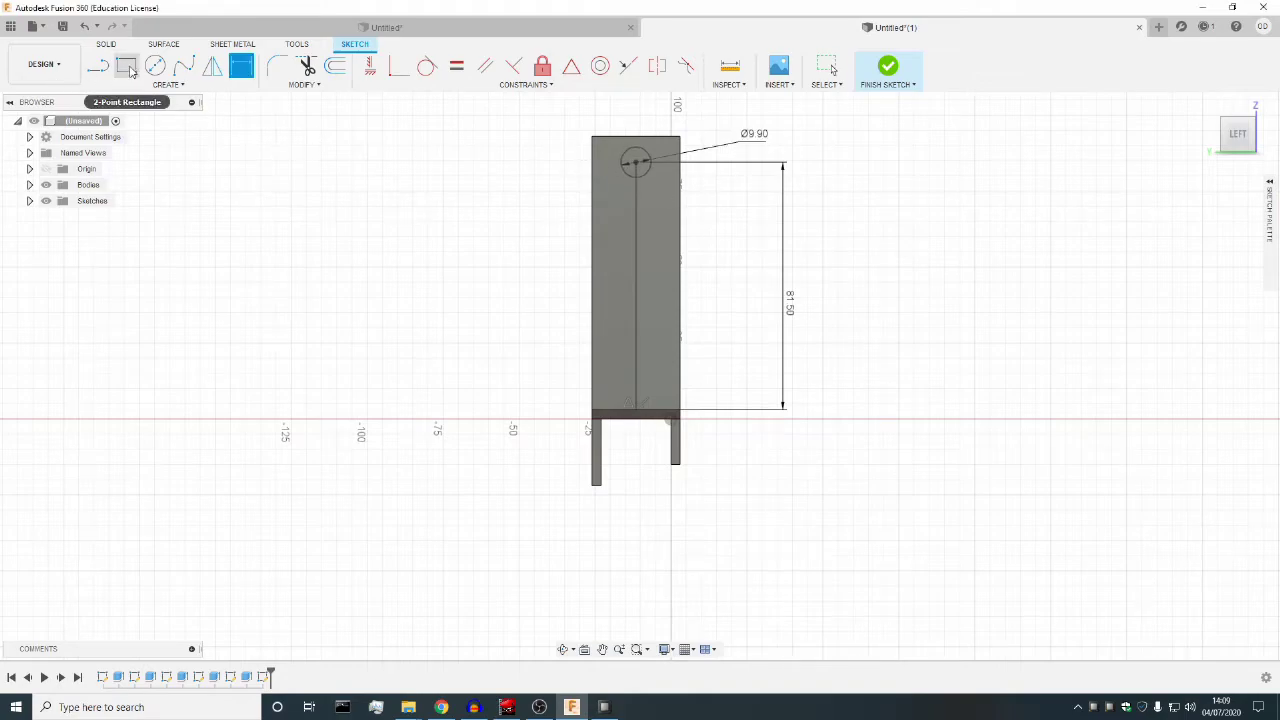
pyautogui.click(110, 45)
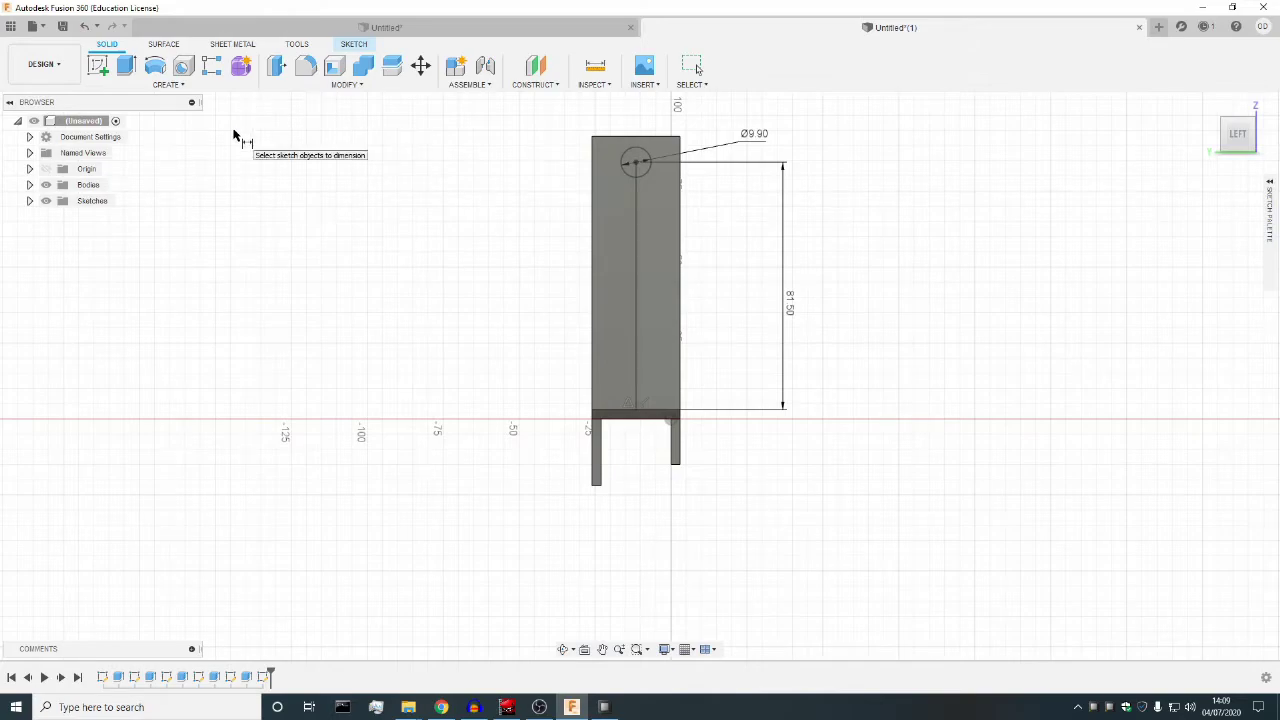
# Extrude the Ø9.90 mm circle as a two-sided Cut.
pyautogui.click(128, 66)
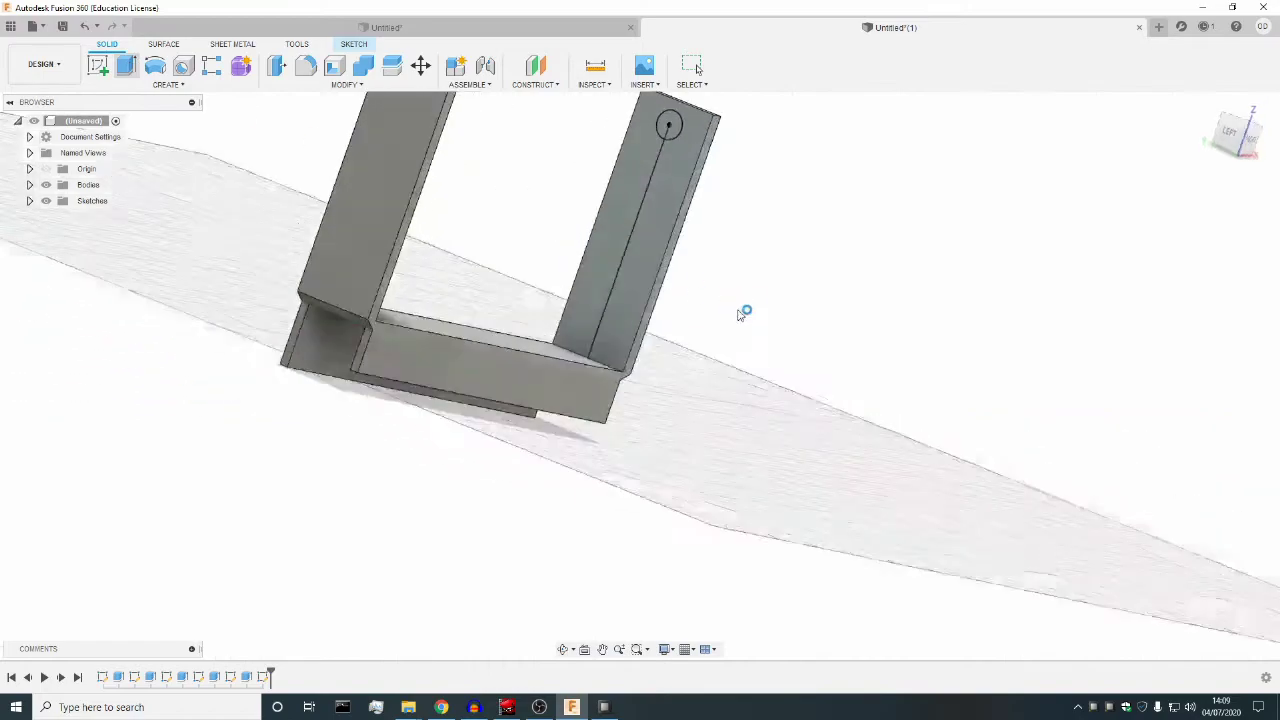
pyautogui.scroll(-5, 801, 267)
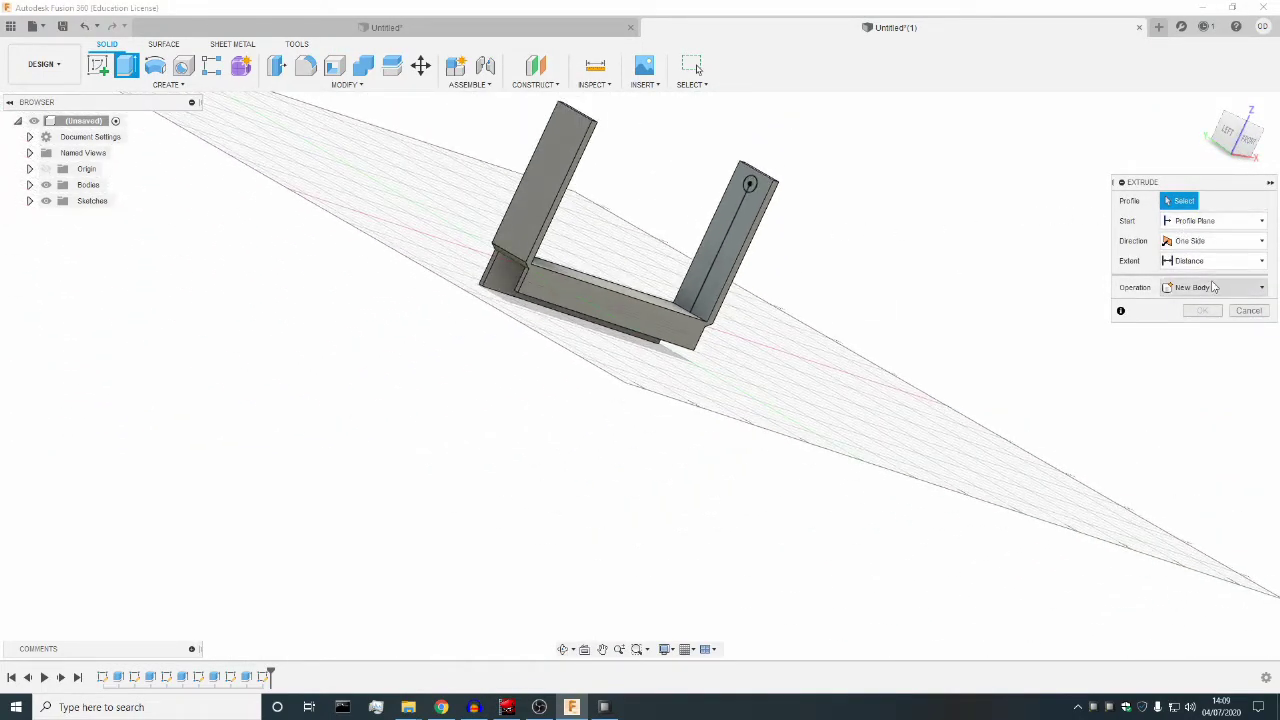
pyautogui.scroll(2, 760, 178)
pyautogui.scroll(1, 796, 178)
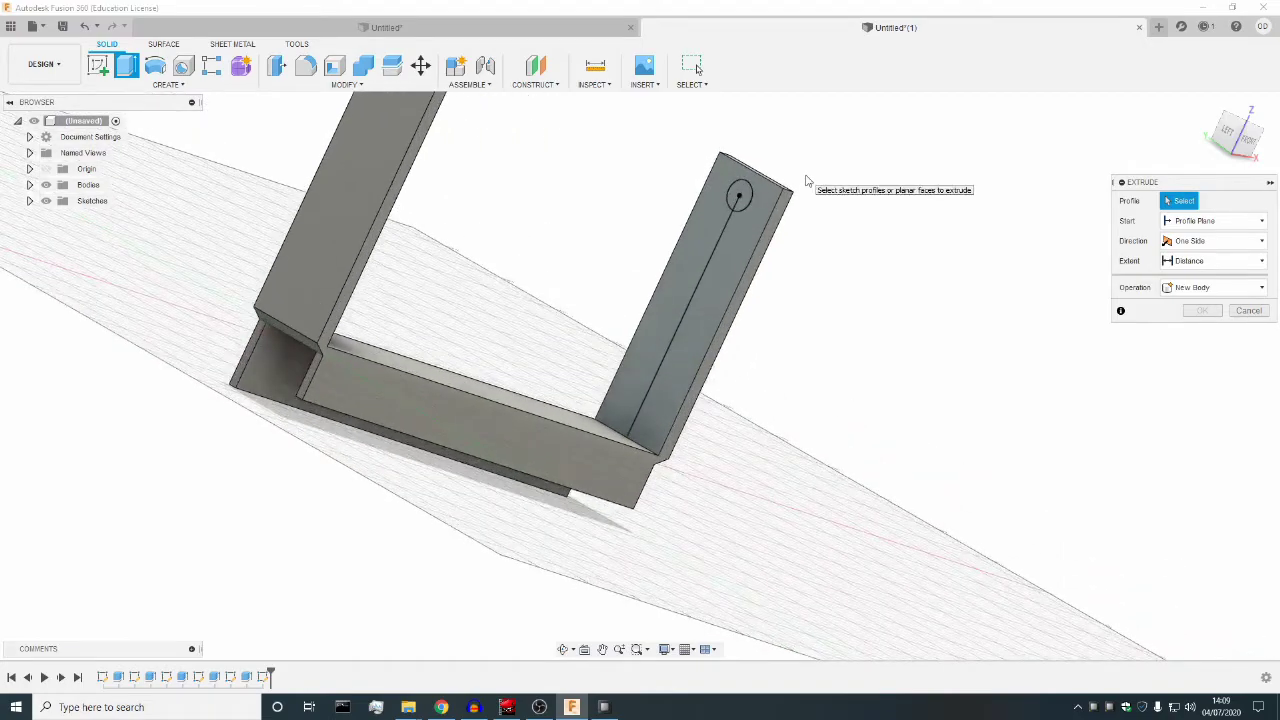
pyautogui.click(1186, 292)
pyautogui.click(1185, 318)
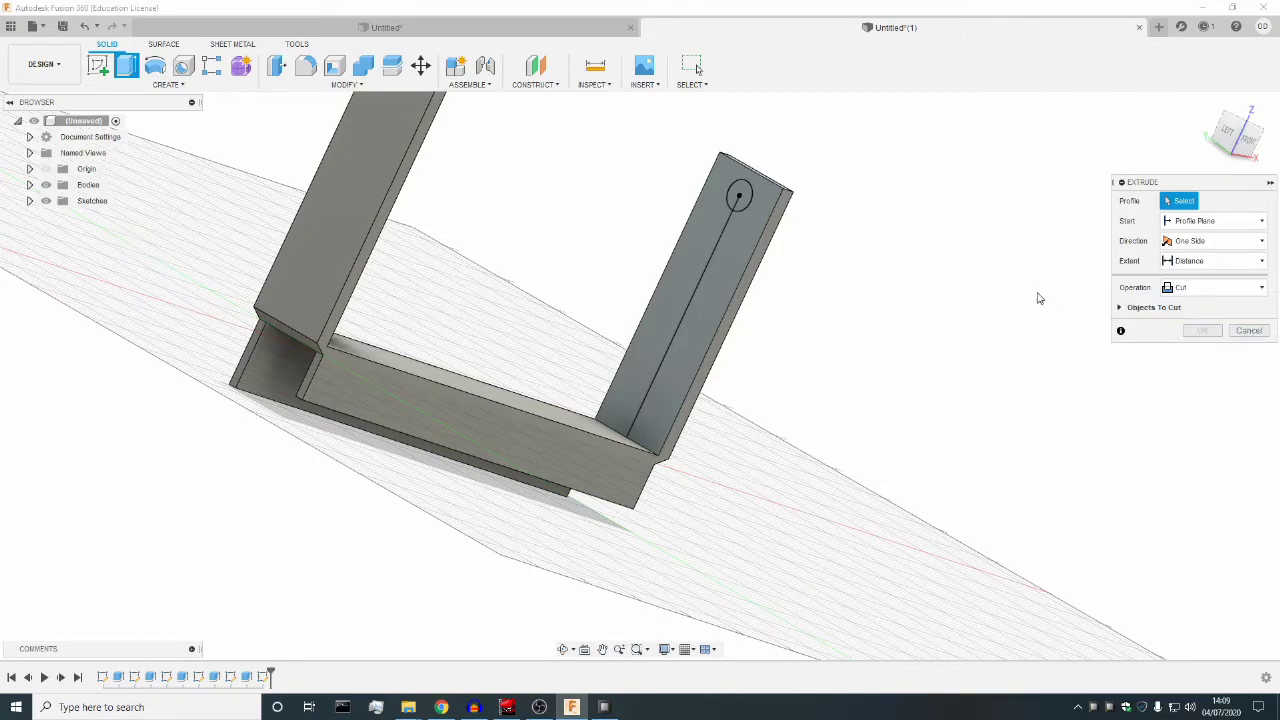
pyautogui.click(738, 196)
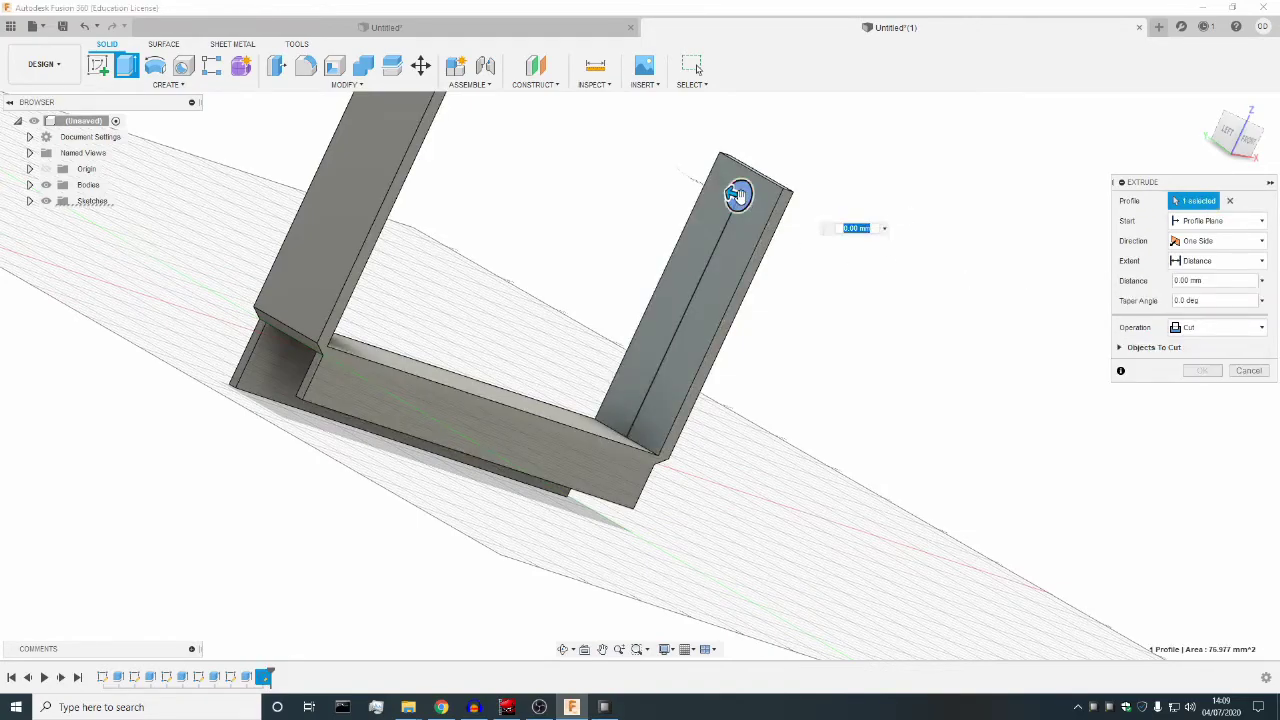
pyautogui.click(1227, 241)
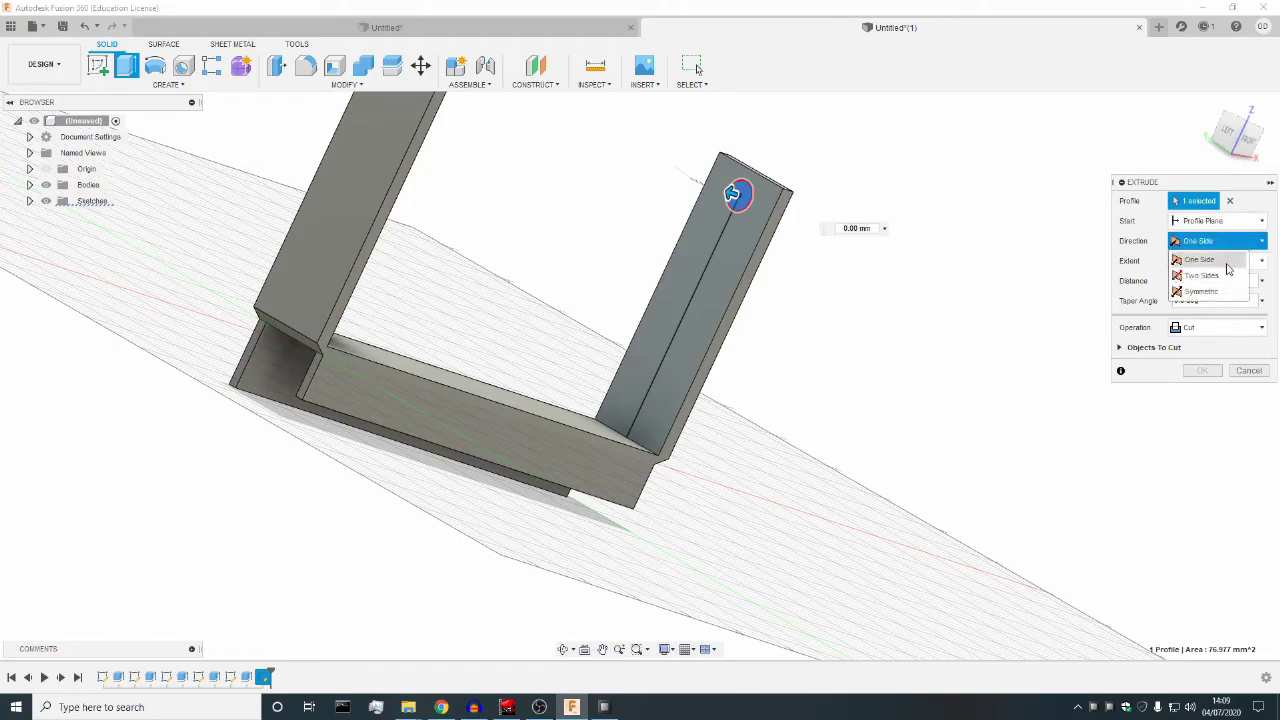
pyautogui.click(1201, 275)
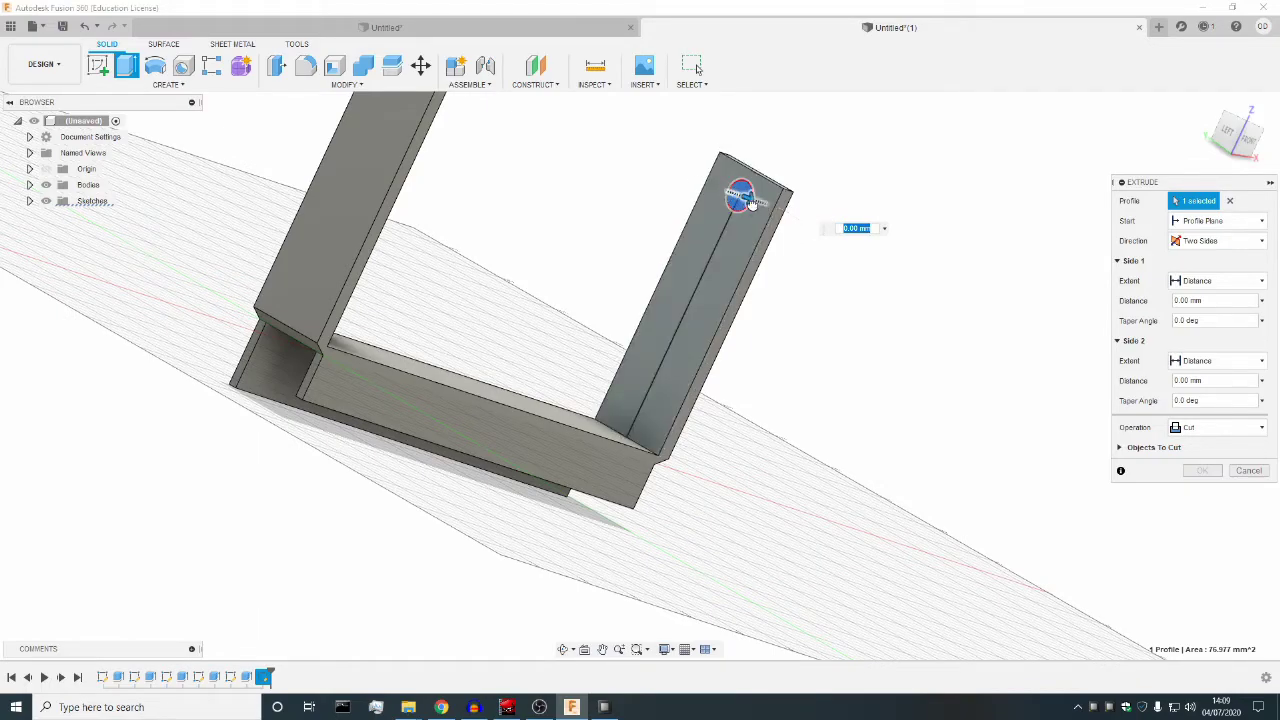
# Set the cut's side 2 extent to a 3 mm distance.
pyautogui.write('5')
pyautogui.moveTo(760, 204); pyautogui.dragTo(752, 207)
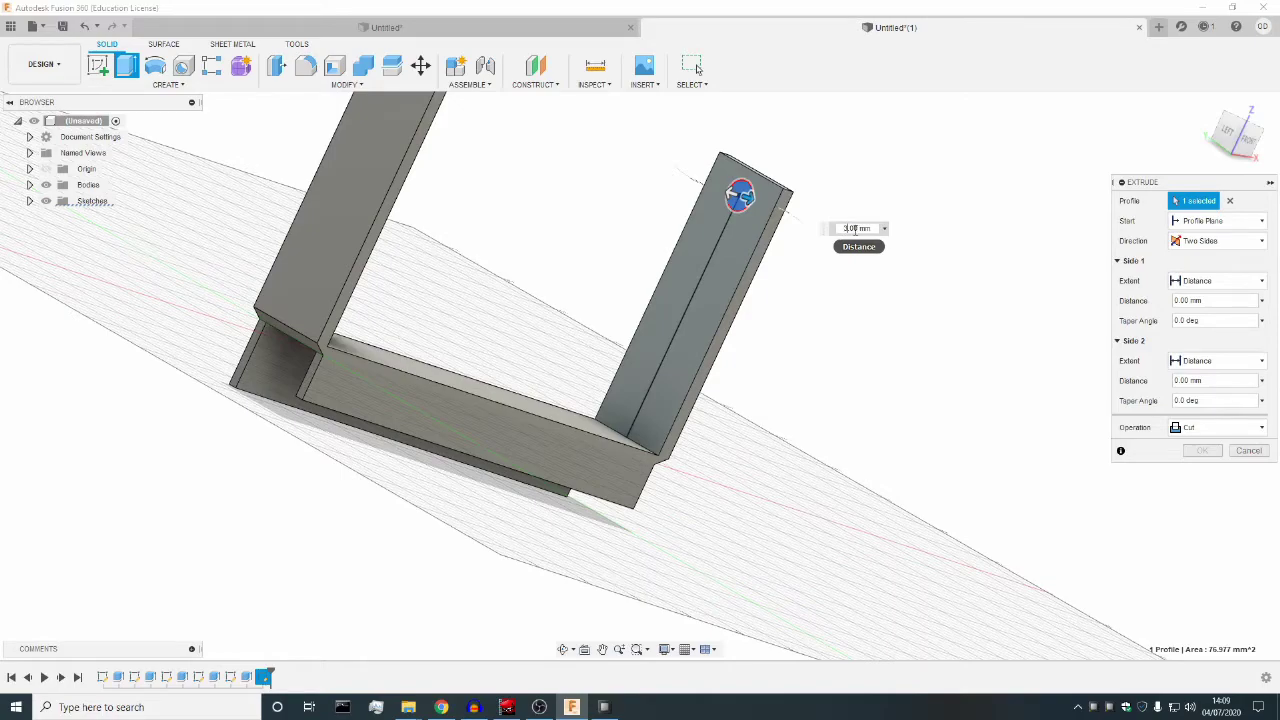
pyautogui.write('3')
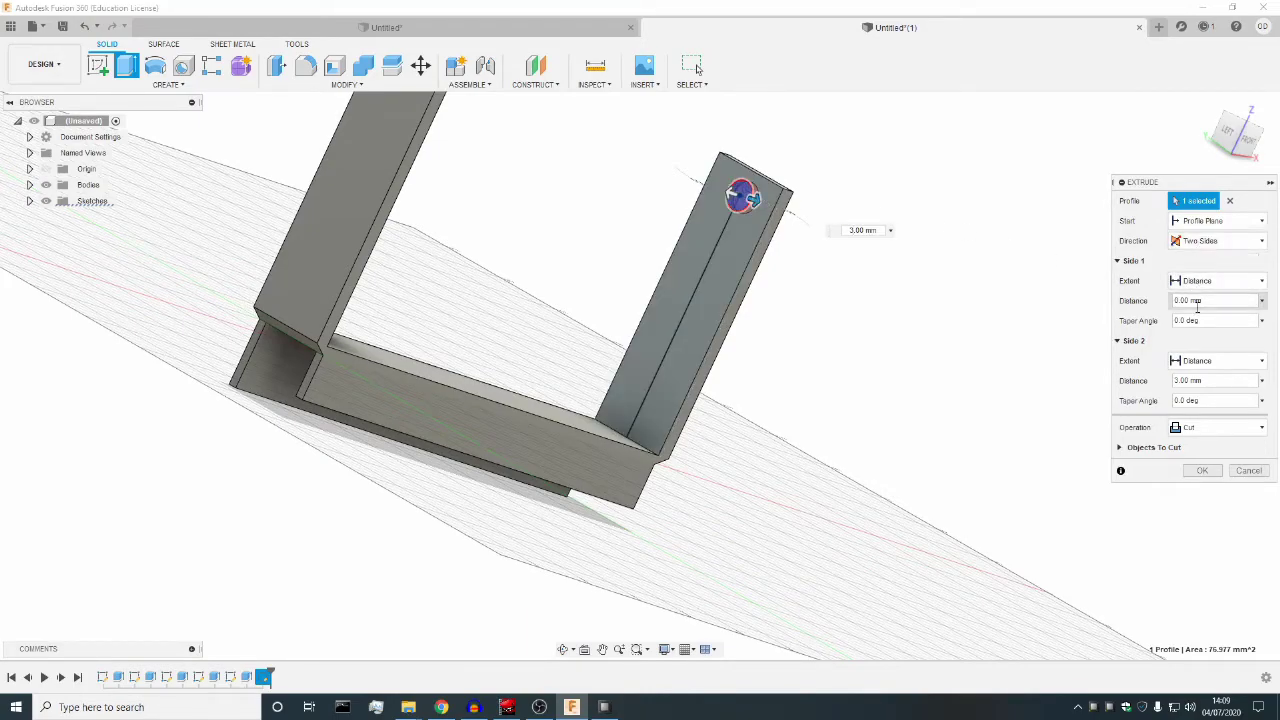
pyautogui.click(1195, 361)
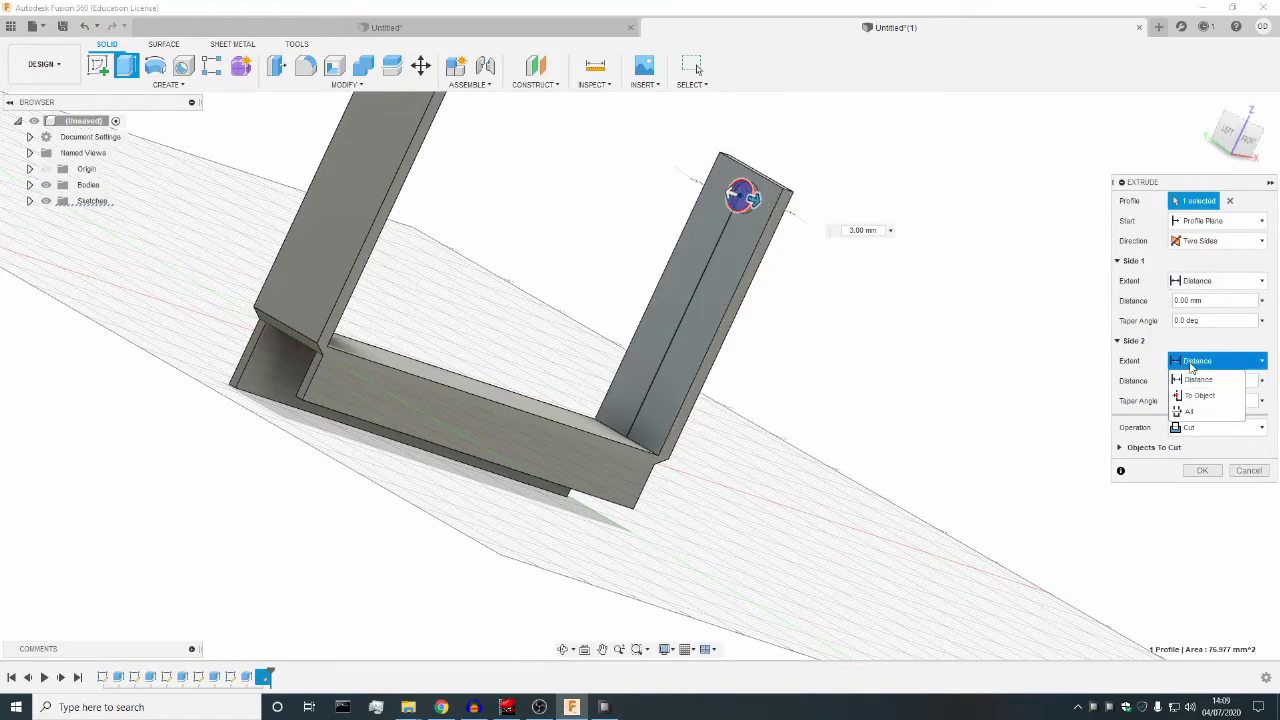
pyautogui.click(1192, 368)
pyautogui.scroll(-3, 651, 290)
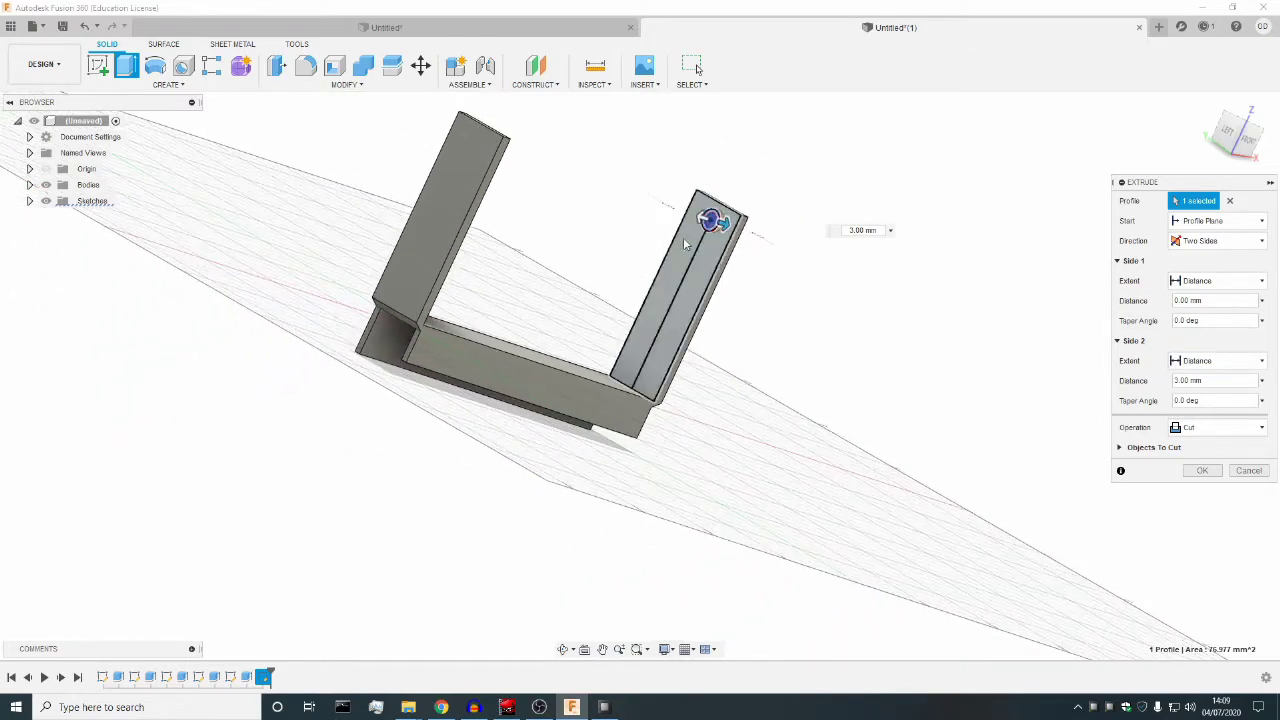
# Stretch side 1 of the cut across to the opposite upright, about 166 mm.
pyautogui.click(679, 216)
pyautogui.moveTo(679, 216); pyautogui.dragTo(458, 186)
pyautogui.click(561, 649)
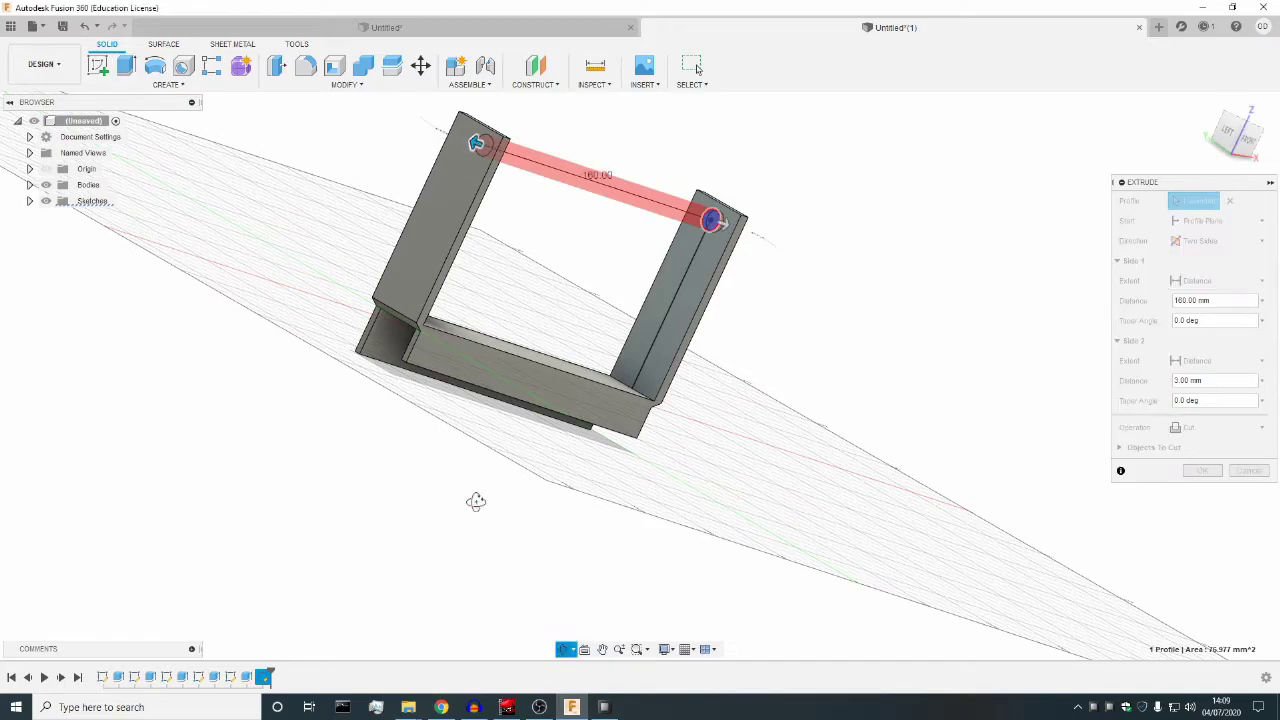
pyautogui.moveTo(471, 491); pyautogui.dragTo(417, 451)
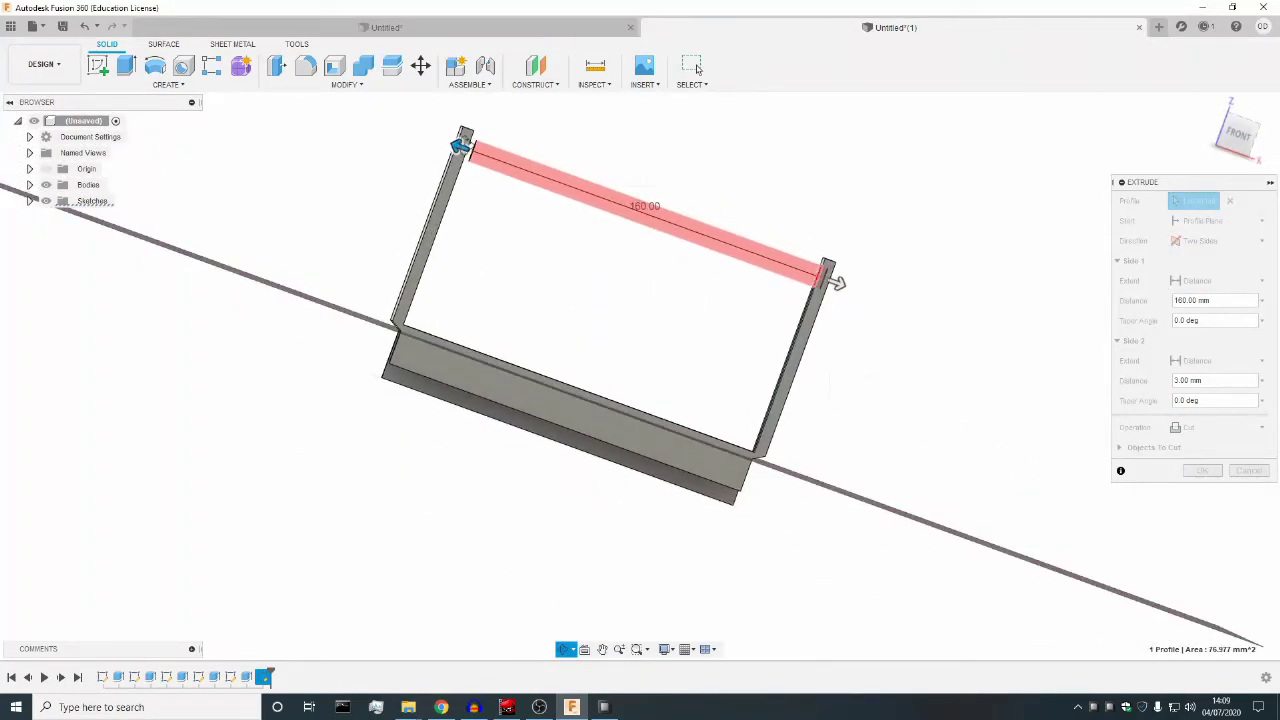
pyautogui.press('Escape')
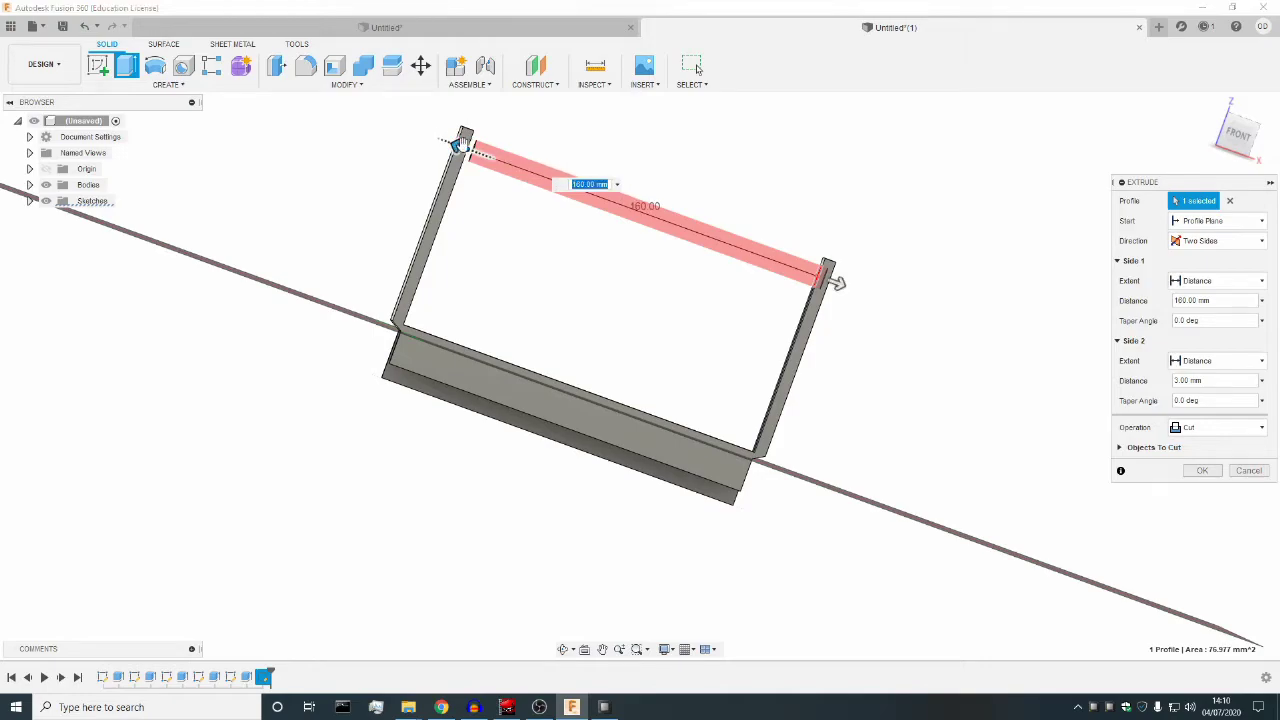
pyautogui.scroll(3, 519, 160)
pyautogui.moveTo(430, 148); pyautogui.dragTo(411, 143)
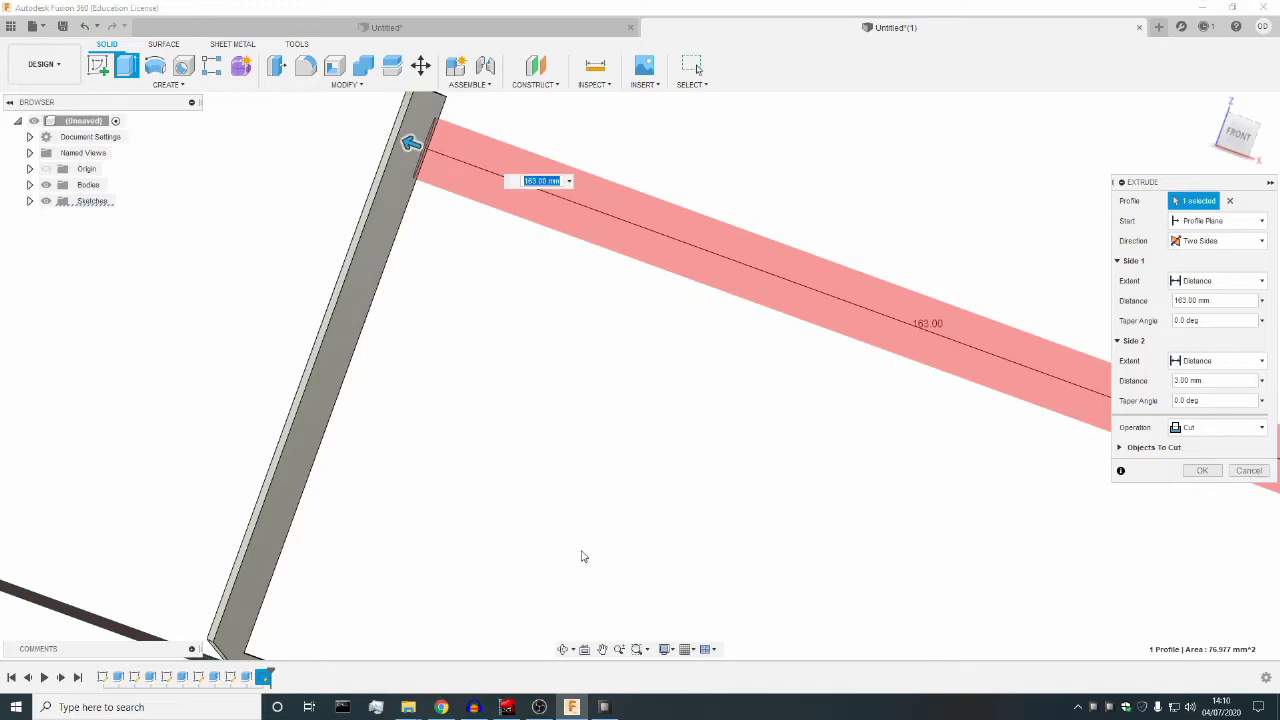
pyautogui.click(562, 649)
pyautogui.moveTo(414, 363); pyautogui.dragTo(409, 362)
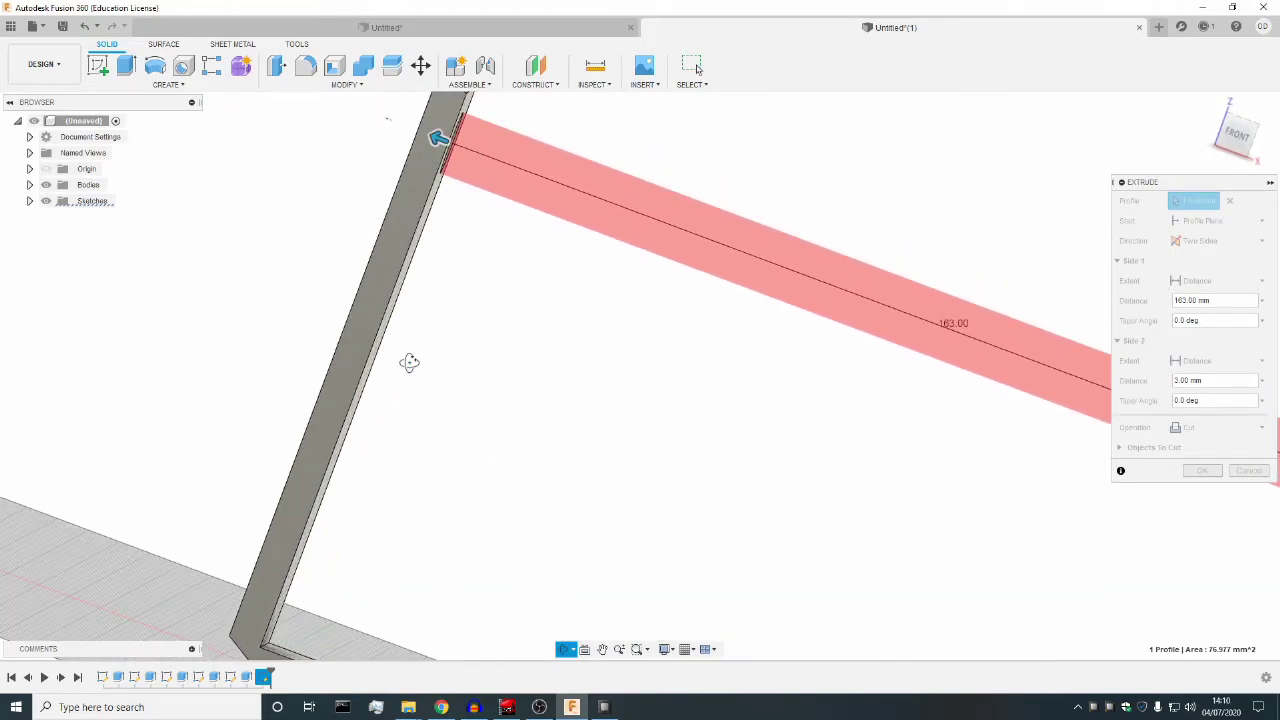
pyautogui.press('Escape')
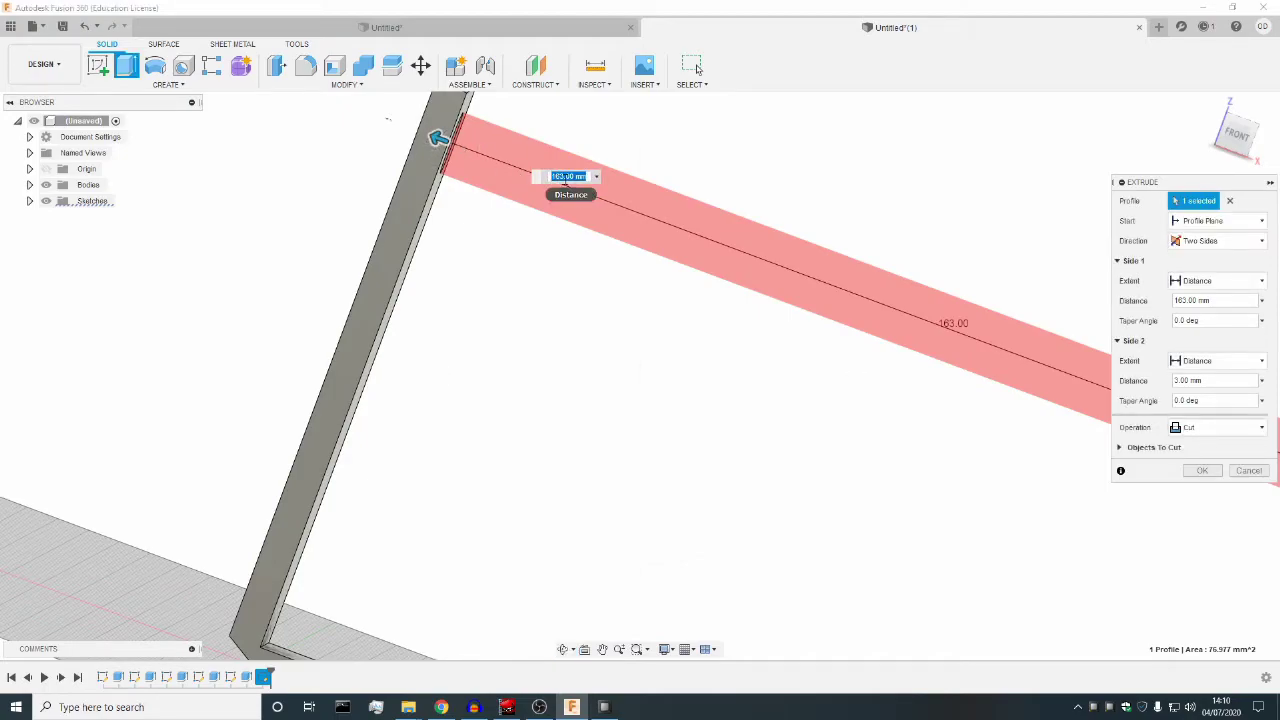
pyautogui.write('1')
pyautogui.press('Return')
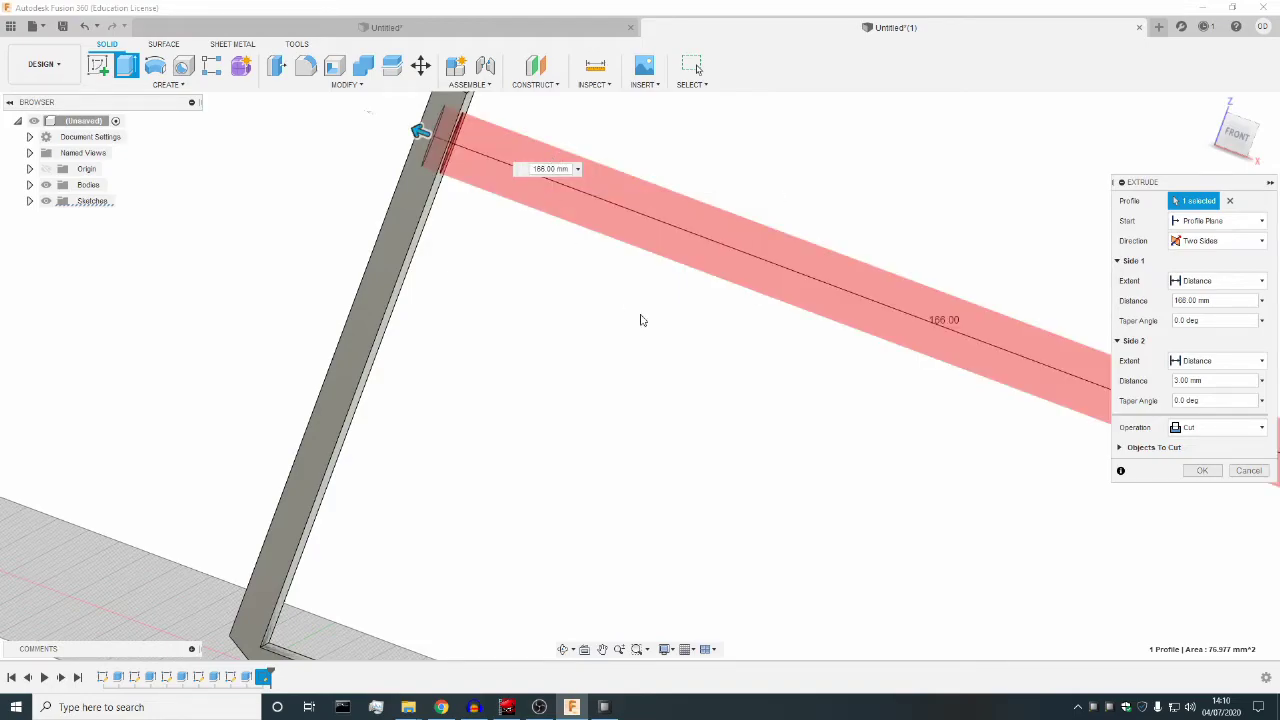
# Cancel the previewed extrusion without applying the cut.
pyautogui.click(1207, 475)
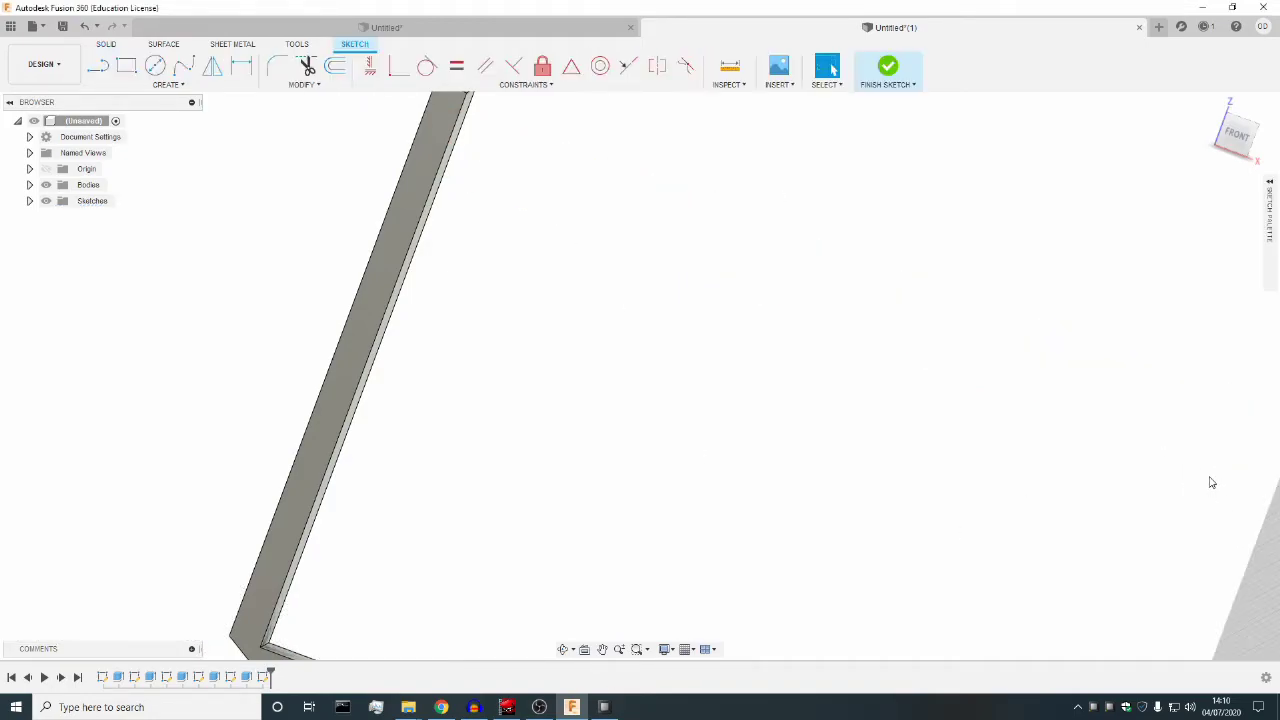
pyautogui.scroll(2, 931, 469)
pyautogui.scroll(-4, 933, 471)
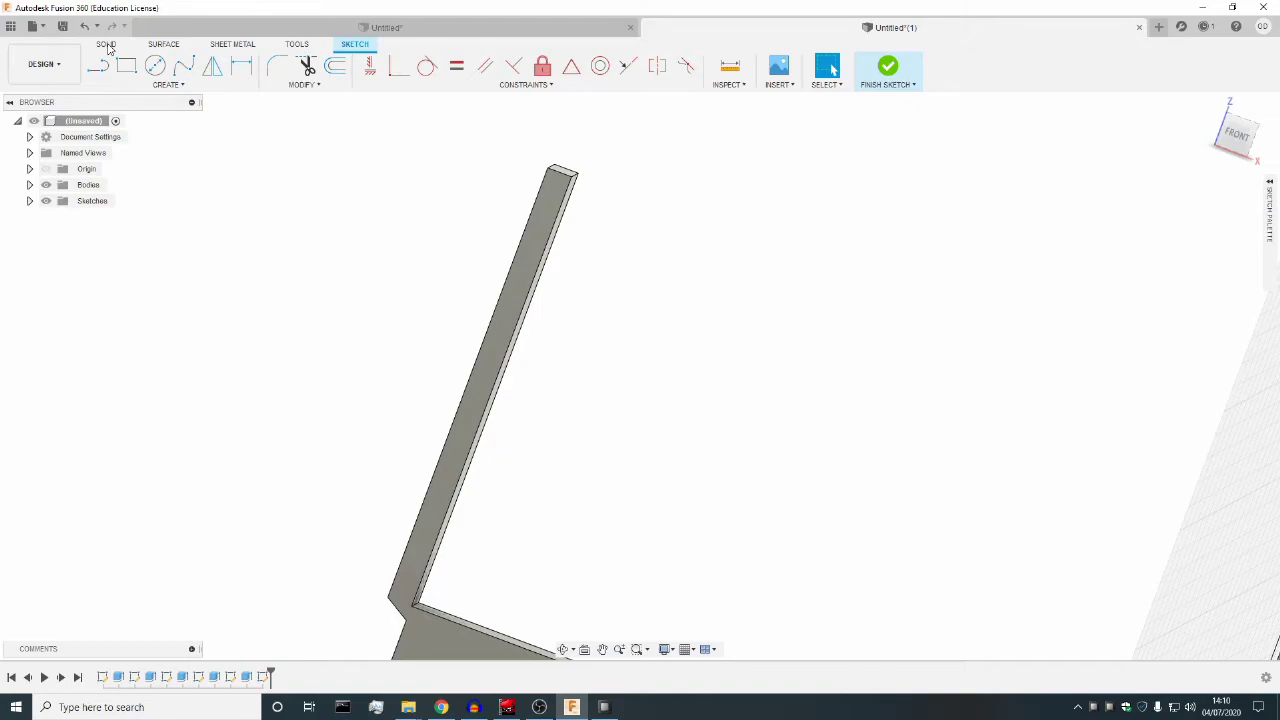
# Cut the Ø9.90 mm circle two-sided at 166 mm, leaving a hole through the upright.
pyautogui.click(106, 45)
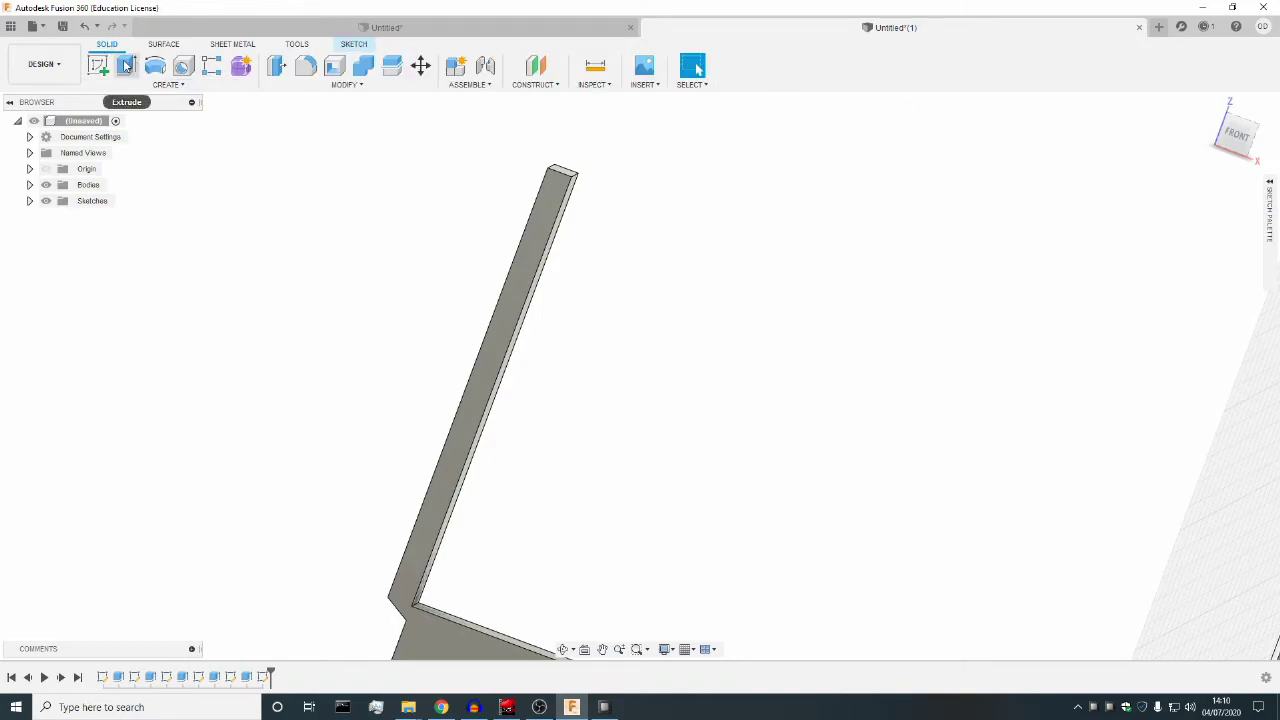
pyautogui.click(126, 65)
pyautogui.click(563, 649)
pyautogui.moveTo(600, 600); pyautogui.dragTo(791, 471)
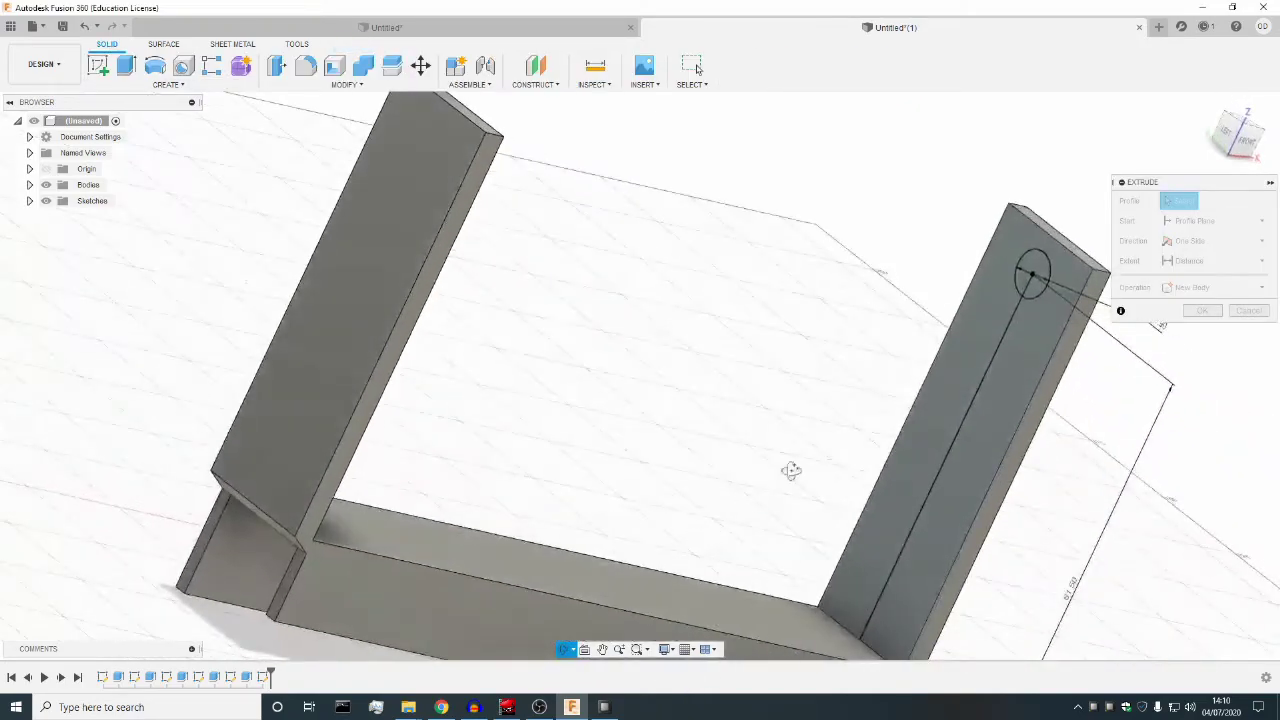
pyautogui.press('Escape')
pyautogui.click(1035, 275)
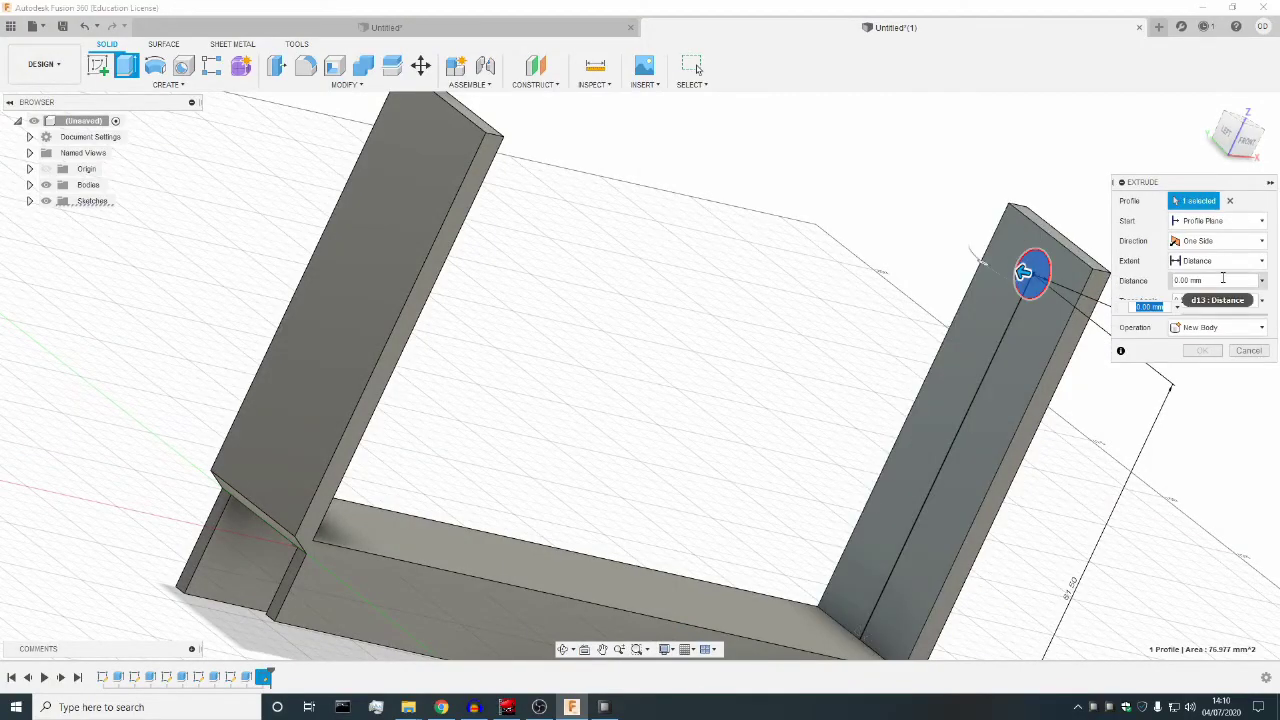
pyautogui.click(1200, 241)
pyautogui.click(1212, 272)
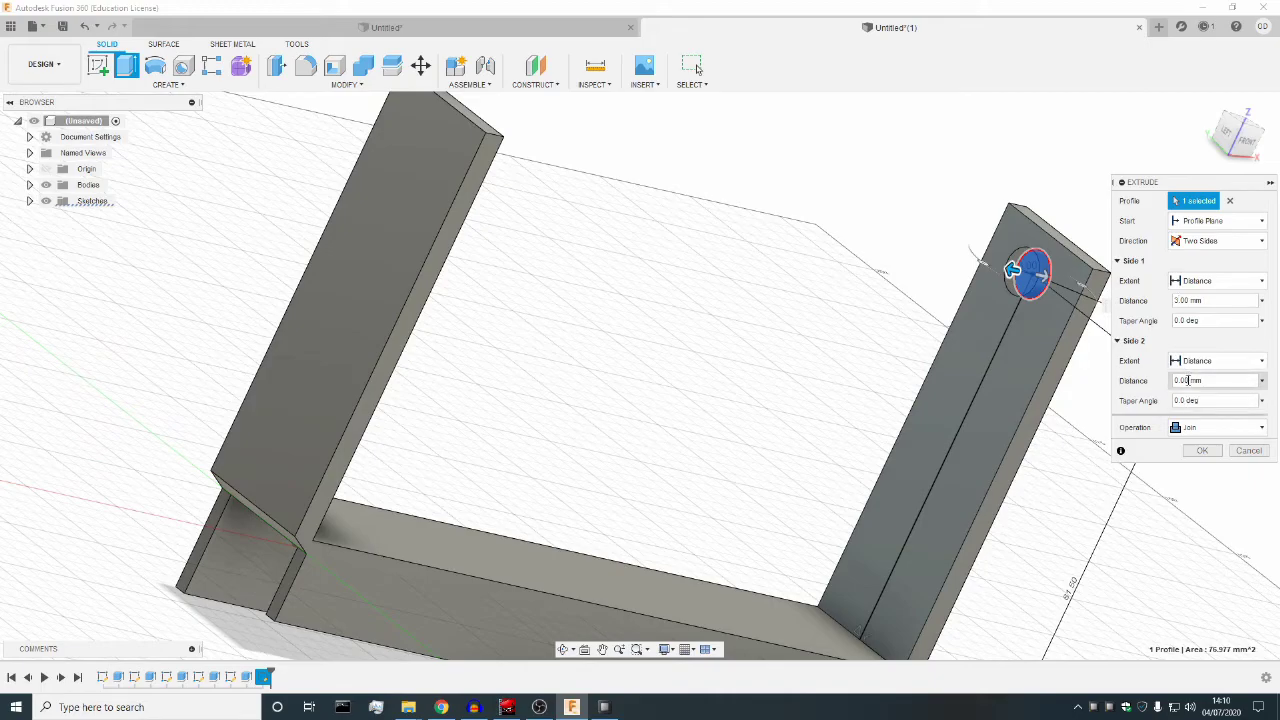
pyautogui.write('166')
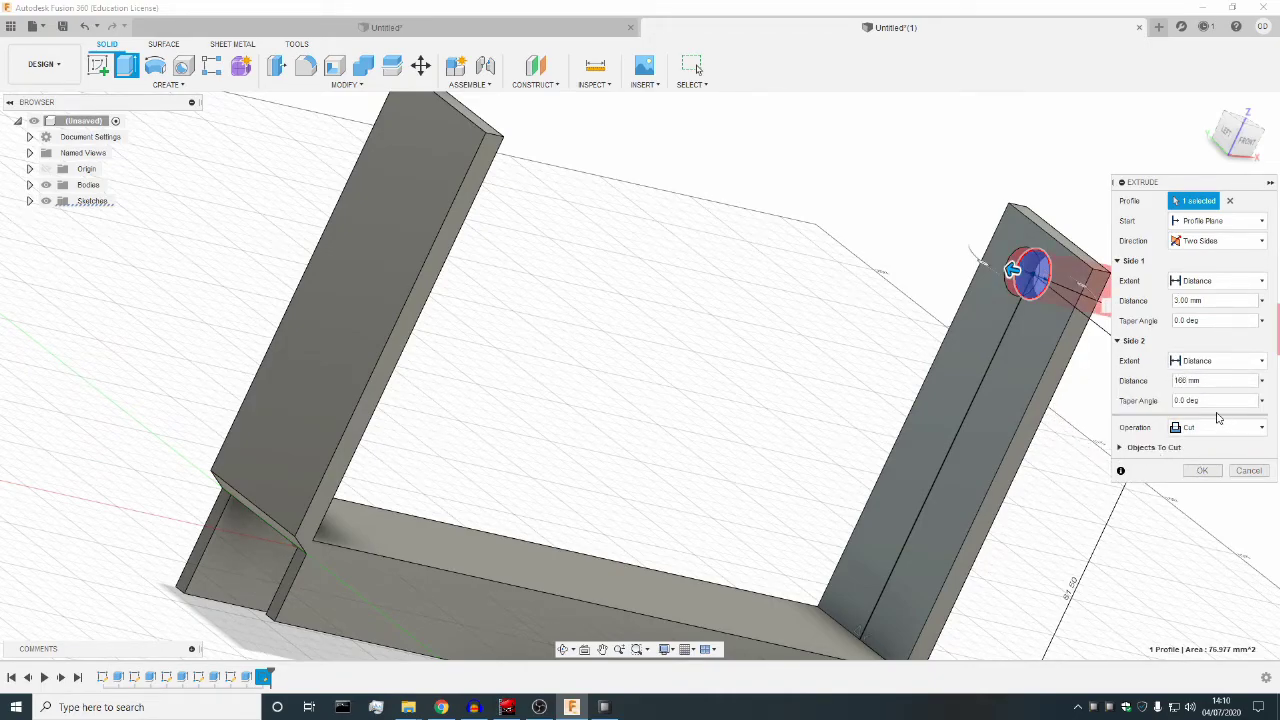
pyautogui.click(1187, 300)
pyautogui.write('166')
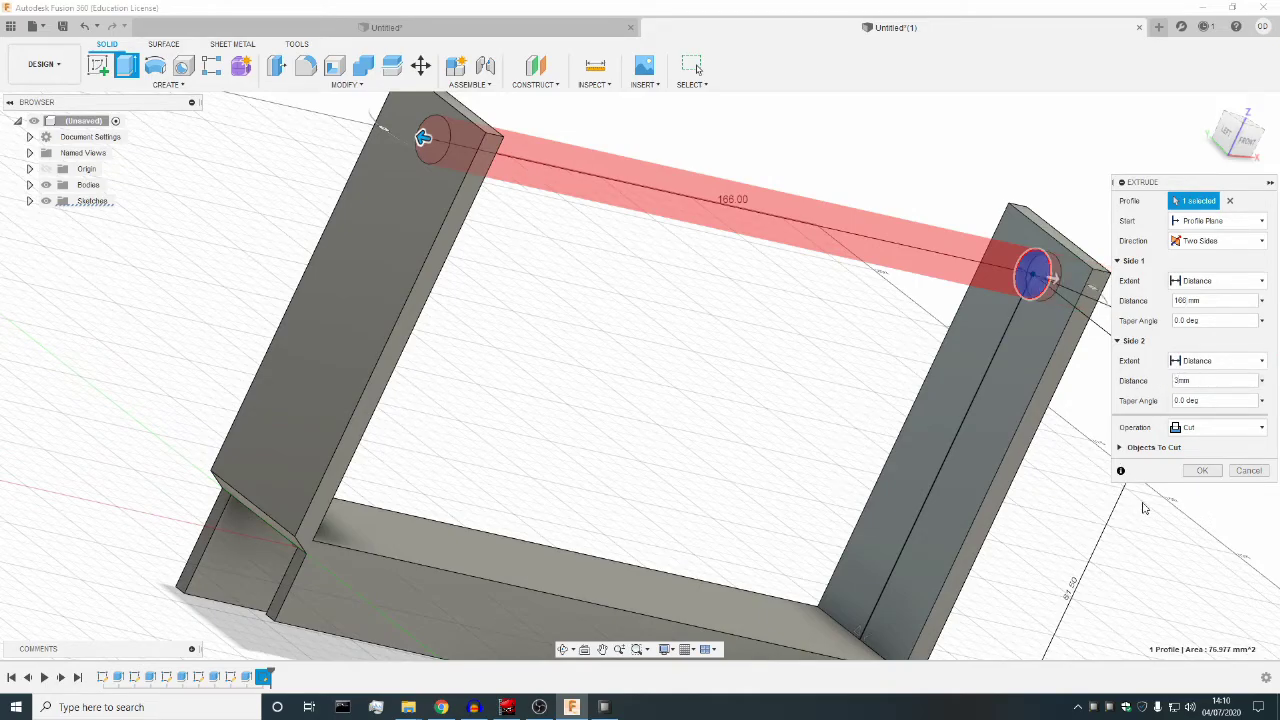
pyautogui.click(1202, 470)
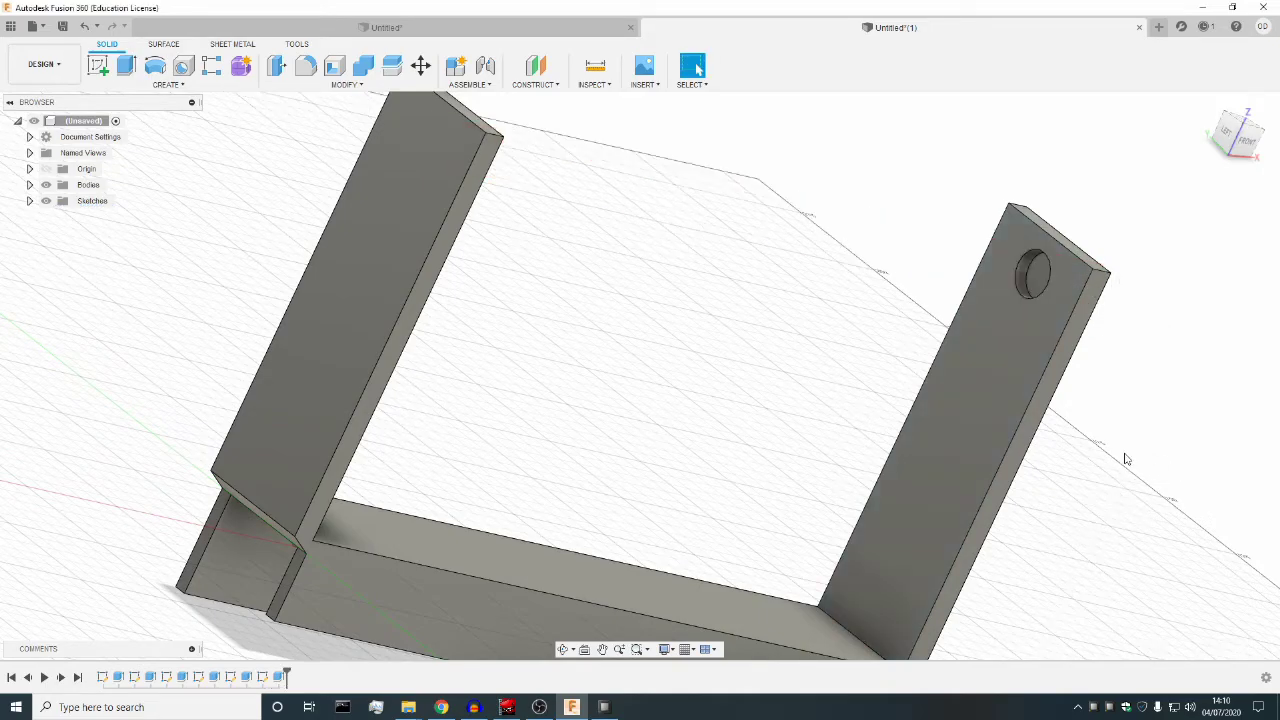
# Orbit the model to inspect the holed upright and the base.
pyautogui.click(562, 650)
pyautogui.moveTo(631, 480); pyautogui.dragTo(583, 414)
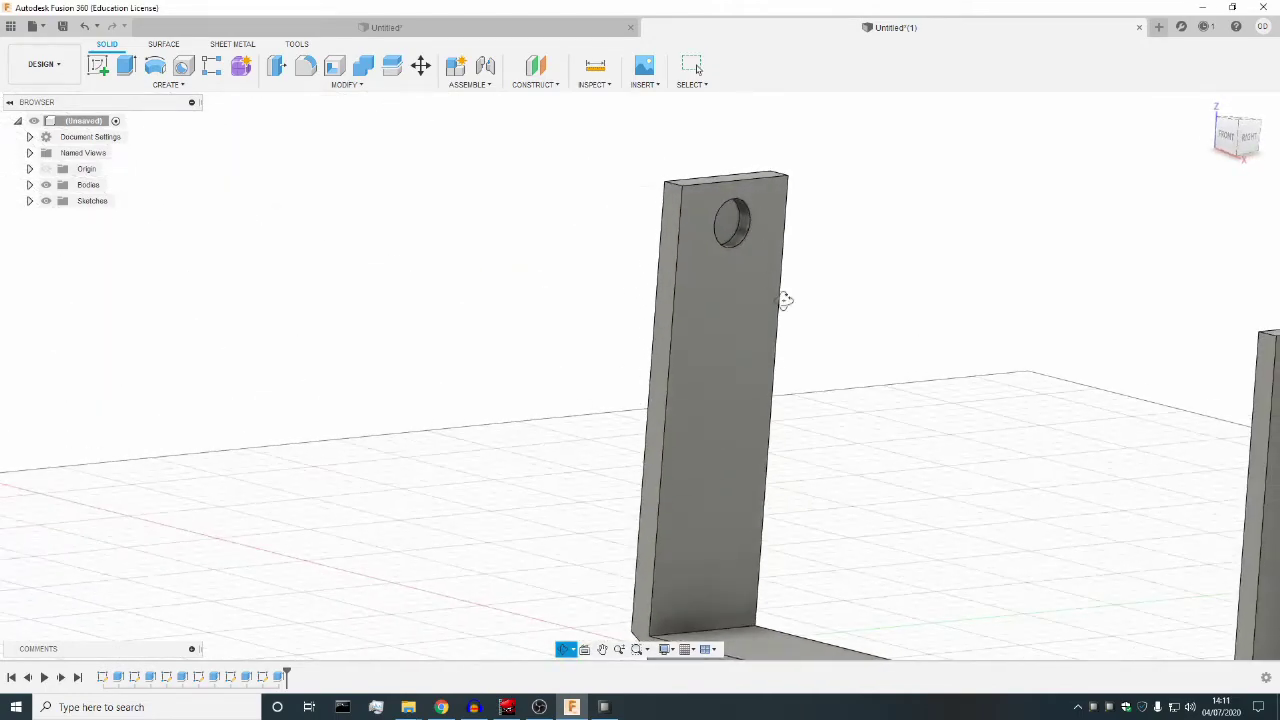
pyautogui.moveTo(790, 311); pyautogui.dragTo(880, 377)
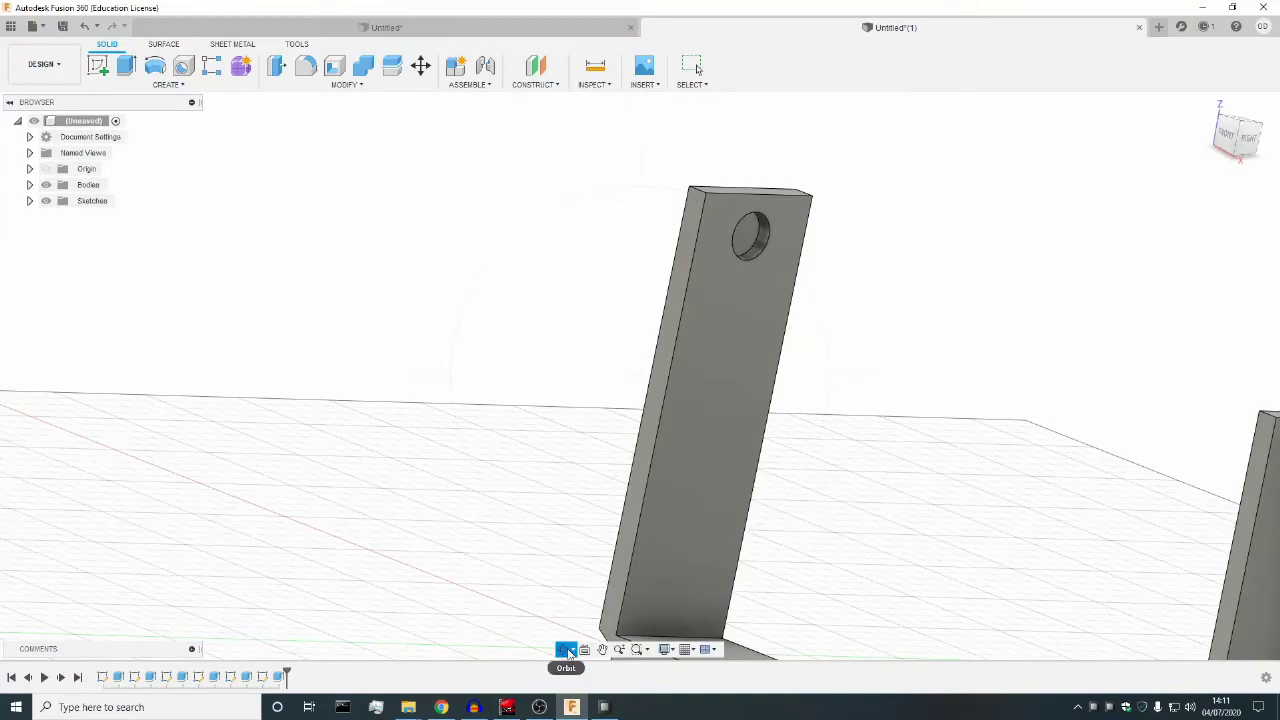
pyautogui.moveTo(834, 563); pyautogui.dragTo(718, 228)
# Finish the open sketch in the Untitled design, then go back to Untitled(1).
pyautogui.click(471, 30)
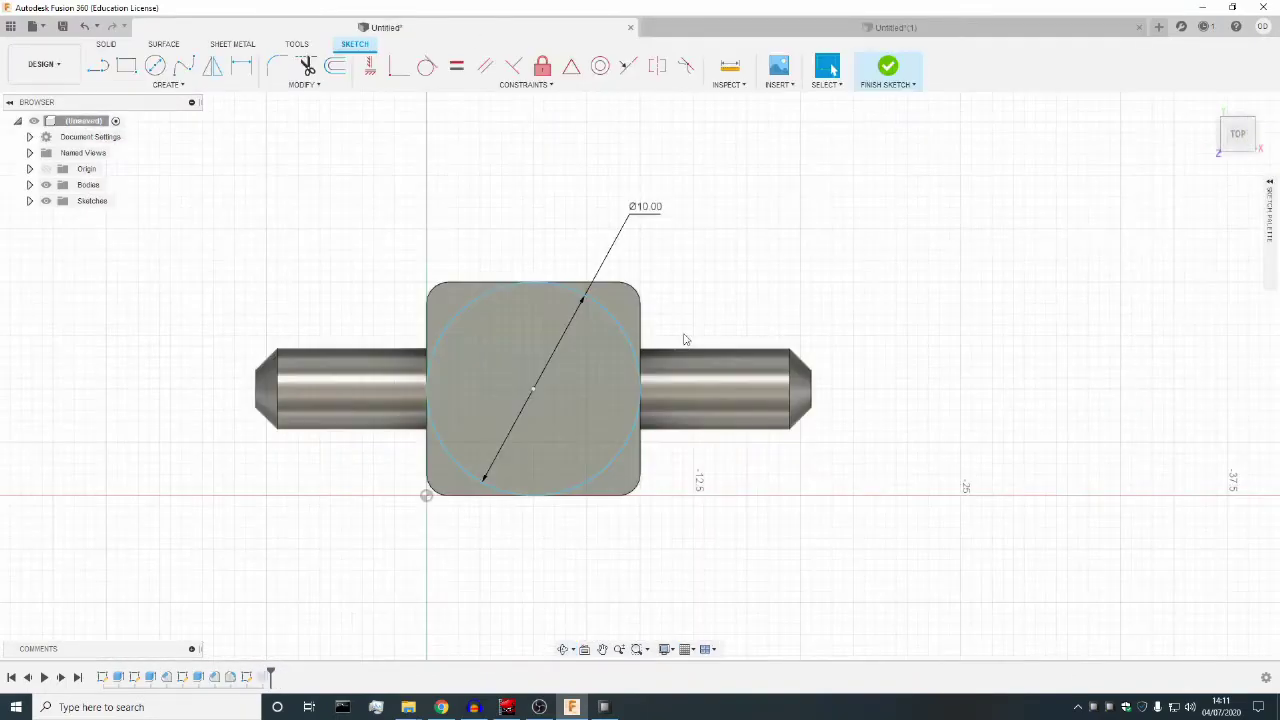
pyautogui.click(885, 70)
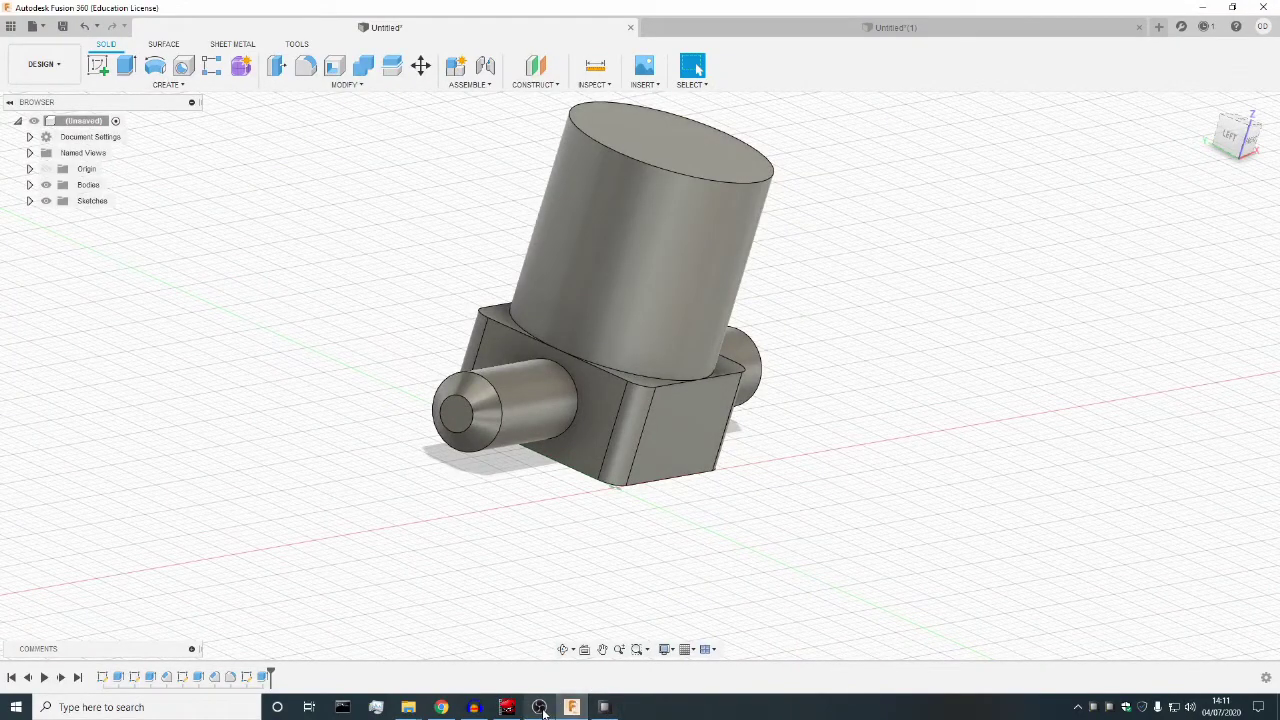
pyautogui.moveTo(578, 710)
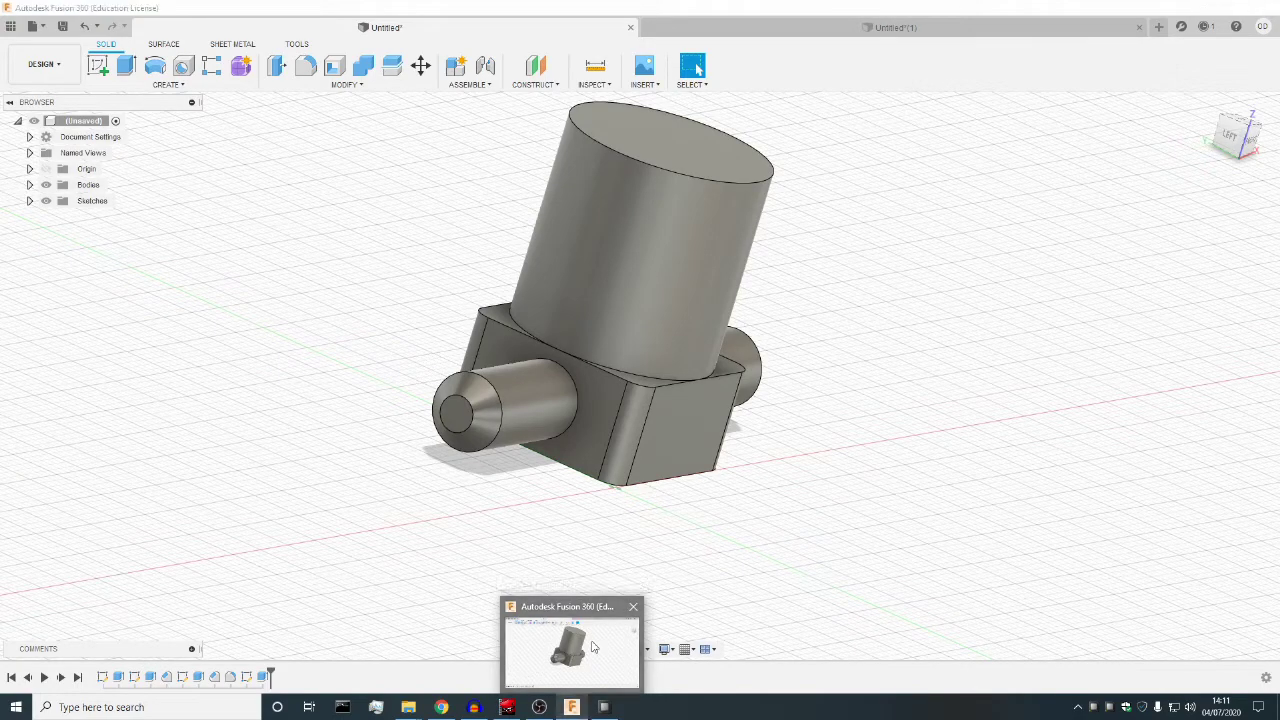
pyautogui.click(840, 30)
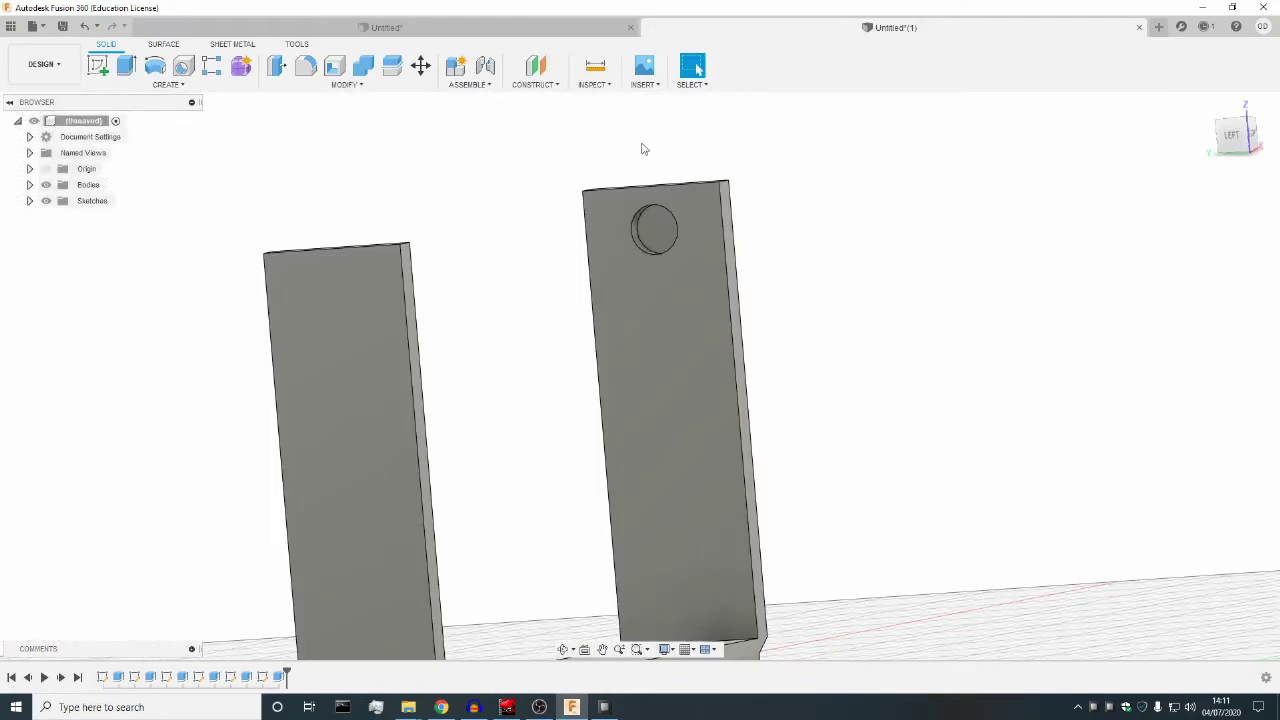
pyautogui.scroll(-3, 468, 402)
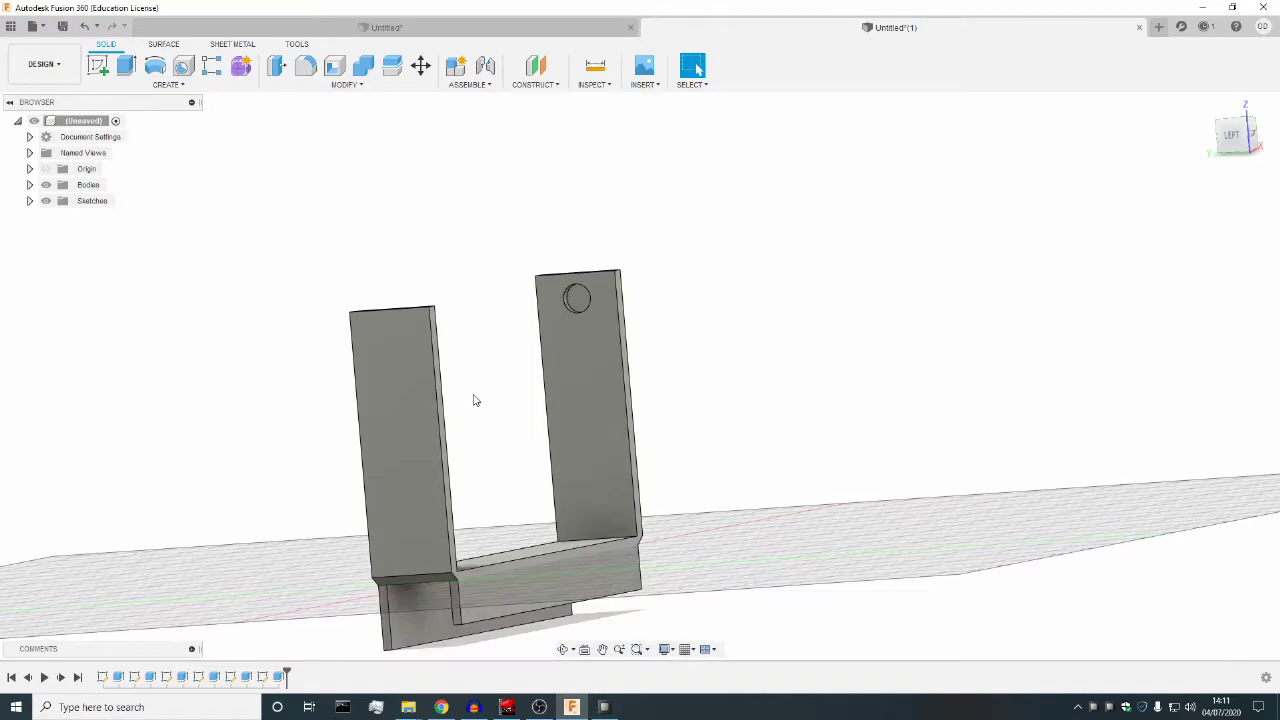
pyautogui.click(563, 649)
pyautogui.moveTo(668, 474); pyautogui.dragTo(1023, 494)
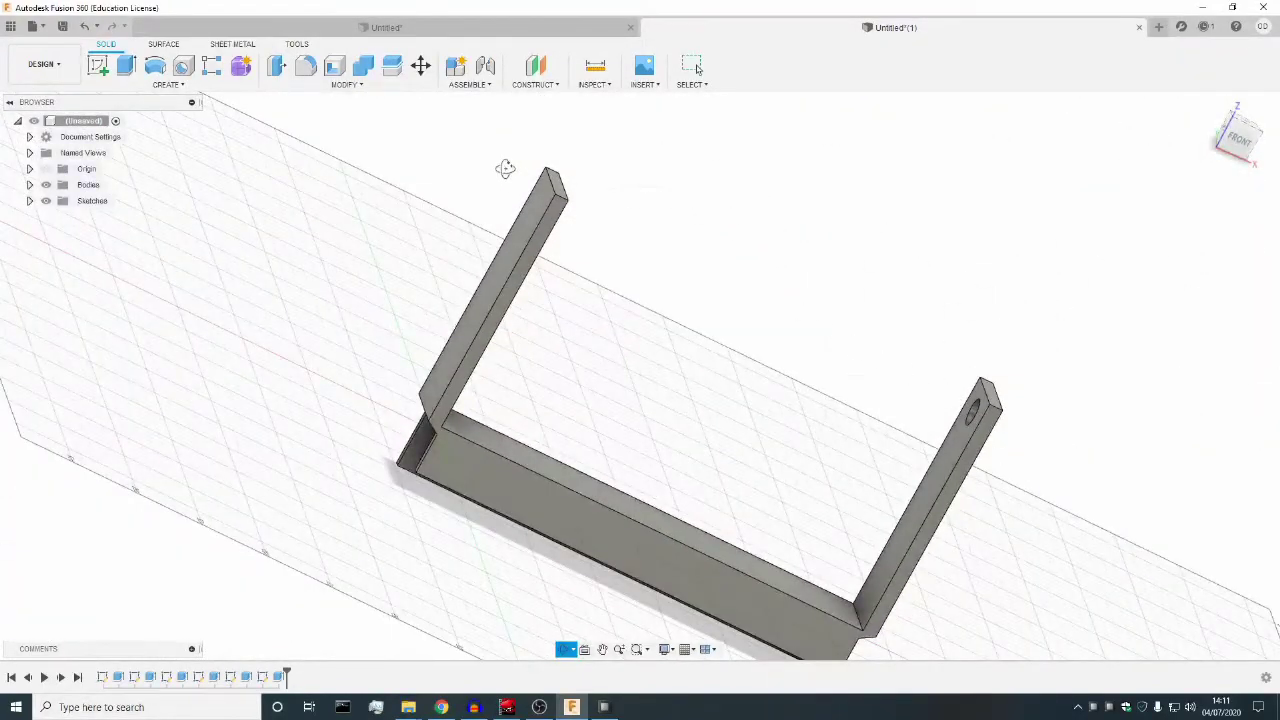
# Fillet the top edges of the left and right uprights with a 15 mm radius.
pyautogui.click(306, 66)
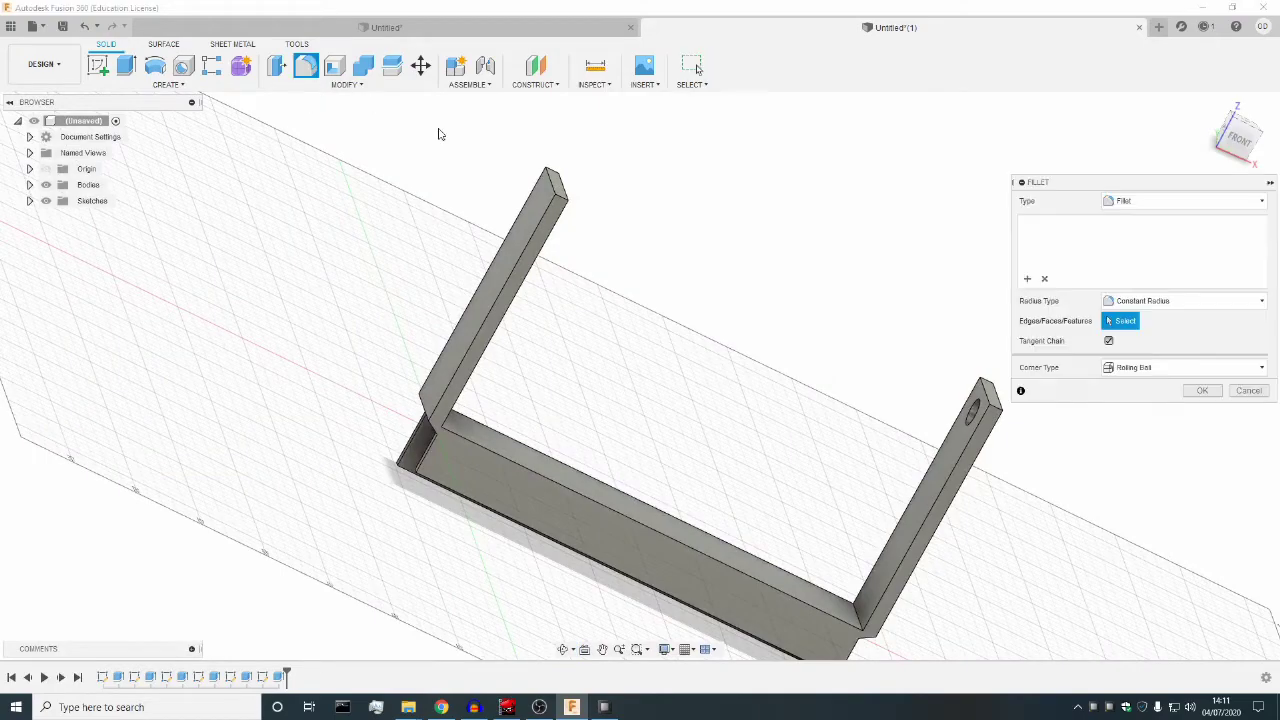
pyautogui.click(558, 192)
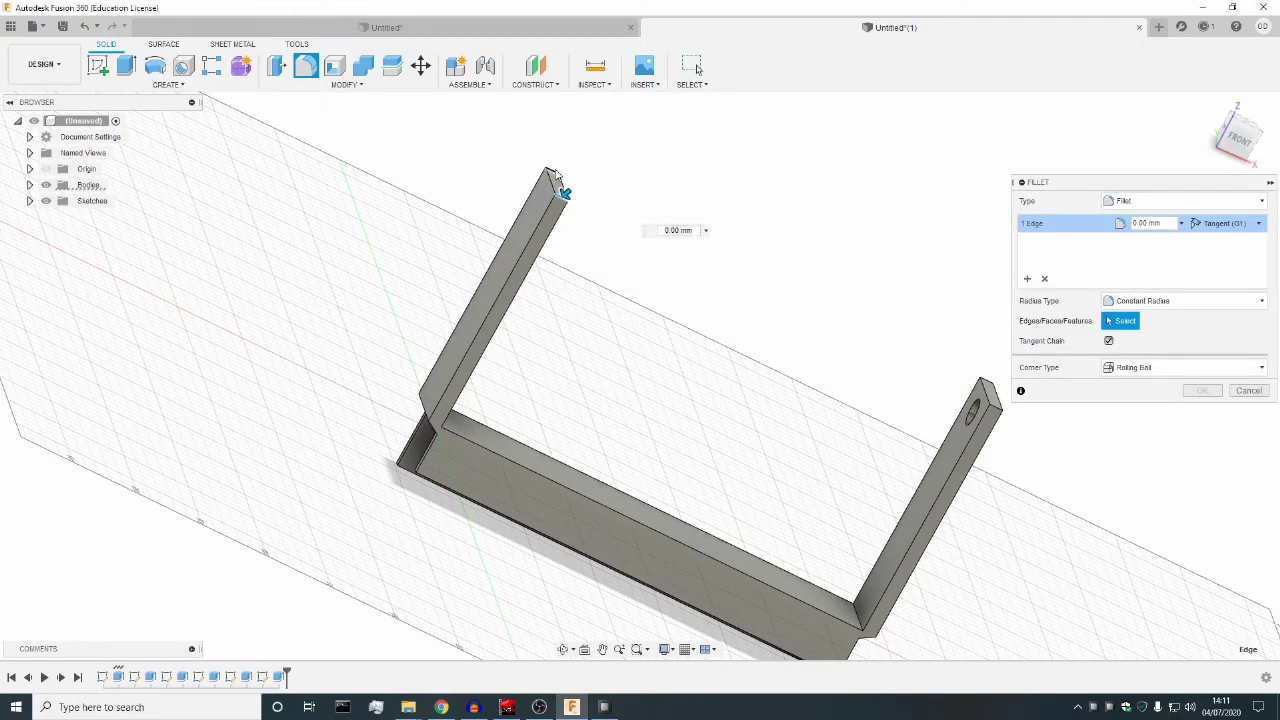
pyautogui.click(994, 387)
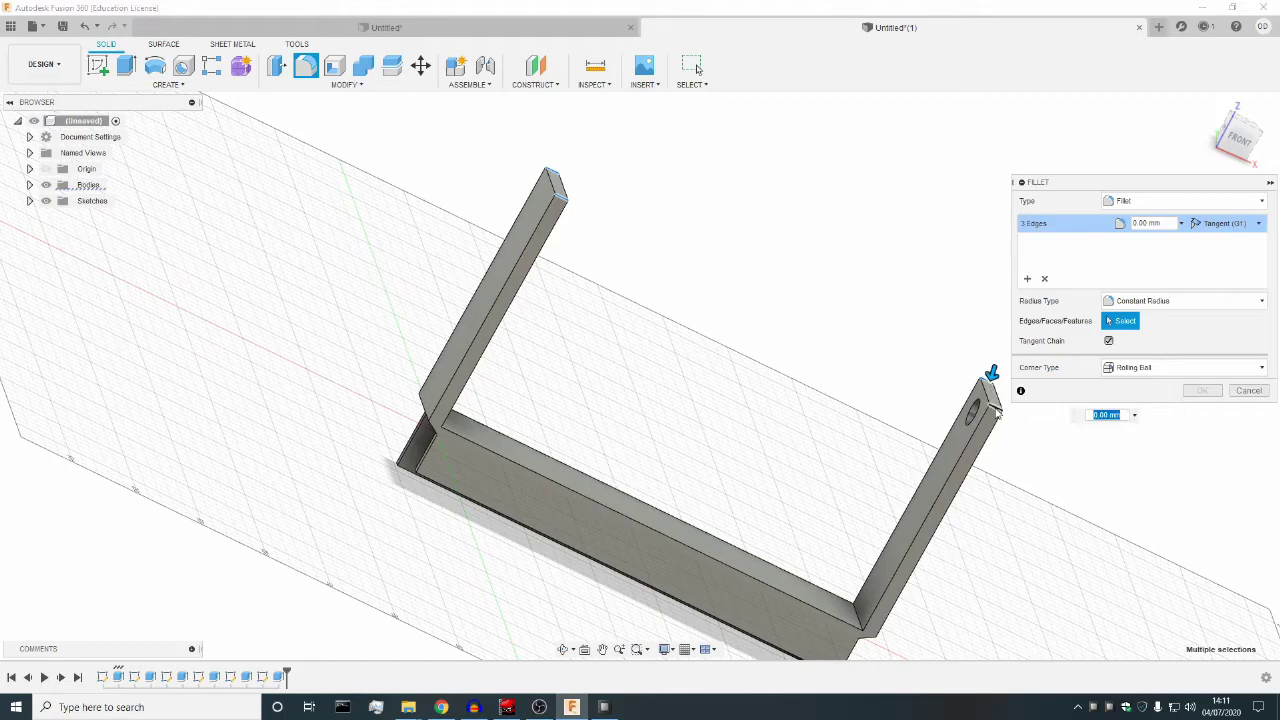
pyautogui.click(997, 411)
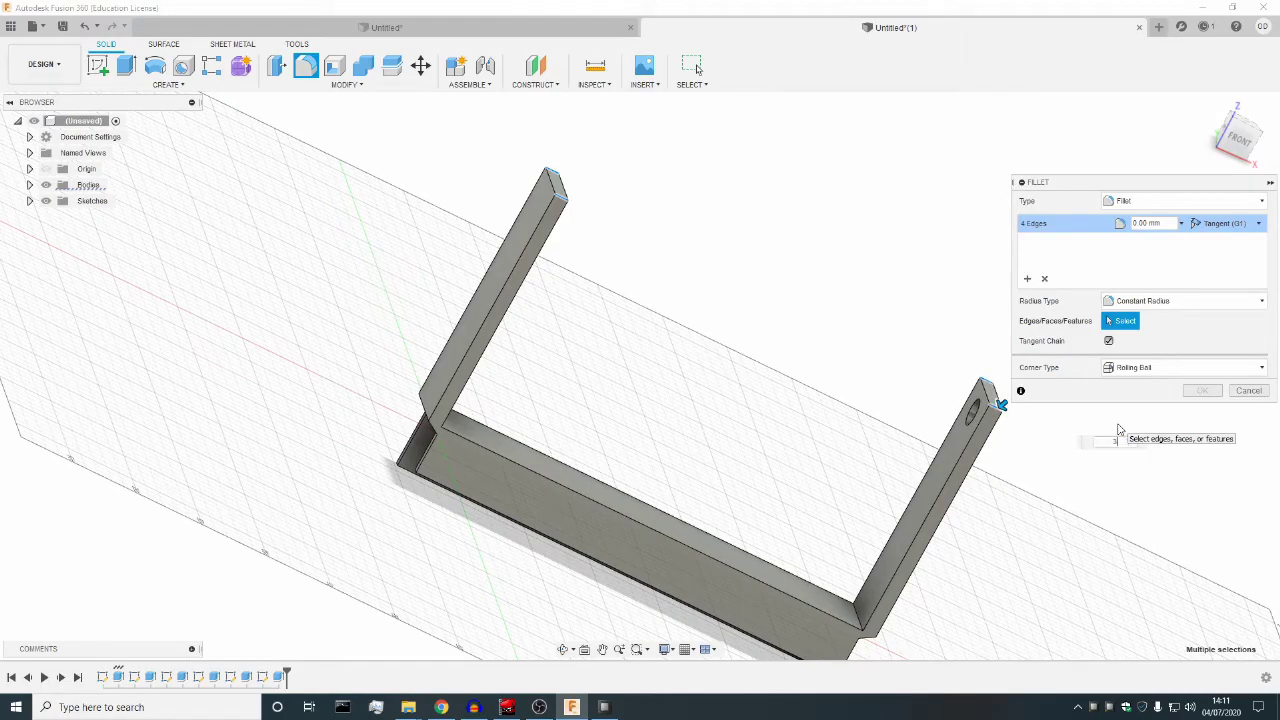
pyautogui.write('3')
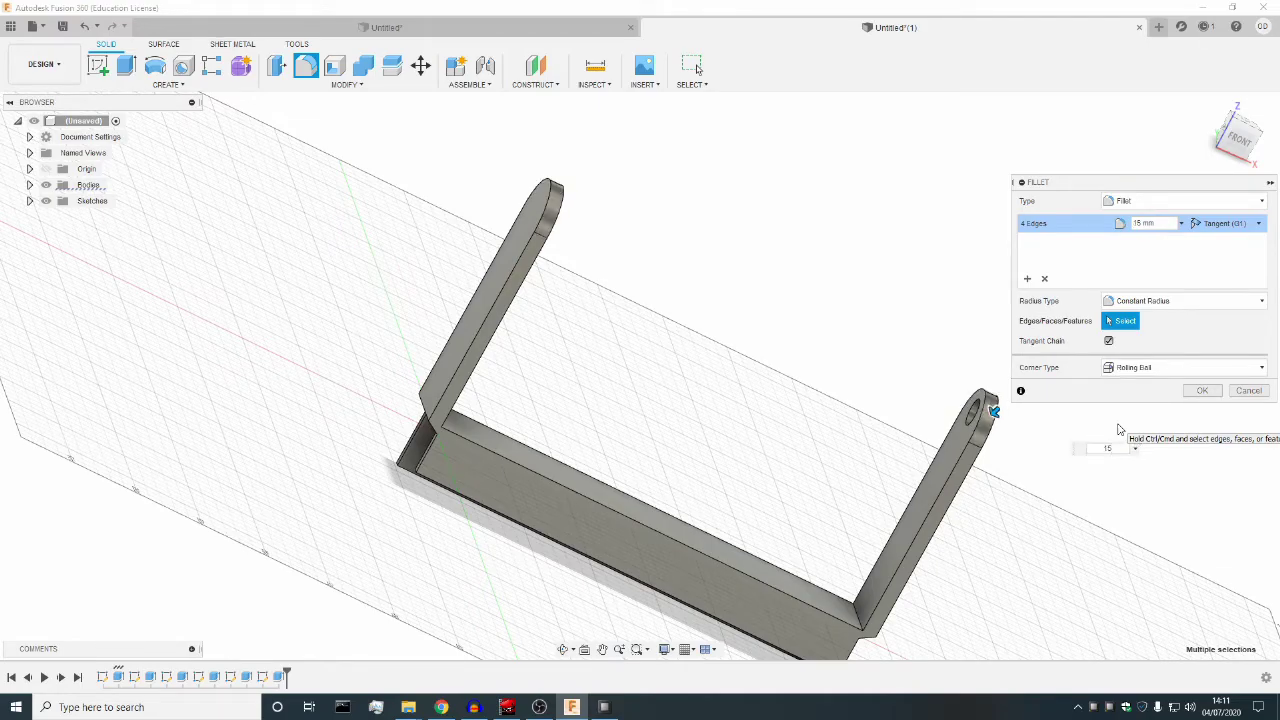
pyautogui.click(563, 649)
pyautogui.moveTo(600, 588); pyautogui.dragTo(594, 457)
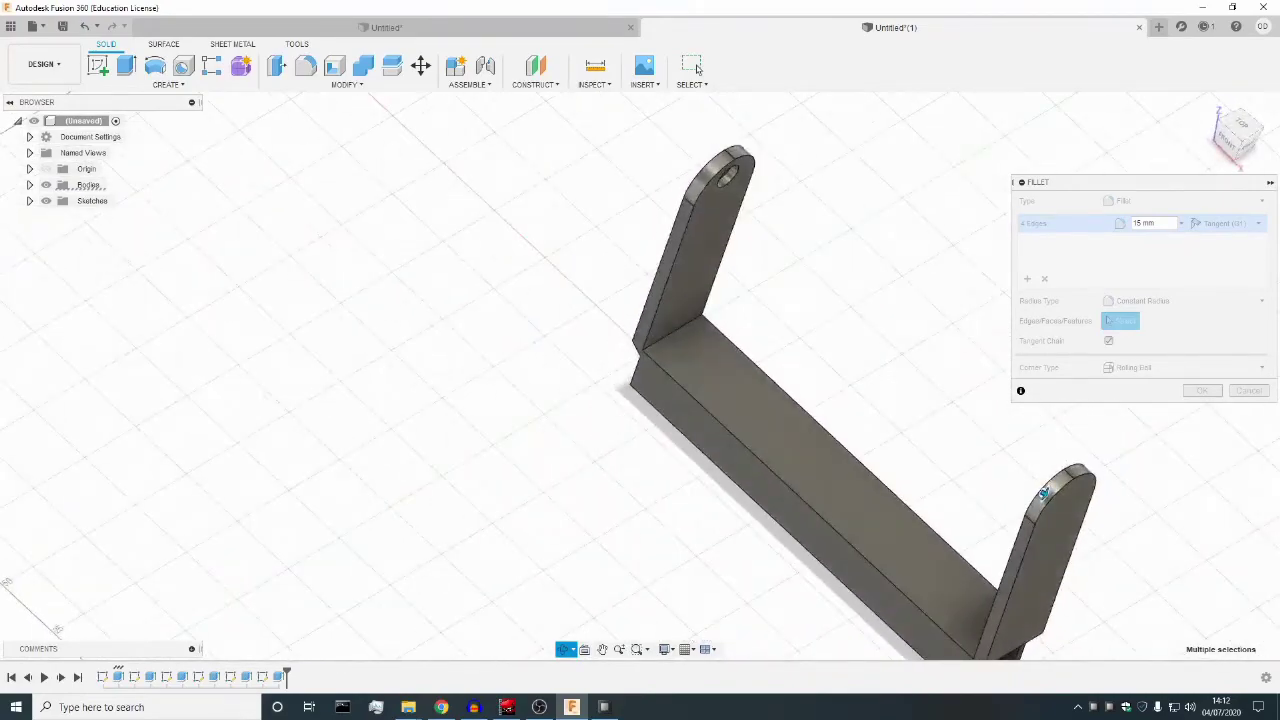
pyautogui.press('Escape')
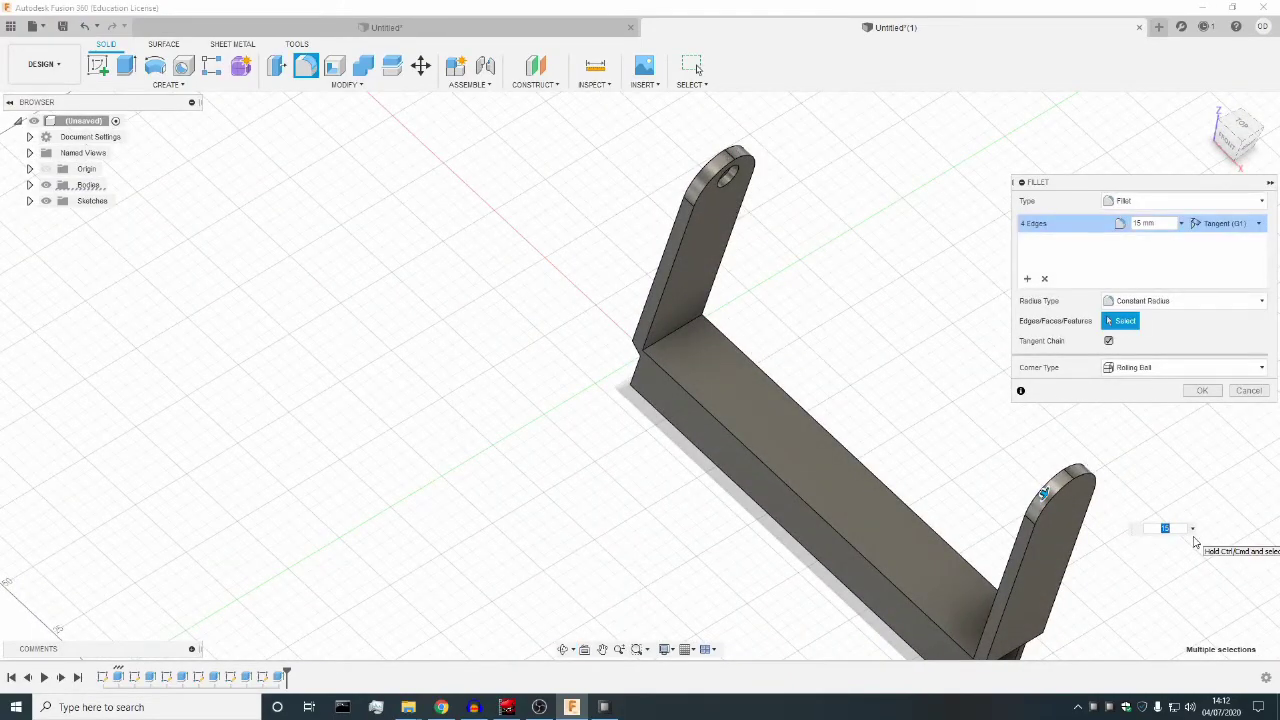
pyautogui.write('7')
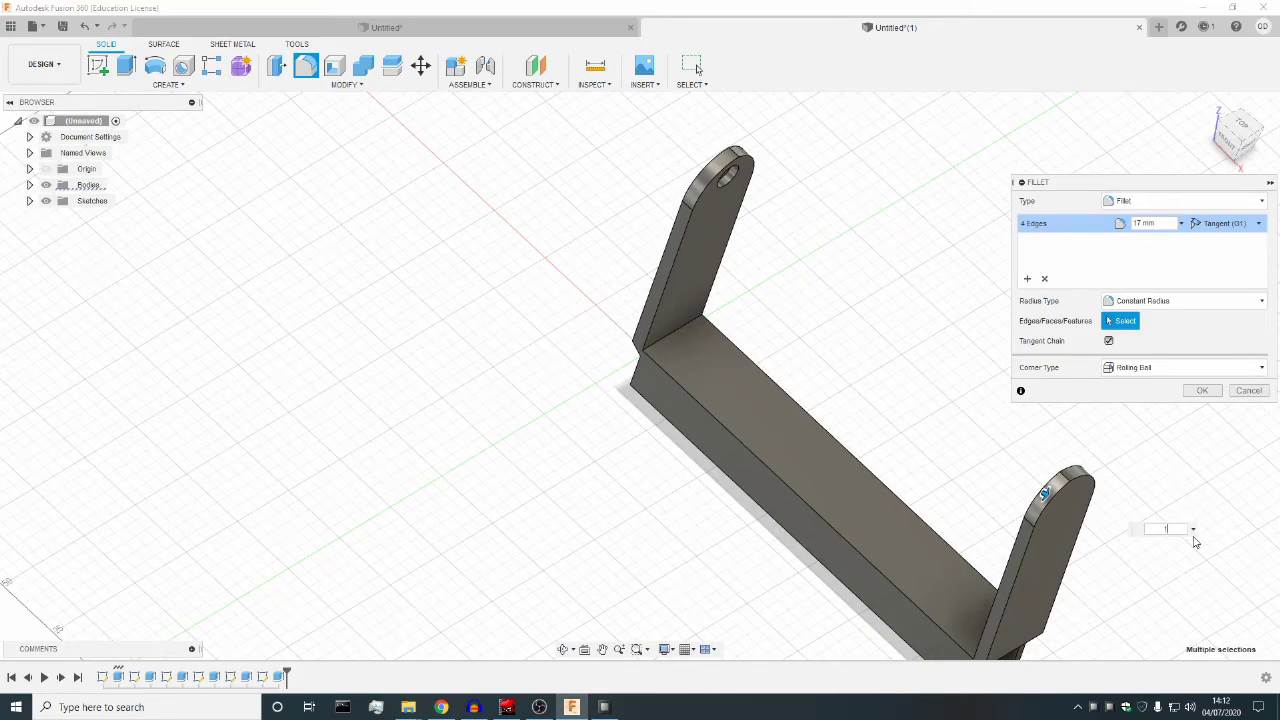
pyautogui.write('4')
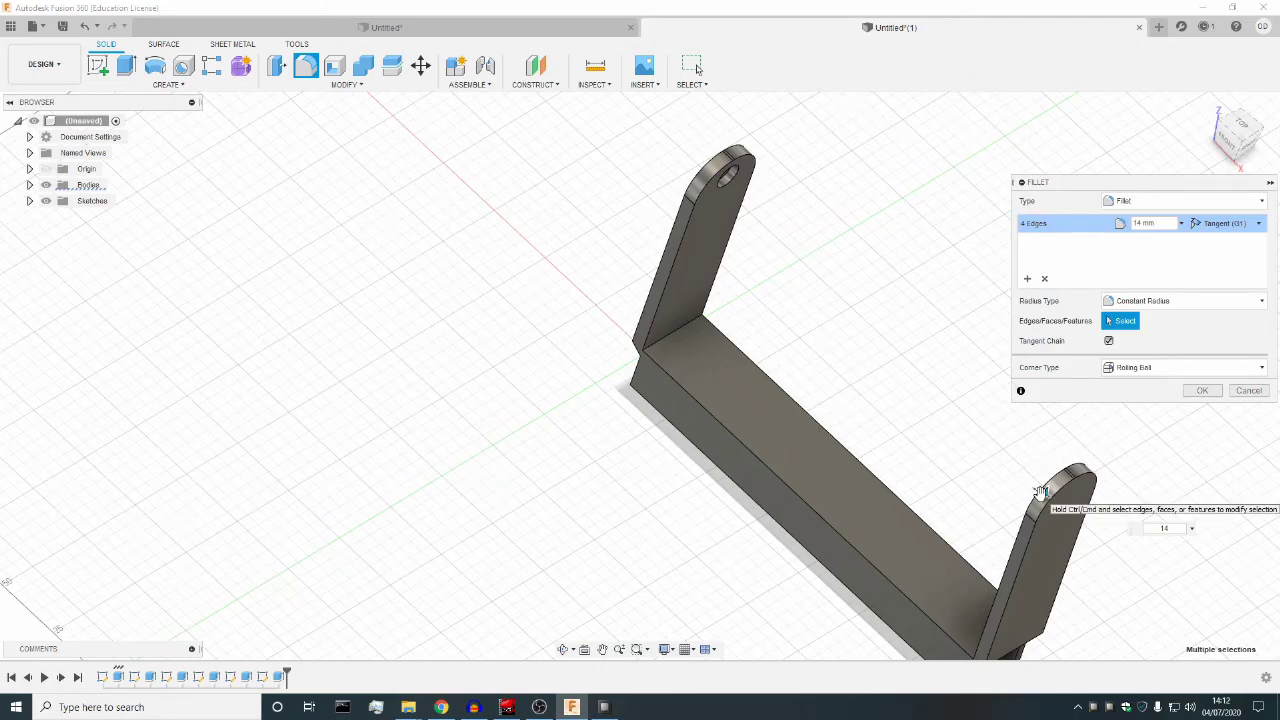
pyautogui.press('BackSpace')
pyautogui.write('5')
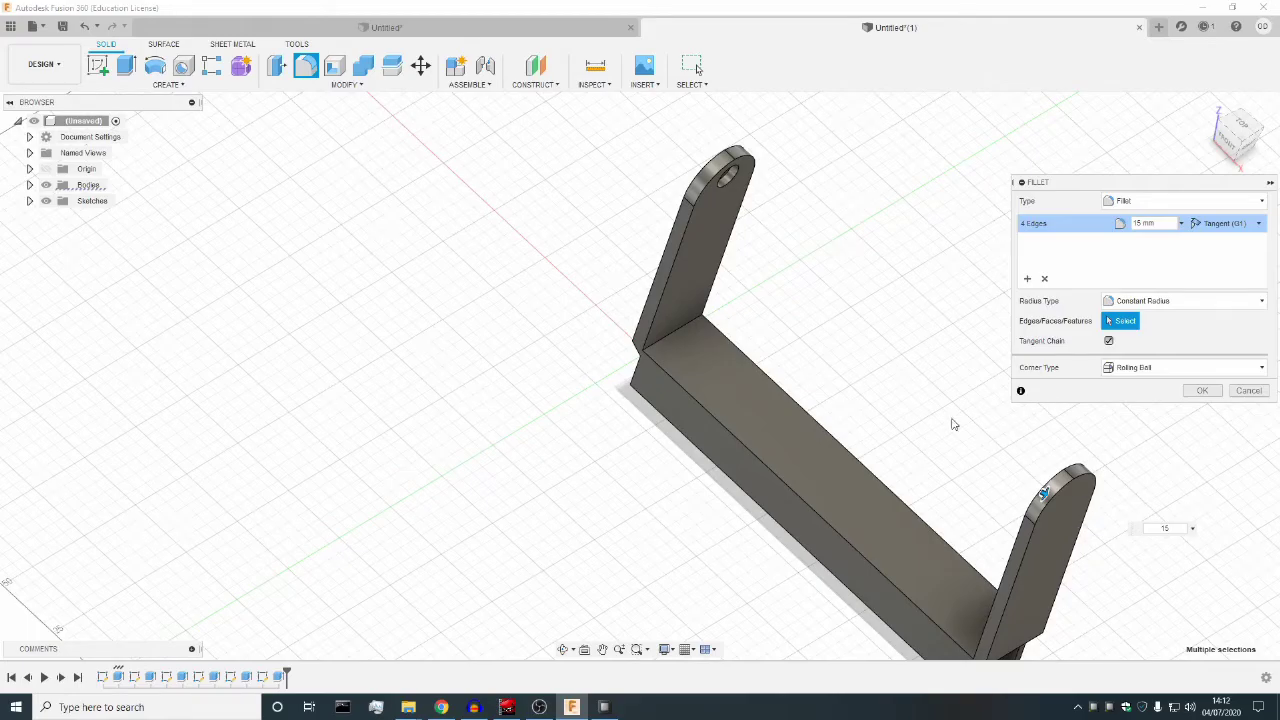
pyautogui.click(1202, 391)
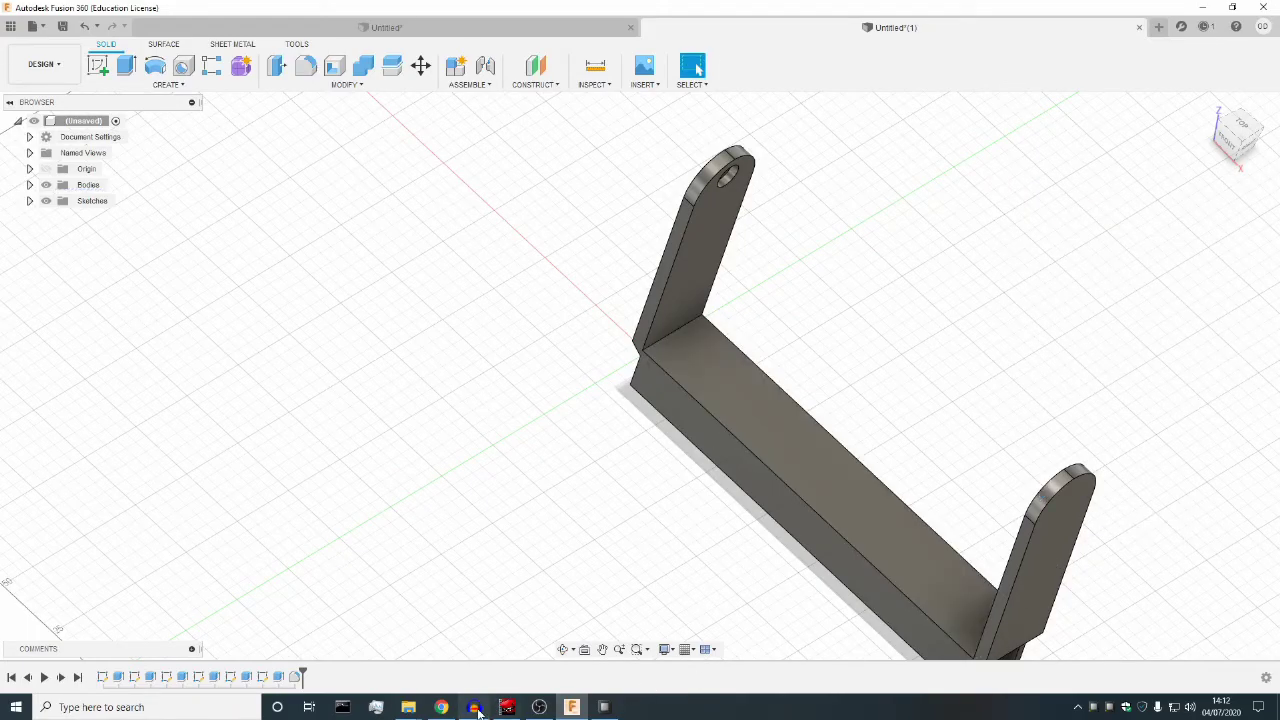
# Round two long edges of the channel base with a 2 mm fillet.
pyautogui.click(563, 649)
pyautogui.moveTo(774, 451); pyautogui.dragTo(790, 488)
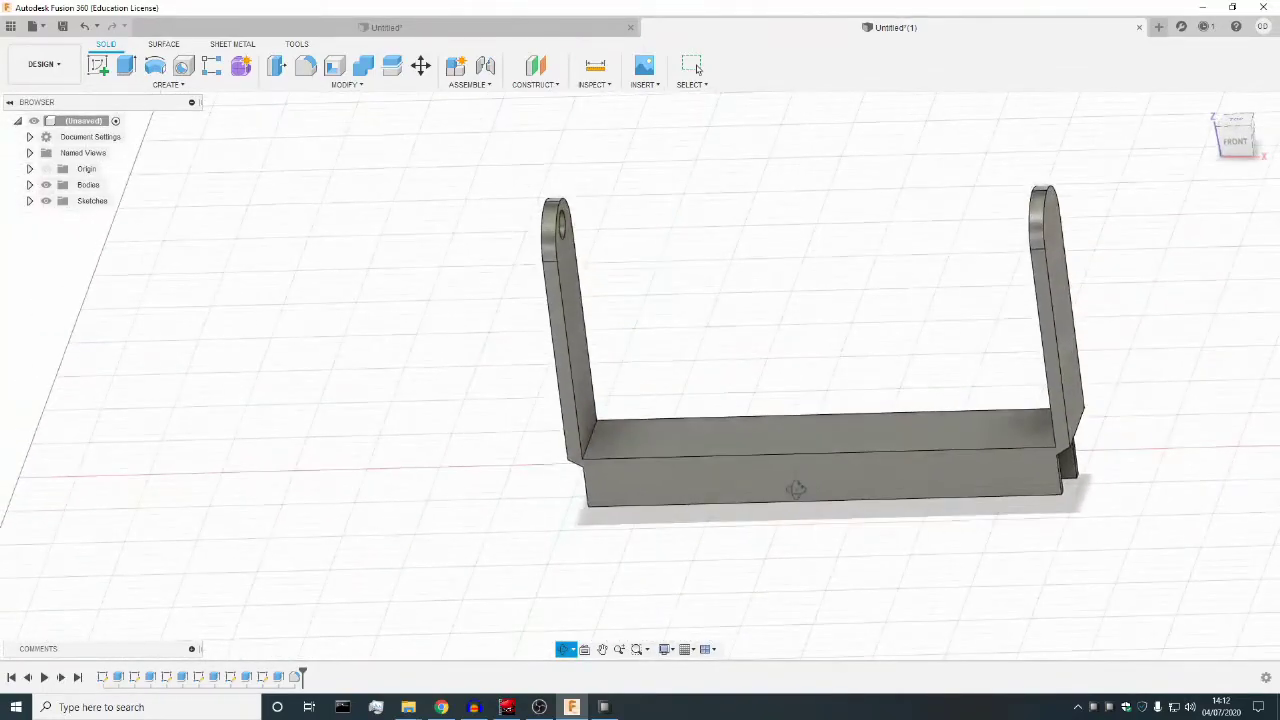
pyautogui.click(306, 65)
pyautogui.click(750, 418)
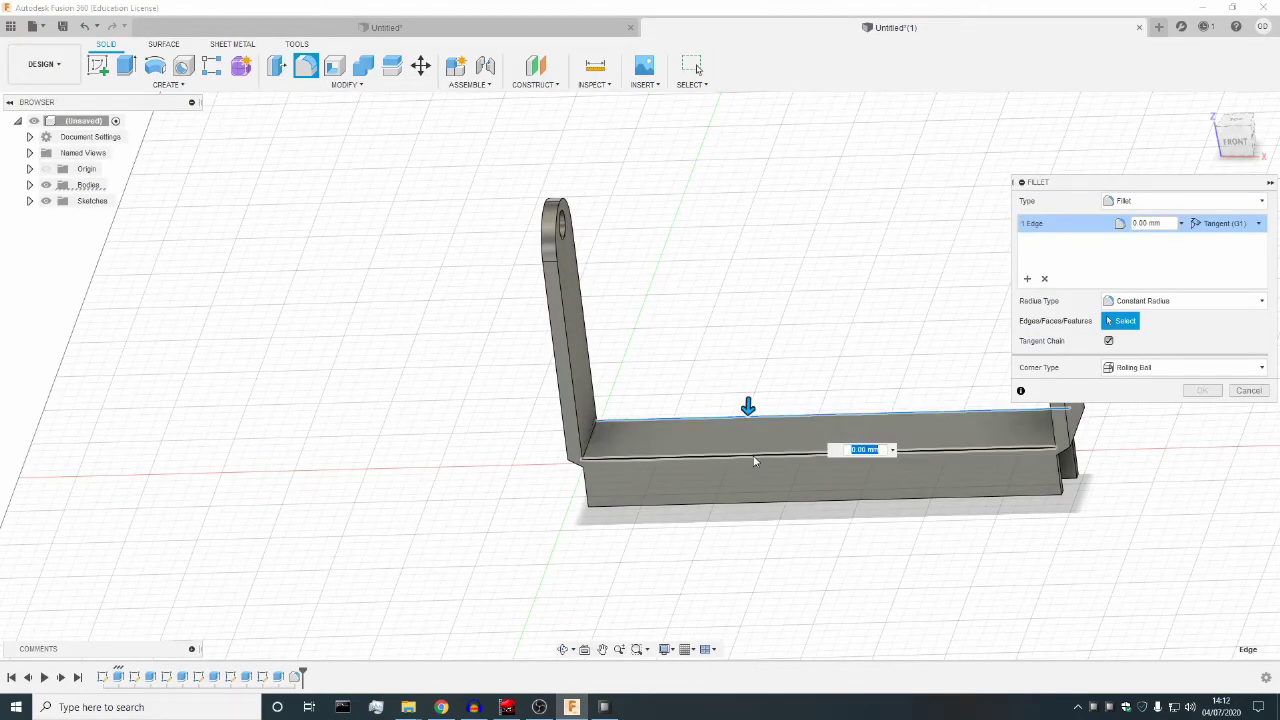
pyautogui.click(752, 452)
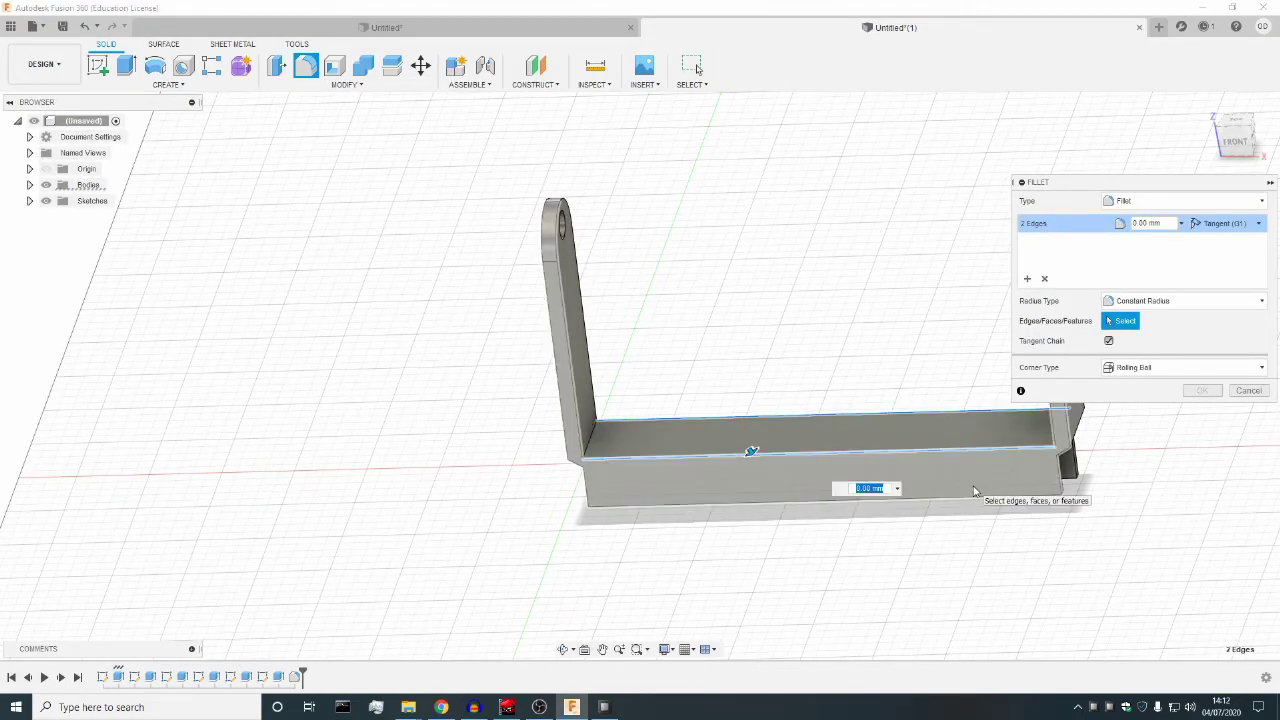
pyautogui.write('2')
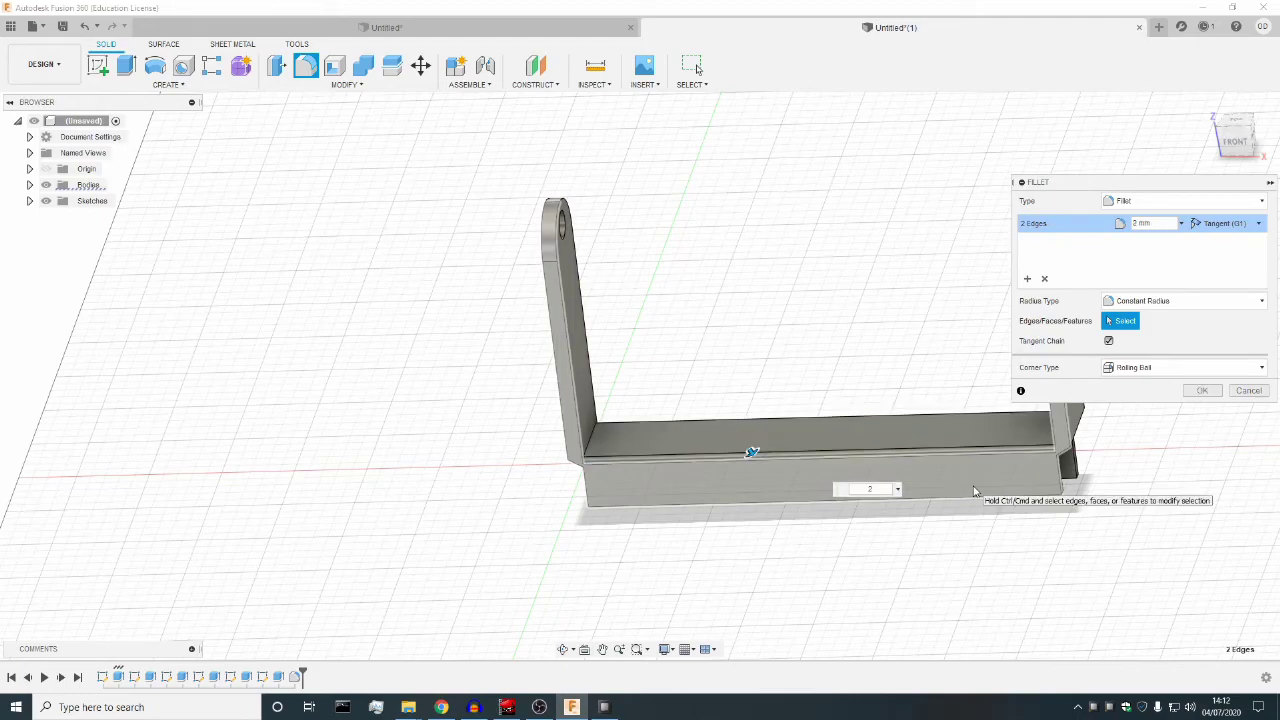
pyautogui.press('Return')
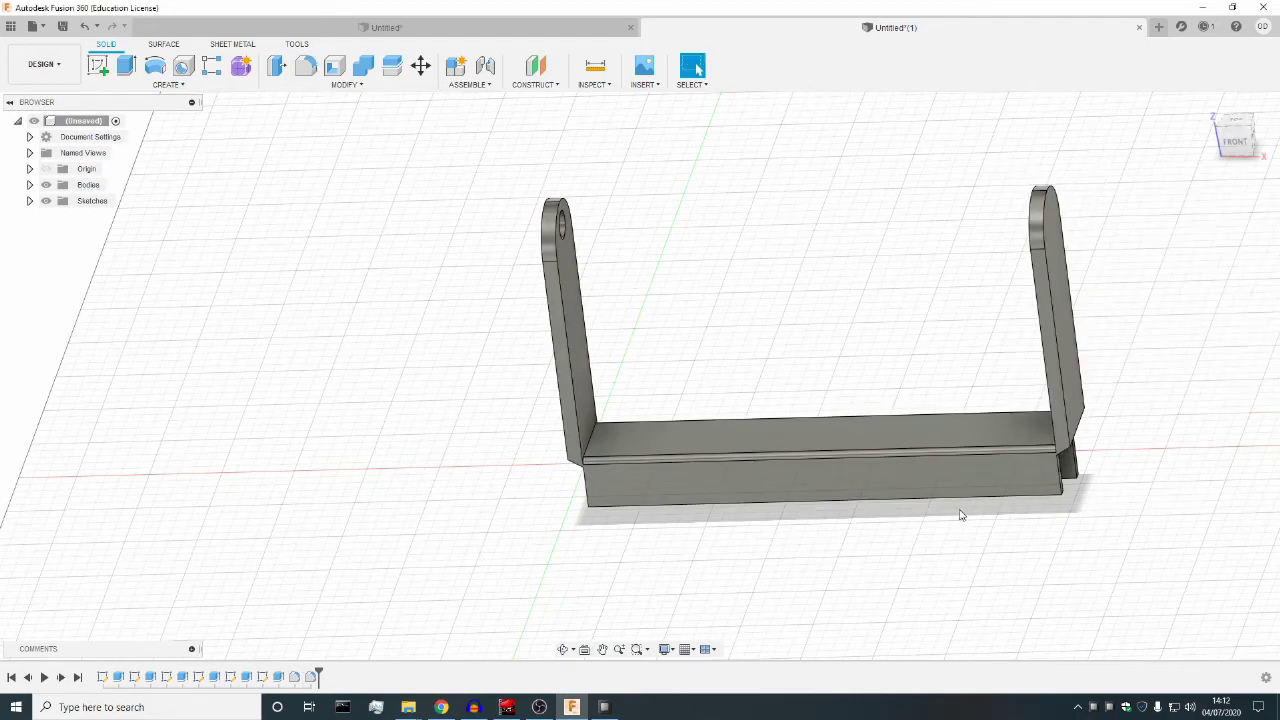
pyautogui.click(565, 649)
pyautogui.scroll(5, 524, 474)
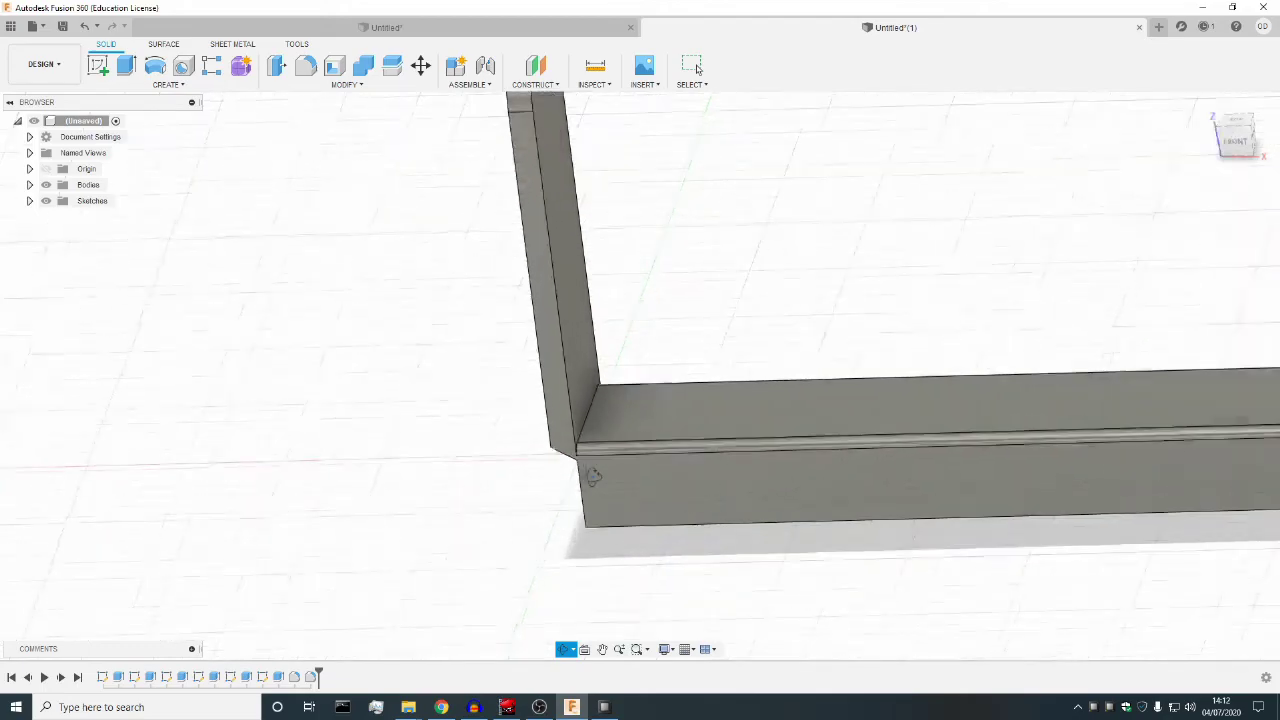
pyautogui.moveTo(524, 474); pyautogui.dragTo(494, 477)
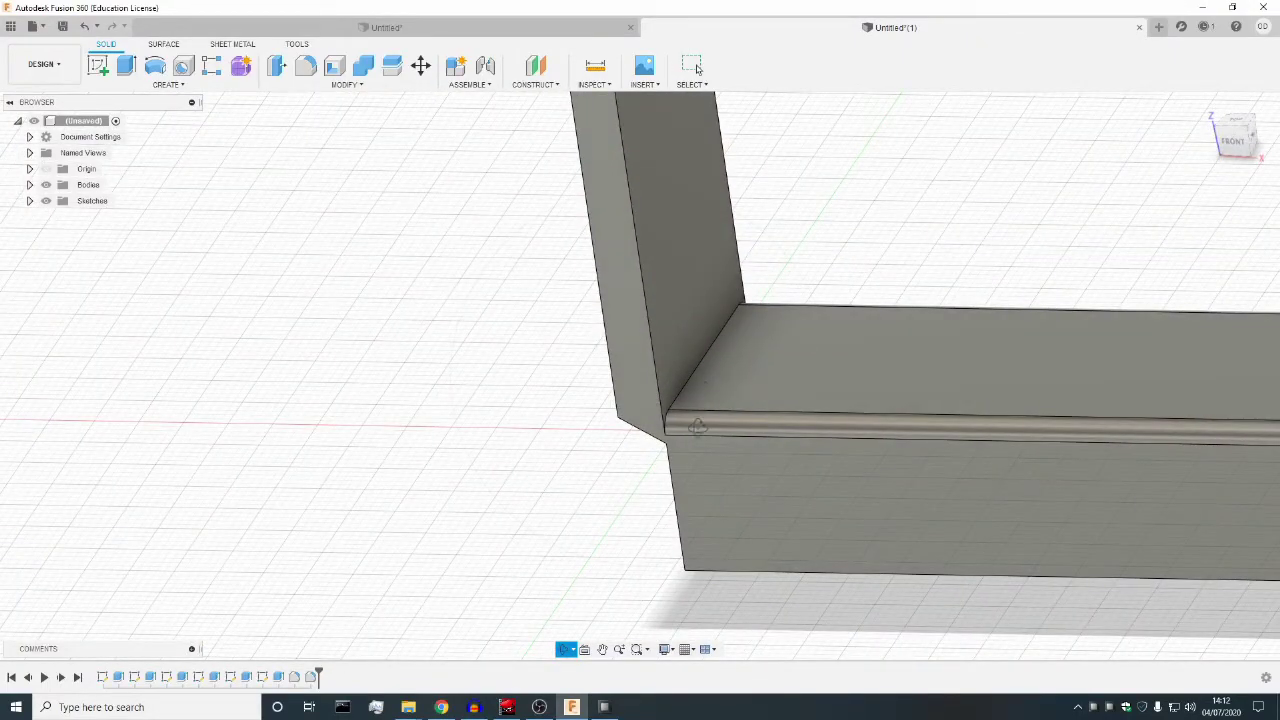
pyautogui.scroll(-6, 697, 426)
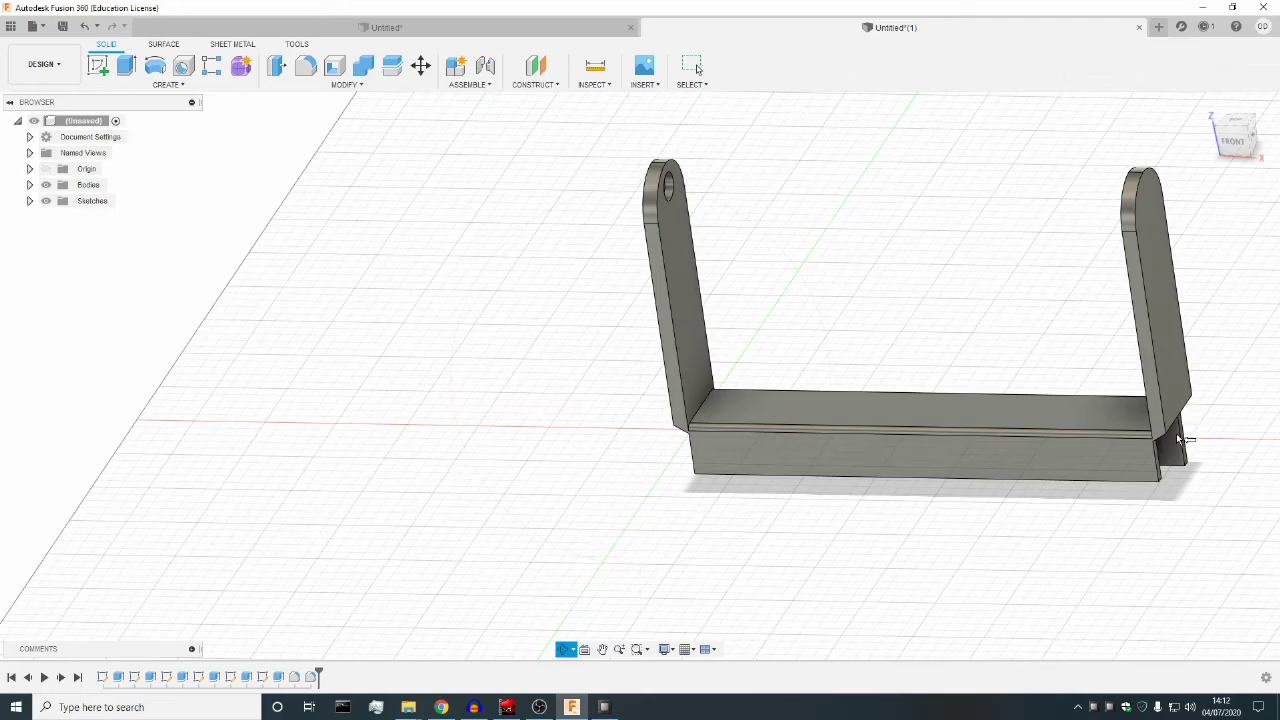
pyautogui.scroll(8, 1178, 442)
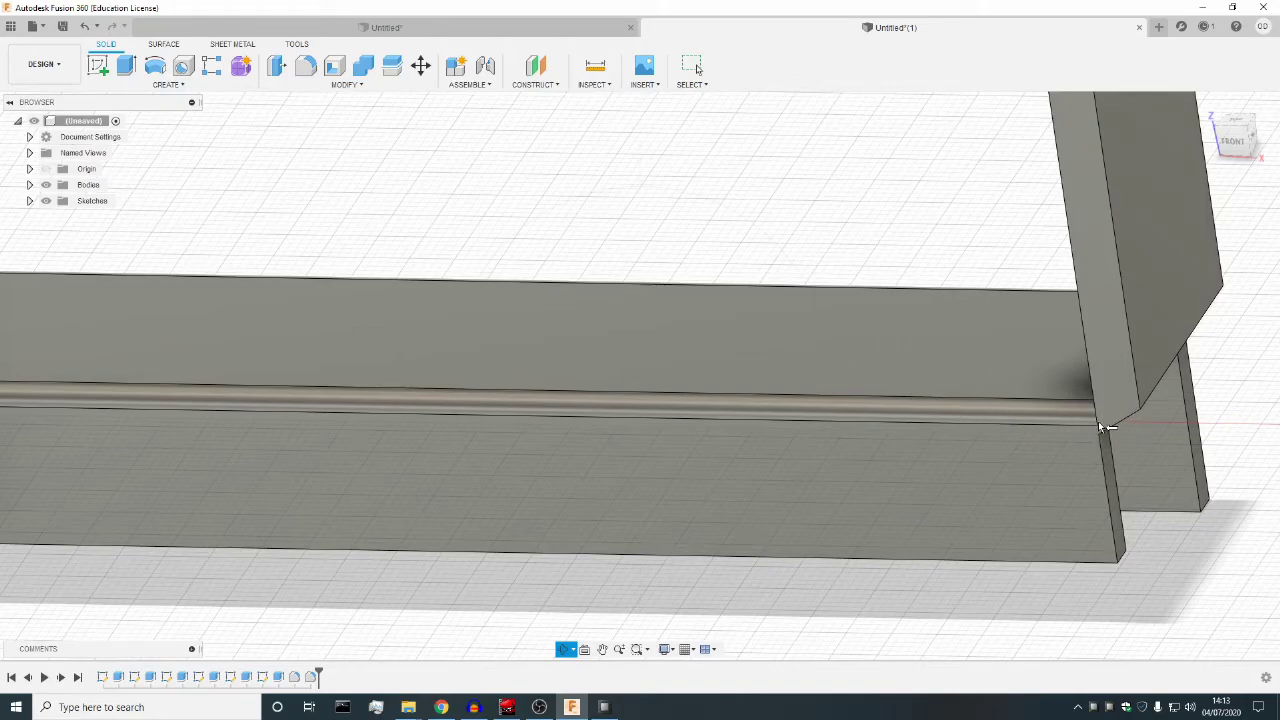
pyautogui.scroll(-5, 791, 463)
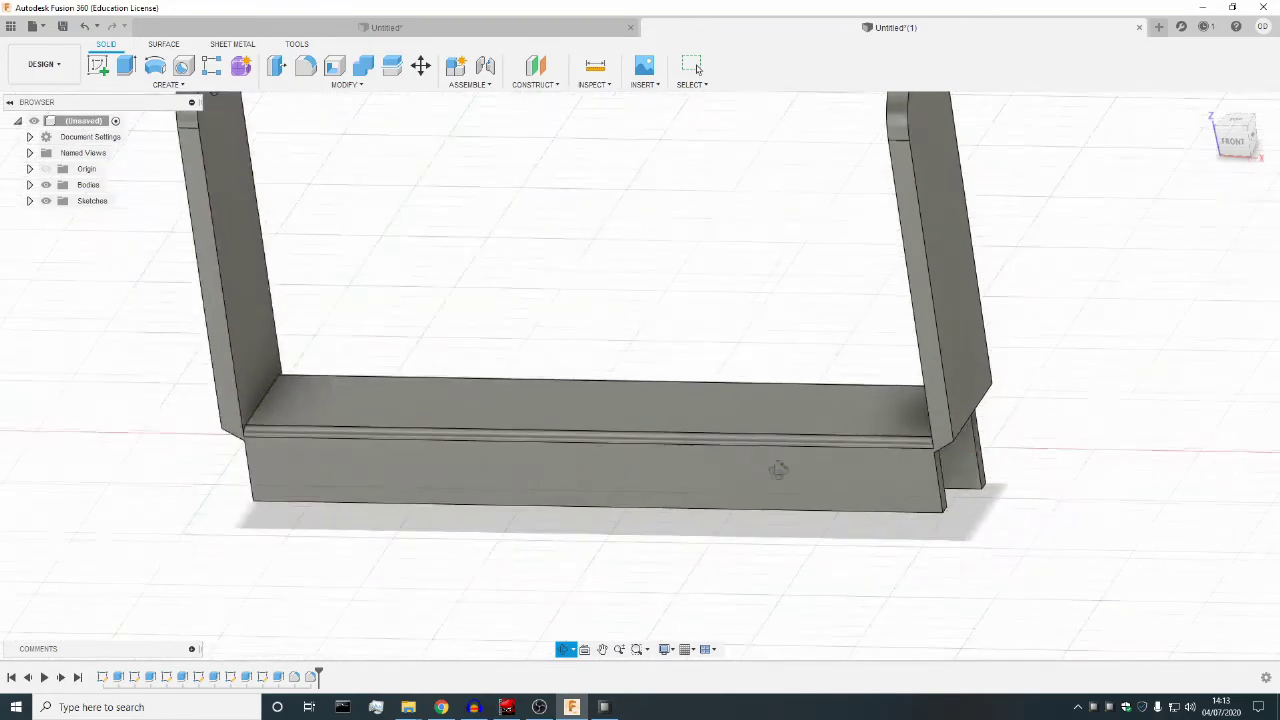
pyautogui.keyDown('shift'); pyautogui.moveTo(491, 534); pyautogui.dragTo(461, 507, button='middle'); pyautogui.keyUp('shift')
# Start a fillet with two channel base edges selected.
pyautogui.click(306, 66)
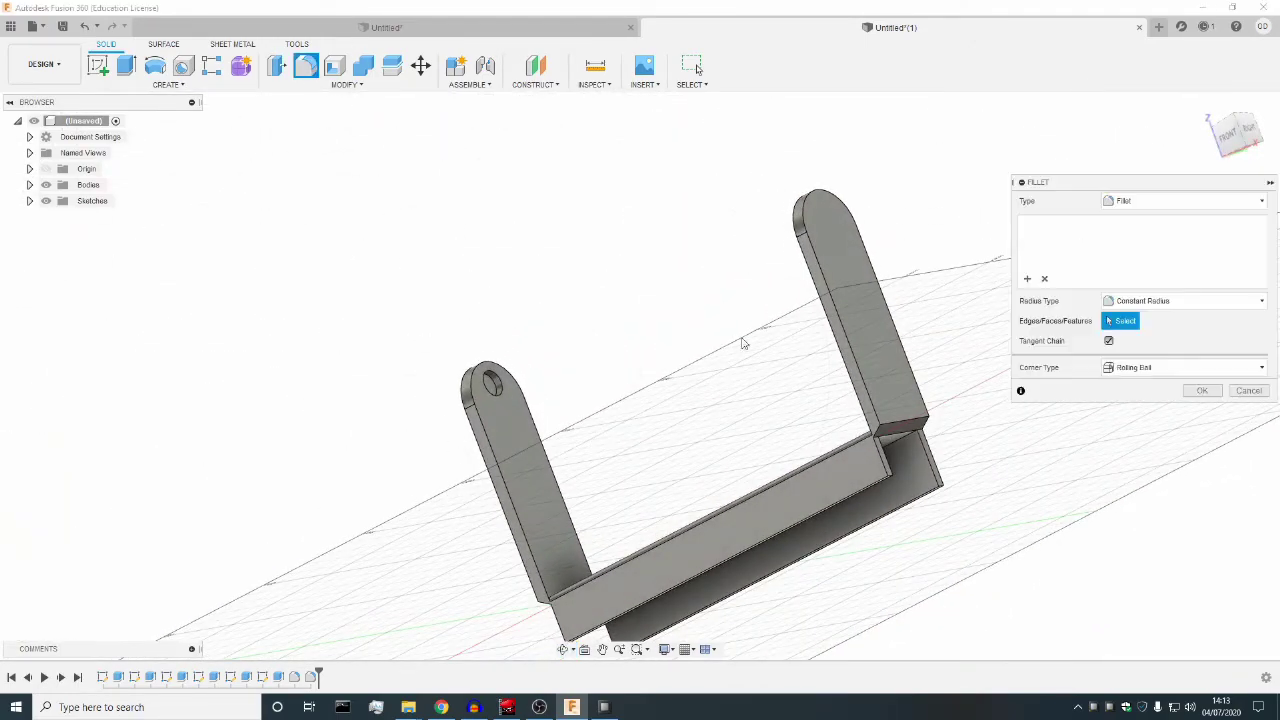
pyautogui.click(892, 474)
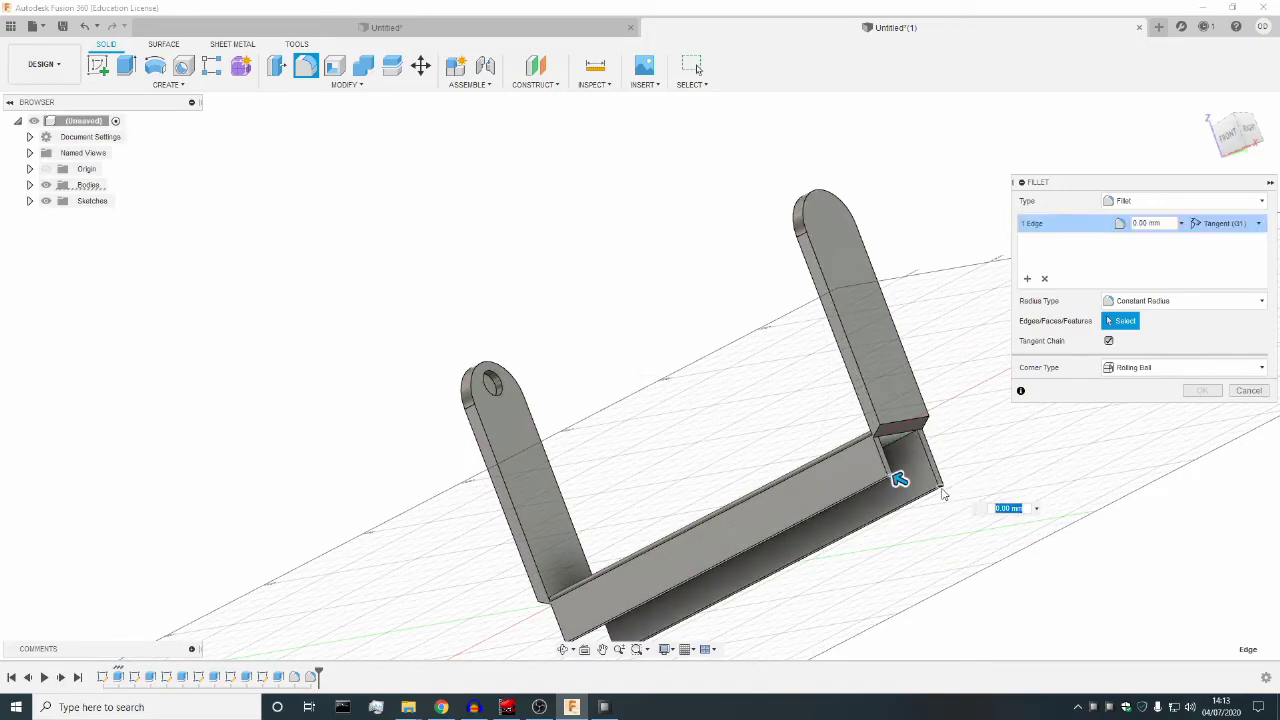
pyautogui.click(942, 491)
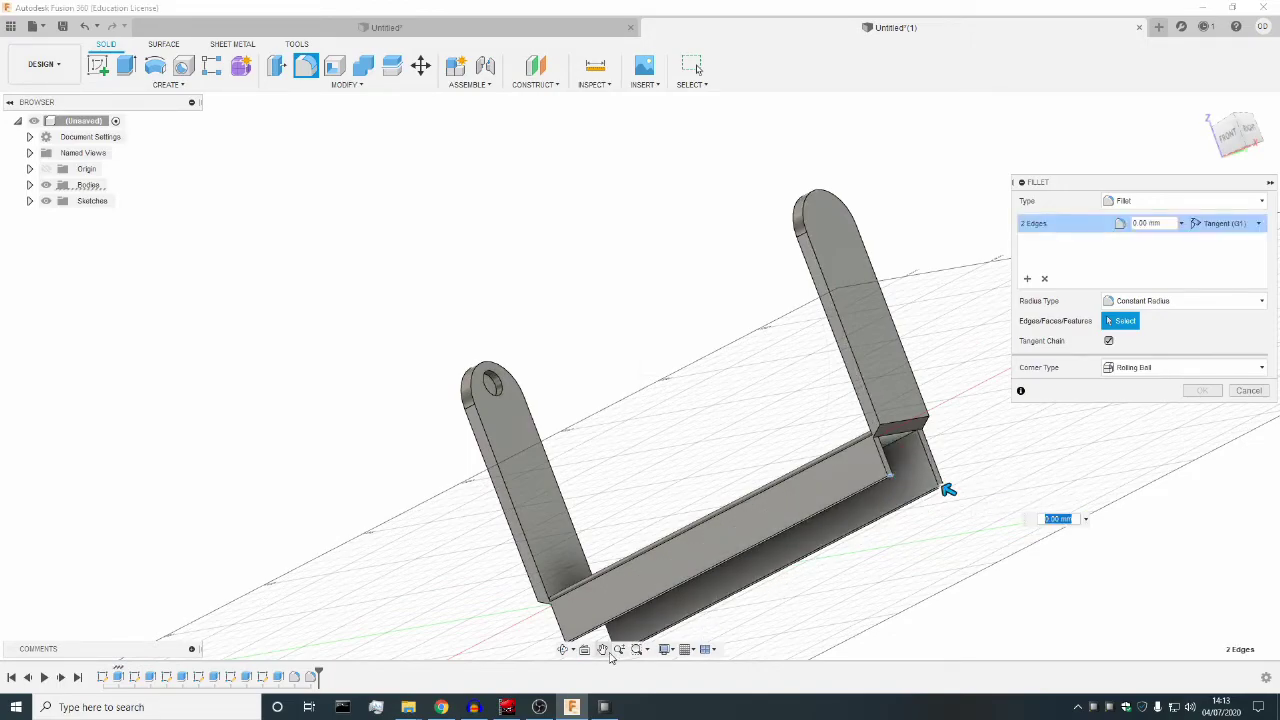
pyautogui.scroll(5, 600, 645)
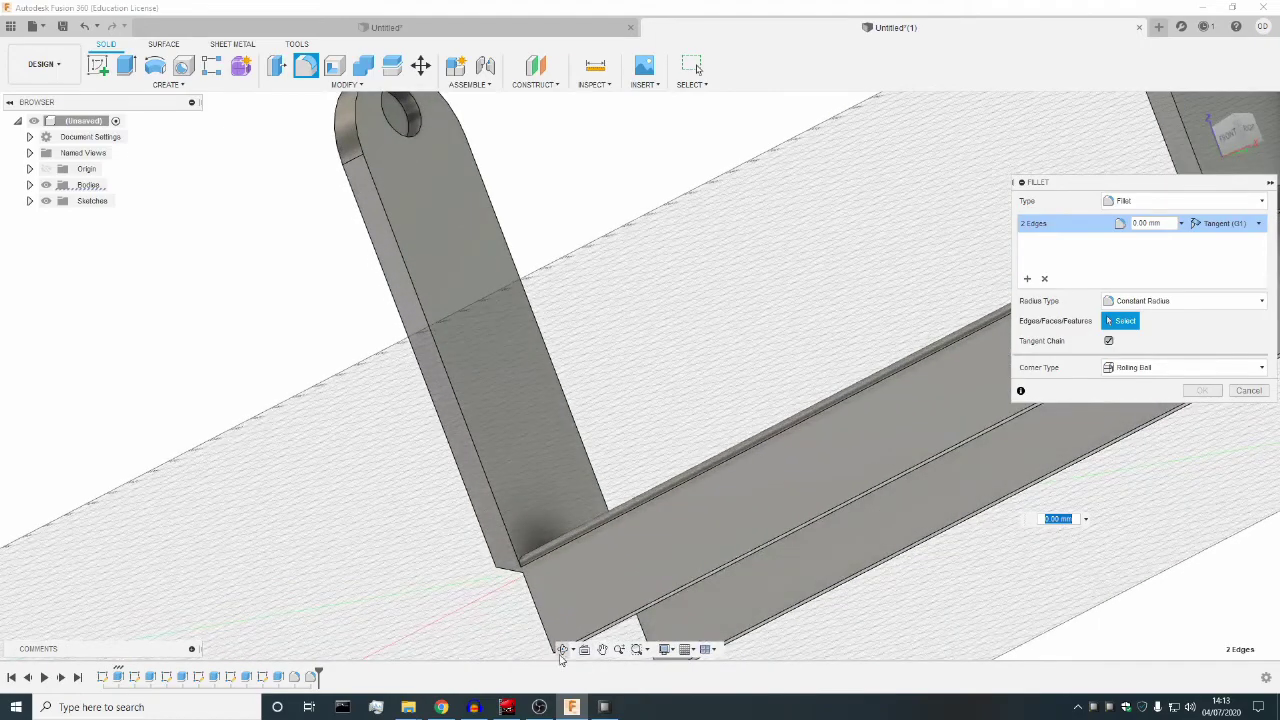
pyautogui.click(563, 649)
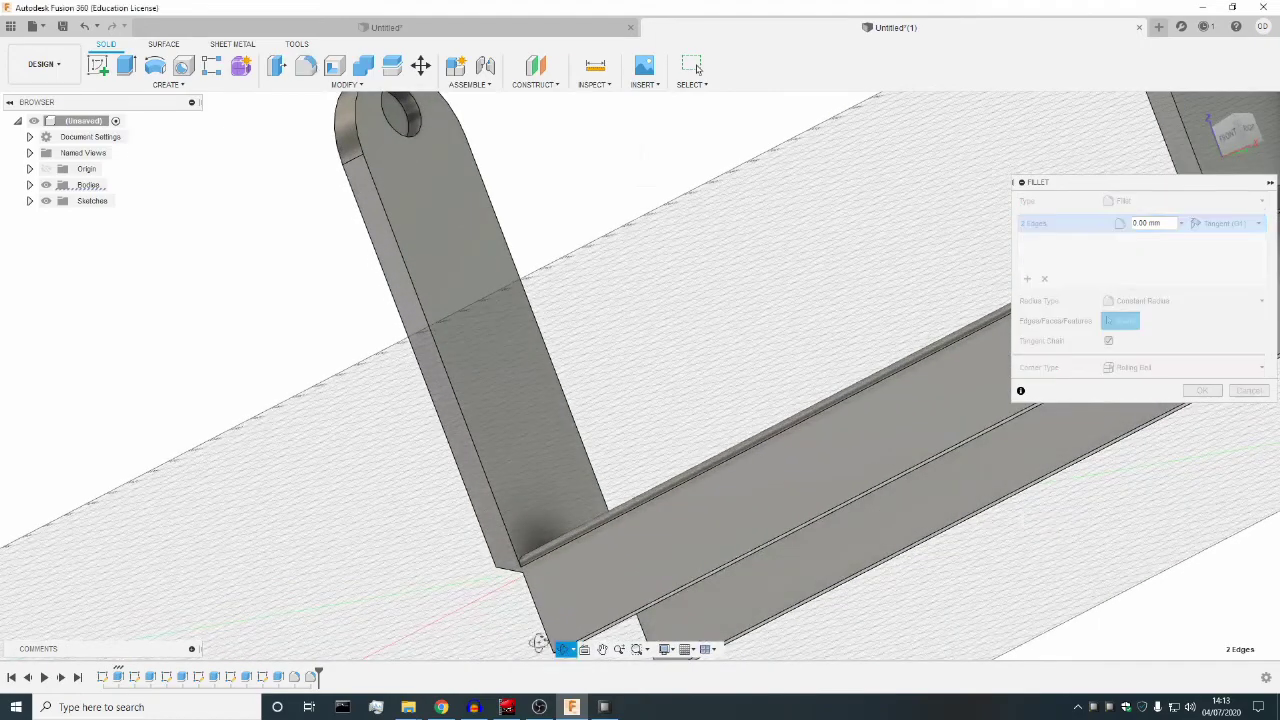
pyautogui.moveTo(523, 634); pyautogui.dragTo(600, 623)
pyautogui.press('Escape')
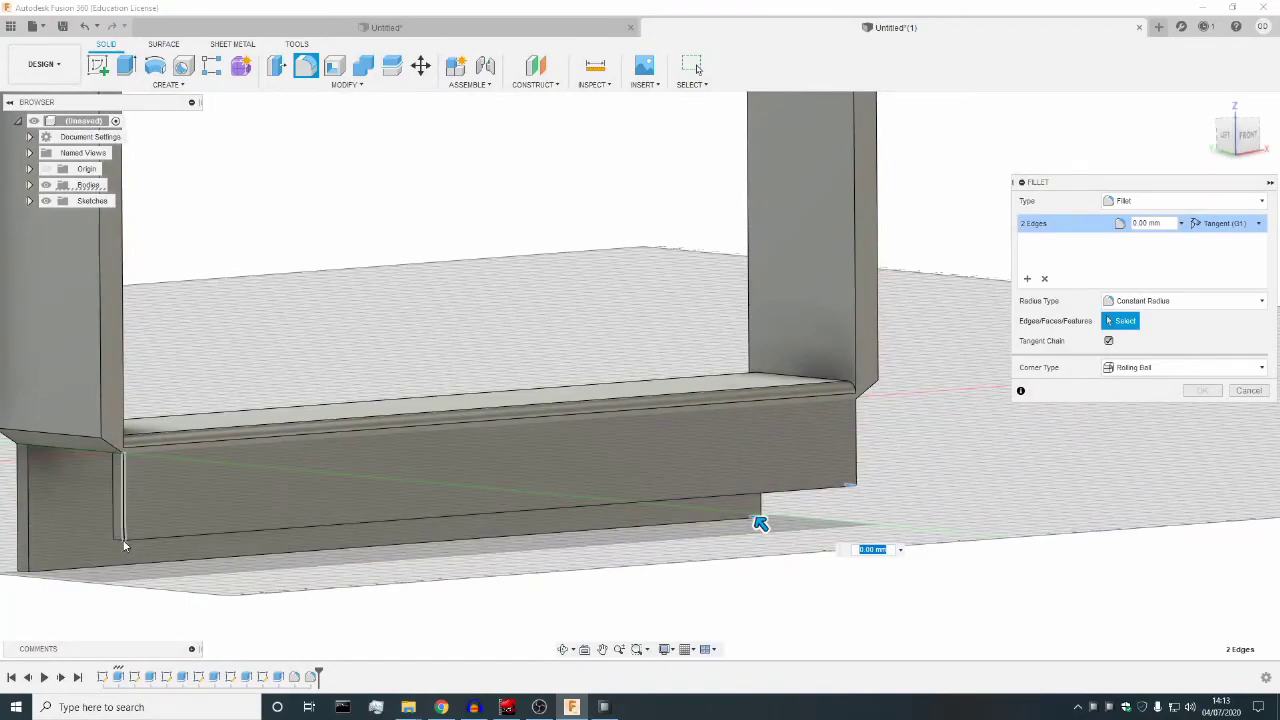
# Add the left vertical and bottom-left edges and apply a 2 mm fillet to all four.
pyautogui.click(120, 546)
pyautogui.click(26, 574)
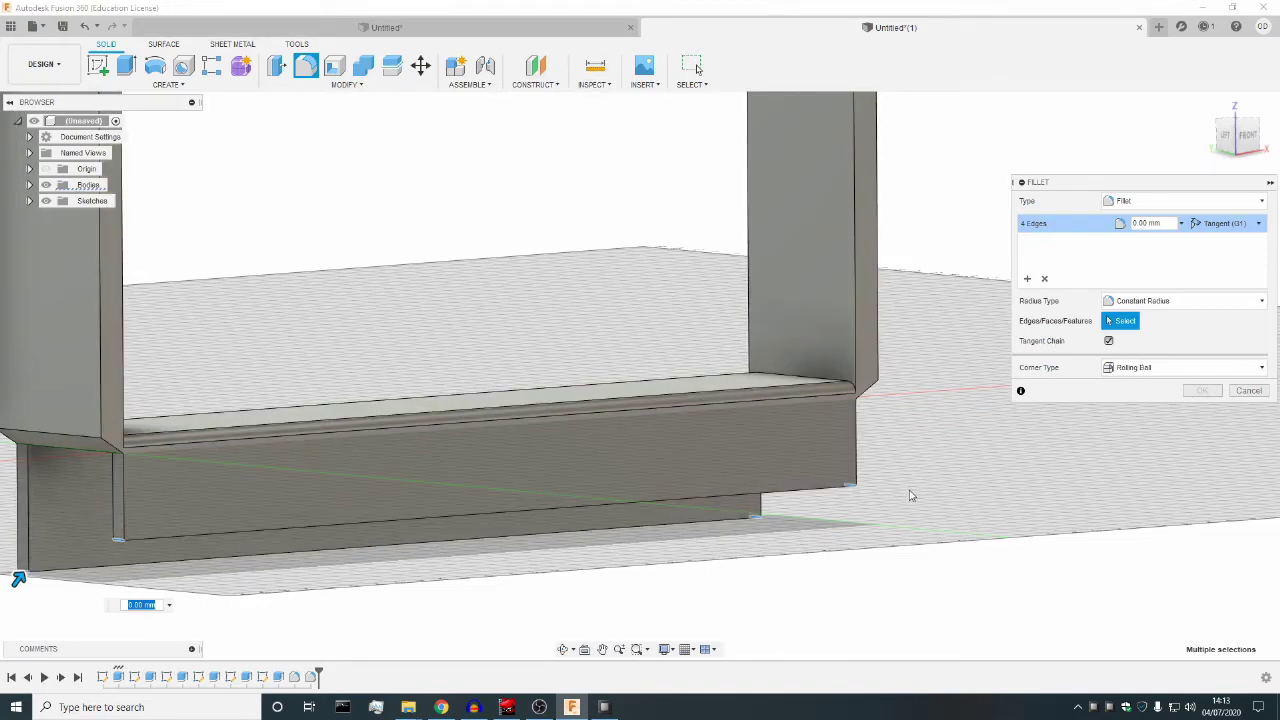
pyautogui.write('2')
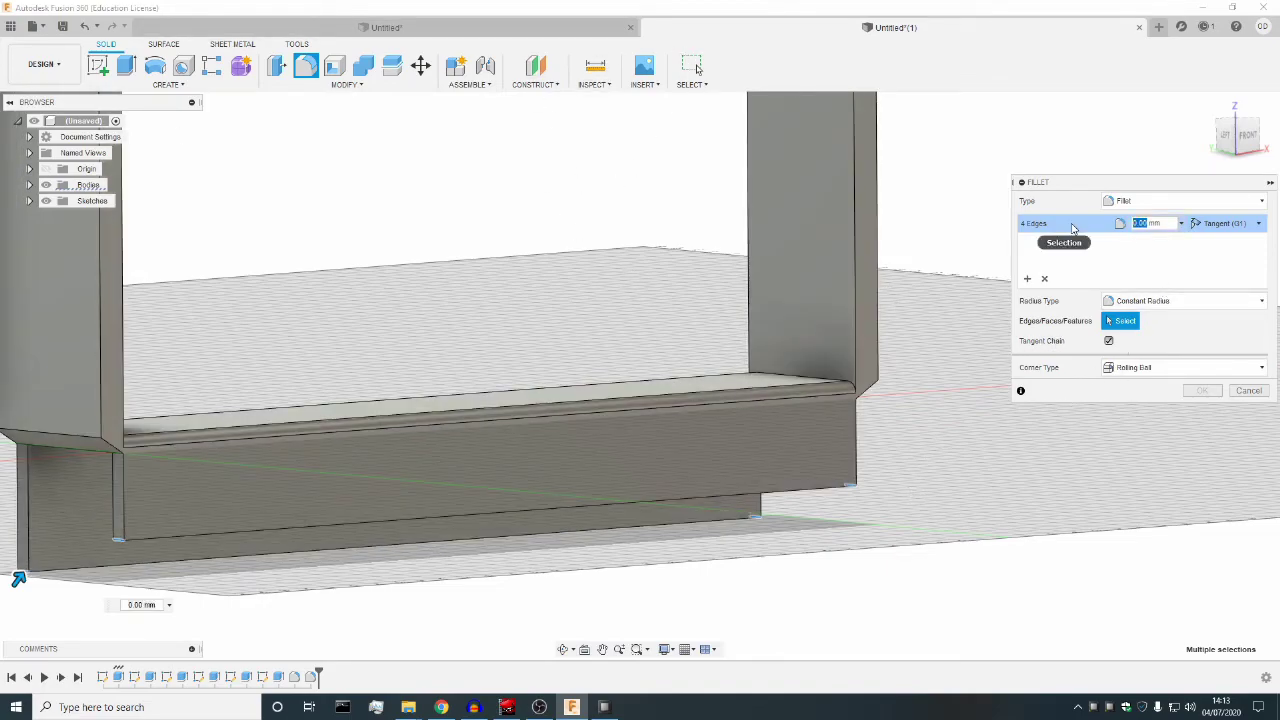
pyautogui.press('Return')
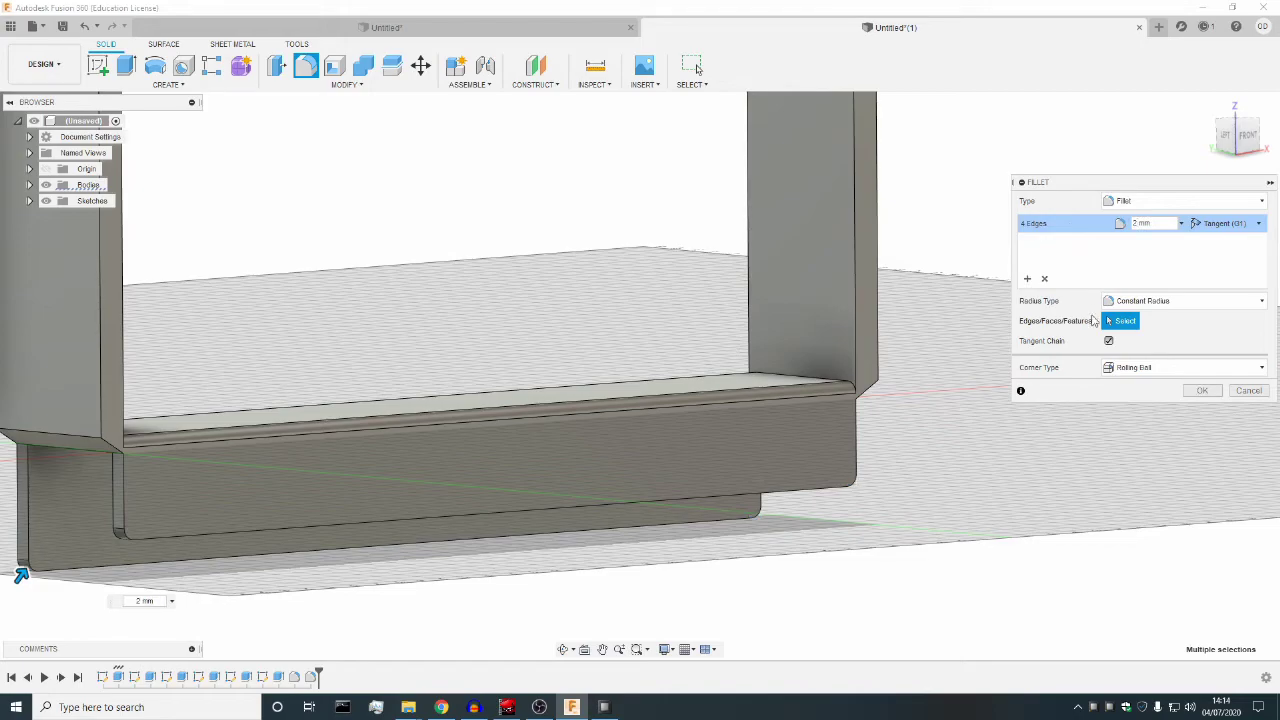
pyautogui.click(1204, 391)
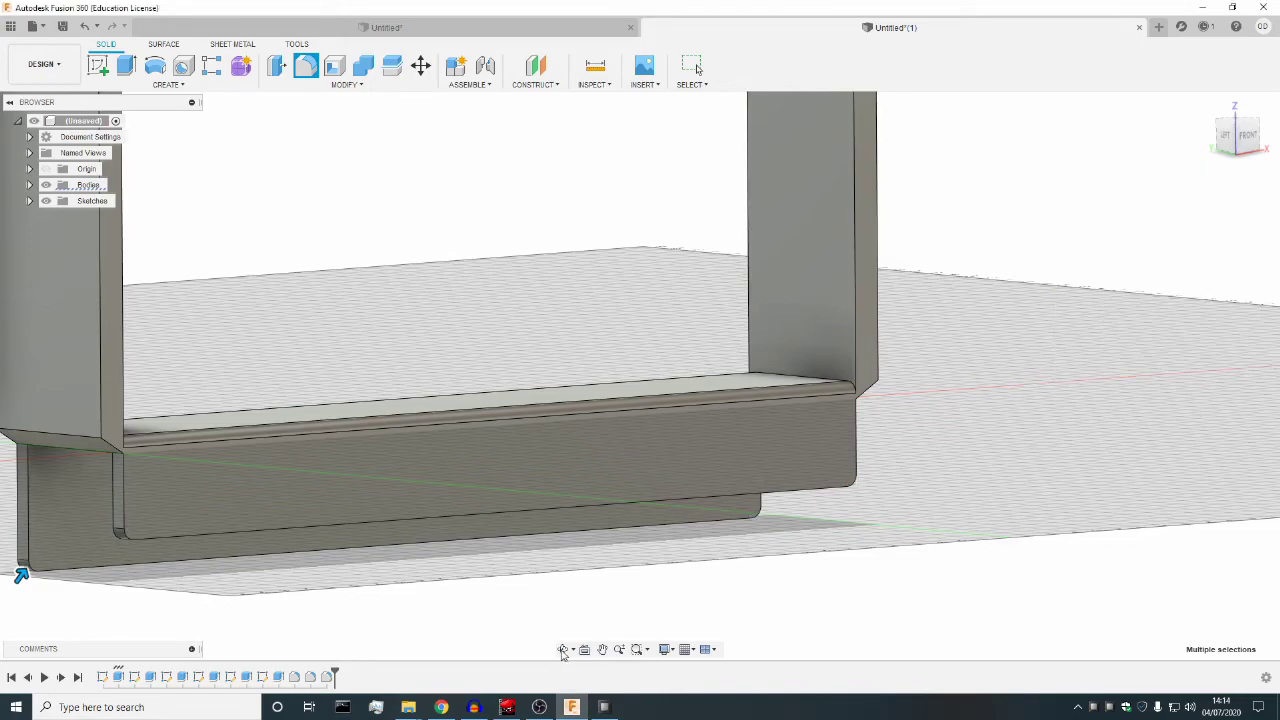
pyautogui.scroll(-6, 549, 590)
pyautogui.keyDown('shift'); pyautogui.moveTo(540, 591); pyautogui.dragTo(502, 518, button='middle'); pyautogui.keyUp('shift')
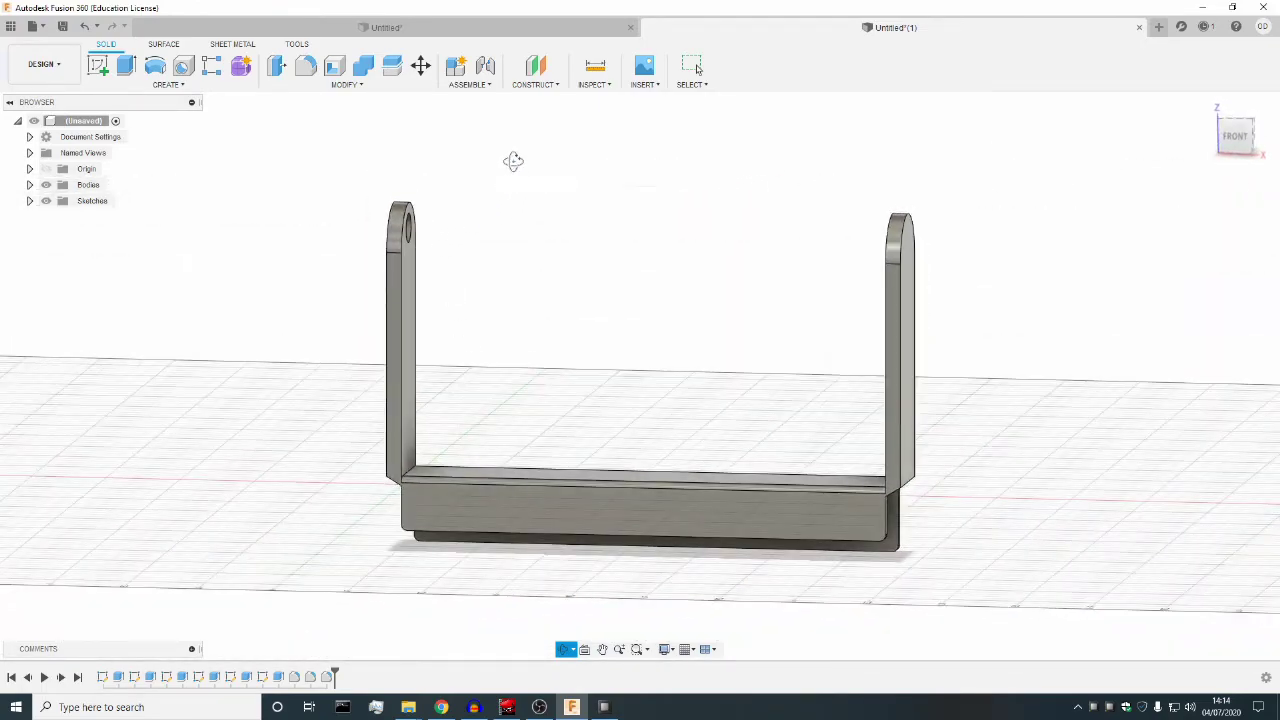
pyautogui.click(455, 68)
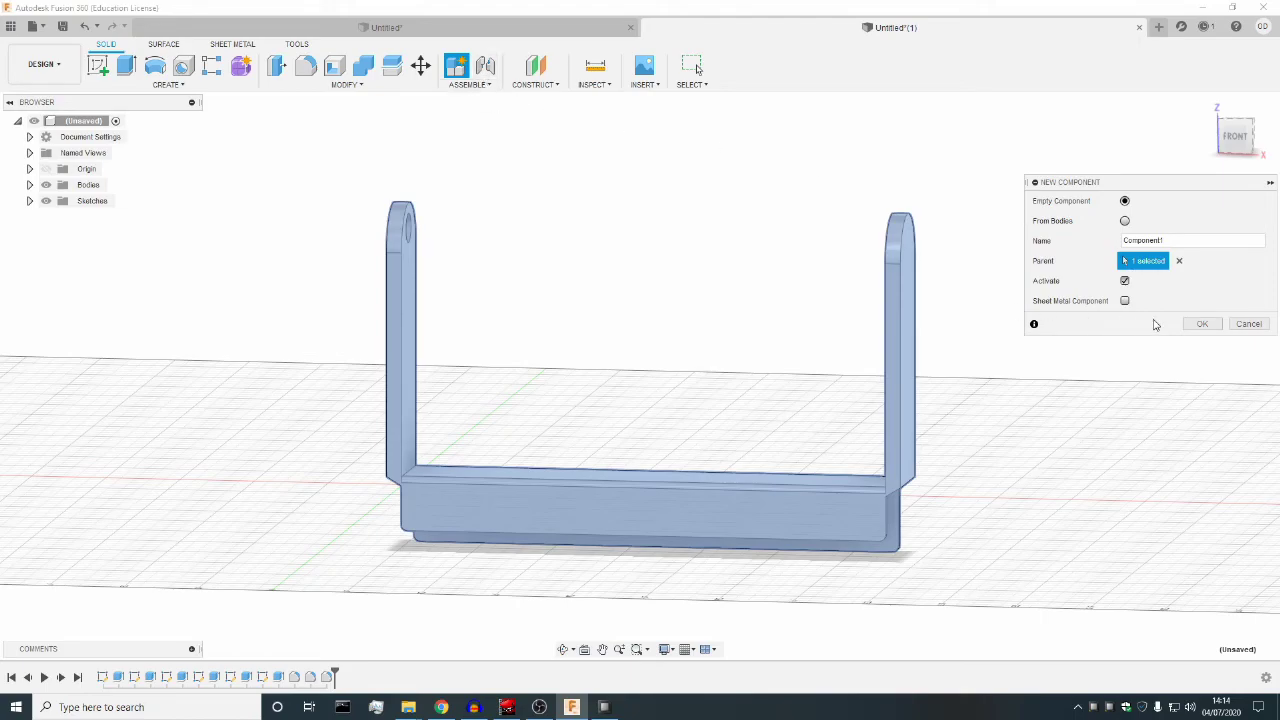
pyautogui.click(1248, 324)
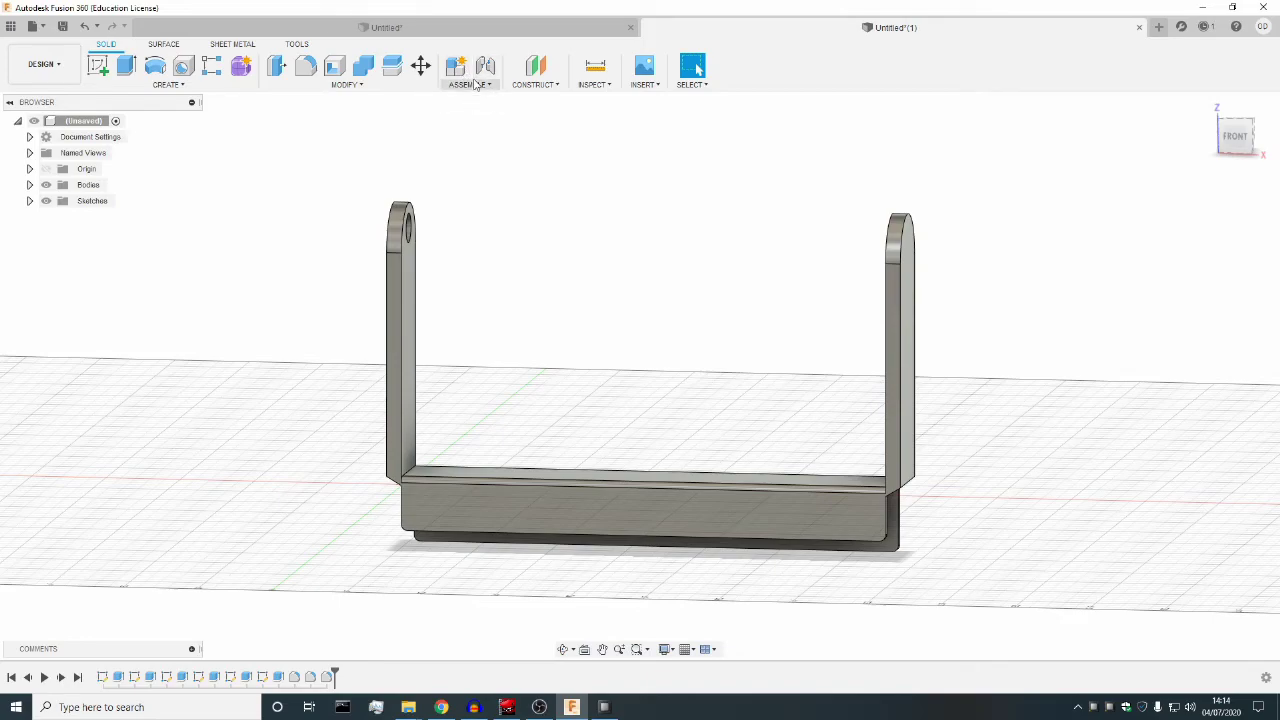
pyautogui.click(476, 85)
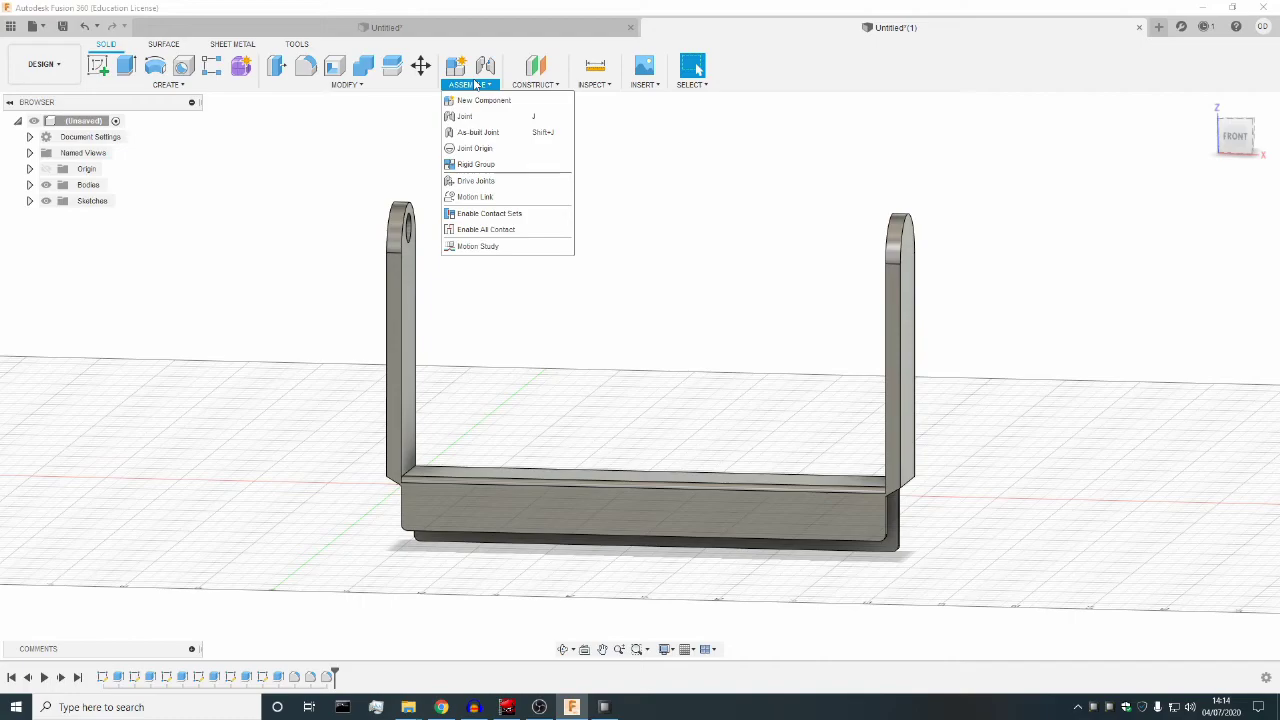
pyautogui.click(555, 32)
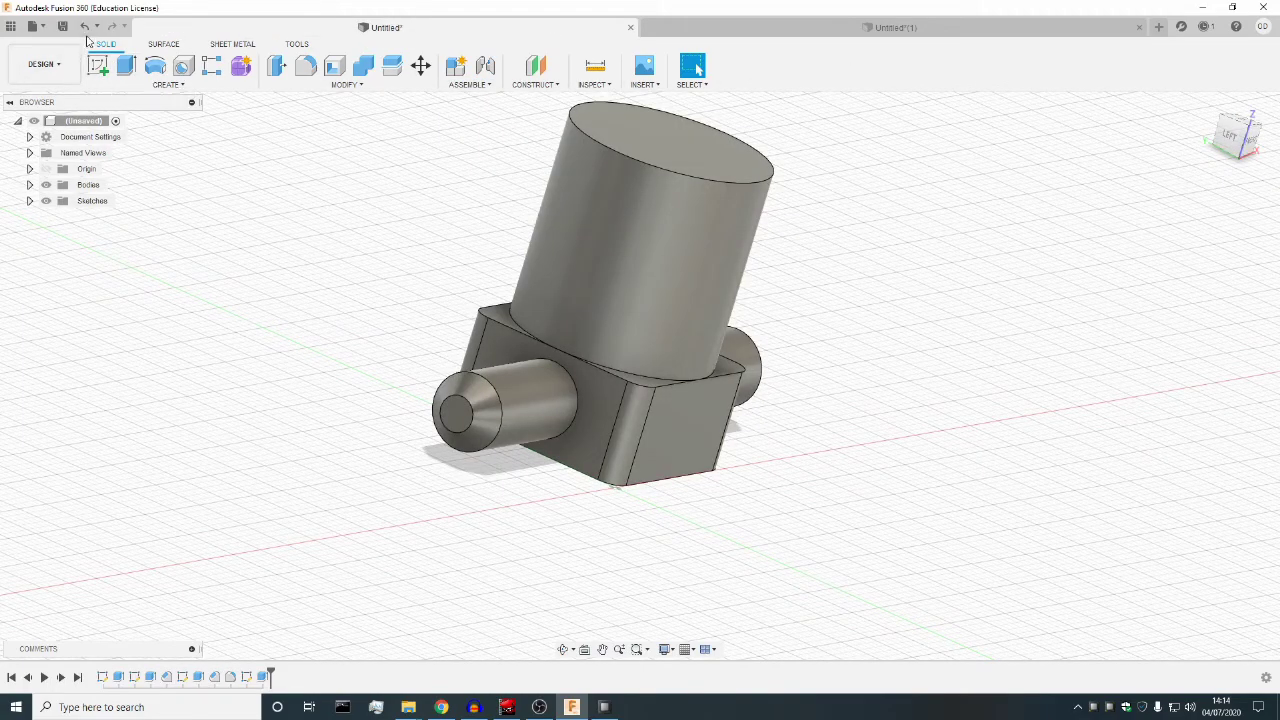
pyautogui.click(36, 27)
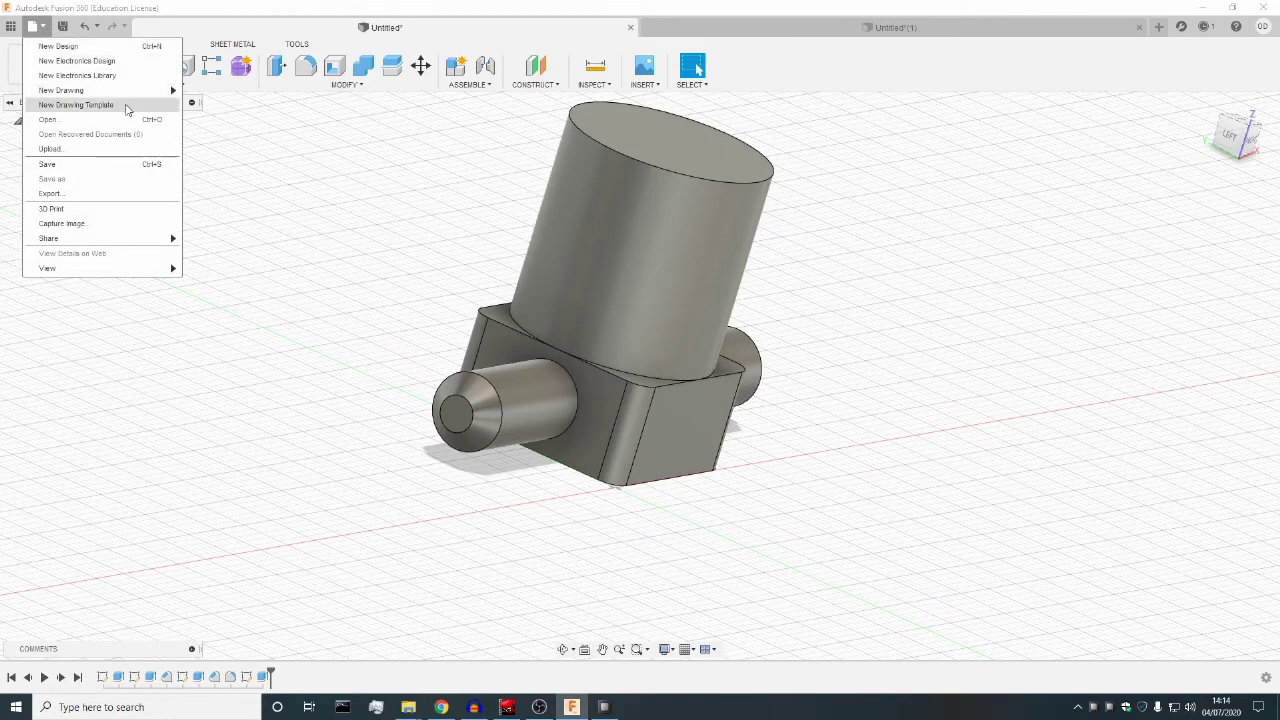
pyautogui.moveTo(112, 241)
pyautogui.click(435, 203)
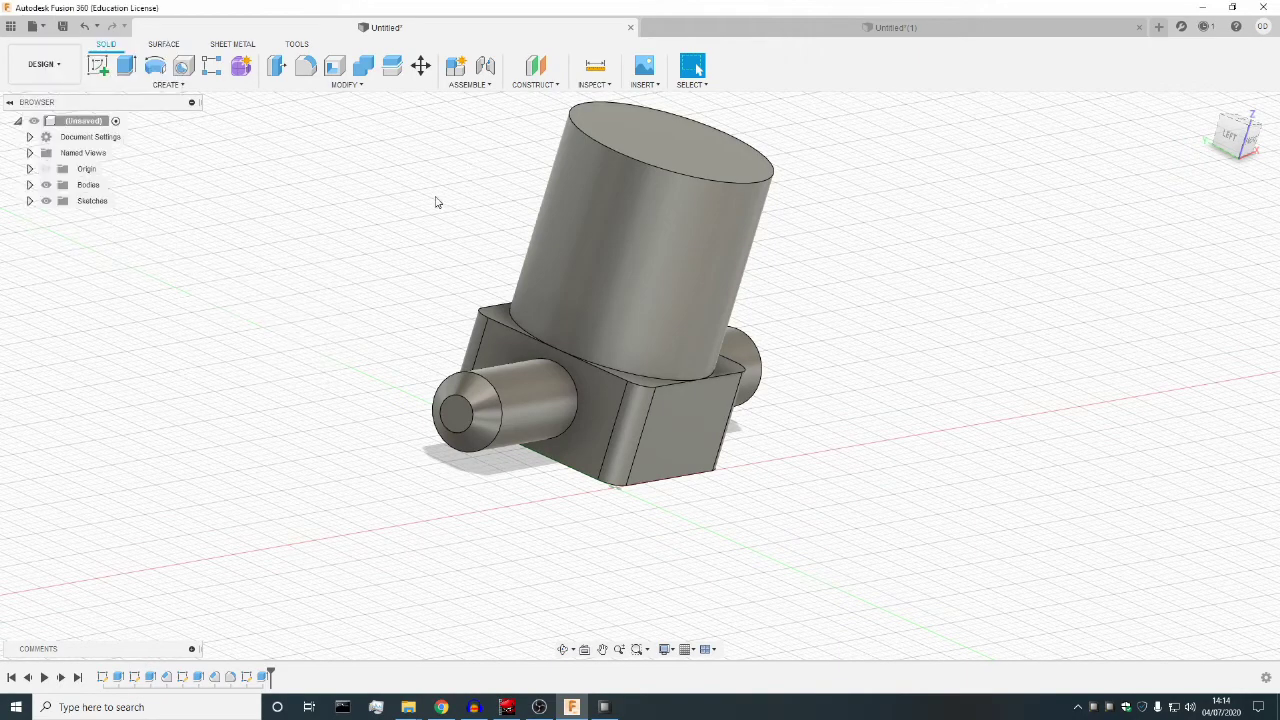
pyautogui.click(895, 27)
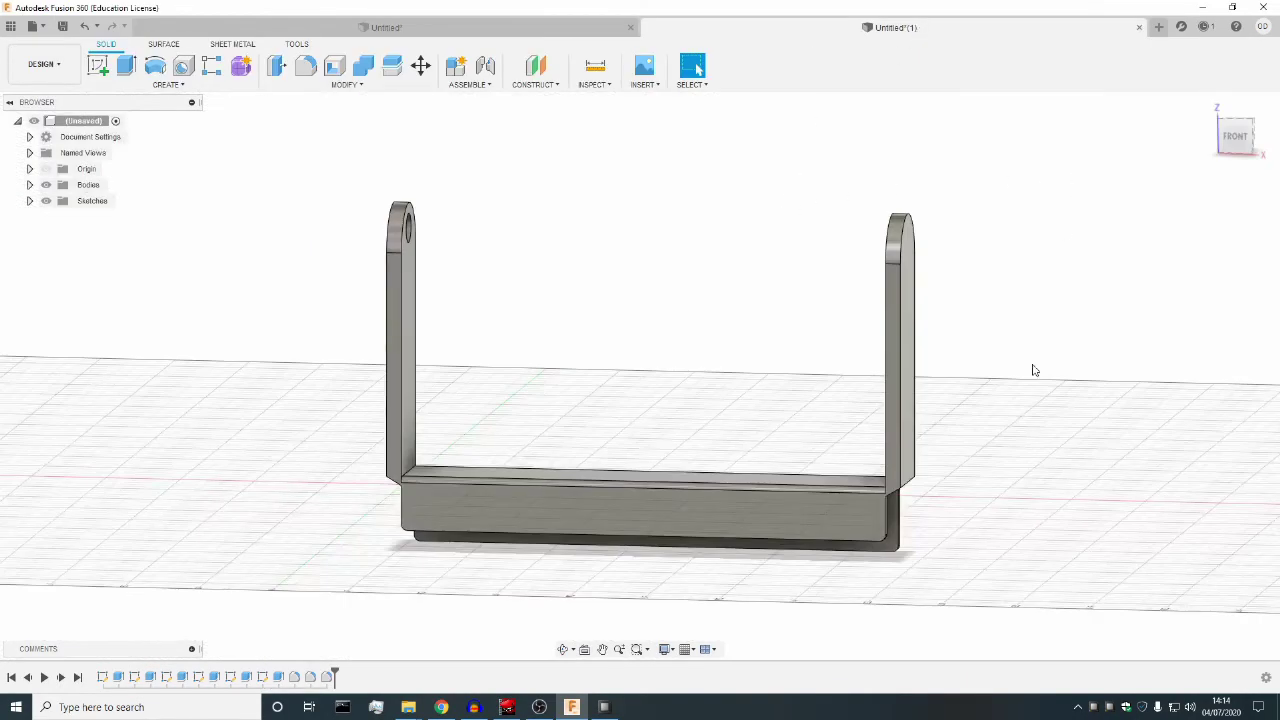
pyautogui.scroll(1, 988, 477)
pyautogui.scroll(-3, 988, 477)
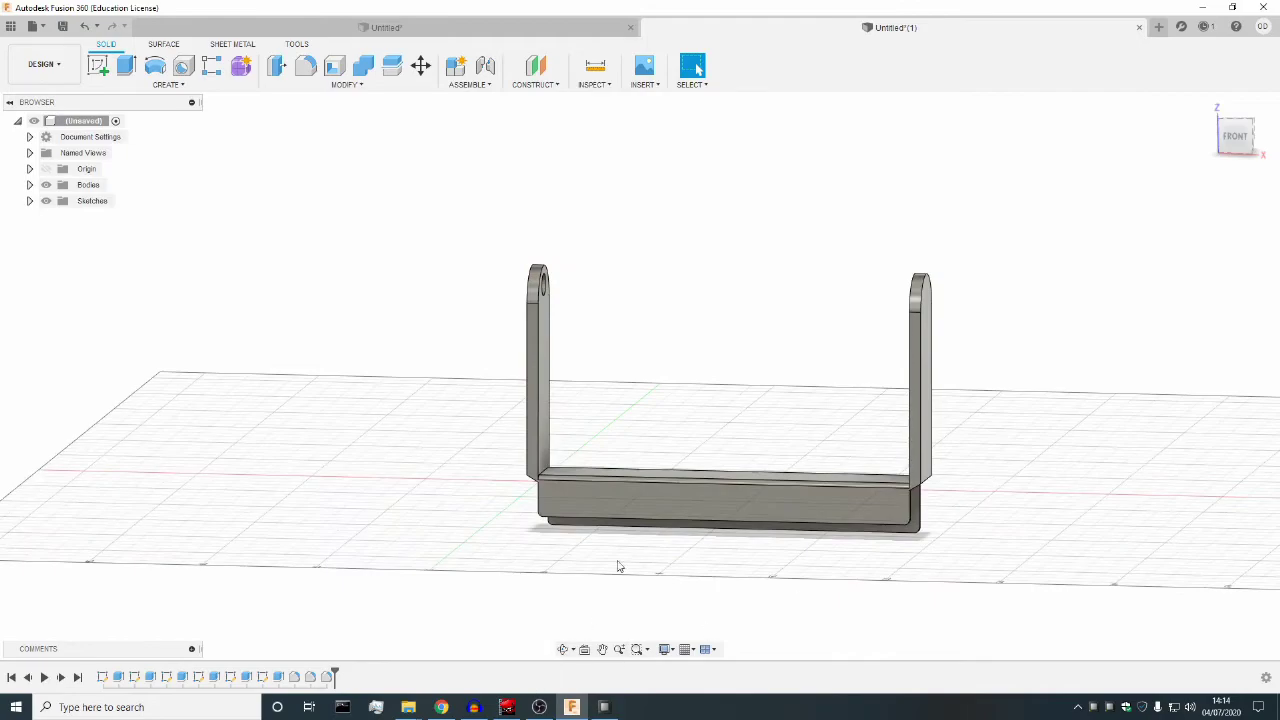
pyautogui.click(525, 32)
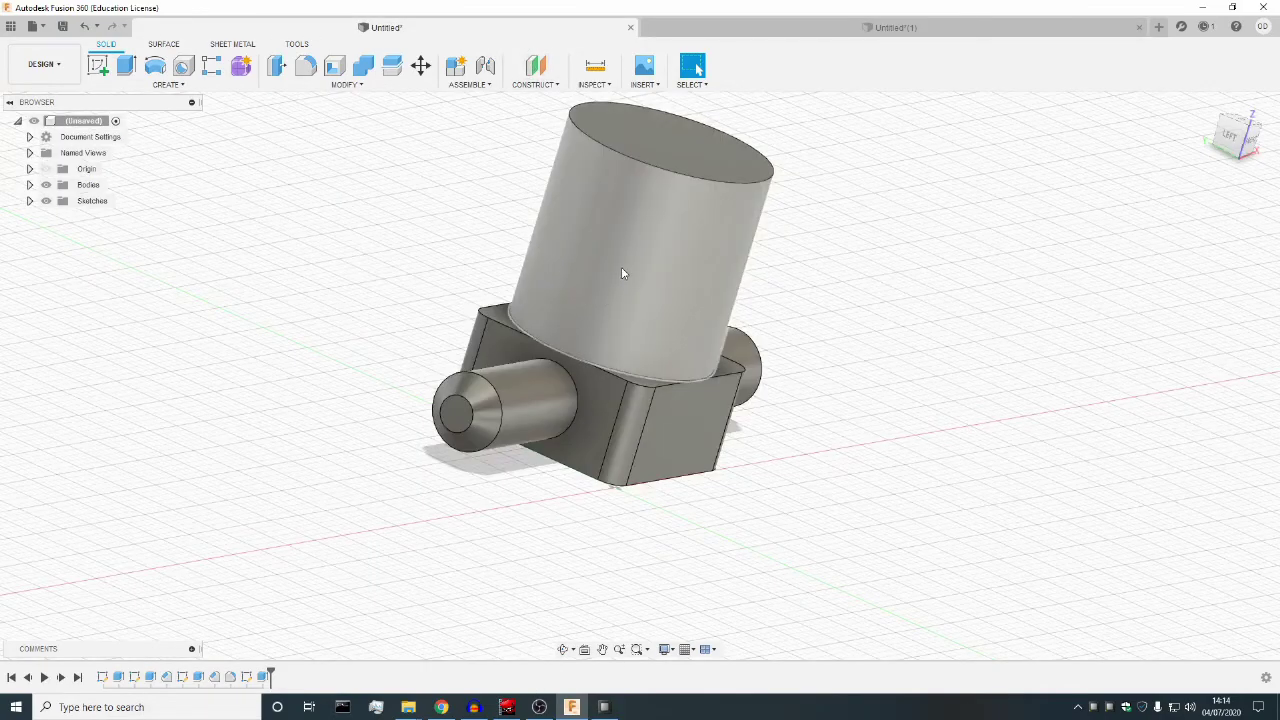
pyautogui.click(880, 29)
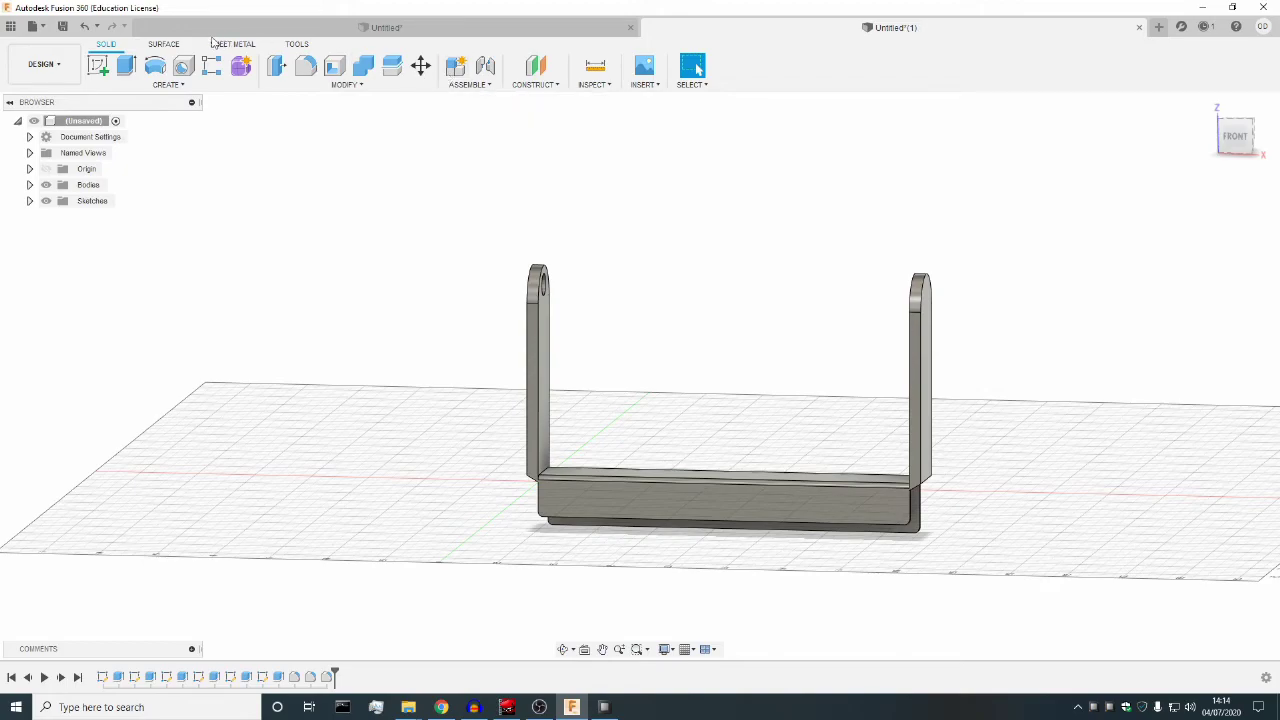
# Browse the Surface, Sheet Metal and Tools toolbars, ending on Surface.
pyautogui.click(168, 45)
pyautogui.click(240, 45)
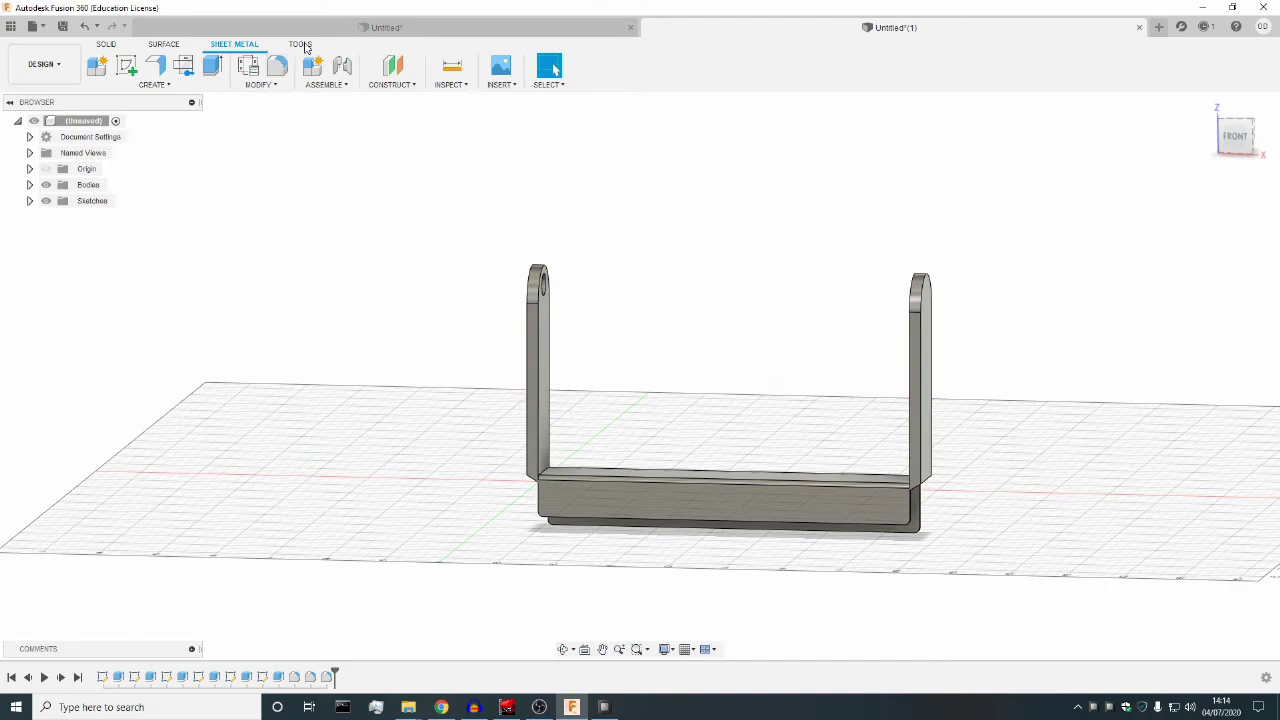
pyautogui.click(302, 45)
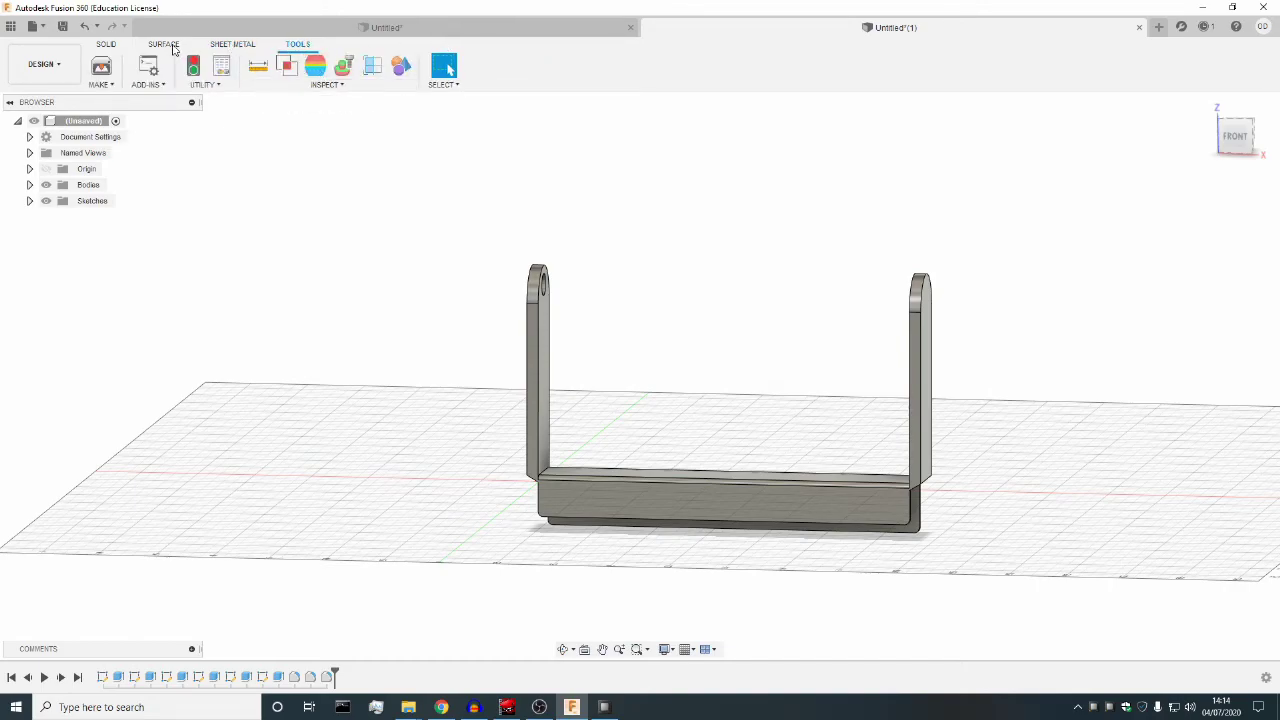
pyautogui.click(163, 45)
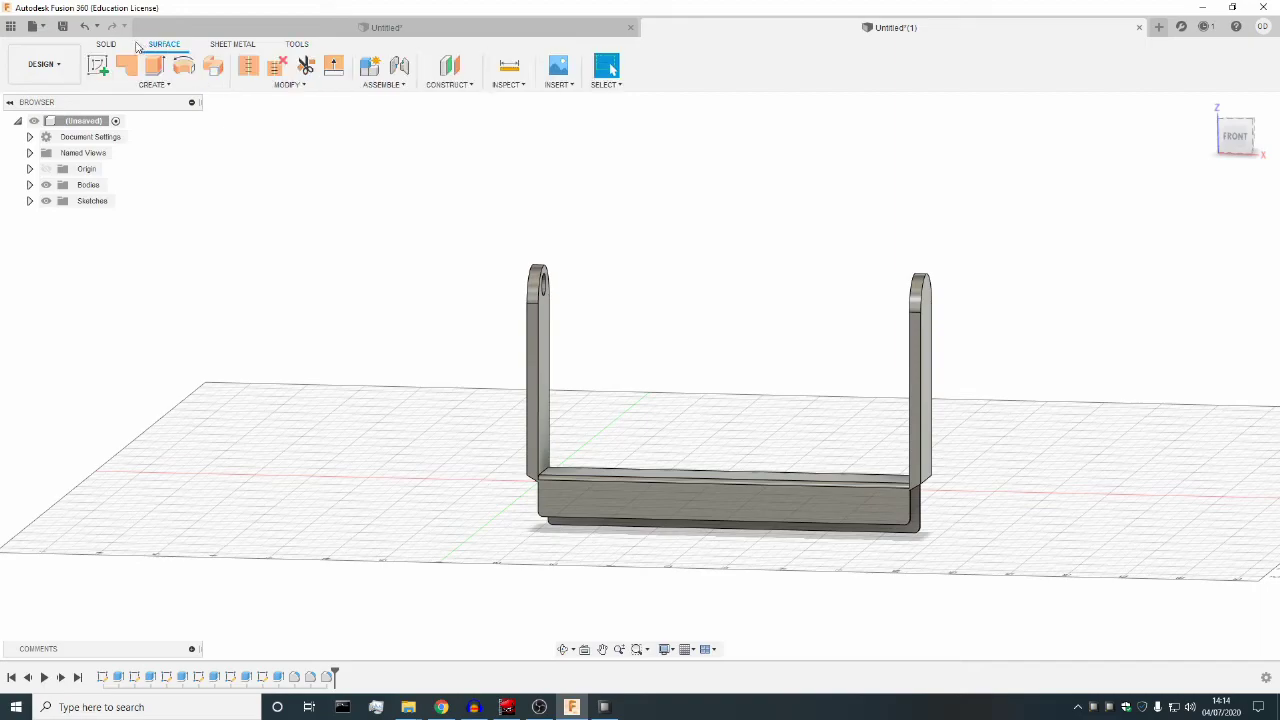
# Create a new component, Component1, then undo it.
pyautogui.click(376, 70)
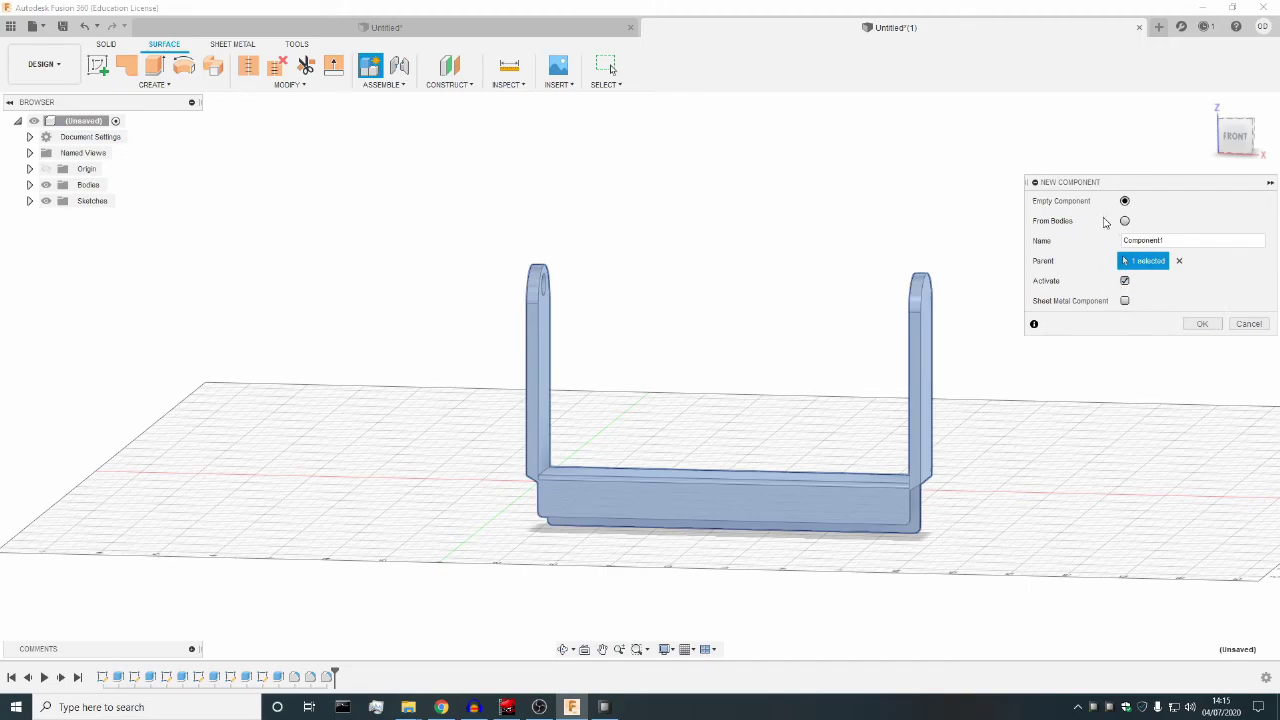
pyautogui.click(1200, 323)
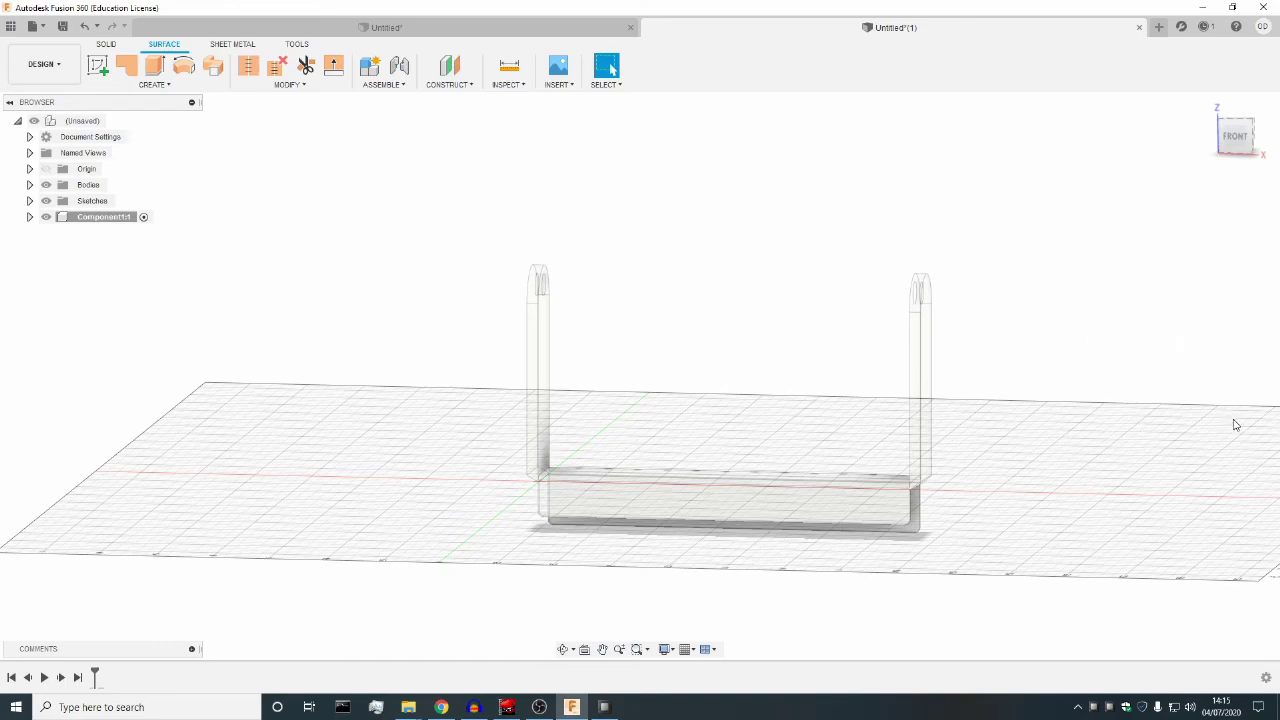
pyautogui.hotkey('ctrl', 'z')
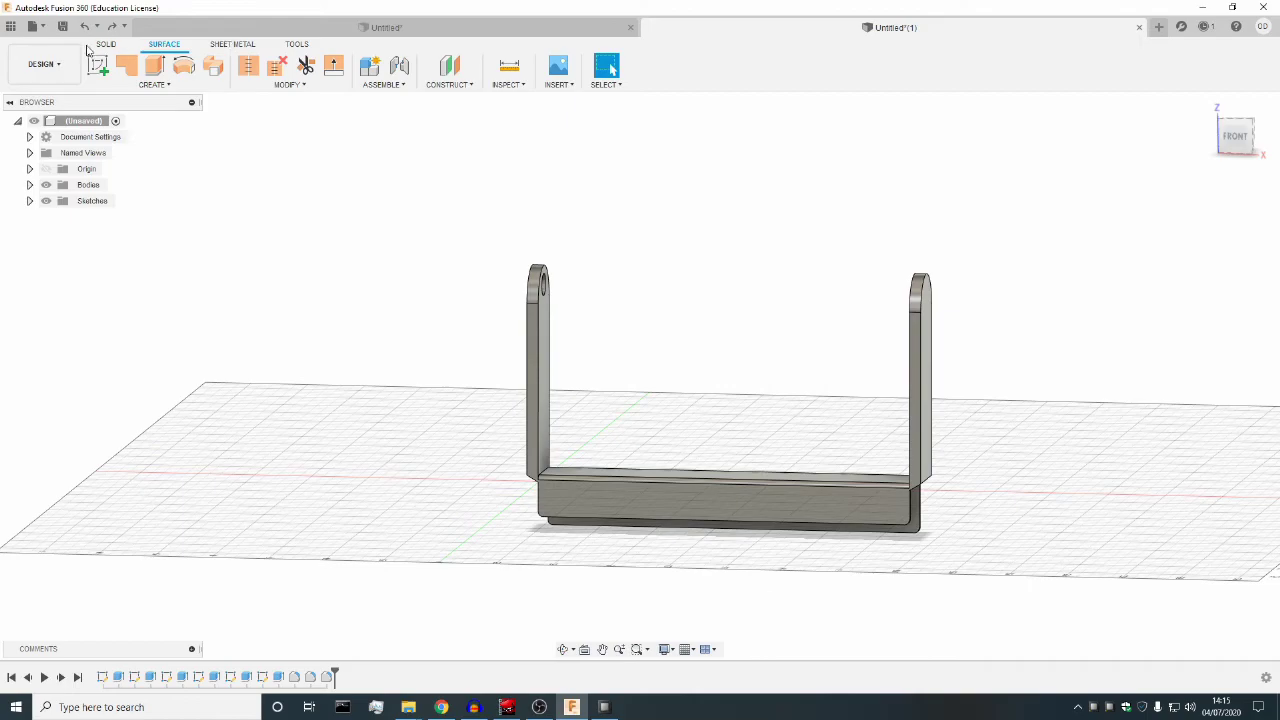
pyautogui.click(30, 26)
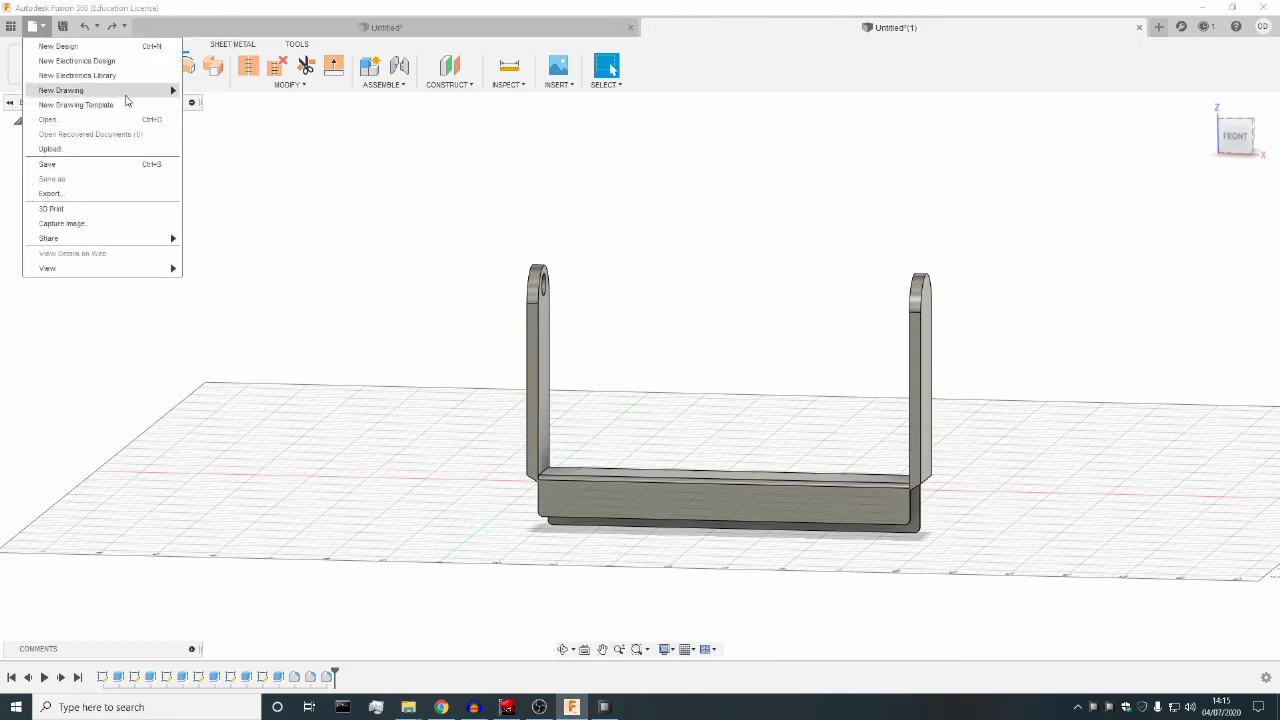
pyautogui.click(284, 186)
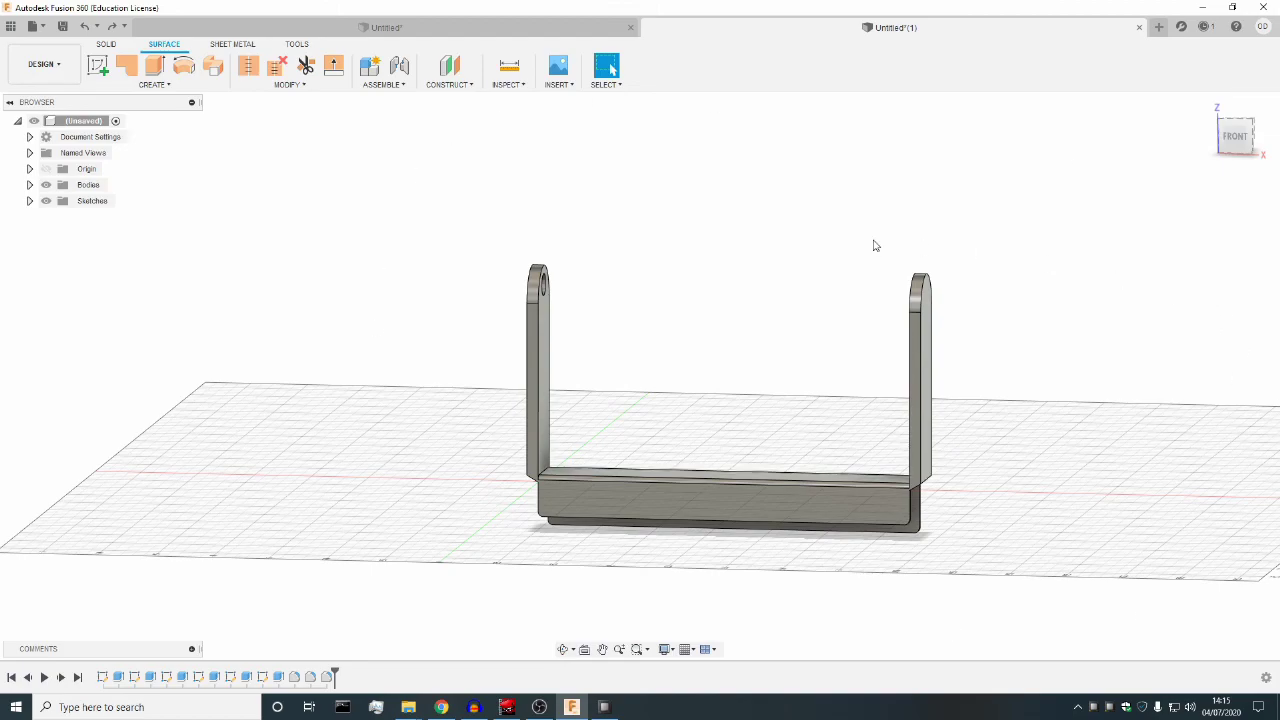
pyautogui.click(562, 648)
pyautogui.moveTo(815, 491); pyautogui.dragTo(851, 517)
pyautogui.moveTo(907, 372); pyautogui.dragTo(875, 375)
pyautogui.moveTo(858, 195); pyautogui.dragTo(766, 286)
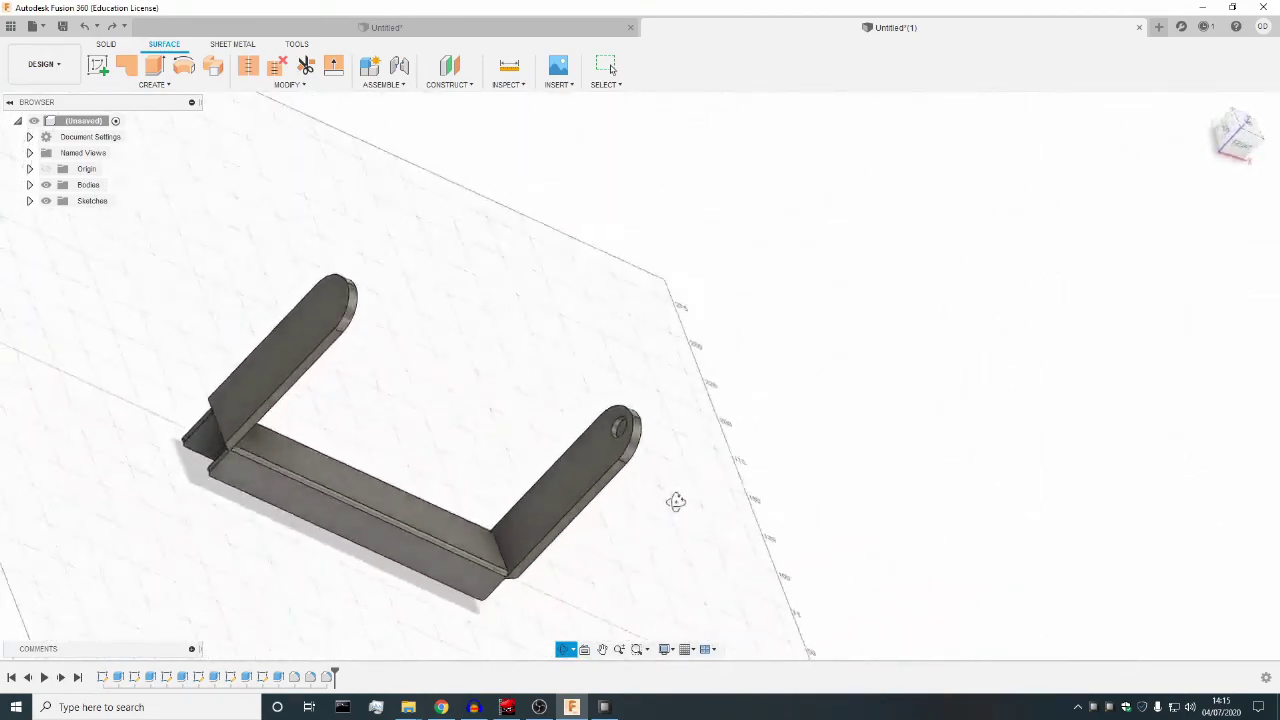